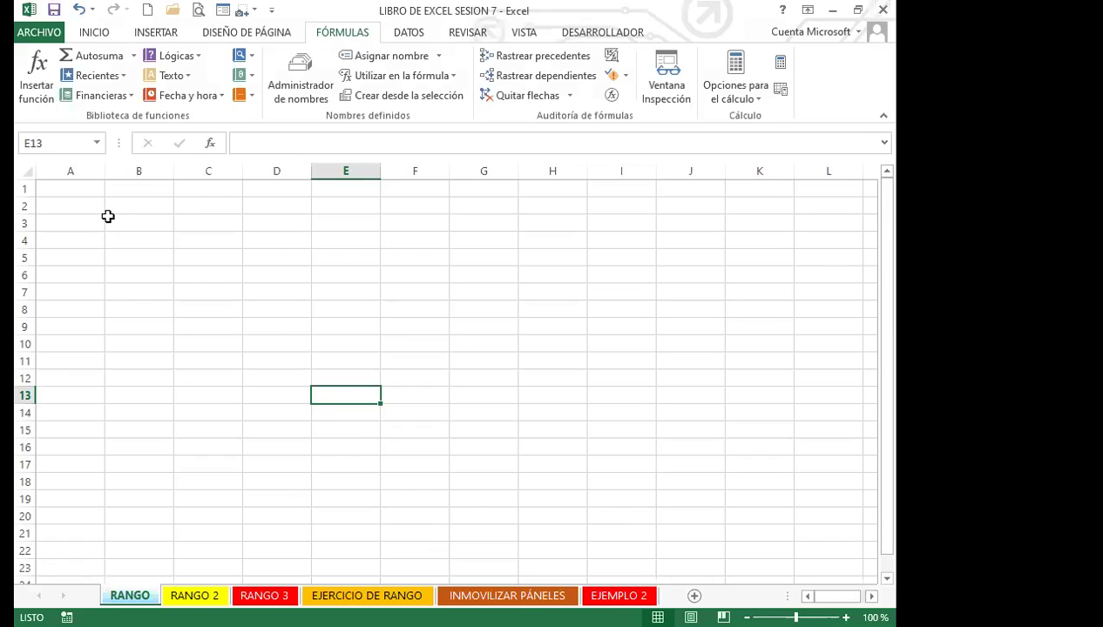
{"action": "left_click", "coordinate": [94, 33]}
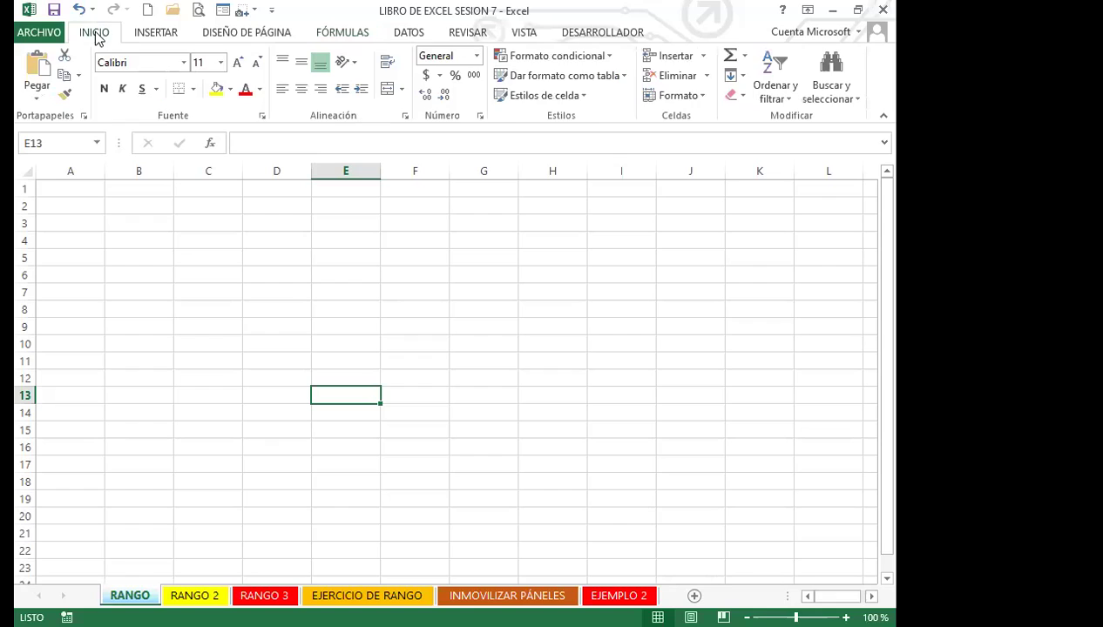
{"action": "left_click", "coordinate": [144, 270]}
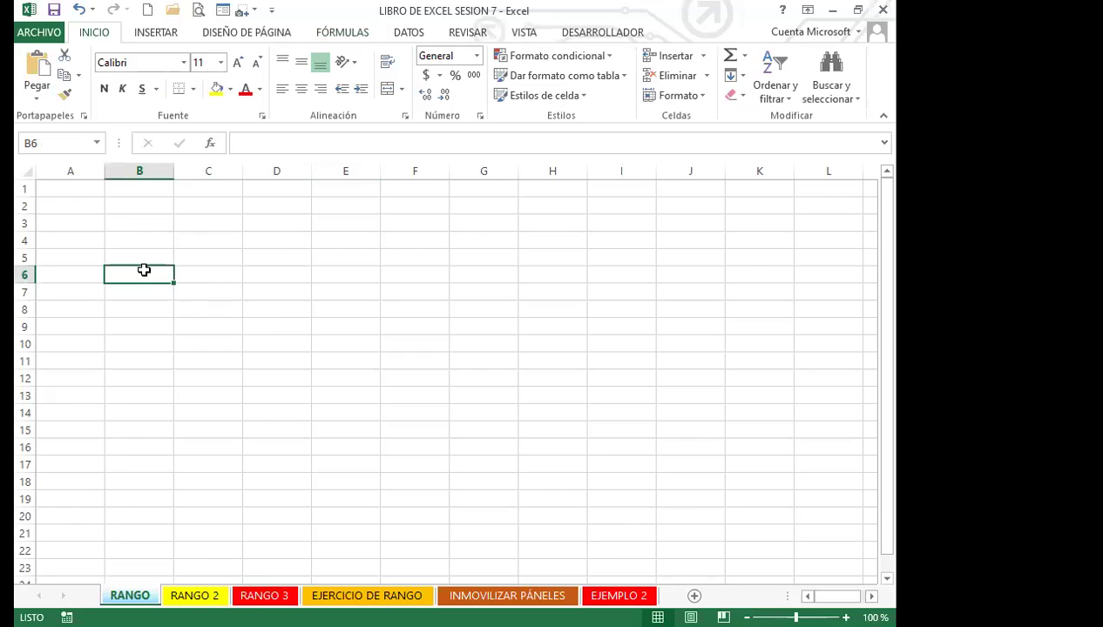
{"action": "left_click", "coordinate": [78, 189]}
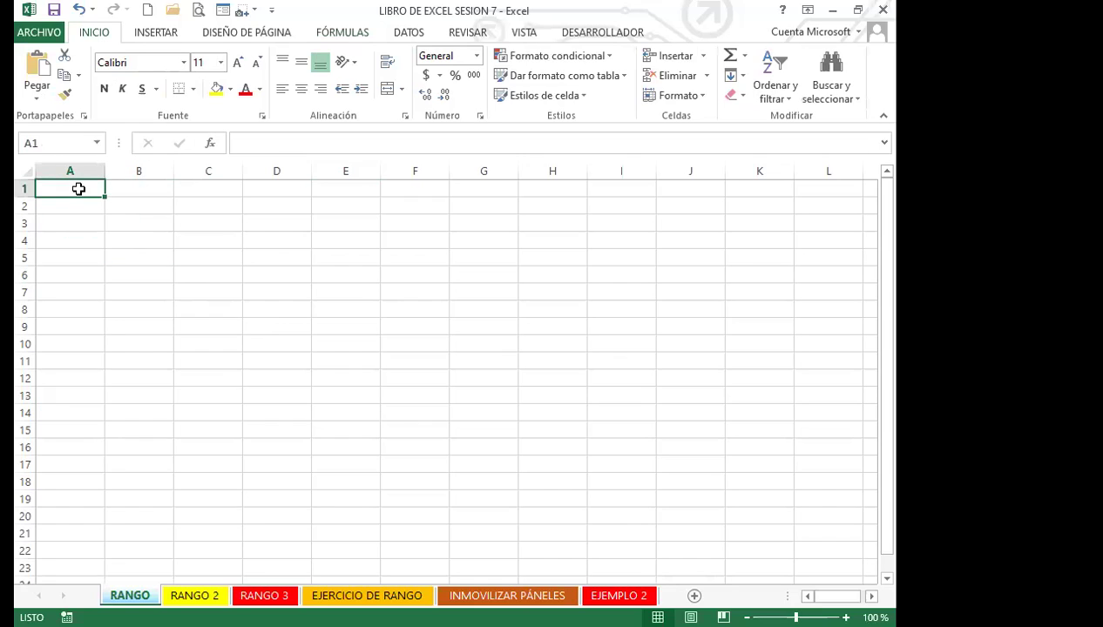
{"action": "left_click_drag", "start_coordinate": [68, 189], "coordinate": [287, 351]}
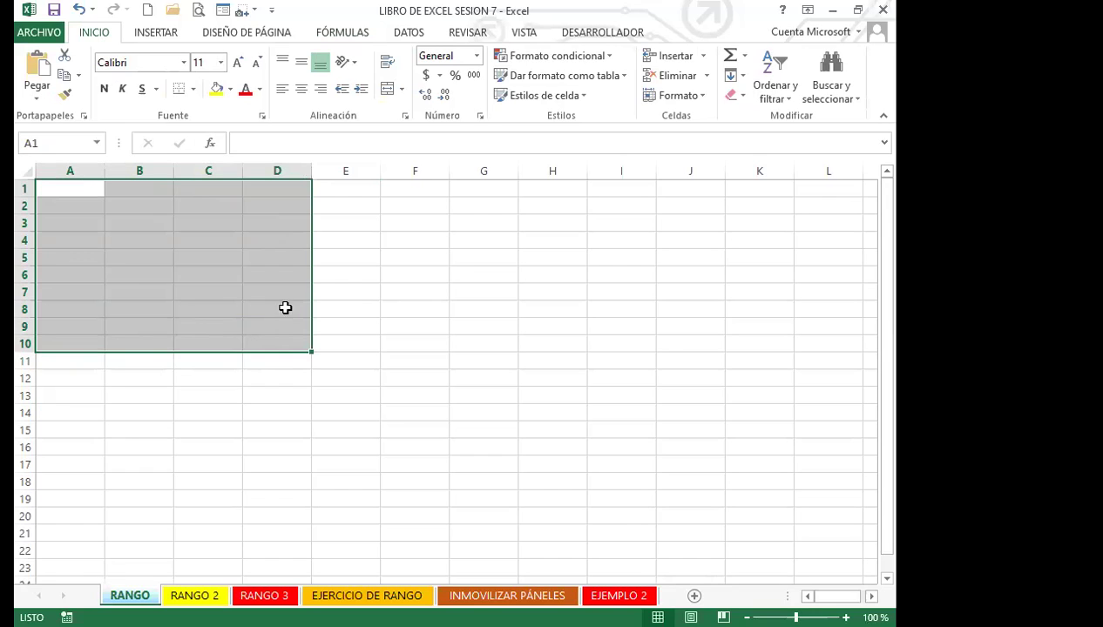
{"action": "left_click", "coordinate": [482, 266]}
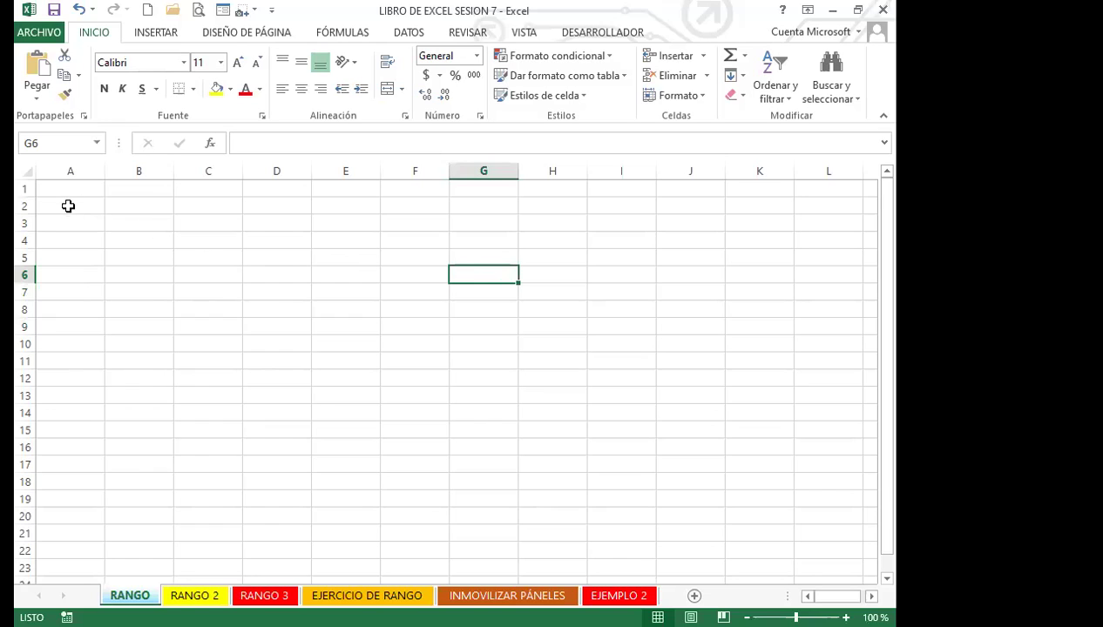
- Assign the name EJEMPLO to the range A1:D10 on the RANGO sheet
{"action": "left_click_drag", "start_coordinate": [62, 191], "coordinate": [281, 340]}
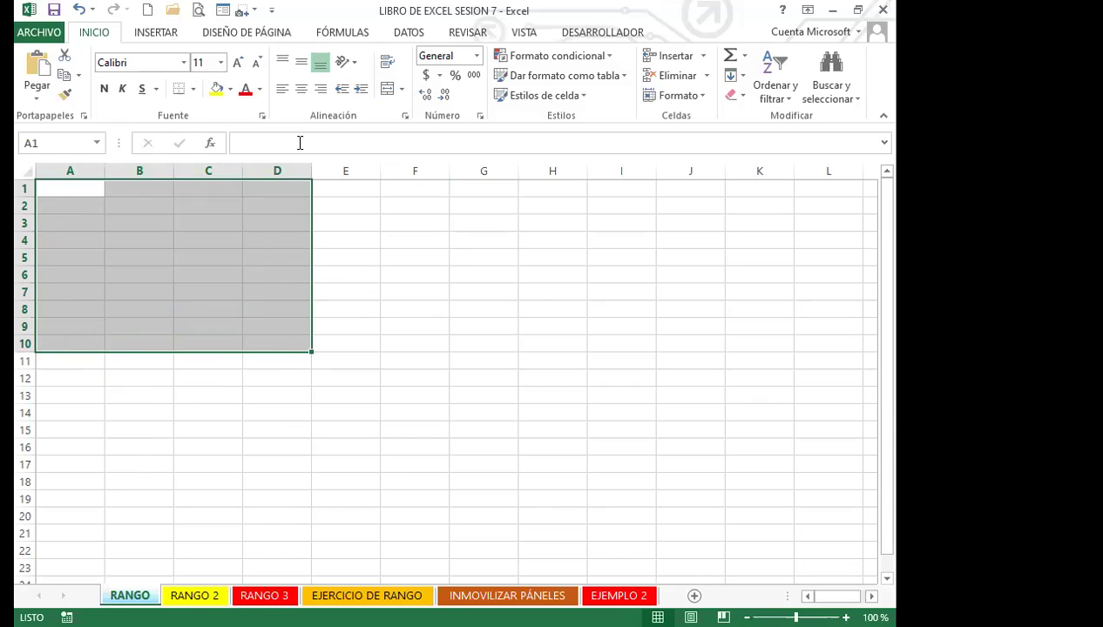
{"action": "left_click", "coordinate": [52, 145]}
{"action": "type", "text": "EJEMPLO"}
{"action": "key", "text": "Return"}
- Jump to the range named EJEMPLO from an unrelated cell by picking it among the defined names
{"action": "left_click", "coordinate": [630, 376]}
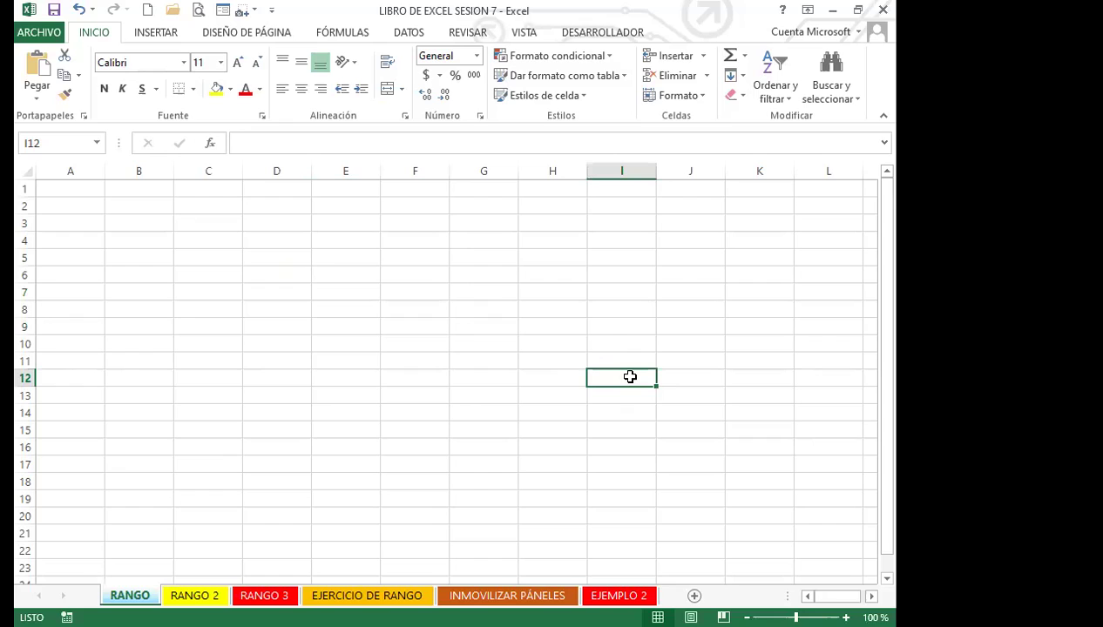
{"action": "left_click", "coordinate": [96, 145]}
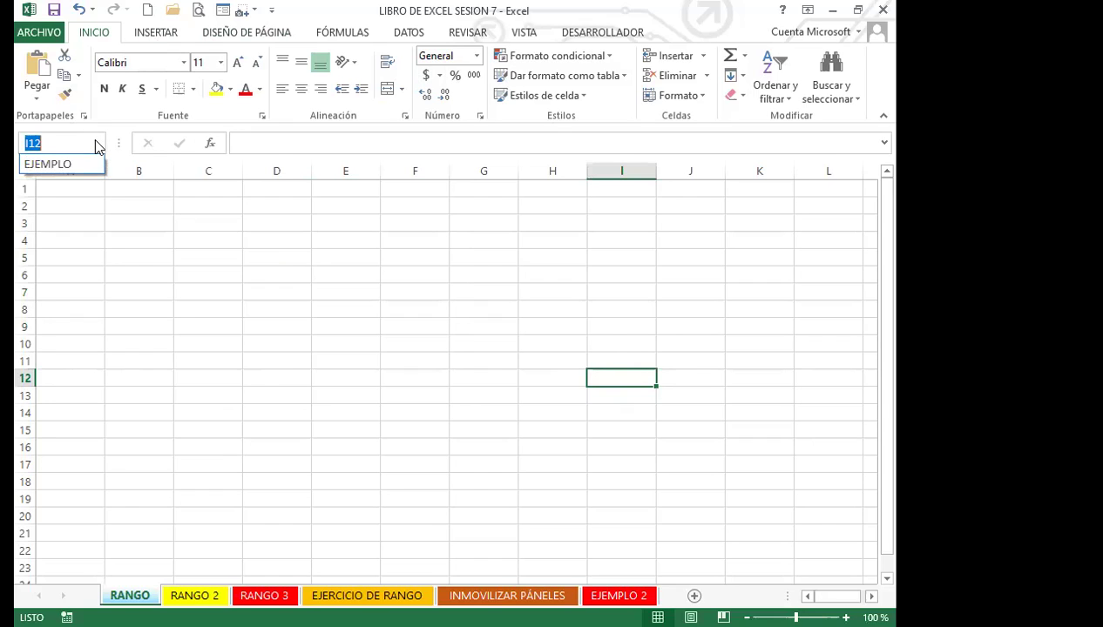
{"action": "left_click", "coordinate": [57, 165]}
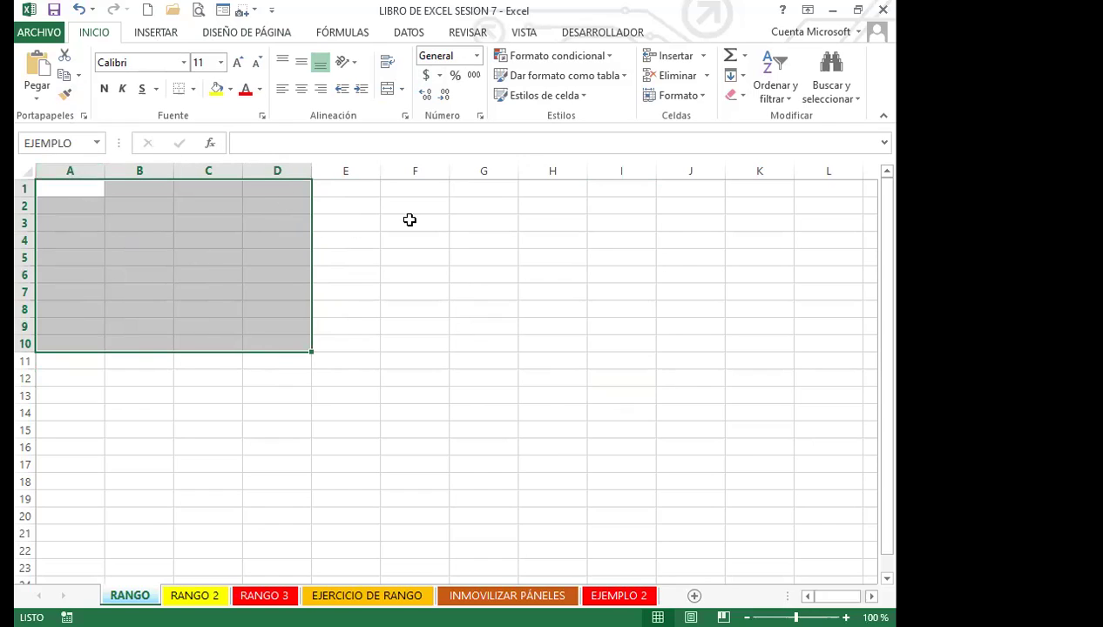
{"action": "left_click", "coordinate": [456, 314]}
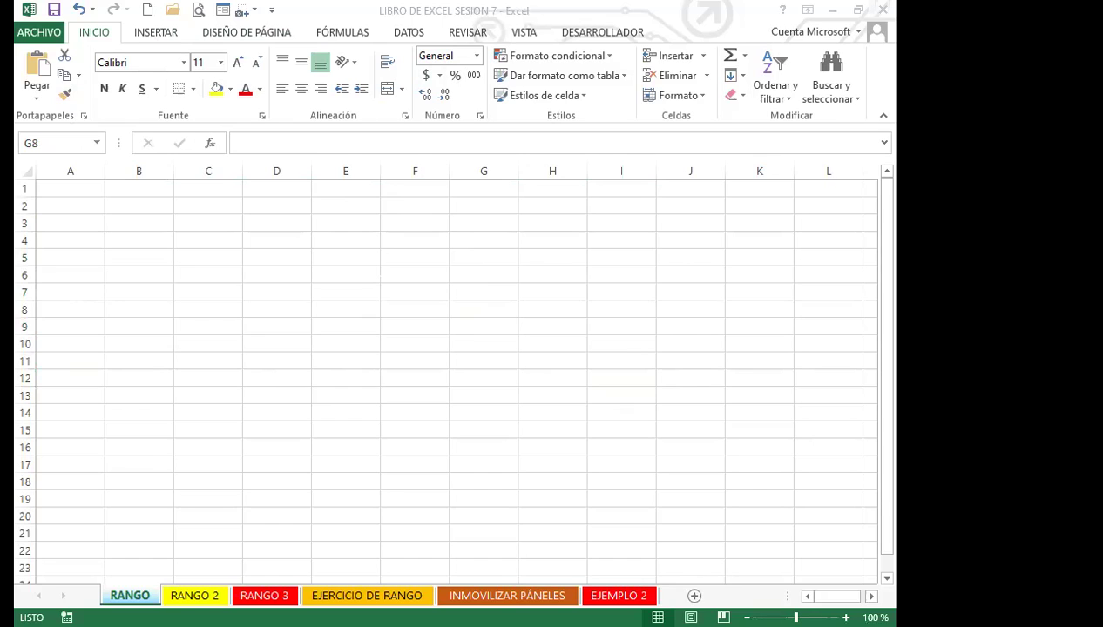
- Add a new sheet after RANGO and go from it to the range named EJEMPLO
{"action": "key", "text": "alt+Tab"}
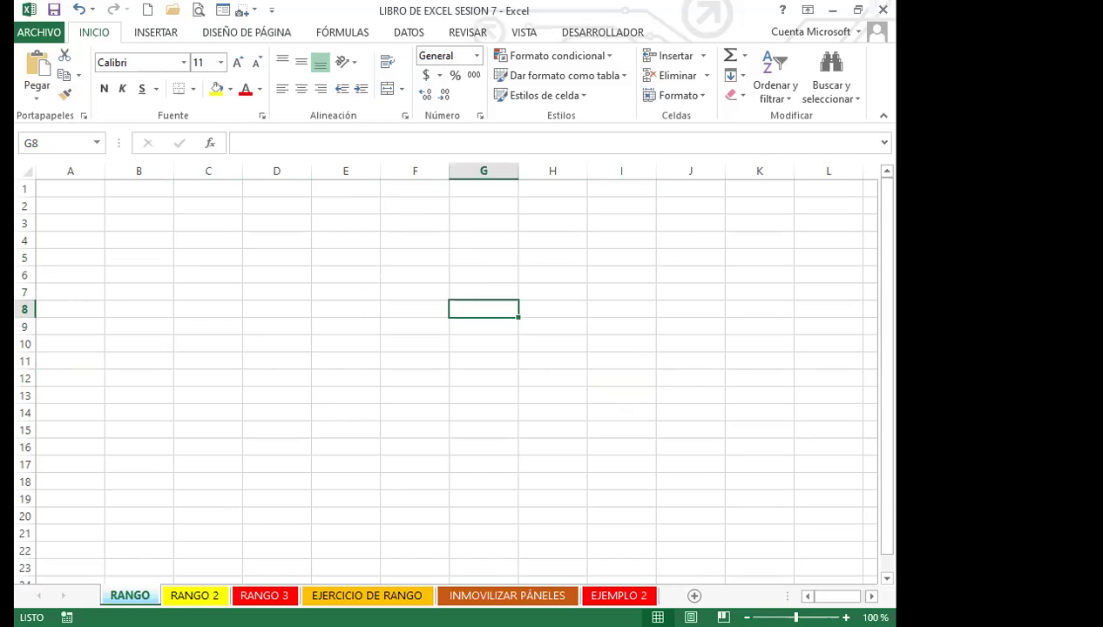
{"action": "left_click", "coordinate": [694, 596]}
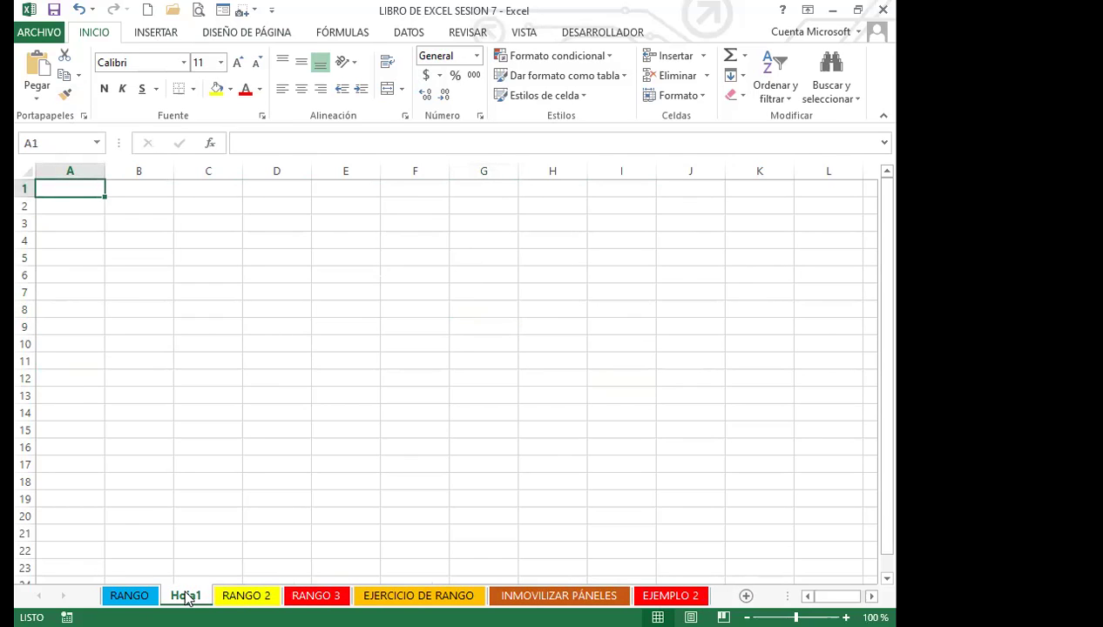
{"action": "left_click", "coordinate": [58, 138]}
{"action": "type", "text": "EJEMPLO"}
{"action": "key", "text": "Return"}
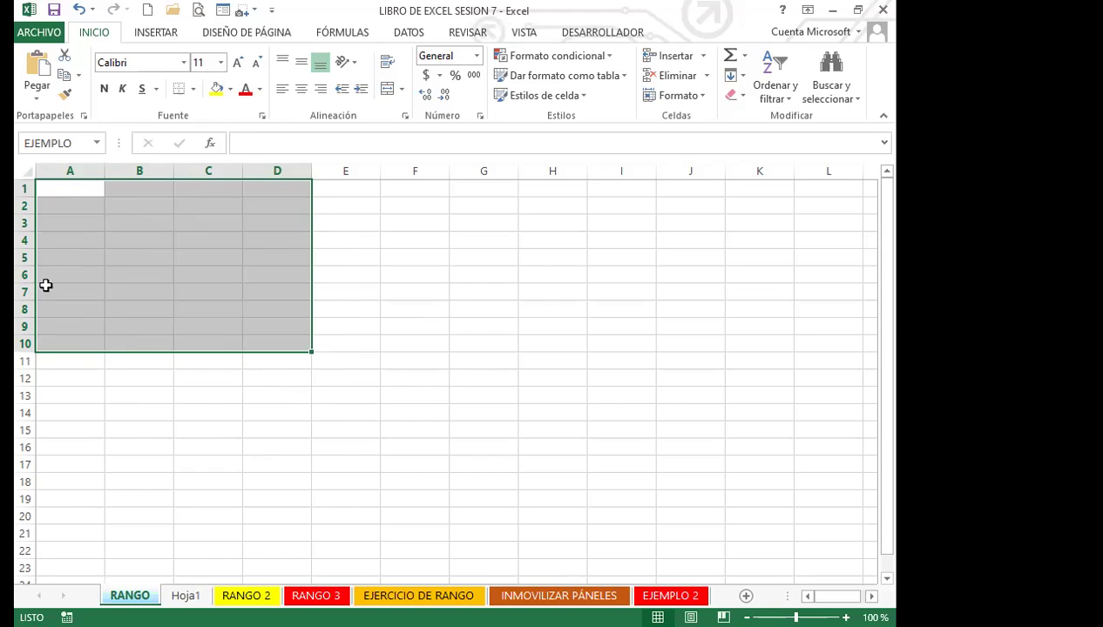
{"action": "left_click", "coordinate": [144, 392]}
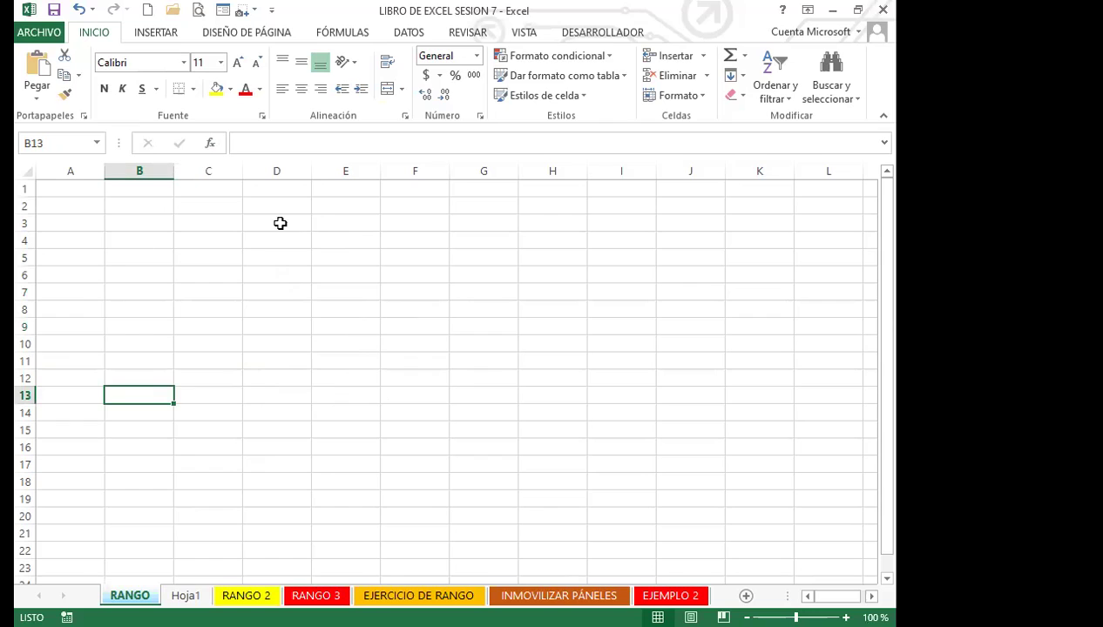
{"action": "left_click", "coordinate": [247, 310]}
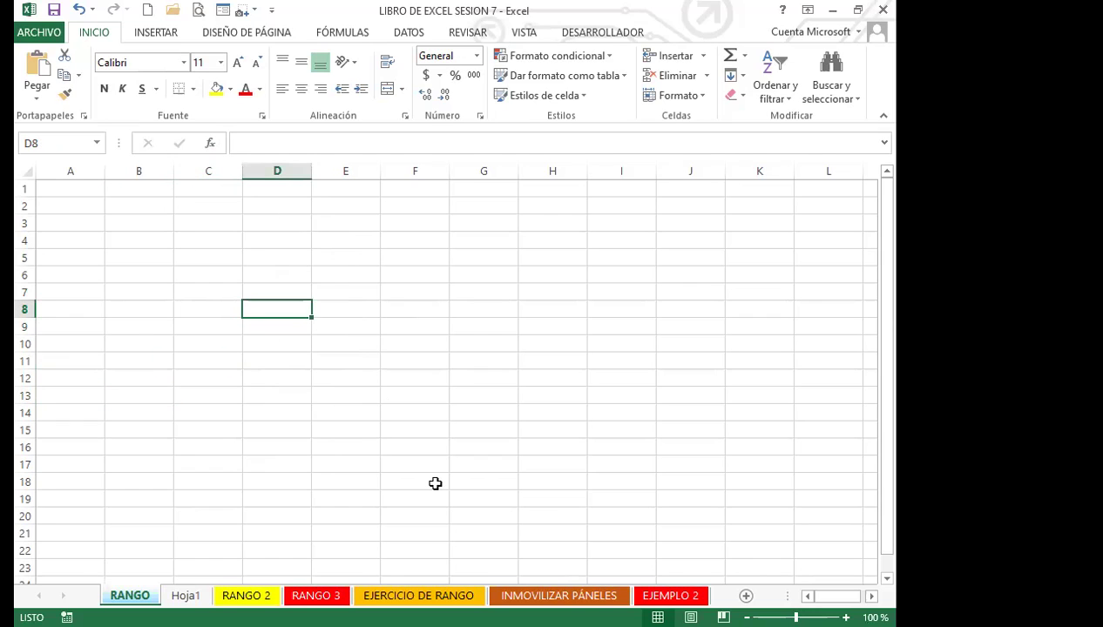
{"action": "left_click", "coordinate": [96, 143]}
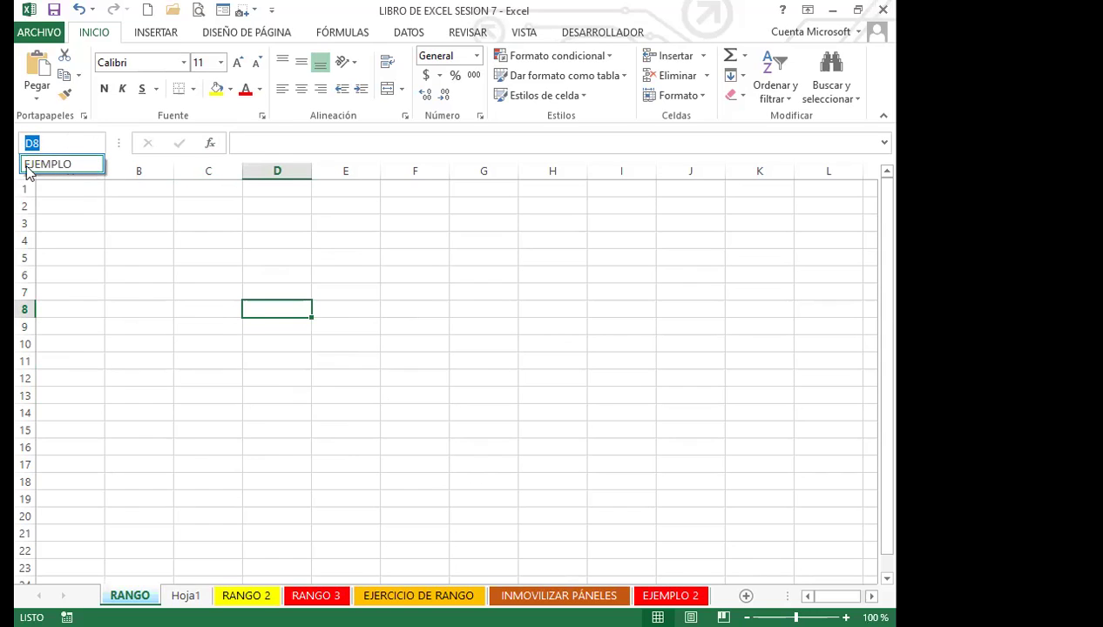
{"action": "left_click", "coordinate": [98, 230]}
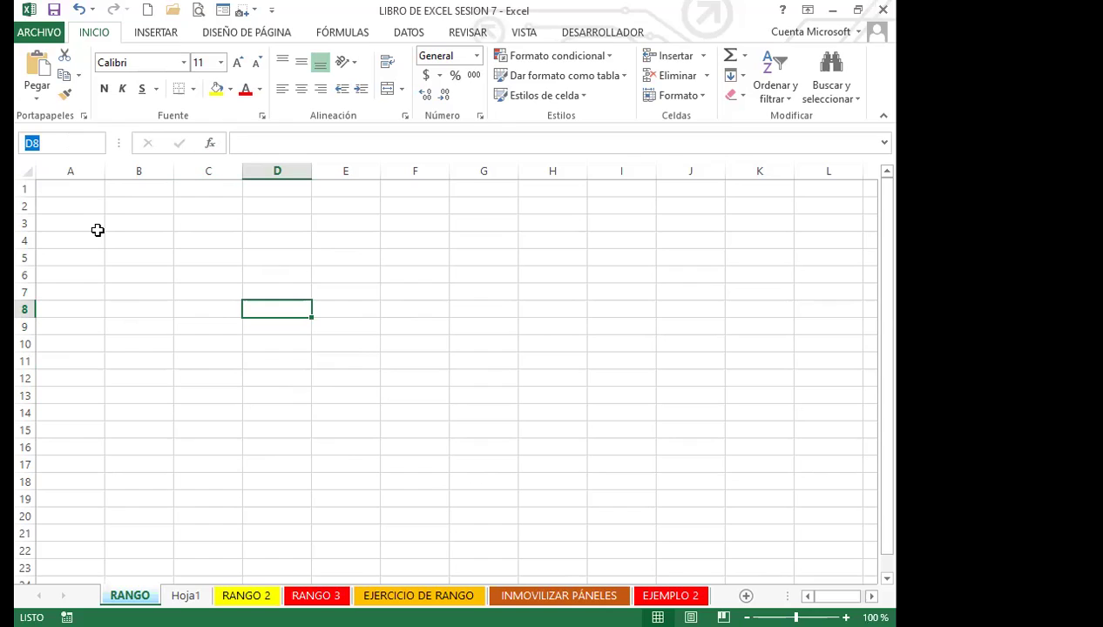
{"action": "left_click", "coordinate": [91, 237]}
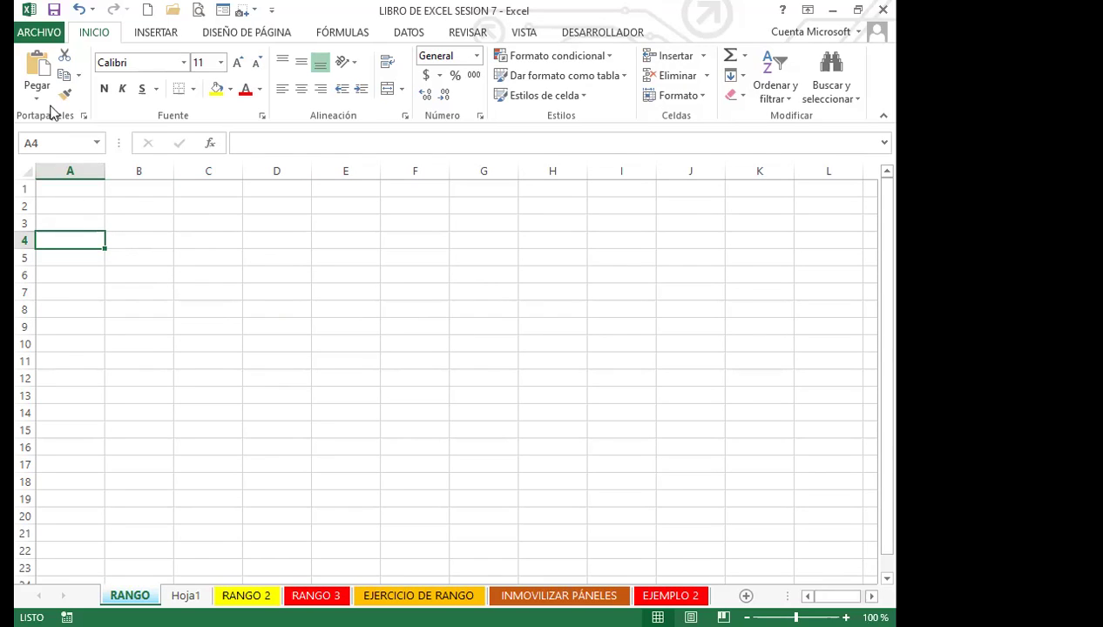
- Open the Name Manager and examine the name, scope and reference of EJEMPLO without changing them
{"action": "left_click", "coordinate": [343, 33]}
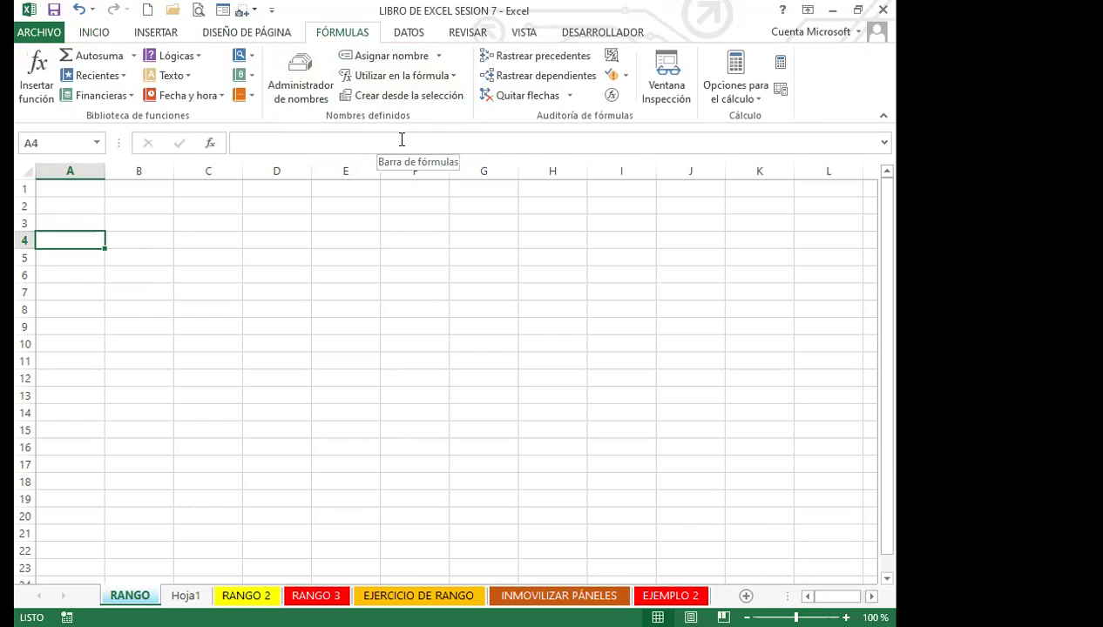
{"action": "left_click", "coordinate": [300, 78]}
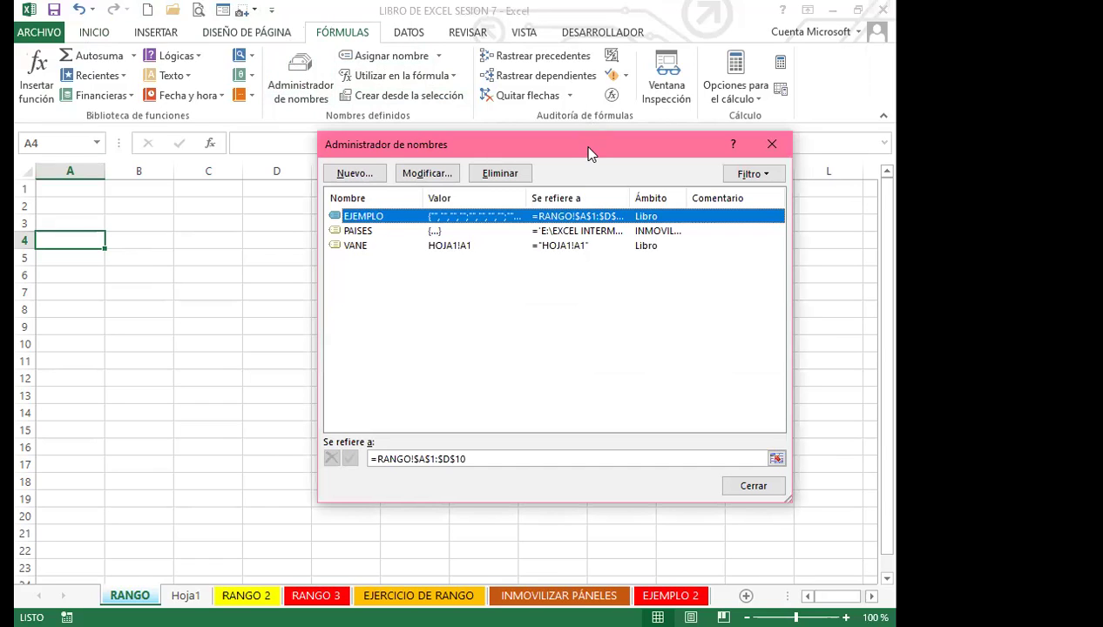
{"action": "left_click_drag", "start_coordinate": [569, 143], "coordinate": [565, 139]}
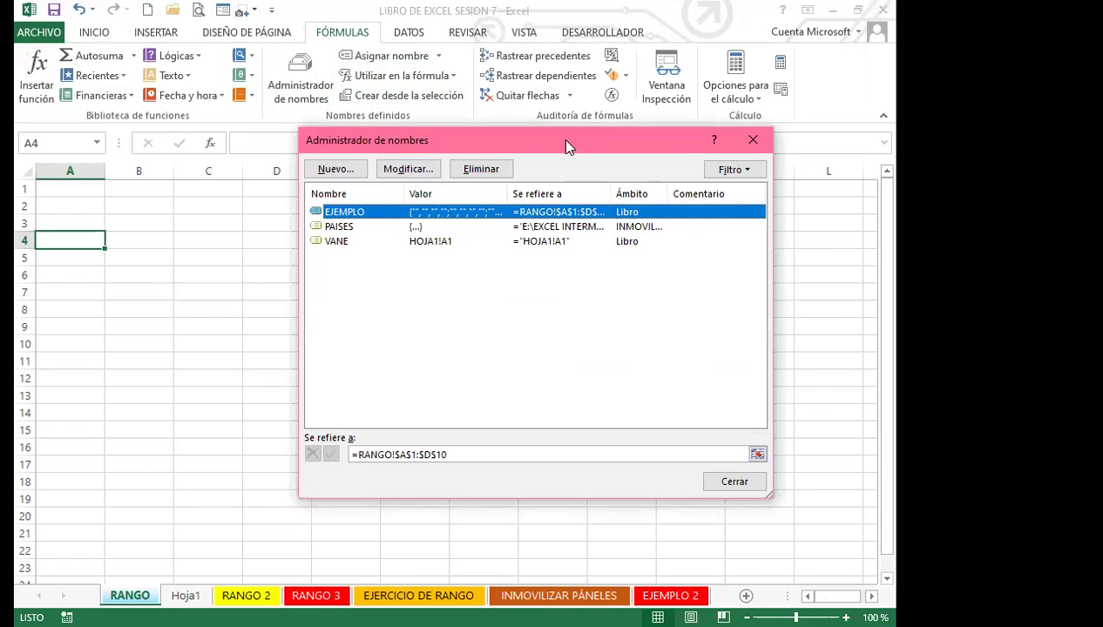
{"action": "left_click", "coordinate": [403, 173]}
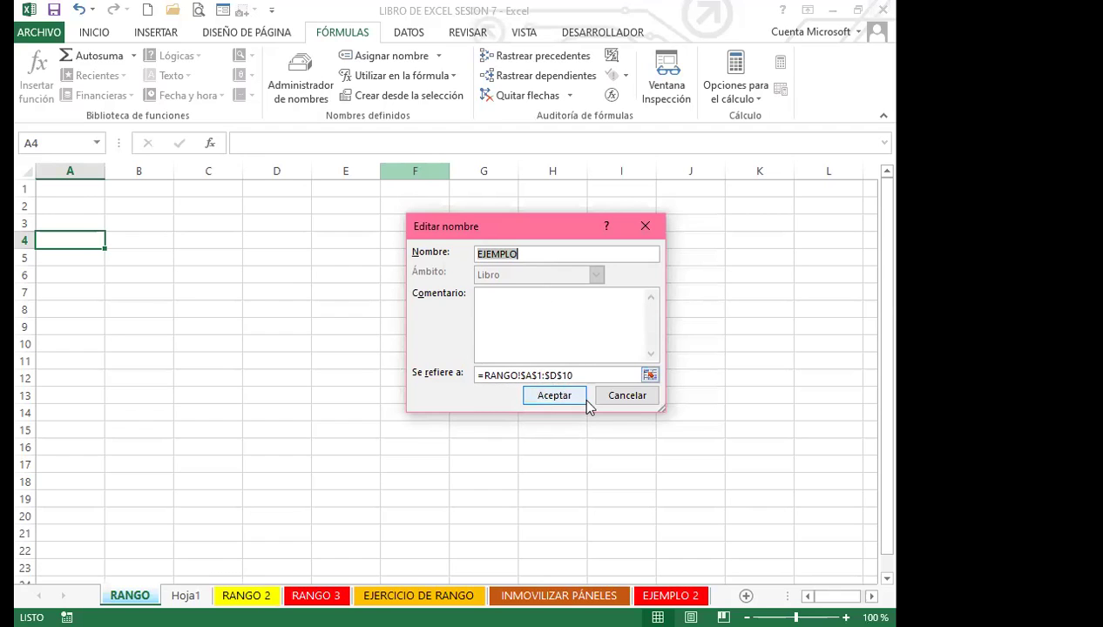
{"action": "left_click", "coordinate": [634, 398]}
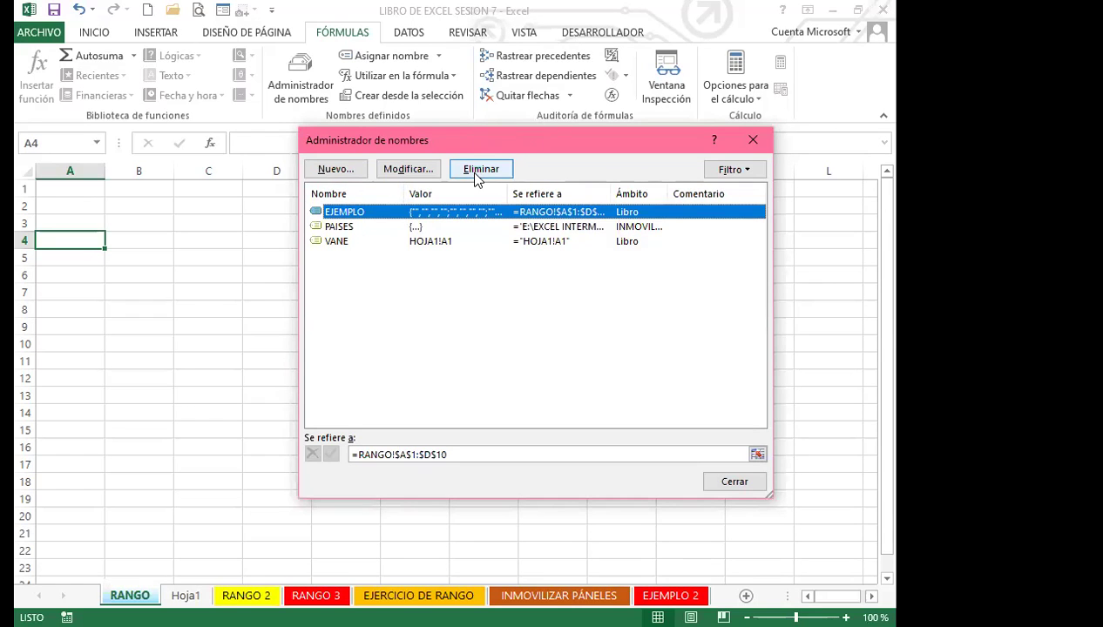
- Try to delete the defined name VANE in the Name Manager, cancelling at the confirmation
{"action": "left_click", "coordinate": [339, 245]}
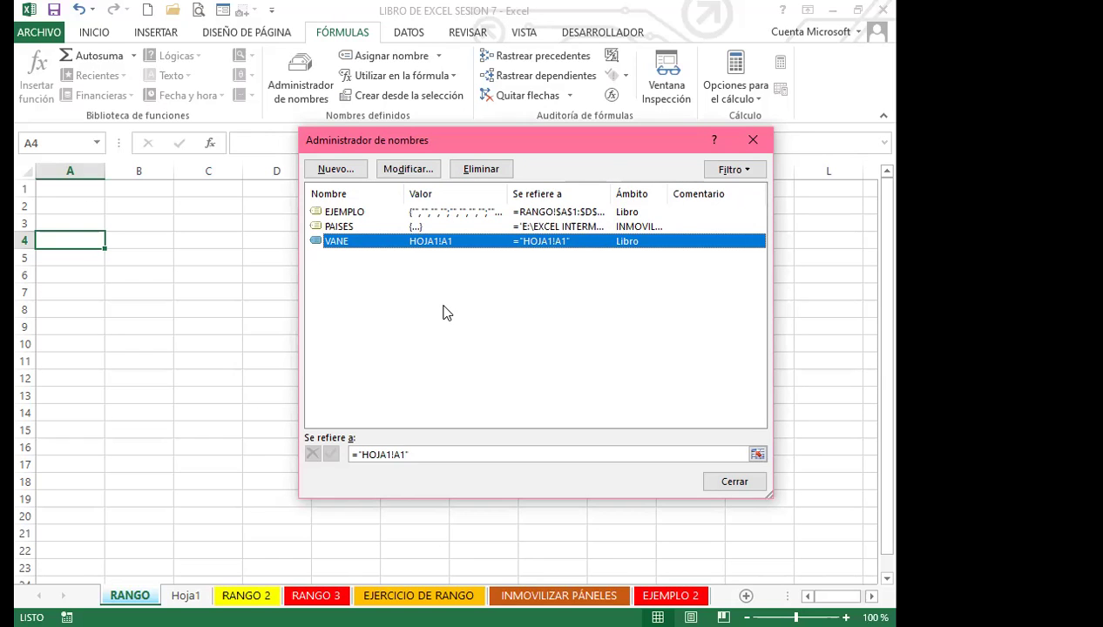
{"action": "left_click", "coordinate": [484, 172]}
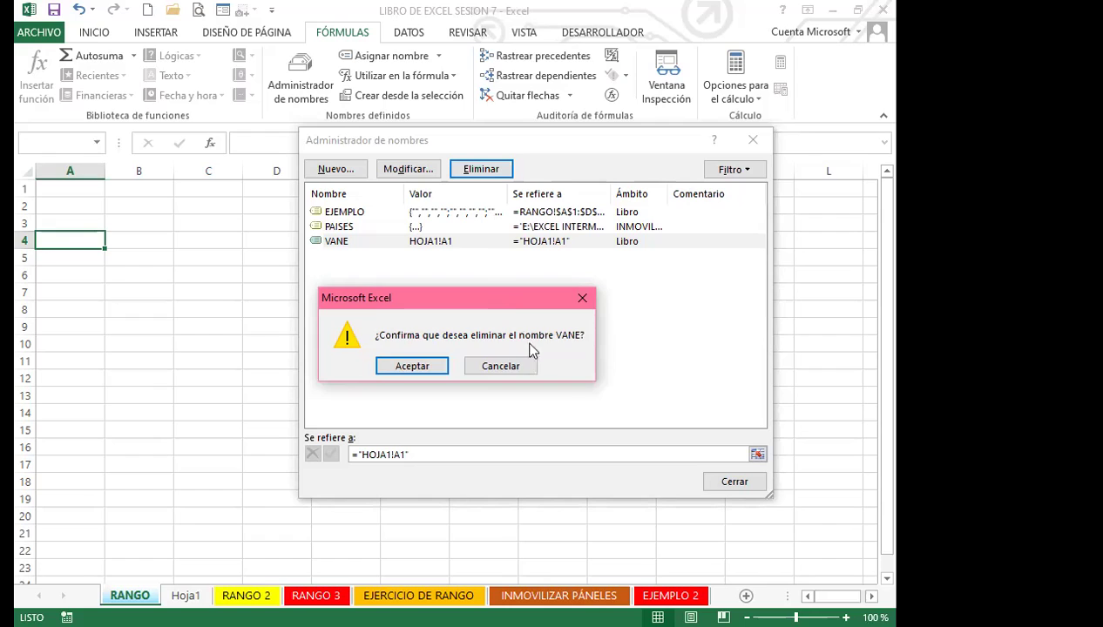
{"action": "left_click", "coordinate": [500, 366]}
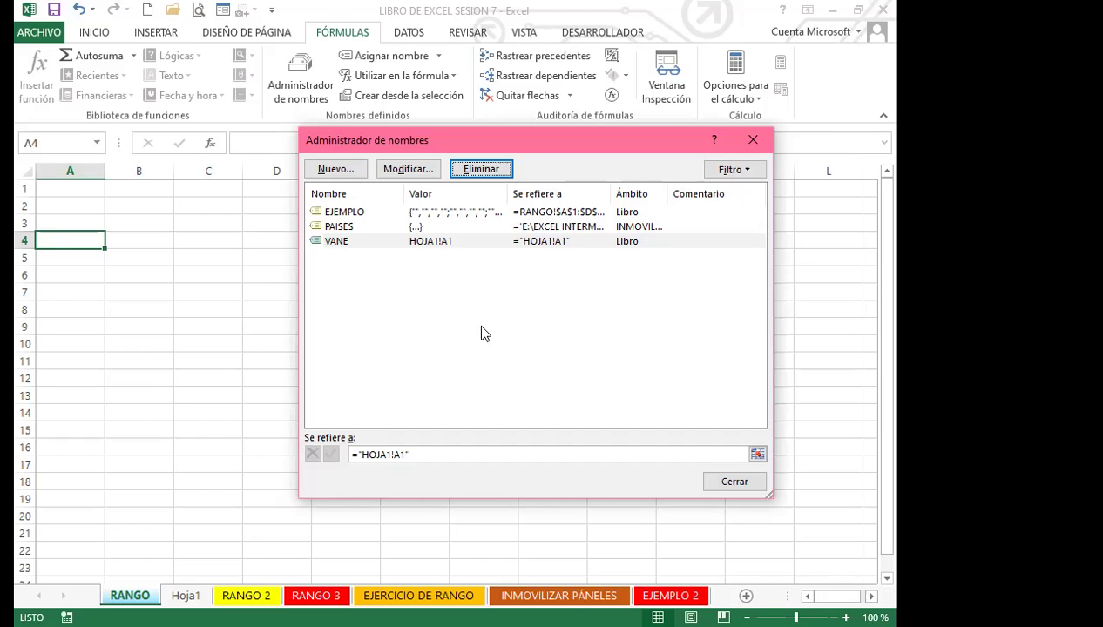
{"action": "left_click", "coordinate": [340, 241]}
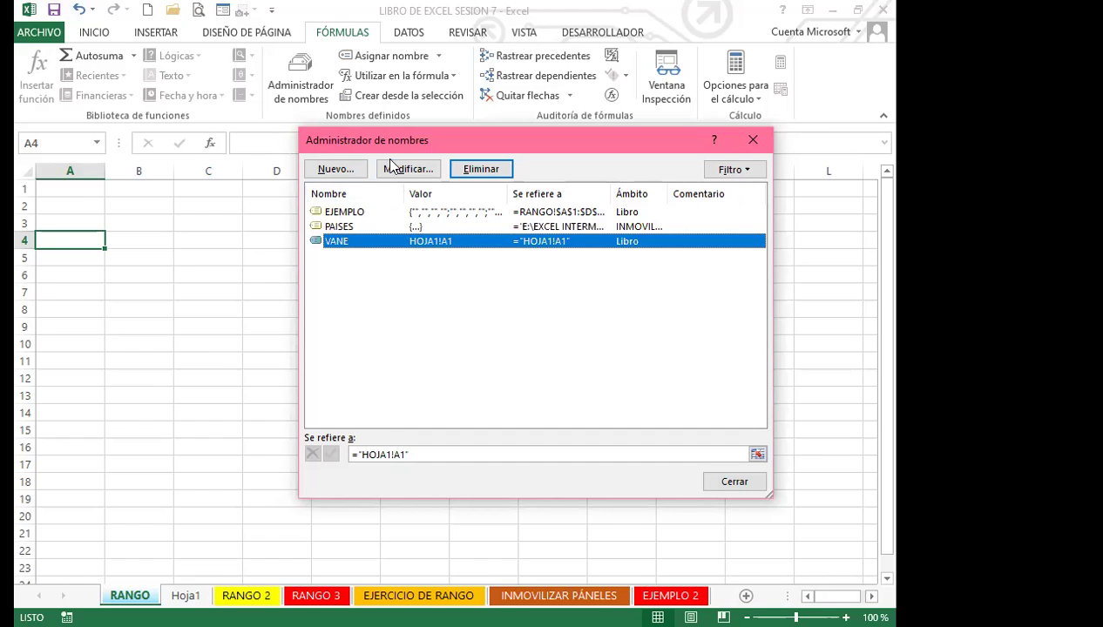
{"action": "left_click", "coordinate": [495, 169]}
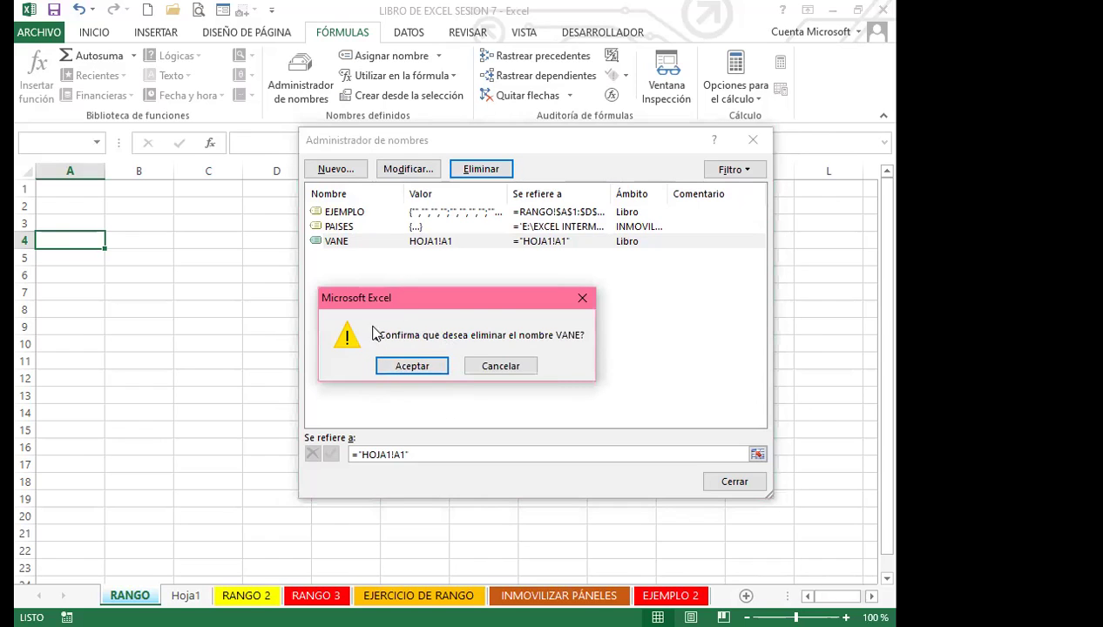
{"action": "left_click", "coordinate": [583, 300]}
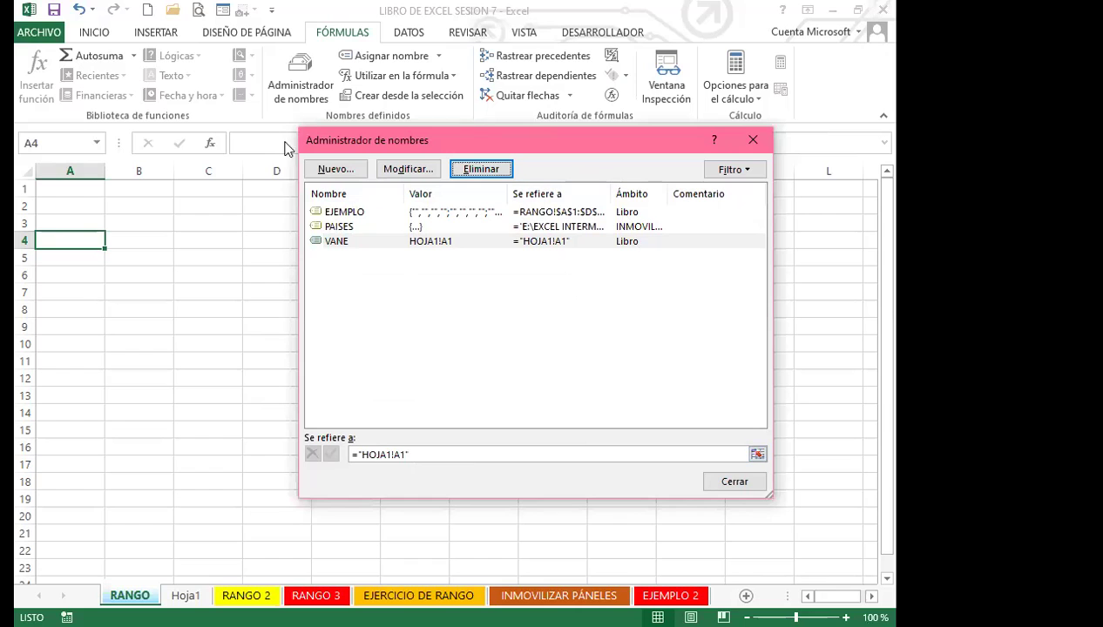
{"action": "left_click", "coordinate": [447, 344]}
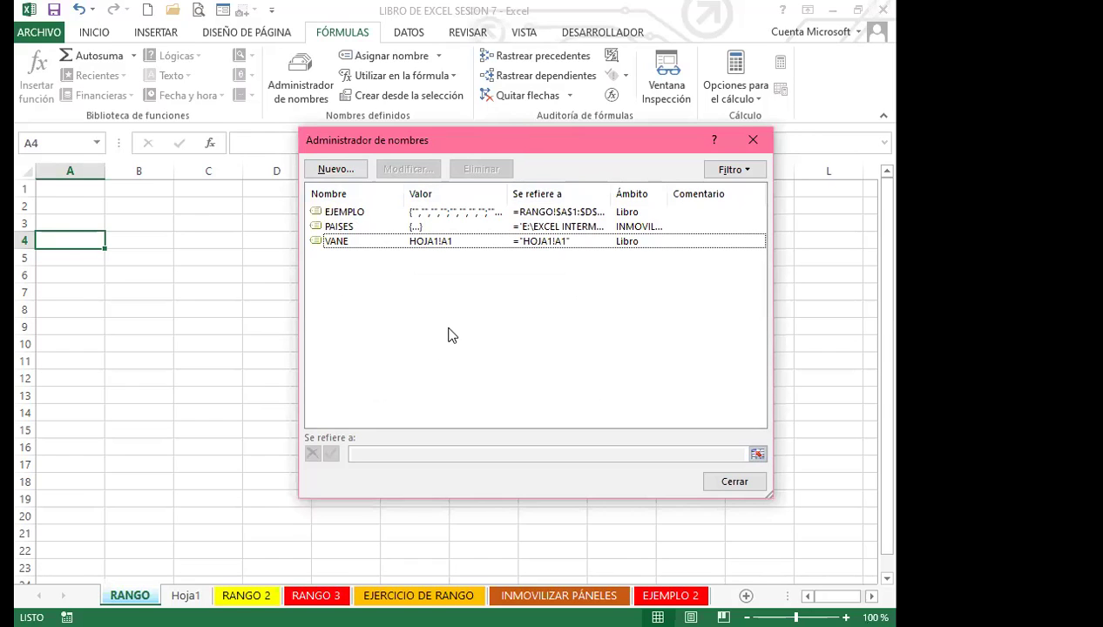
{"action": "left_click", "coordinate": [335, 170]}
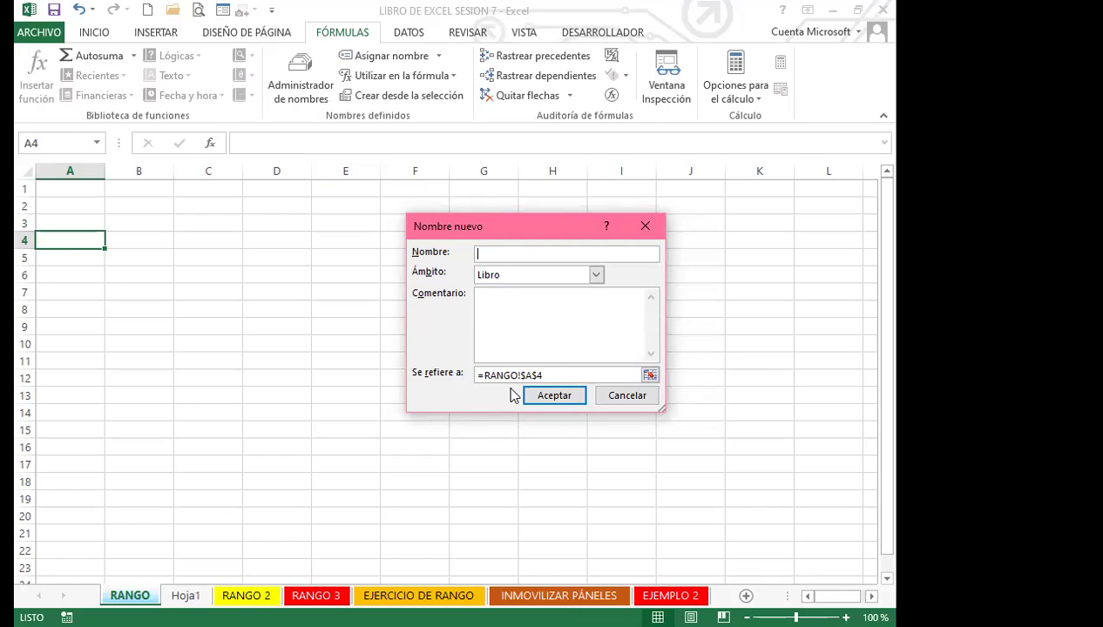
{"action": "left_click", "coordinate": [556, 374]}
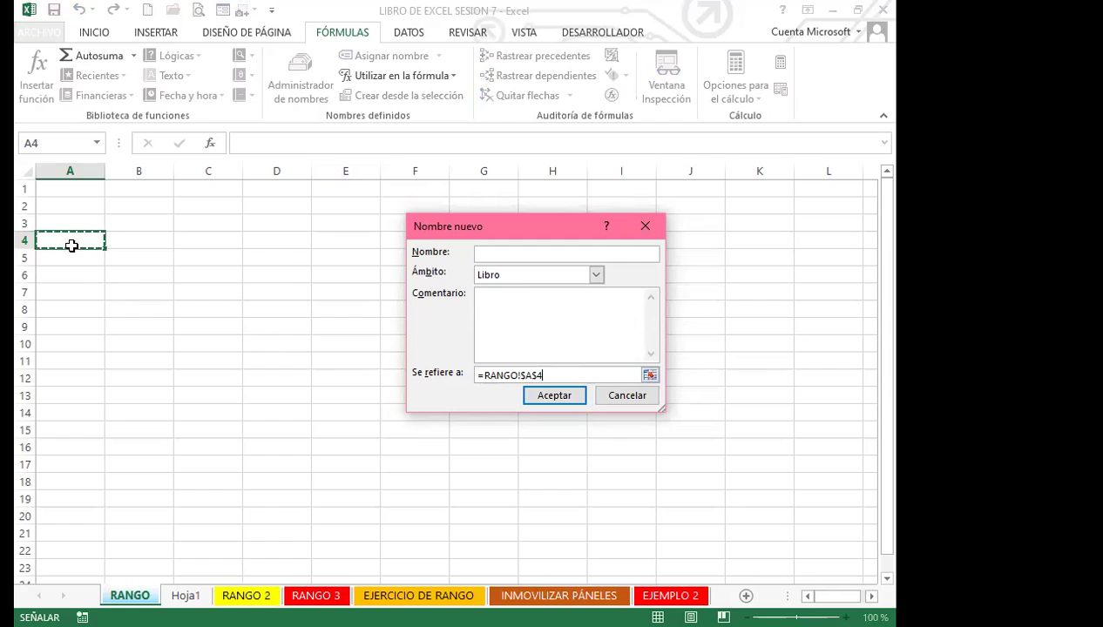
{"action": "left_click", "coordinate": [626, 397]}
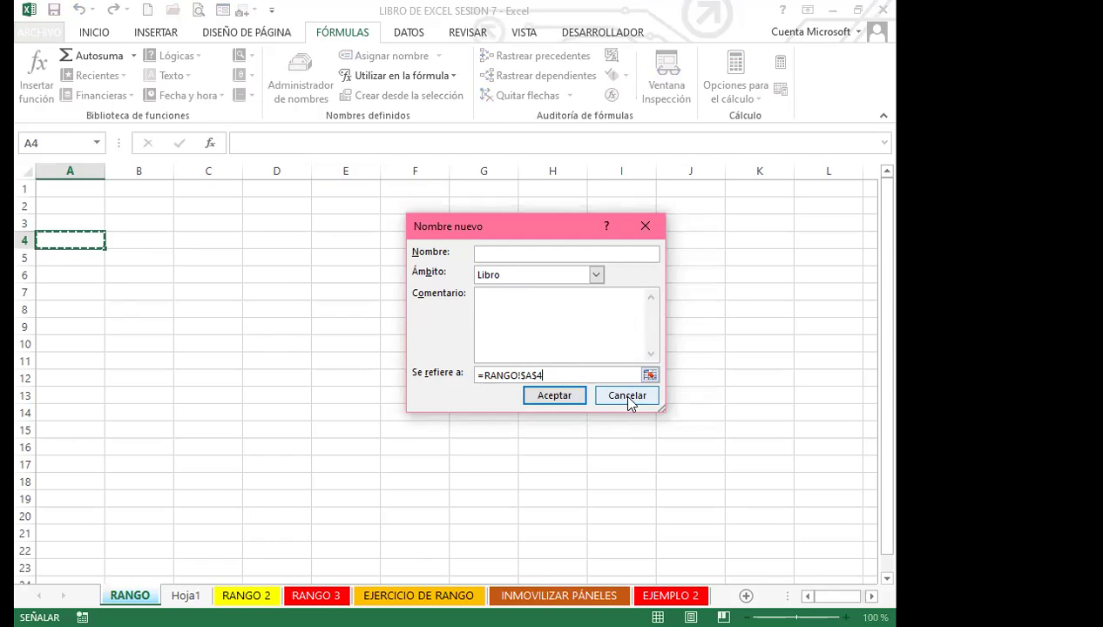
{"action": "left_click", "coordinate": [627, 396]}
{"action": "left_click", "coordinate": [754, 140]}
- Start defining a new workbook name for E3:I17 on RANGO in the Name Manager and cancel it
{"action": "left_click_drag", "start_coordinate": [346, 223], "coordinate": [651, 466]}
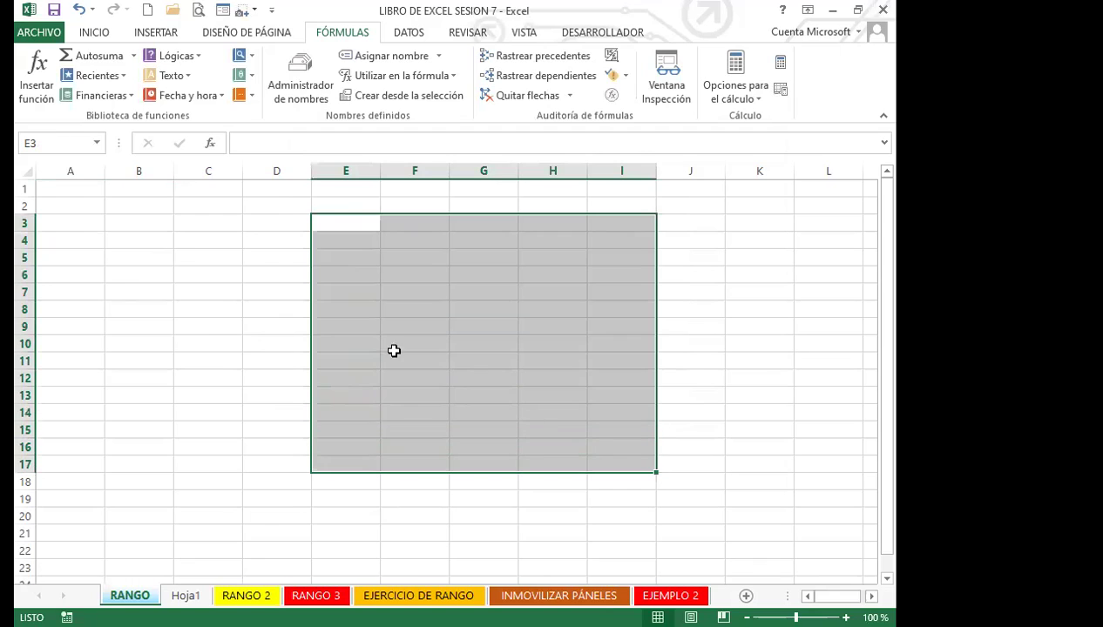
{"action": "left_click", "coordinate": [299, 84]}
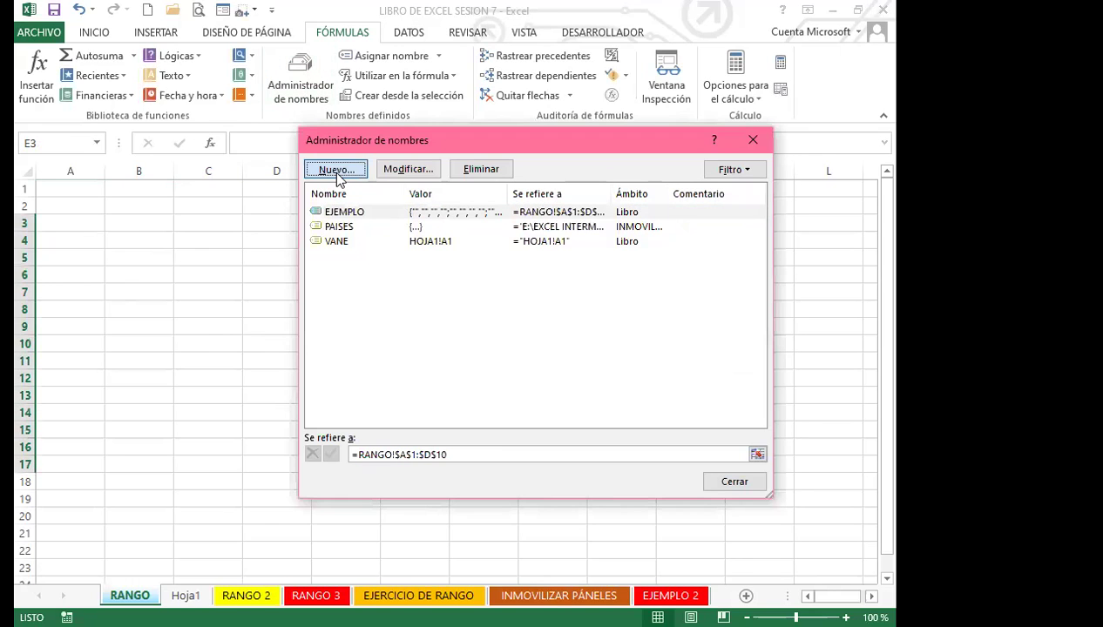
{"action": "left_click", "coordinate": [337, 171]}
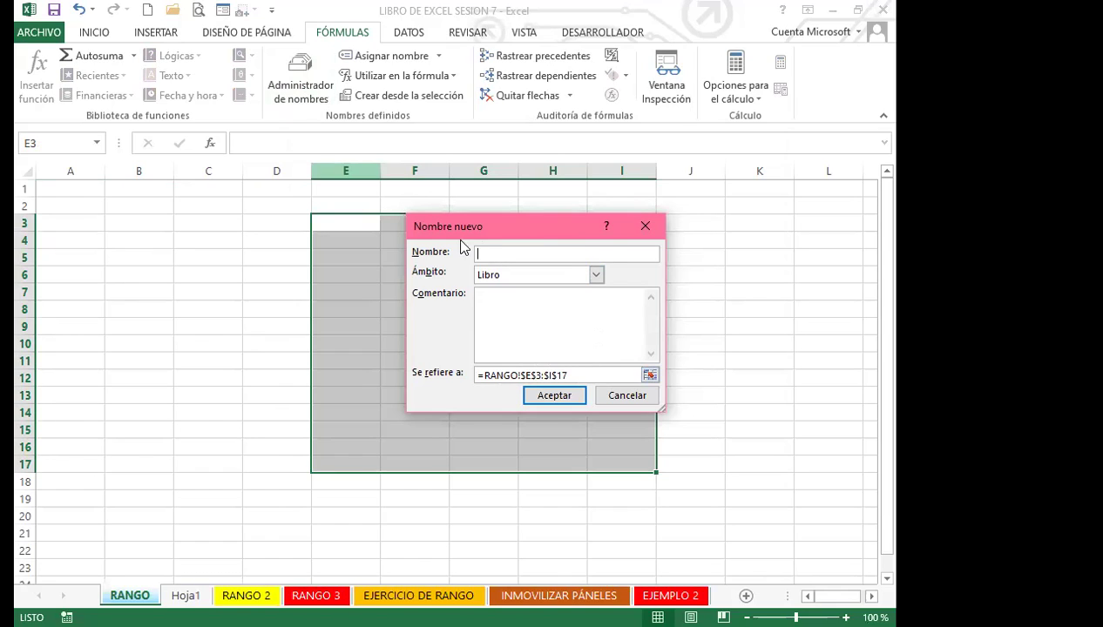
{"action": "left_click", "coordinate": [625, 399]}
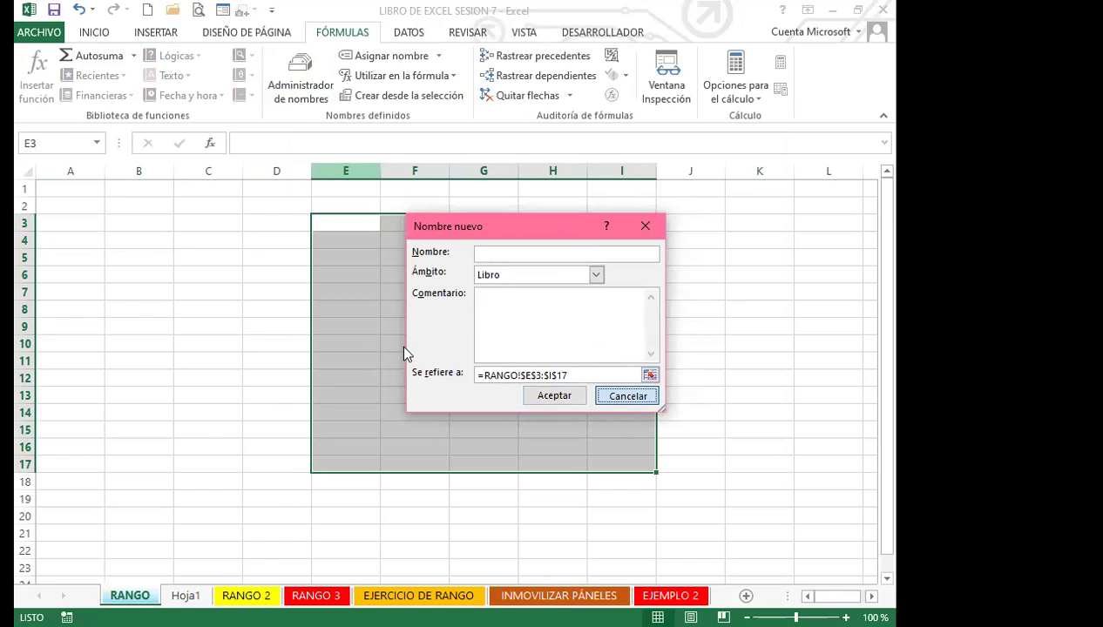
{"action": "left_click", "coordinate": [751, 142]}
{"action": "left_click", "coordinate": [215, 261]}
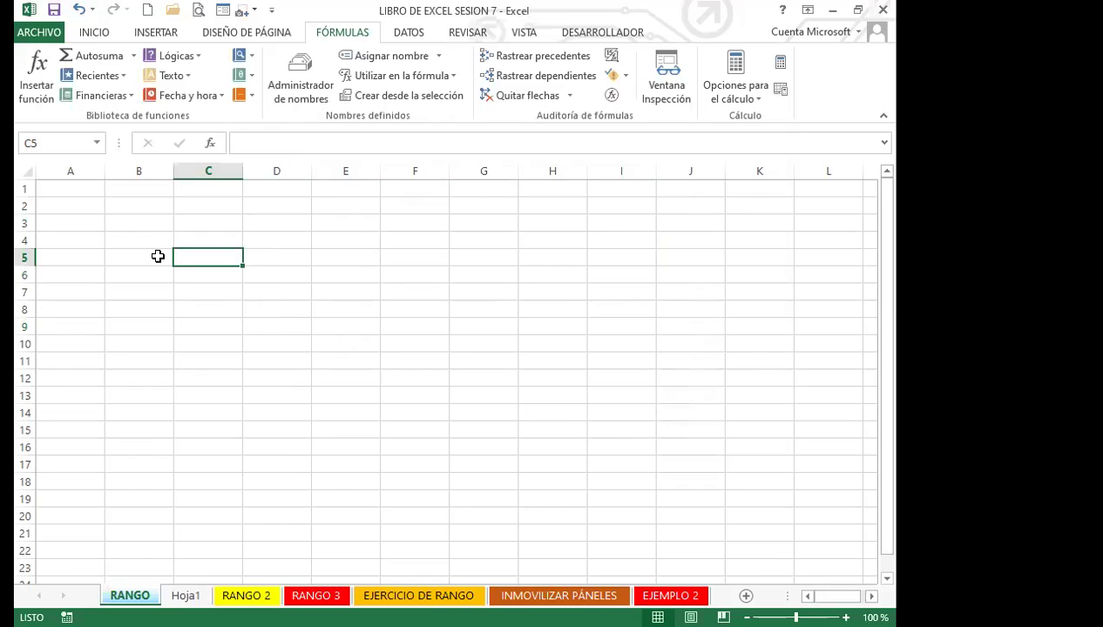
{"action": "left_click_drag", "start_coordinate": [62, 192], "coordinate": [315, 397]}
{"action": "left_click", "coordinate": [65, 142]}
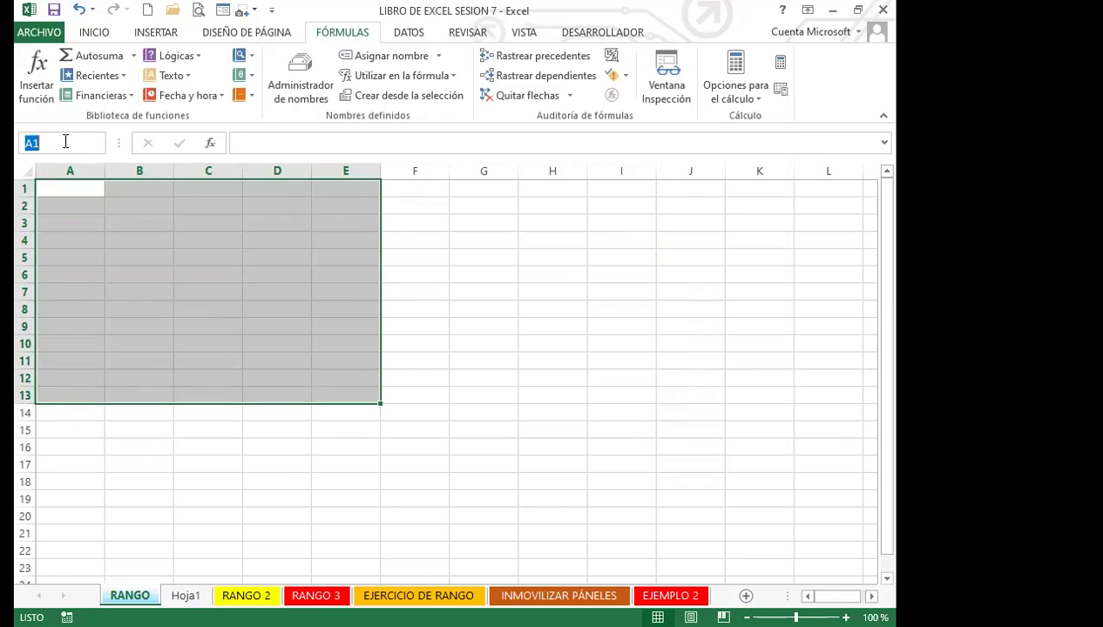
{"action": "left_click", "coordinate": [418, 316]}
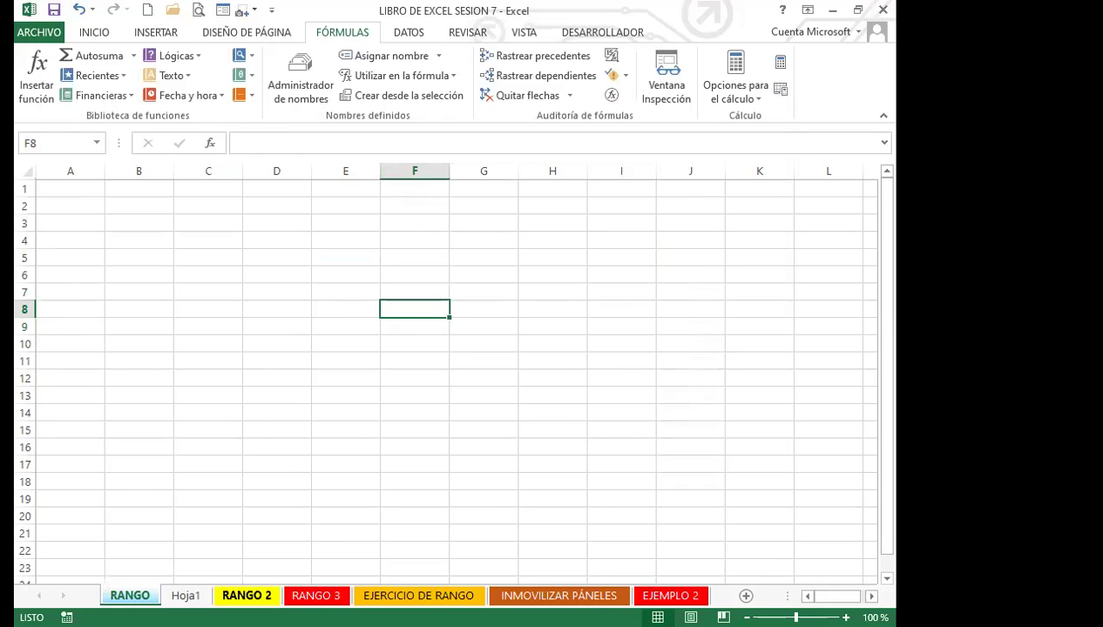
- Look through RANGO 2 and RANGO 3, then jump from Hoja1 to the named range EJEMPLO by entering its name
{"action": "left_click", "coordinate": [246, 596]}
{"action": "left_click", "coordinate": [316, 595]}
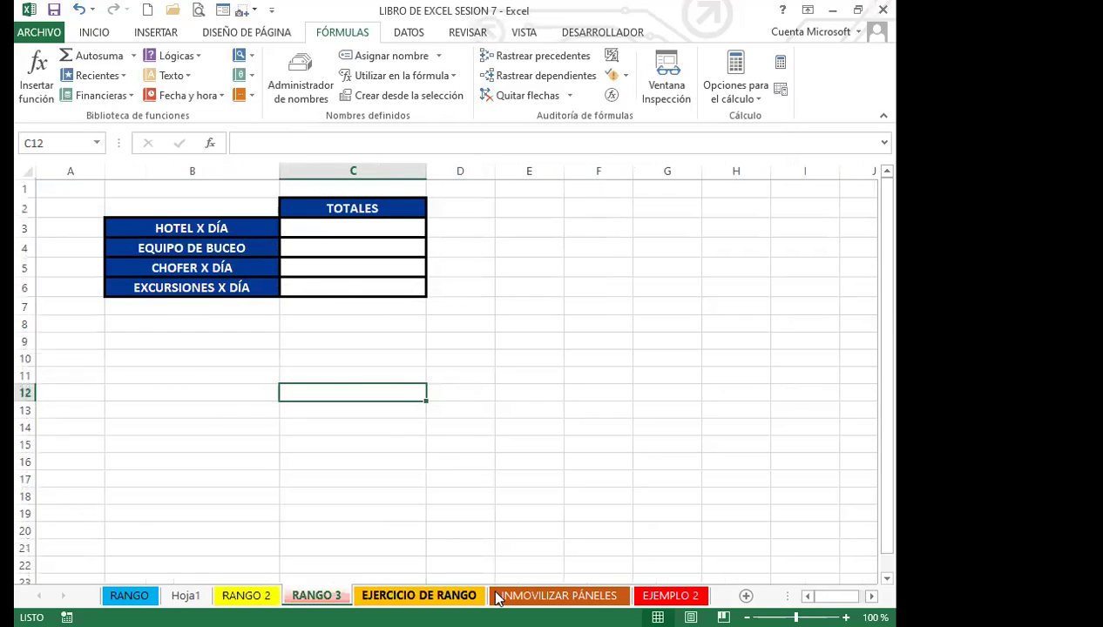
{"action": "left_click", "coordinate": [185, 596]}
{"action": "left_click", "coordinate": [63, 144]}
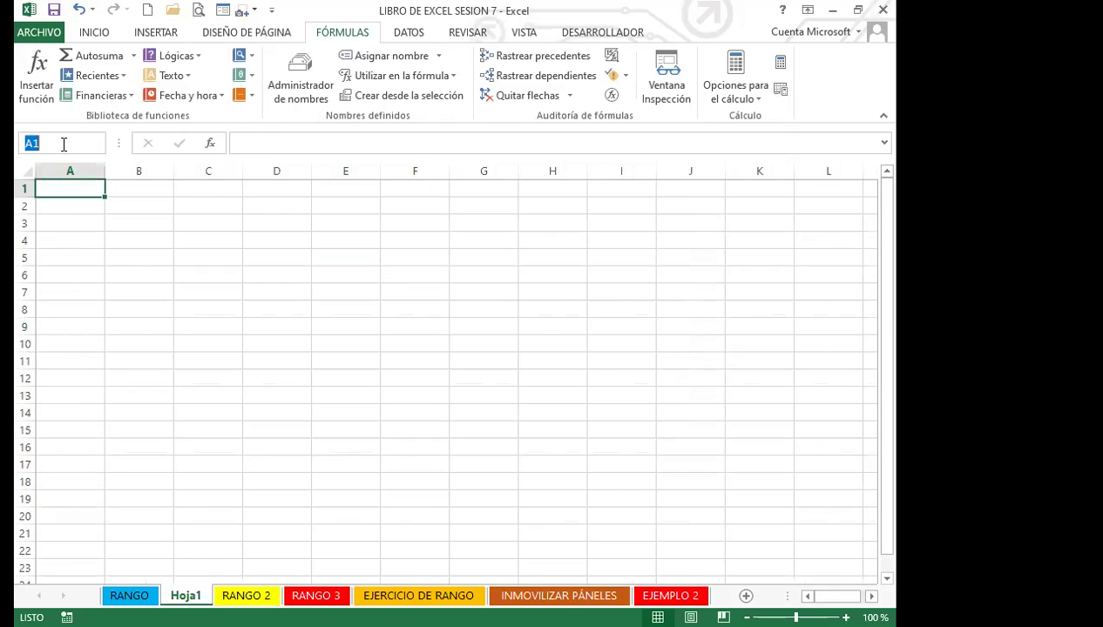
{"action": "type", "text": "EJEMPLO"}
{"action": "key", "text": "Return"}
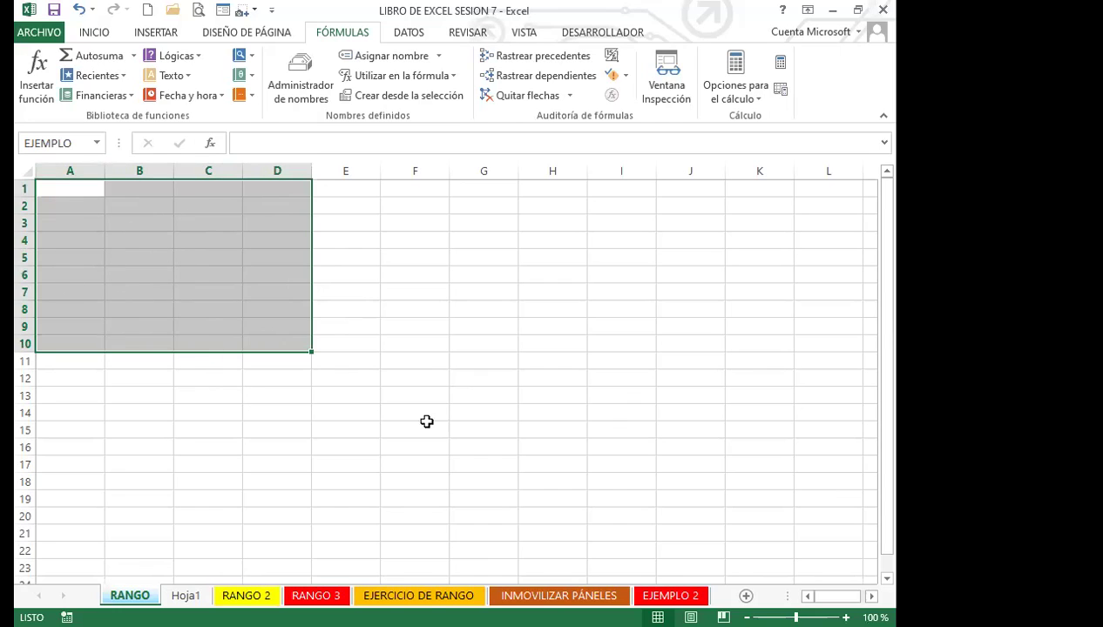
- Examine the EJEMPLO definition in the Name Manager's edit dialog and accept it unchanged
{"action": "left_click", "coordinate": [357, 351]}
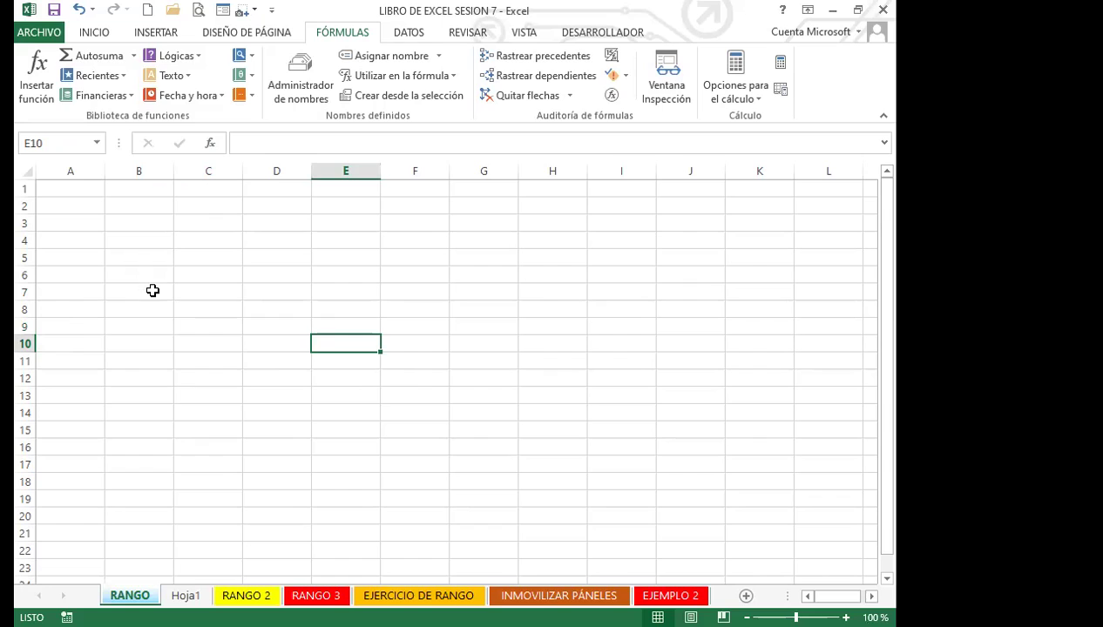
{"action": "left_click", "coordinate": [358, 238]}
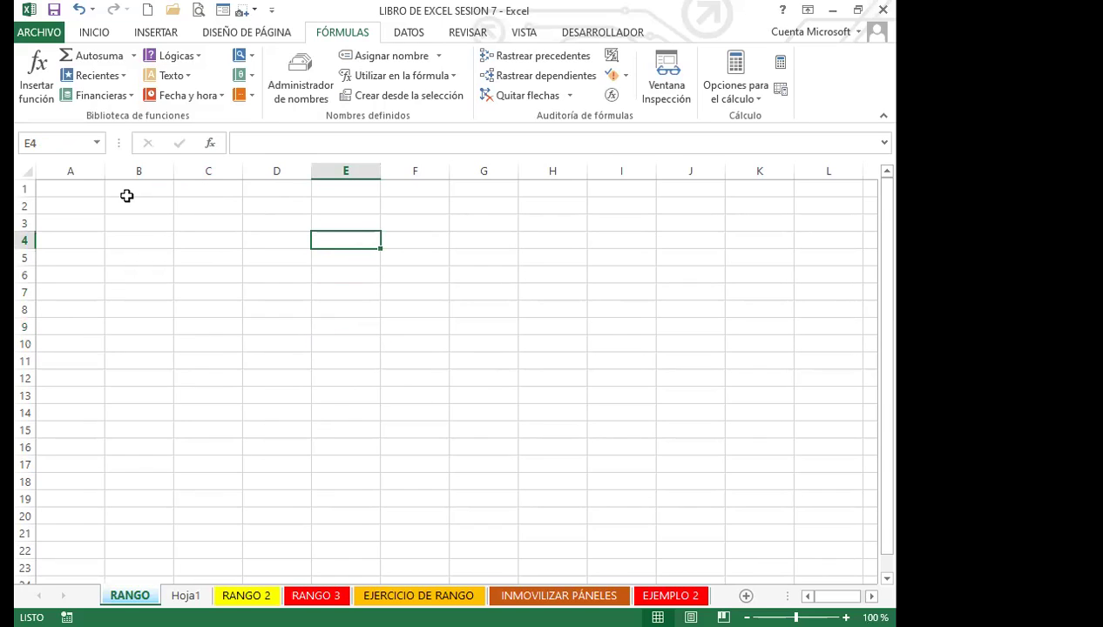
{"action": "left_click", "coordinate": [88, 192]}
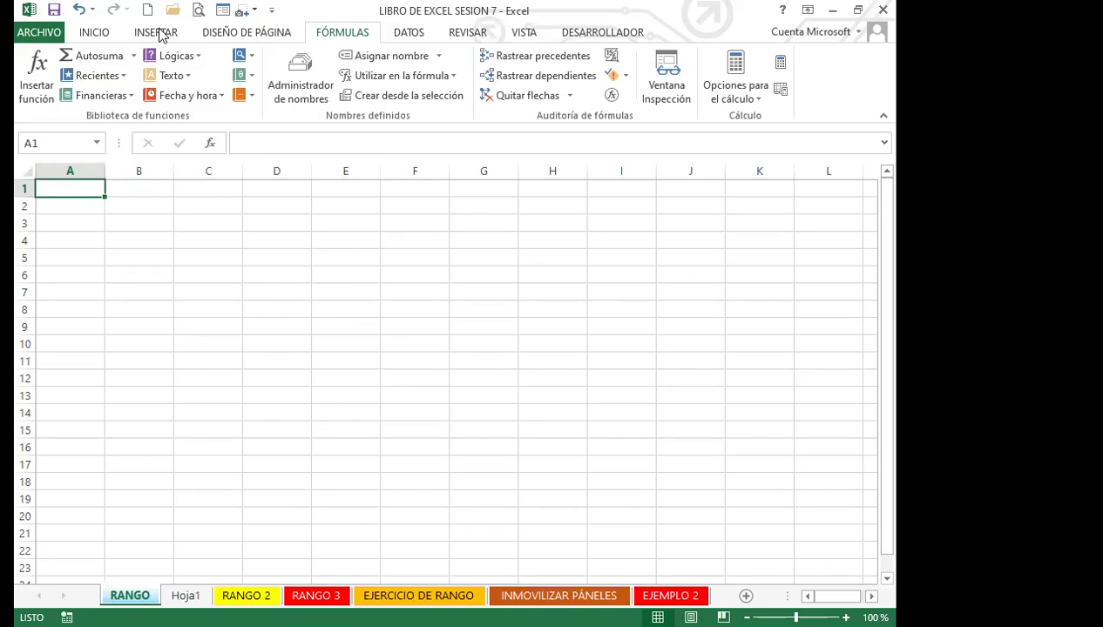
{"action": "left_click", "coordinate": [301, 77]}
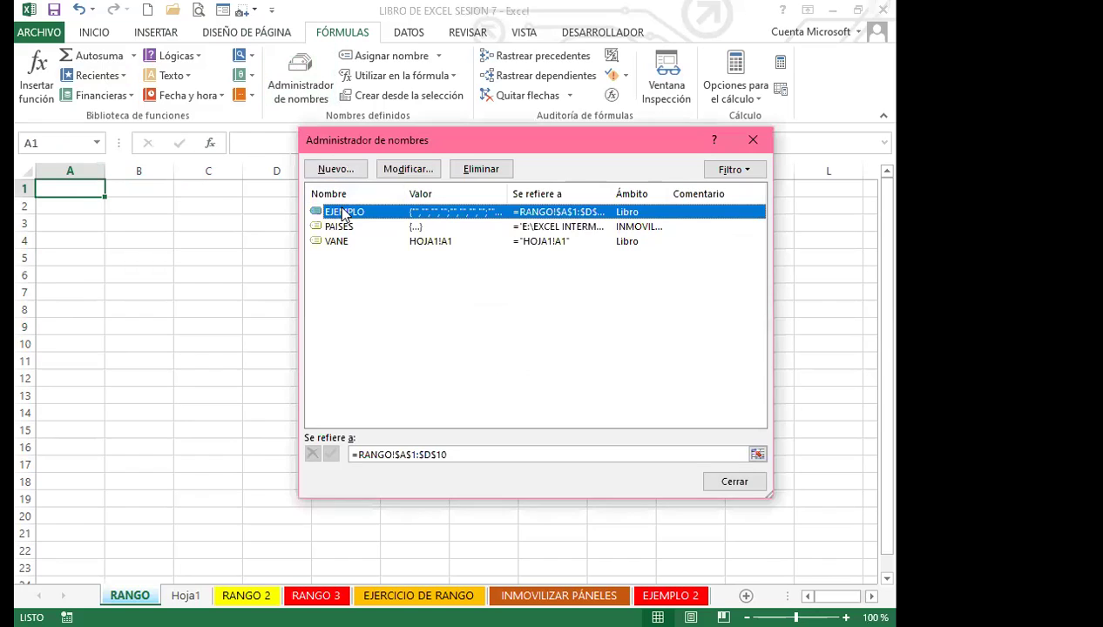
{"action": "double_click", "coordinate": [344, 215]}
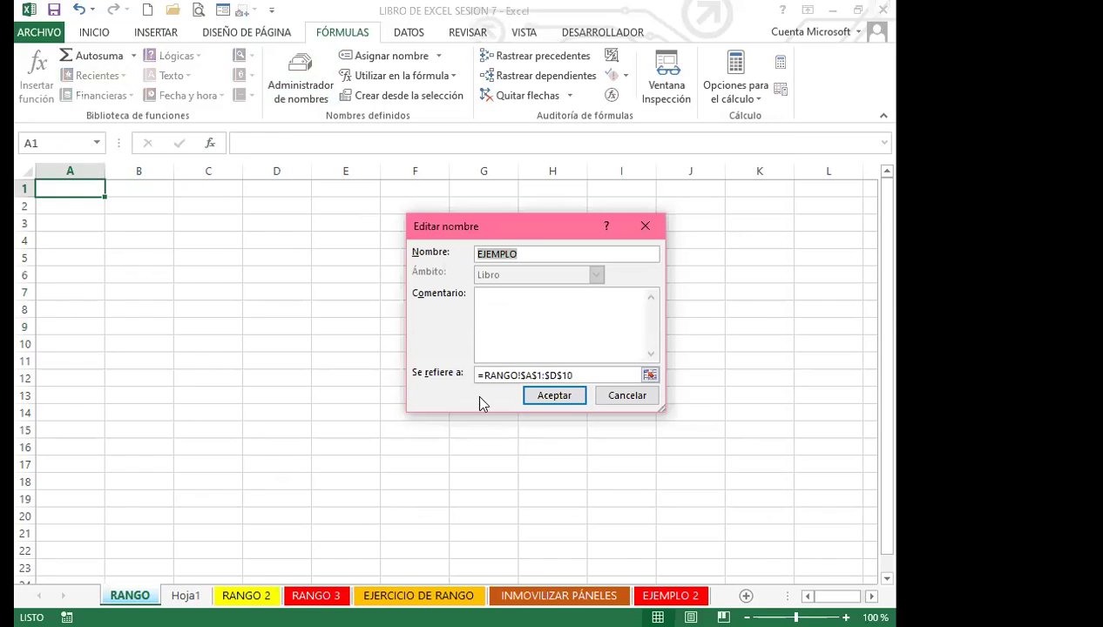
{"action": "left_click", "coordinate": [542, 401]}
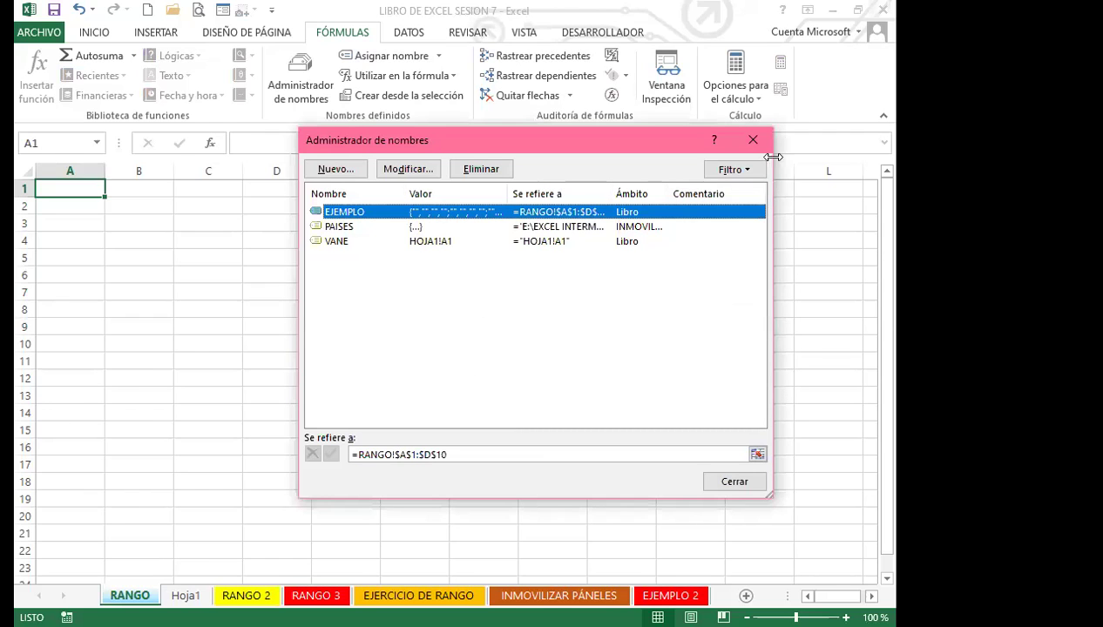
{"action": "left_click", "coordinate": [753, 140]}
- Select exactly A1:D10 on RANGO to check the name of that range, then deselect it
{"action": "left_click", "coordinate": [297, 273]}
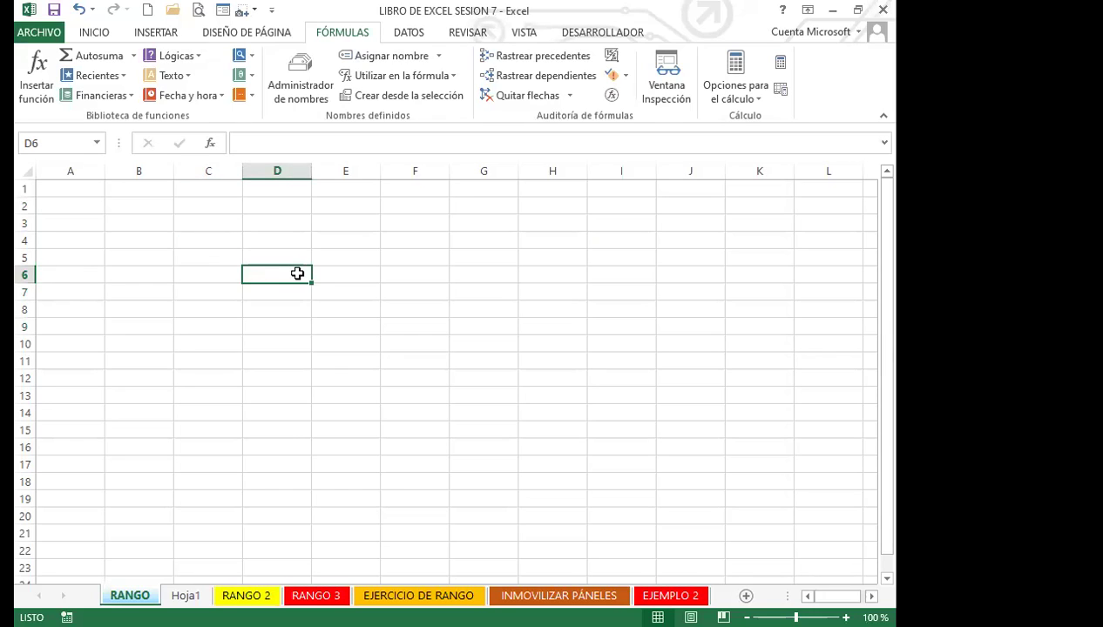
{"action": "left_click", "coordinate": [135, 258]}
{"action": "left_click_drag", "start_coordinate": [70, 202], "coordinate": [123, 291]}
{"action": "left_click_drag", "start_coordinate": [76, 190], "coordinate": [256, 345]}
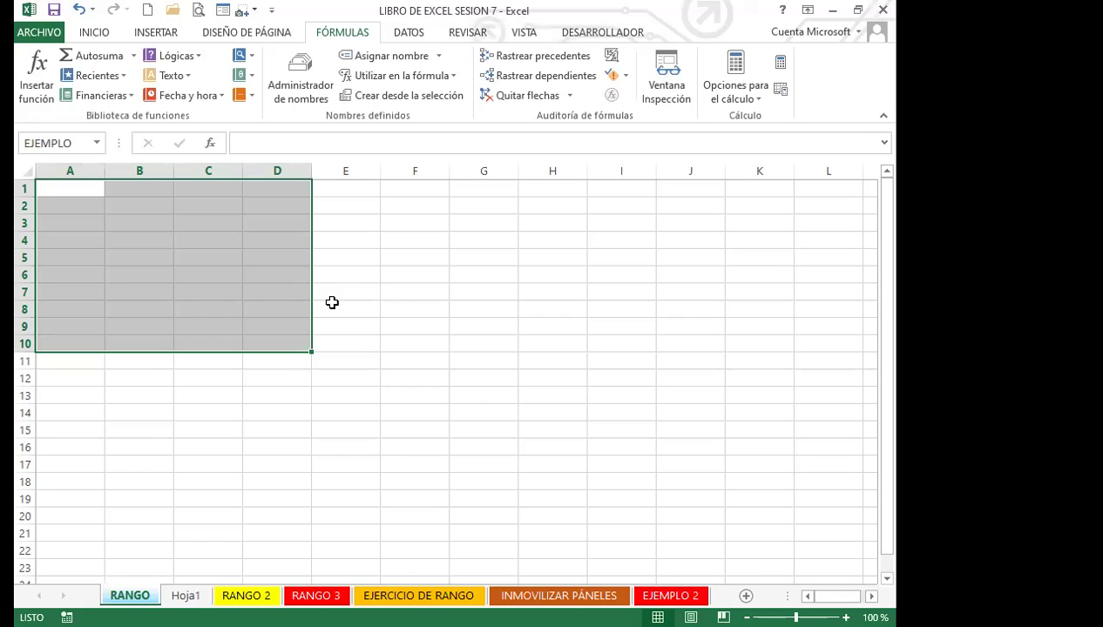
{"action": "left_click", "coordinate": [427, 342]}
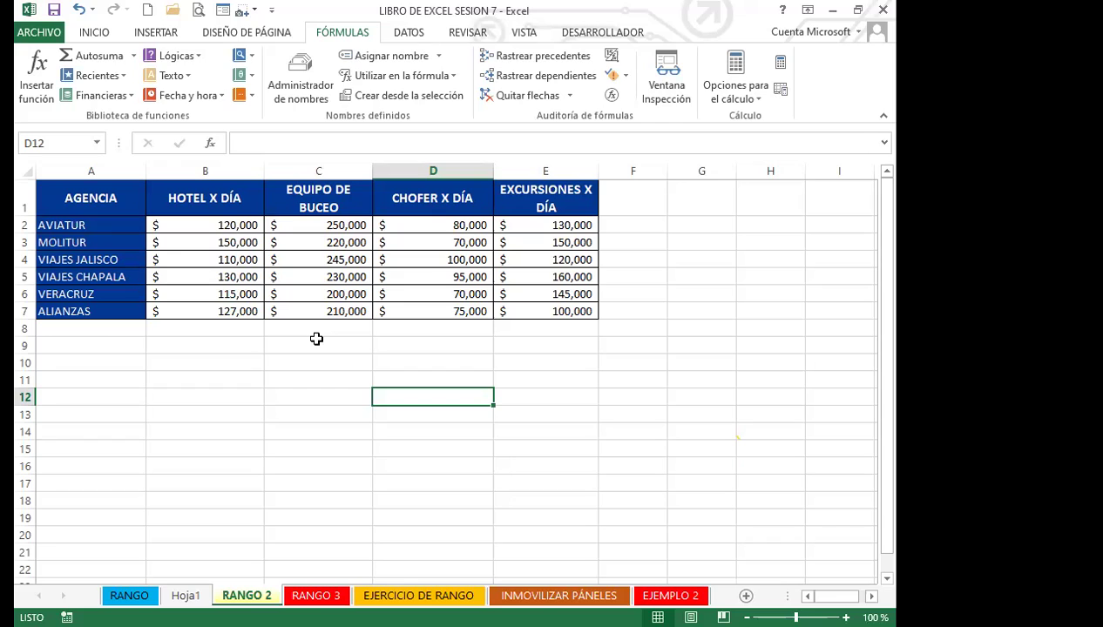
- Total the HOTEL X DÍA column in B9 on RANGO 2 with AutoSum over B2:B8 and review the formula
{"action": "left_click", "coordinate": [222, 344]}
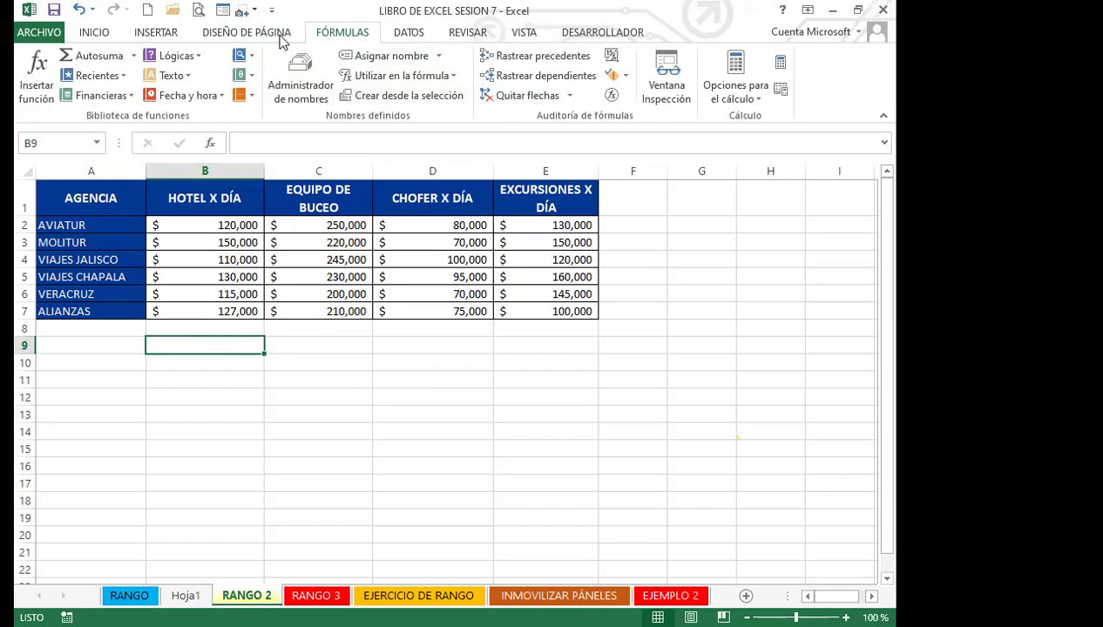
{"action": "left_click", "coordinate": [107, 57]}
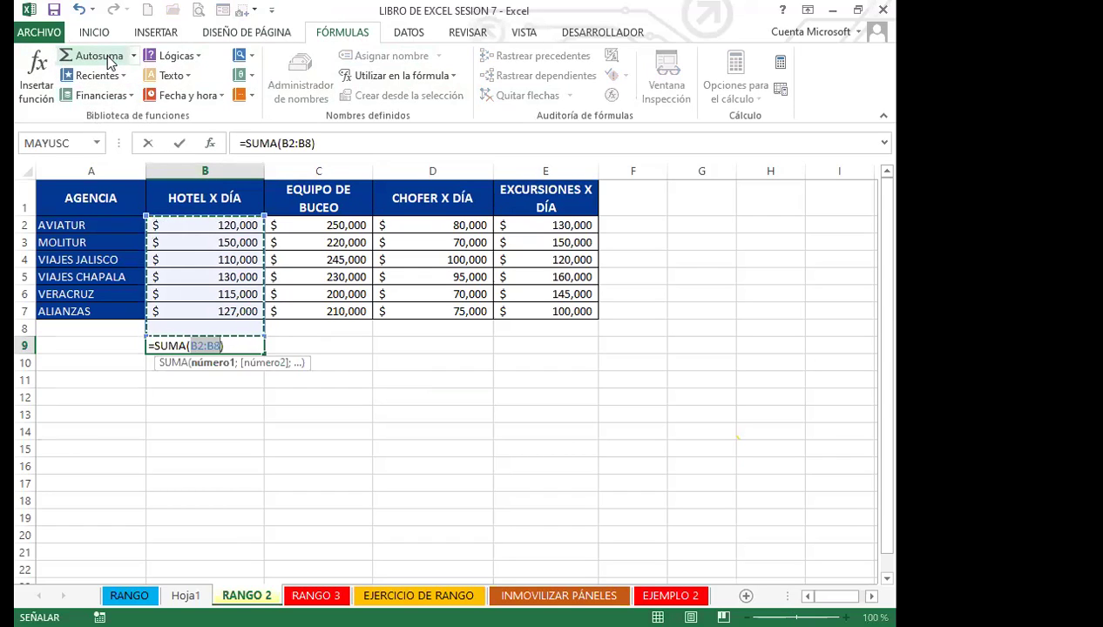
{"action": "key", "text": "Return"}
{"action": "left_click", "coordinate": [188, 344]}
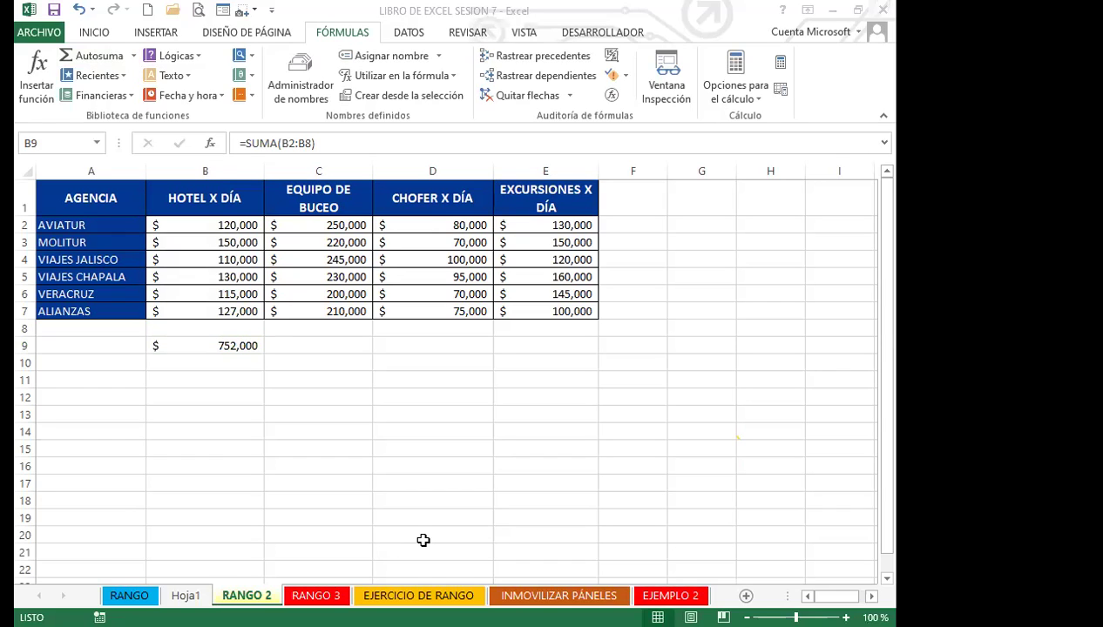
{"action": "left_click", "coordinate": [208, 381]}
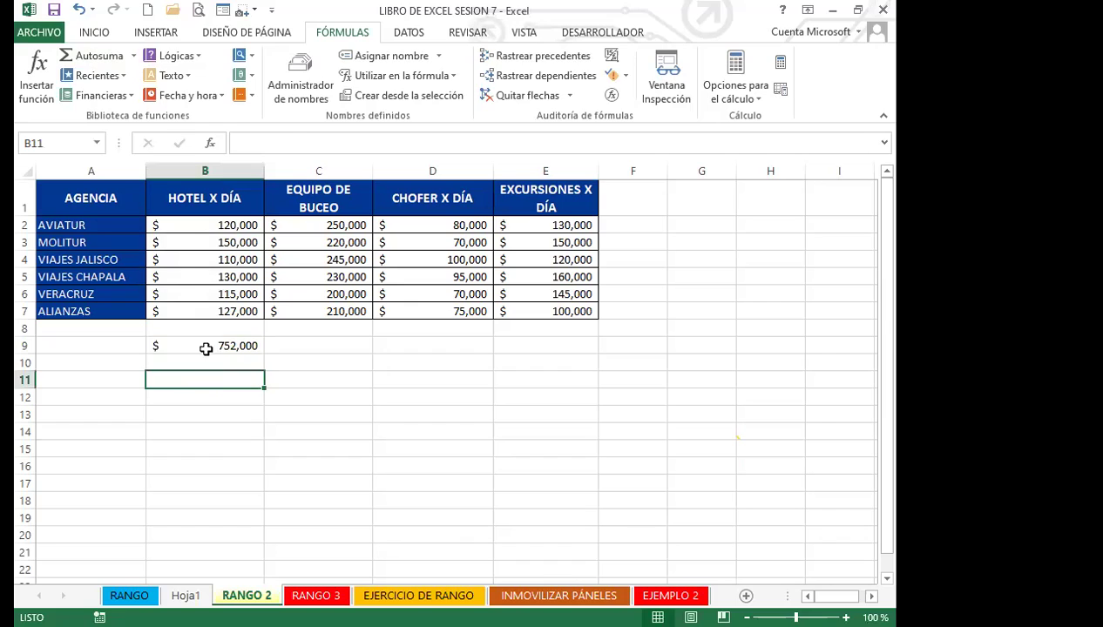
{"action": "left_click", "coordinate": [204, 349]}
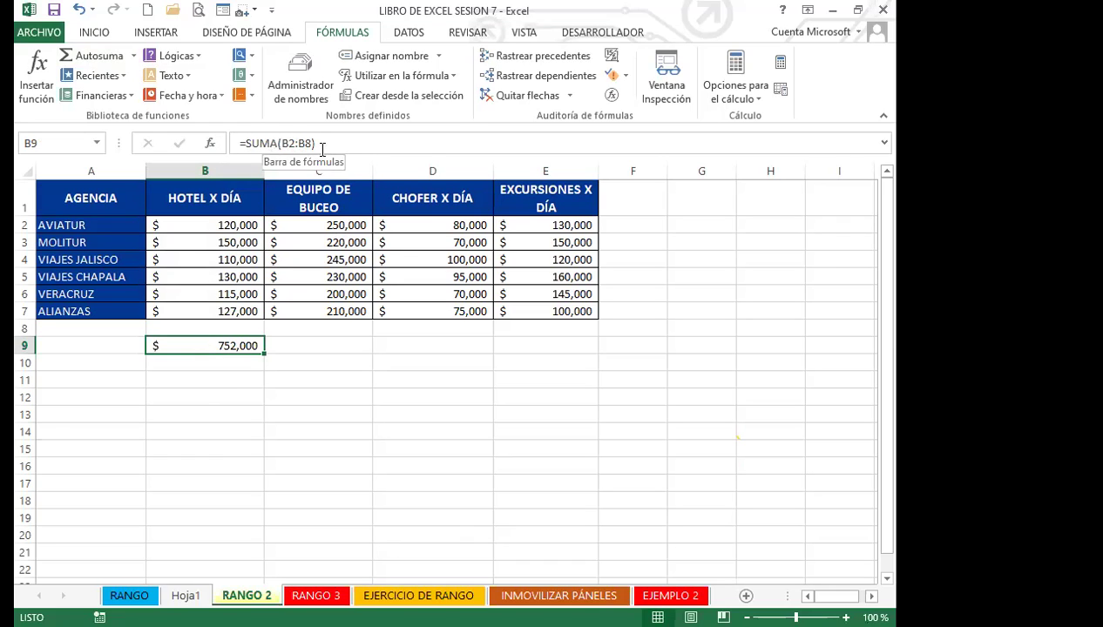
- Delete the HOTEL X DÍA total from B9
{"action": "left_click", "coordinate": [229, 383]}
{"action": "left_click", "coordinate": [224, 349]}
{"action": "key", "text": "Delete"}
{"action": "left_click", "coordinate": [278, 393]}
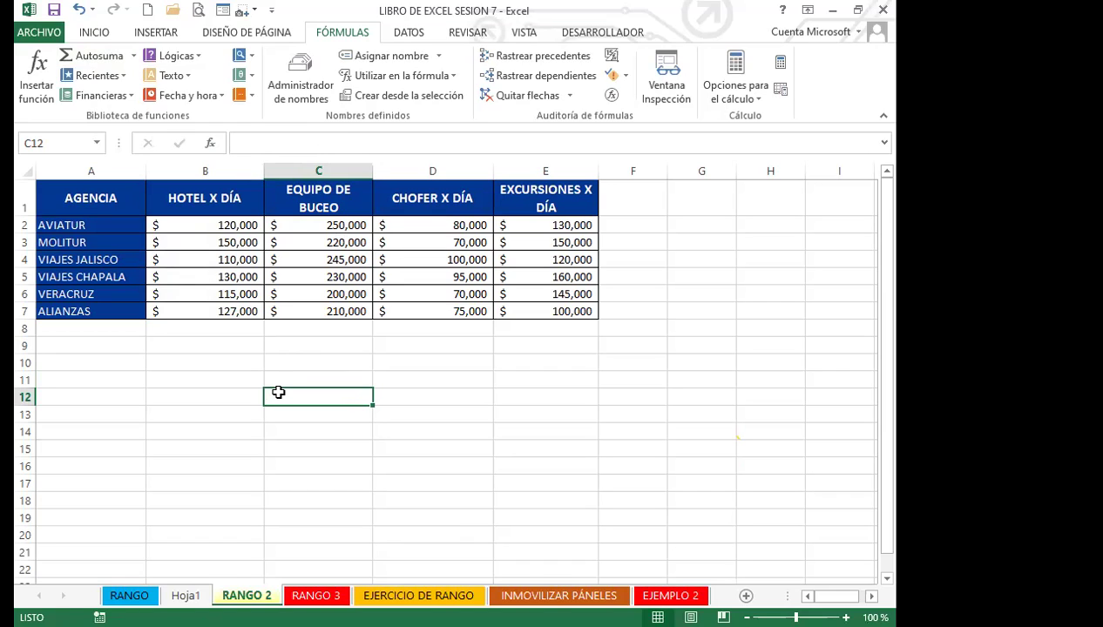
- Define the name HOTEL for the HOTEL X DÍA amounts in B2:B7
{"action": "left_click_drag", "start_coordinate": [228, 225], "coordinate": [227, 310]}
{"action": "left_click", "coordinate": [226, 345]}
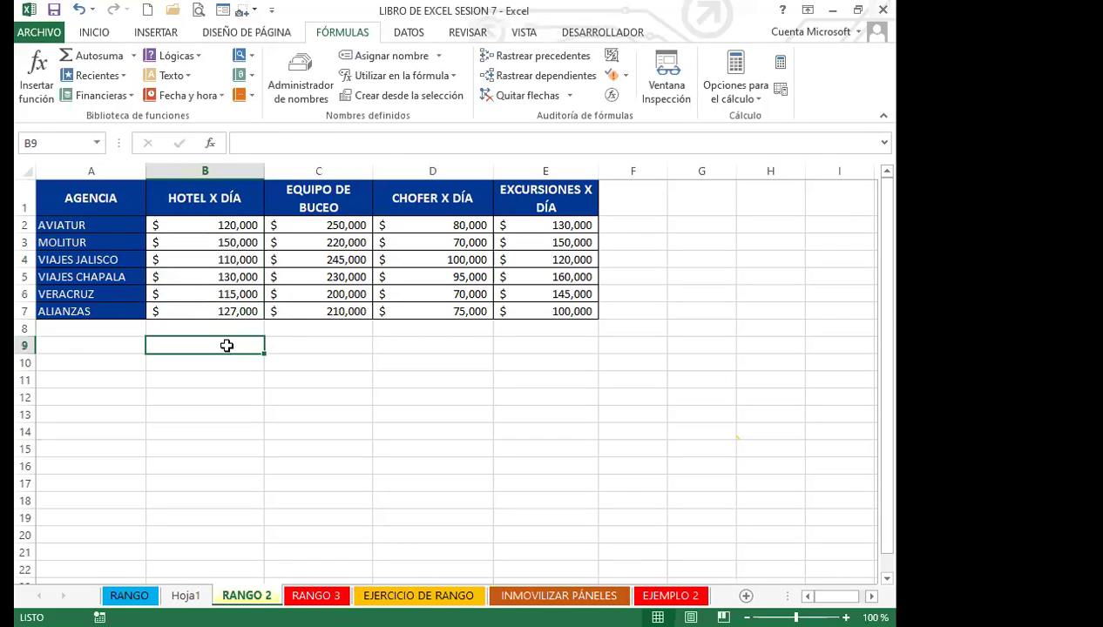
{"action": "left_click", "coordinate": [94, 32]}
{"action": "left_click", "coordinate": [215, 227]}
{"action": "left_click_drag", "start_coordinate": [215, 234], "coordinate": [217, 307]}
{"action": "left_click", "coordinate": [47, 144]}
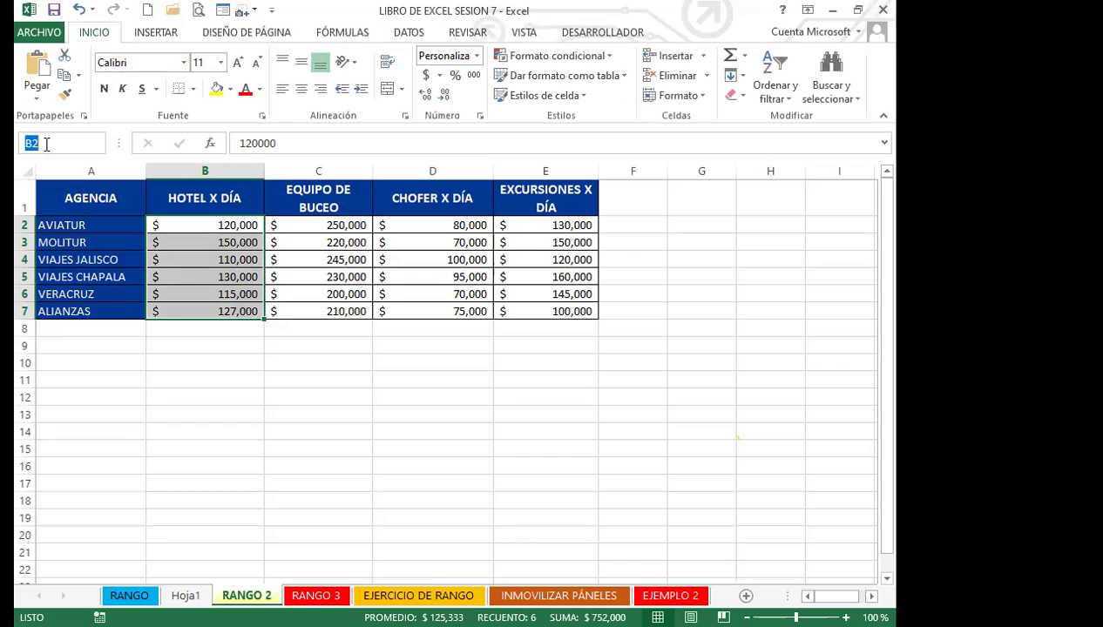
{"action": "type", "text": "HOTEL"}
{"action": "key", "text": "Return"}
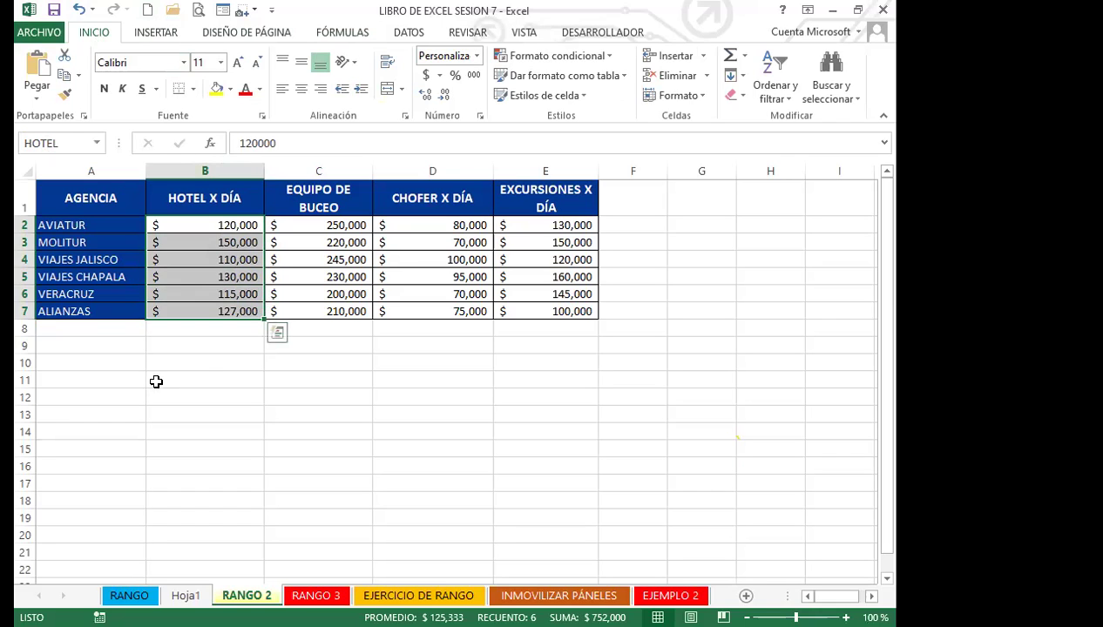
- Enter the formula =SUMA(HOTEL) in B10 to total the named range
{"action": "left_click", "coordinate": [202, 363]}
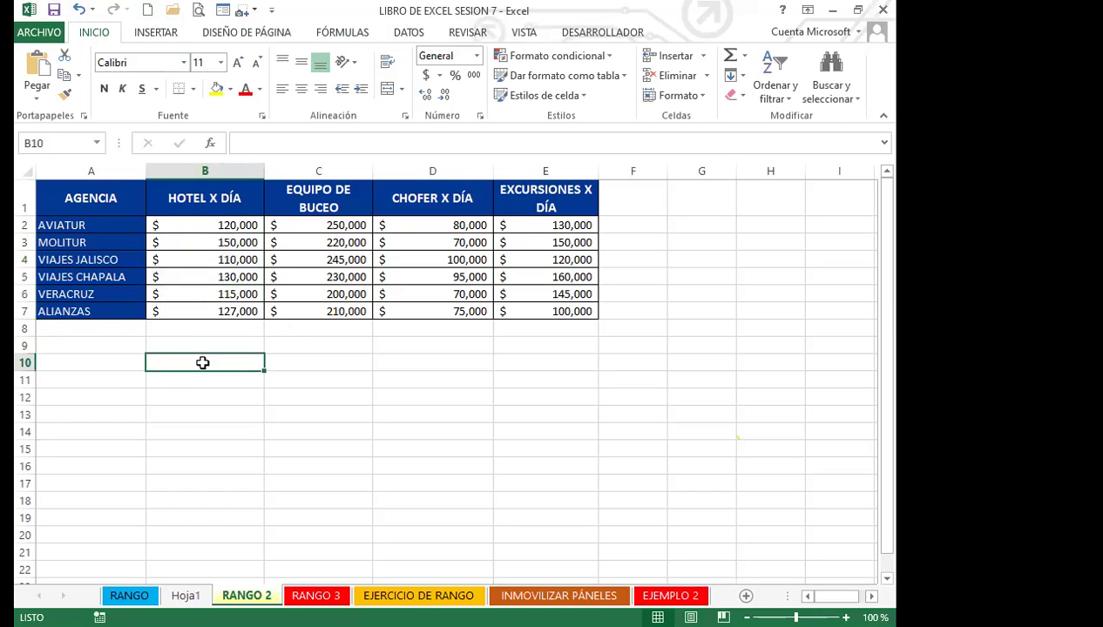
{"action": "type", "text": "="}
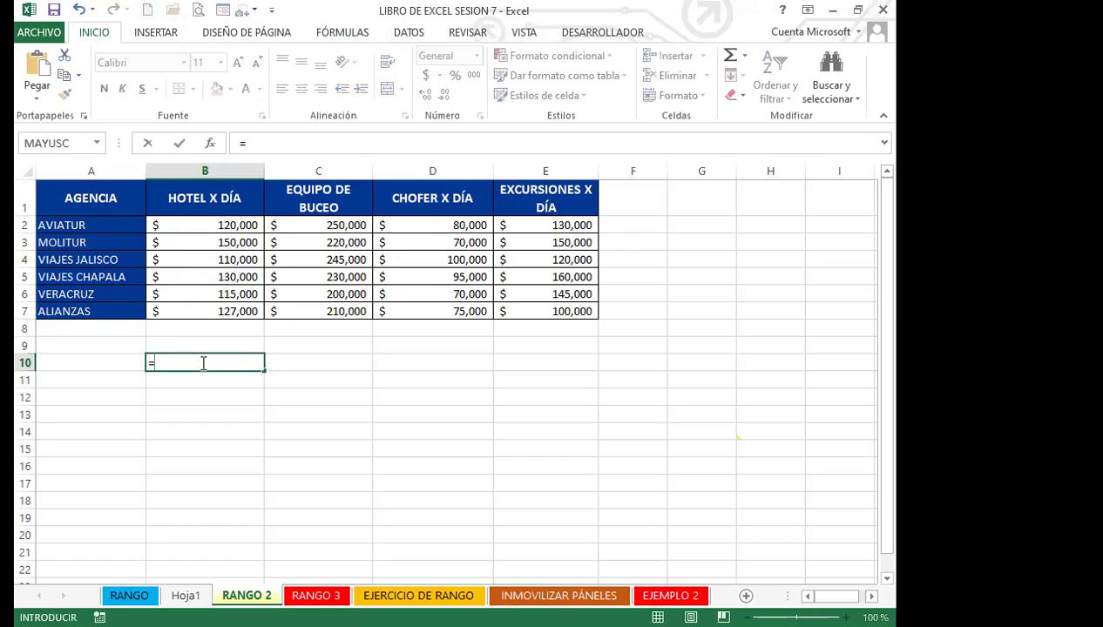
{"action": "type", "text": "SUMA"}
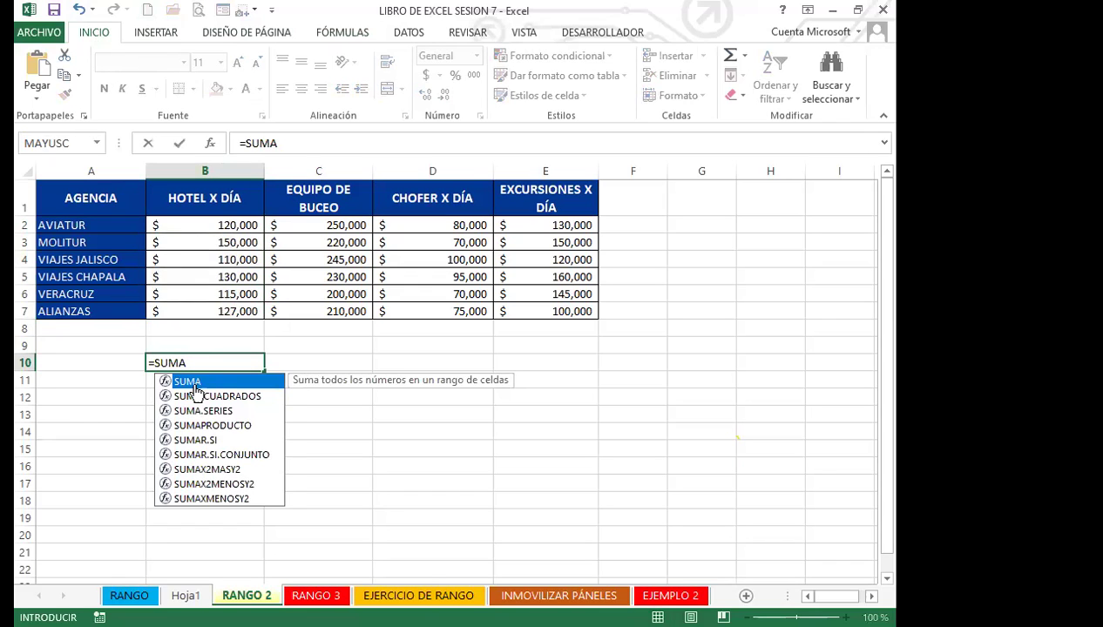
{"action": "double_click", "coordinate": [194, 384]}
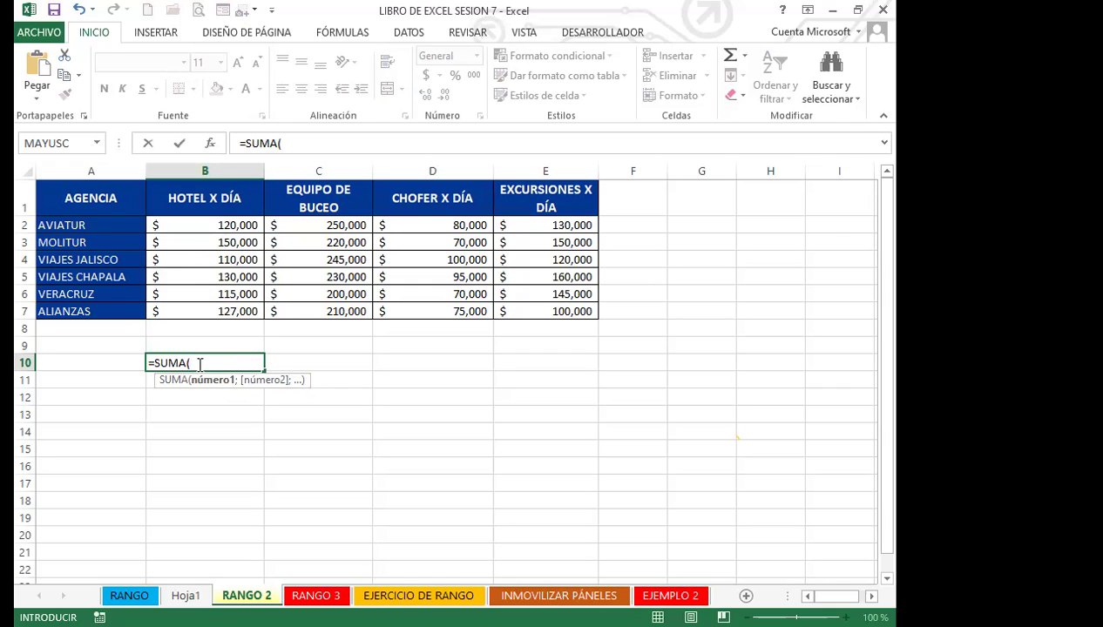
{"action": "type", "text": "HO"}
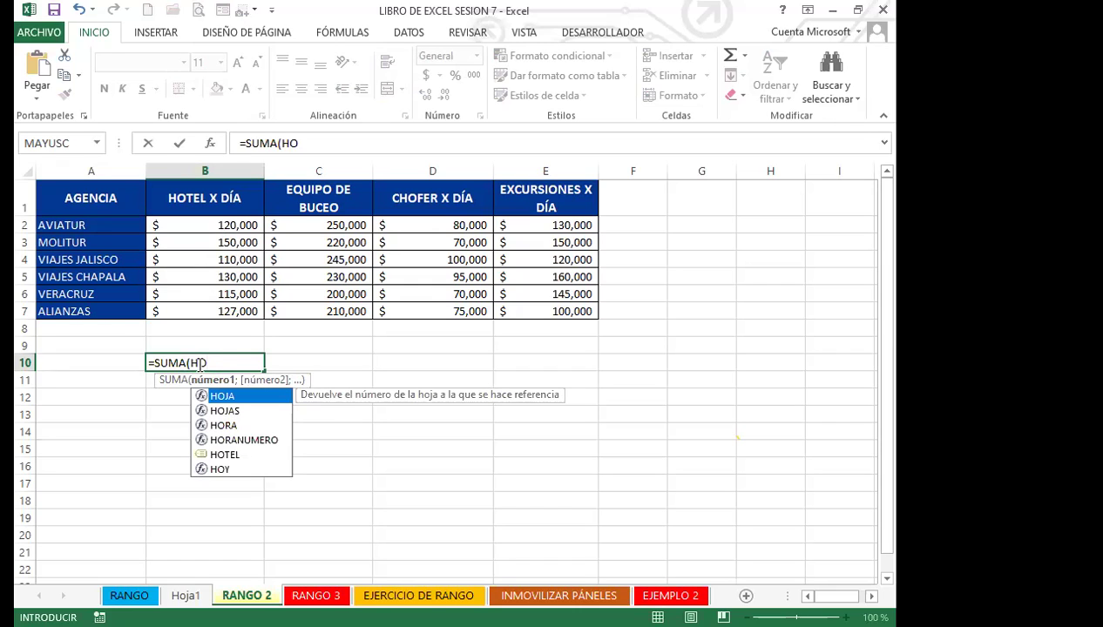
{"action": "left_click", "coordinate": [225, 455]}
{"action": "double_click", "coordinate": [225, 455]}
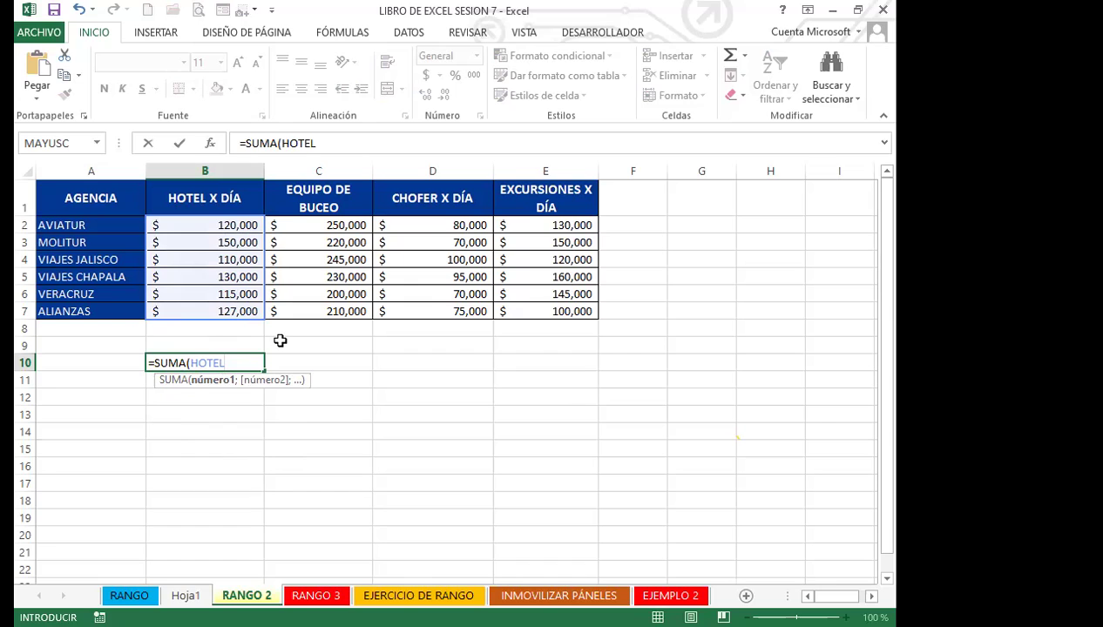
{"action": "type", "text": ")"}
{"action": "key", "text": "Return"}
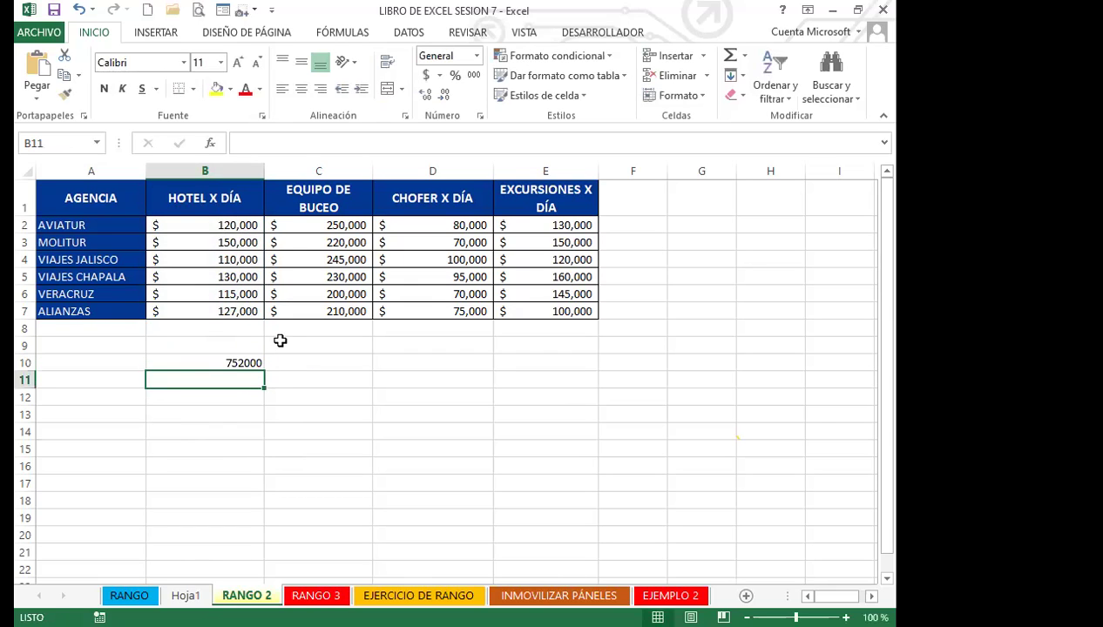
- Review the formula in B10 and the cells that its named range HOTEL refers to
{"action": "left_click", "coordinate": [199, 361]}
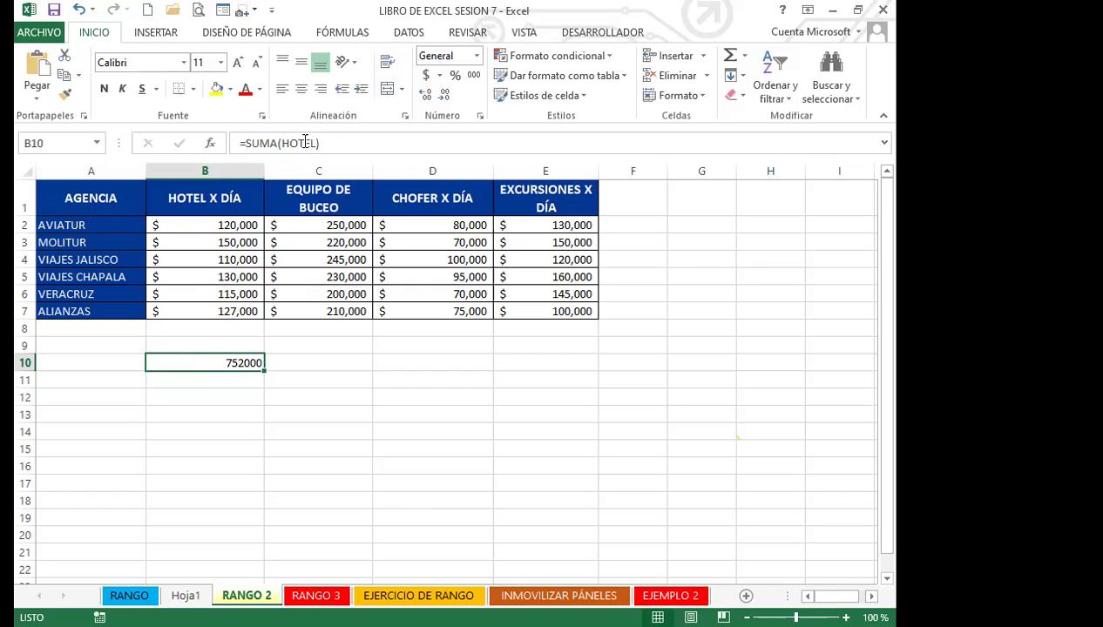
{"action": "double_click", "coordinate": [237, 362]}
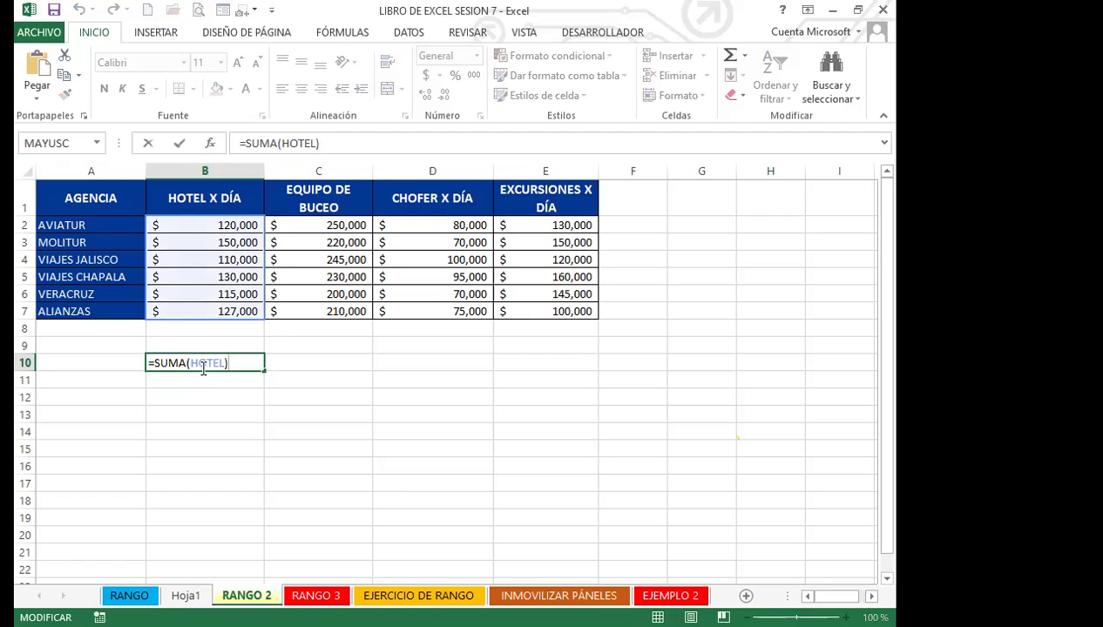
{"action": "key", "text": "Return"}
{"action": "left_click", "coordinate": [213, 362]}
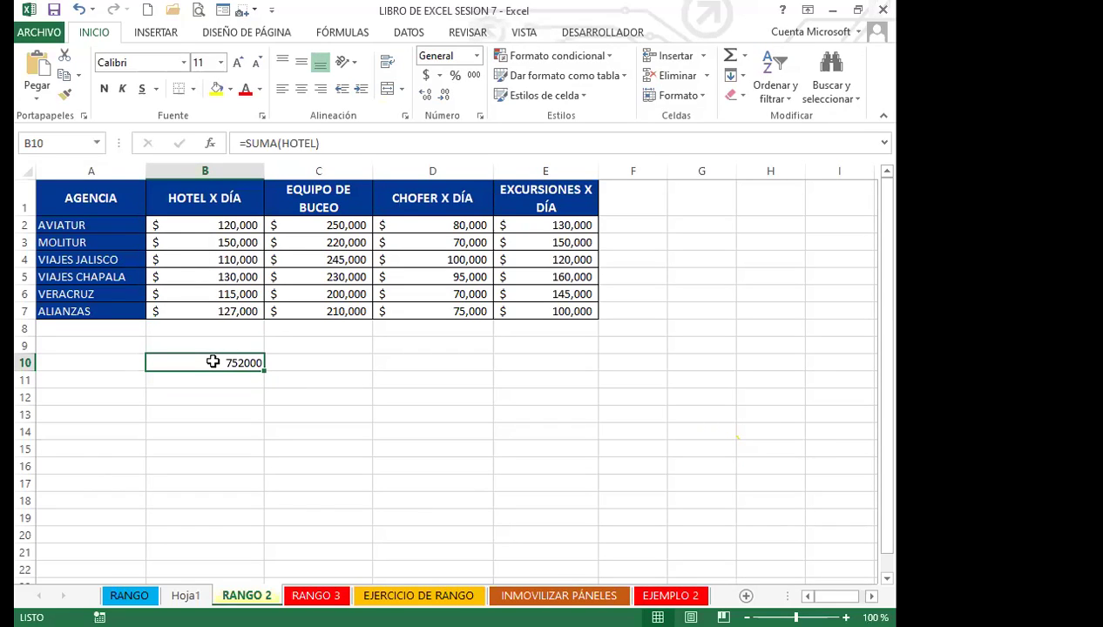
- Define the name EQUIPO for the EQUIPO DE BUCEO amounts in C2:C7
{"action": "left_click", "coordinate": [340, 361]}
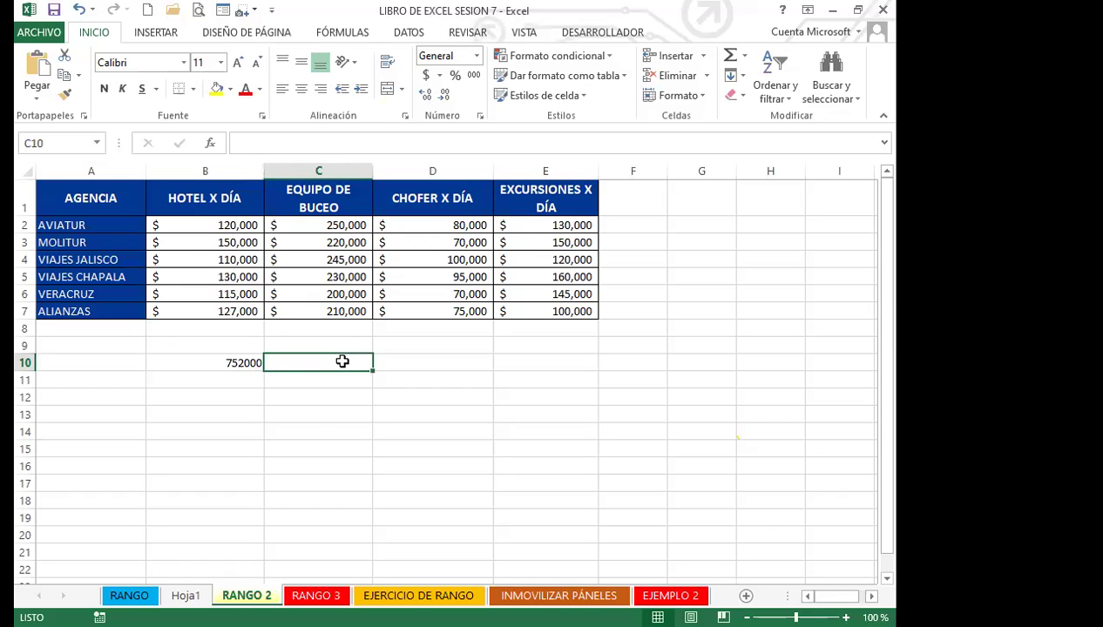
{"action": "right_click", "coordinate": [343, 368]}
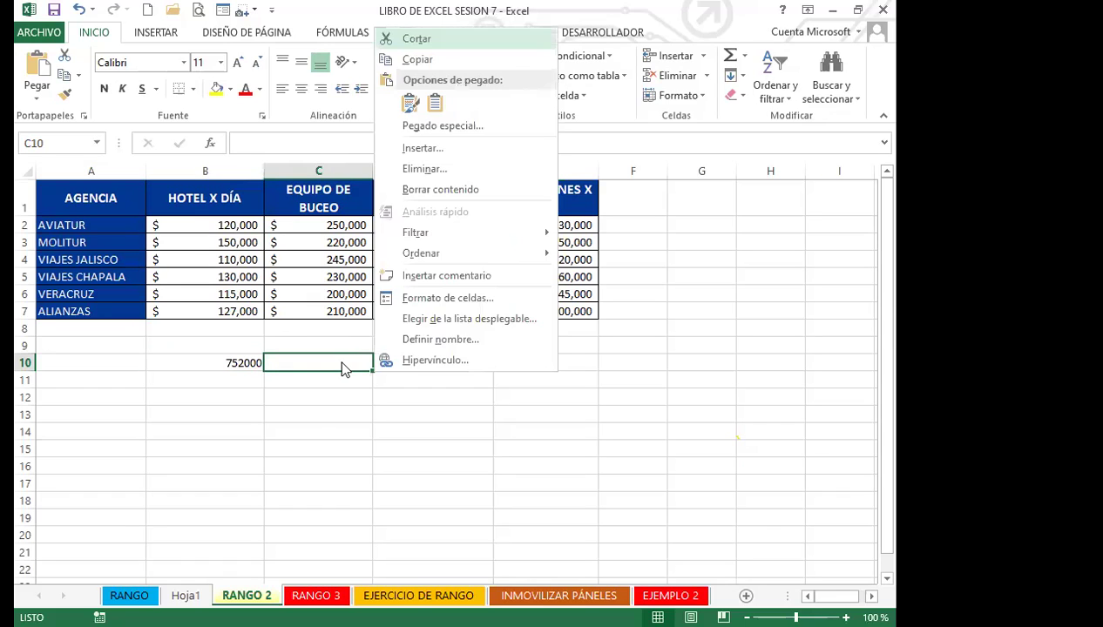
{"action": "left_click", "coordinate": [315, 223]}
{"action": "left_click_drag", "start_coordinate": [315, 223], "coordinate": [312, 311]}
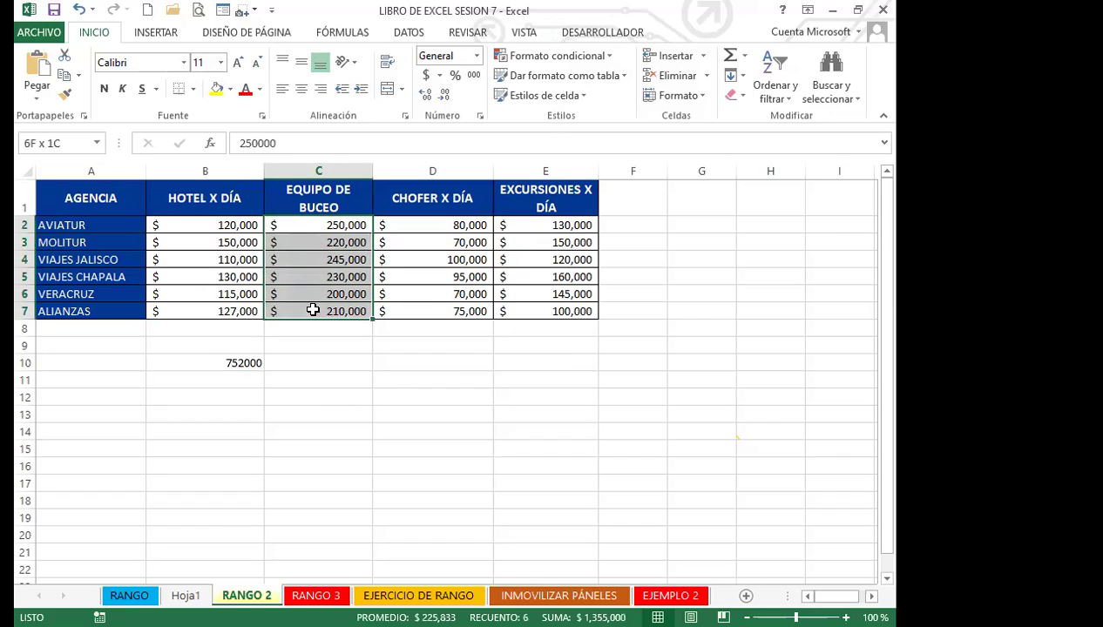
{"action": "left_click", "coordinate": [59, 146]}
{"action": "key", "text": "BackSpace"}
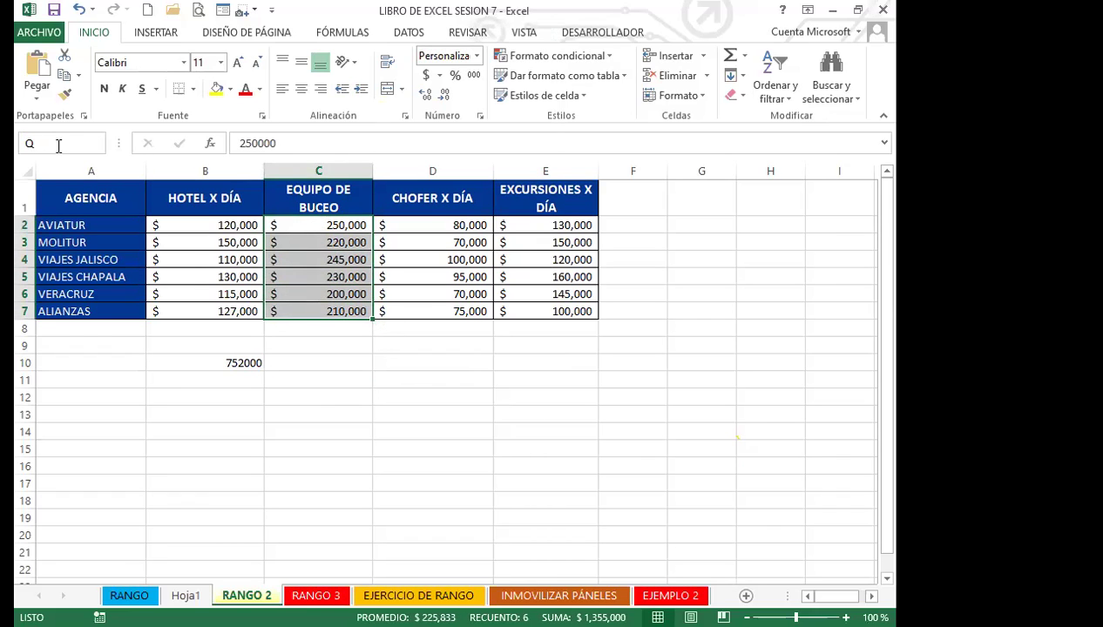
{"action": "type", "text": "EQUIPO"}
{"action": "key", "text": "Return"}
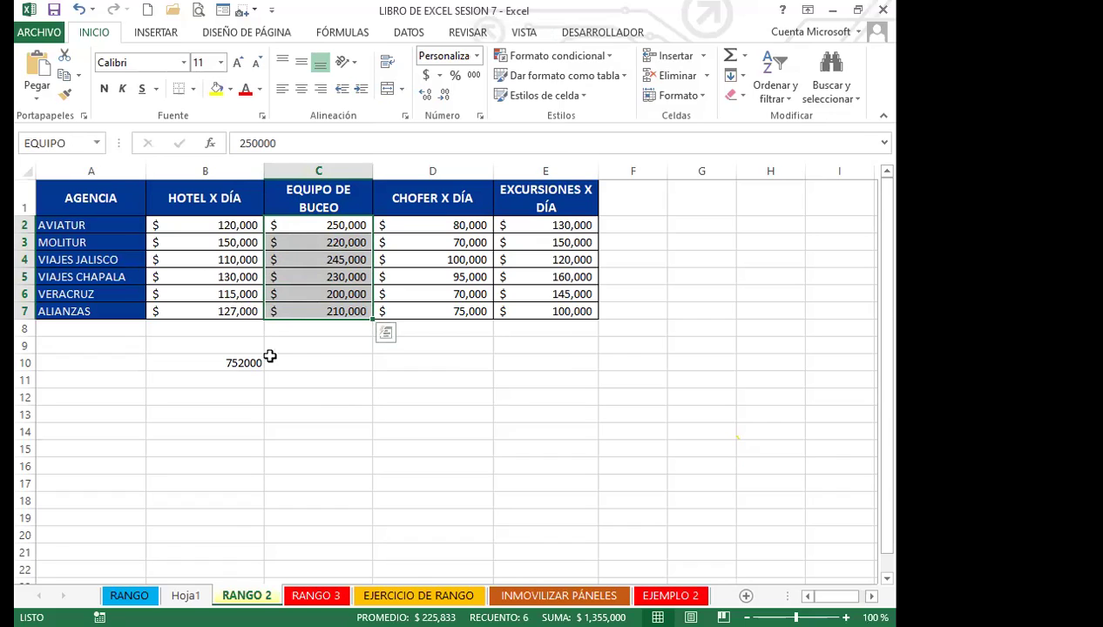
- Enter the formula =SUMA(EQUIPO) in C9 to total the named range
{"action": "left_click", "coordinate": [339, 348]}
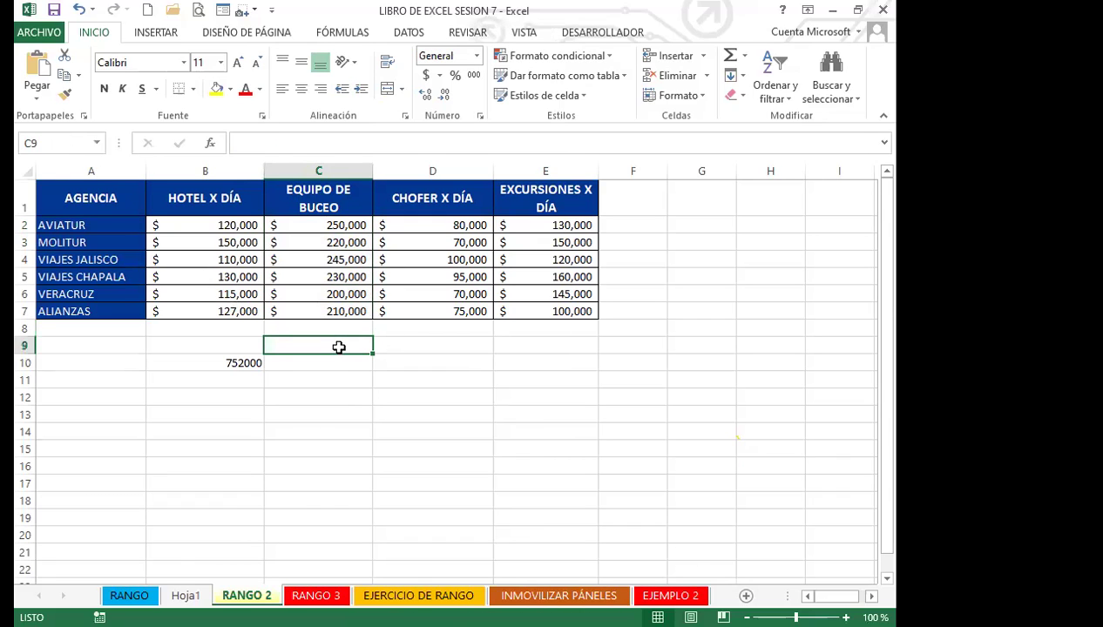
{"action": "type", "text": "="}
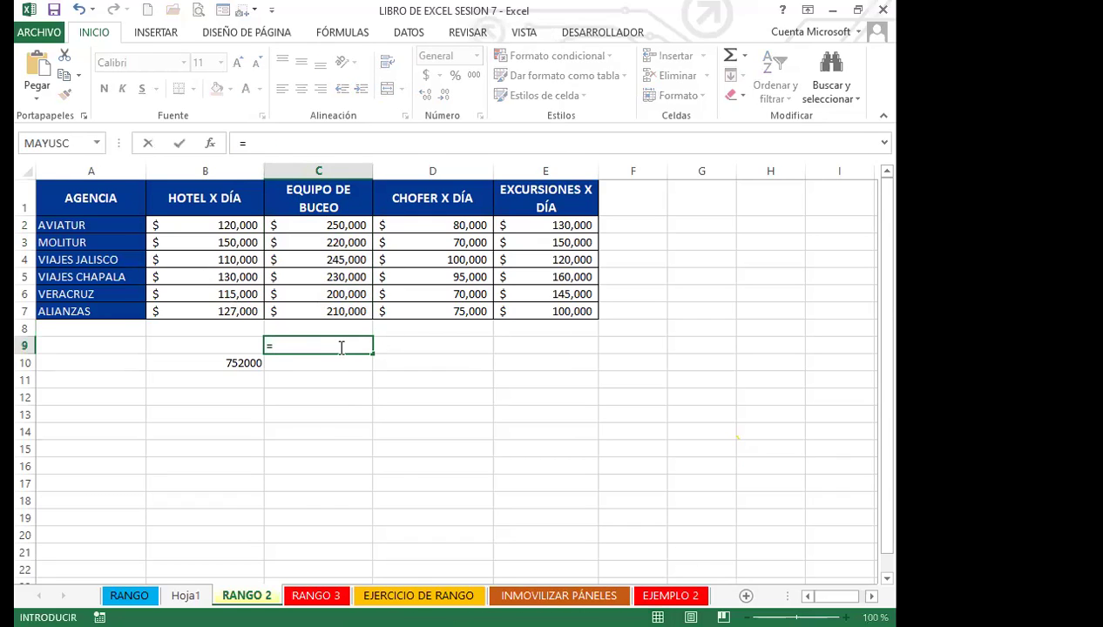
{"action": "type", "text": "SUMA"}
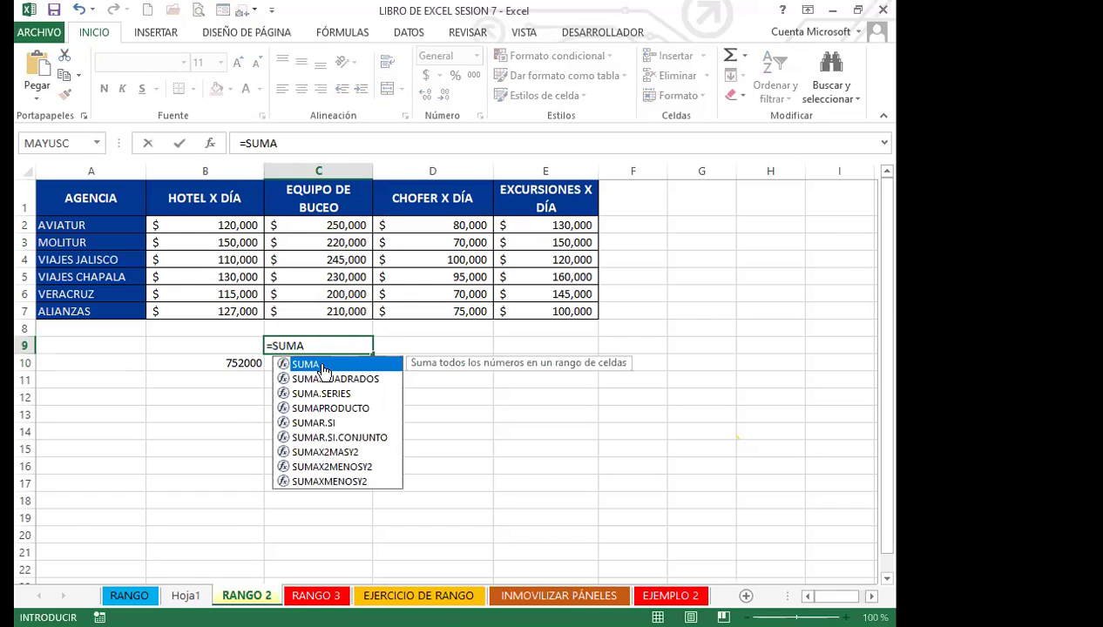
{"action": "double_click", "coordinate": [323, 365]}
{"action": "type", "text": "EQUI"}
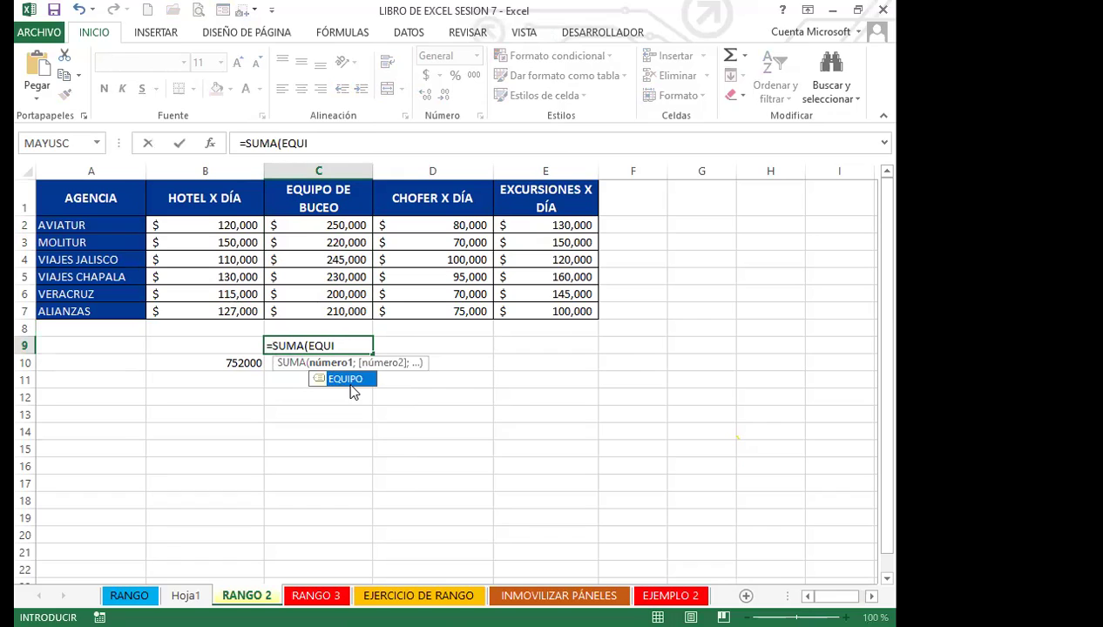
{"action": "double_click", "coordinate": [348, 381]}
{"action": "type", "text": ")"}
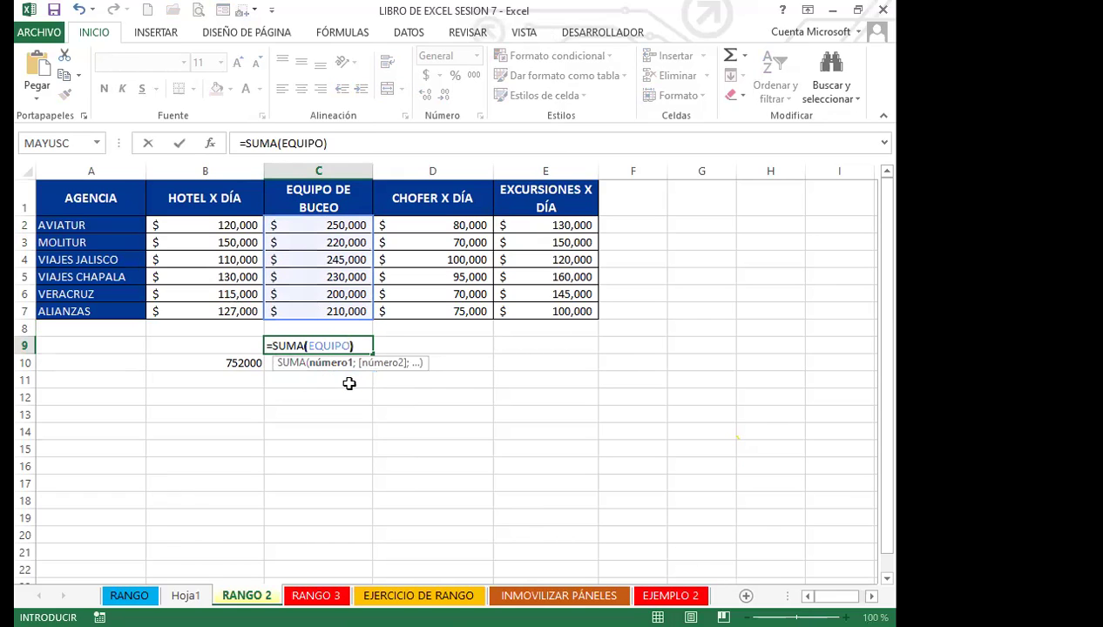
{"action": "key", "text": "Return"}
{"action": "left_click", "coordinate": [349, 345]}
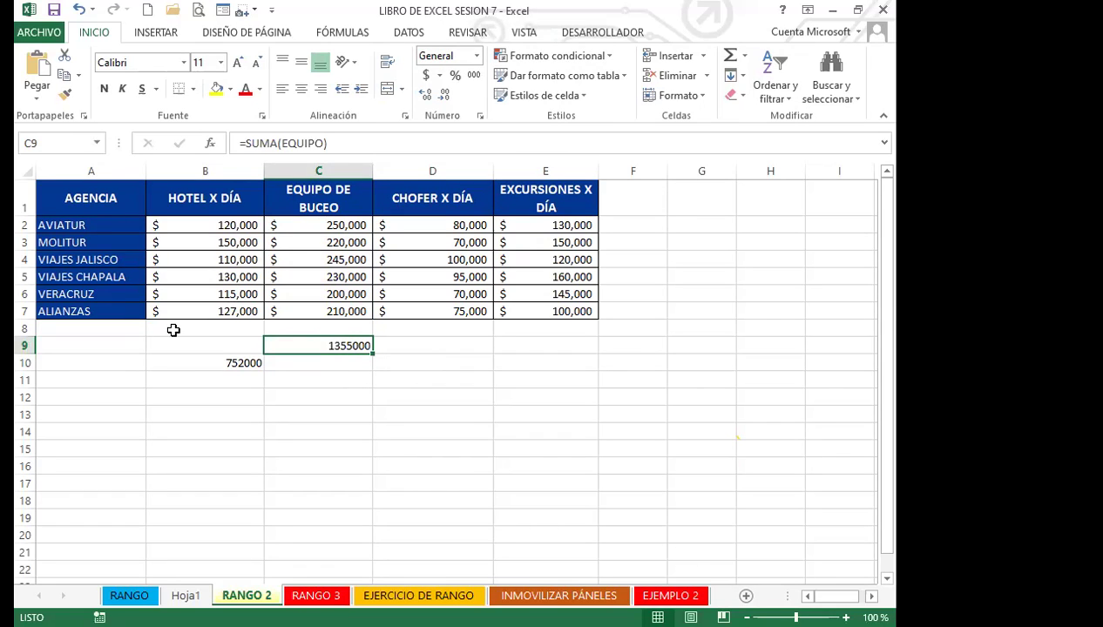
- Align the two named-range totals in row 9, with the HOTEL total in B9 and the EQUIPO total in C9
{"action": "left_click_drag", "start_coordinate": [329, 355], "coordinate": [534, 418]}
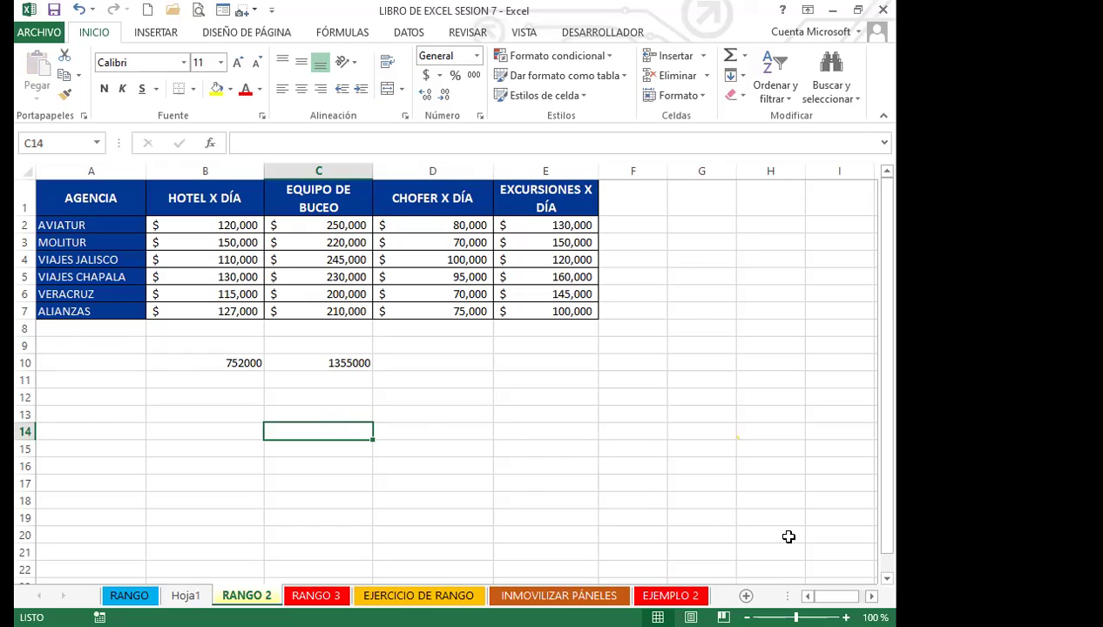
{"action": "left_click", "coordinate": [229, 364]}
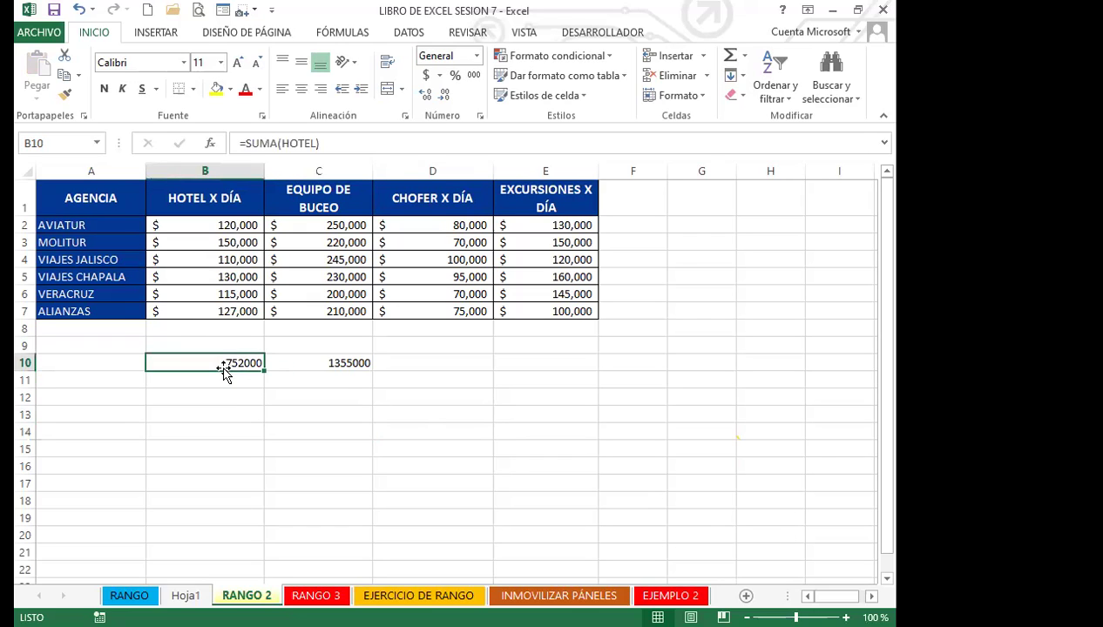
{"action": "left_click_drag", "start_coordinate": [220, 369], "coordinate": [218, 350]}
{"action": "left_click", "coordinate": [296, 367]}
{"action": "left_click_drag", "start_coordinate": [305, 375], "coordinate": [303, 357]}
- Total CHOFER X DÍA in D9 over D2:D7 and EXCURSIONES X DÍA in E9 over E2:E7 with AutoSum
{"action": "left_click", "coordinate": [418, 347]}
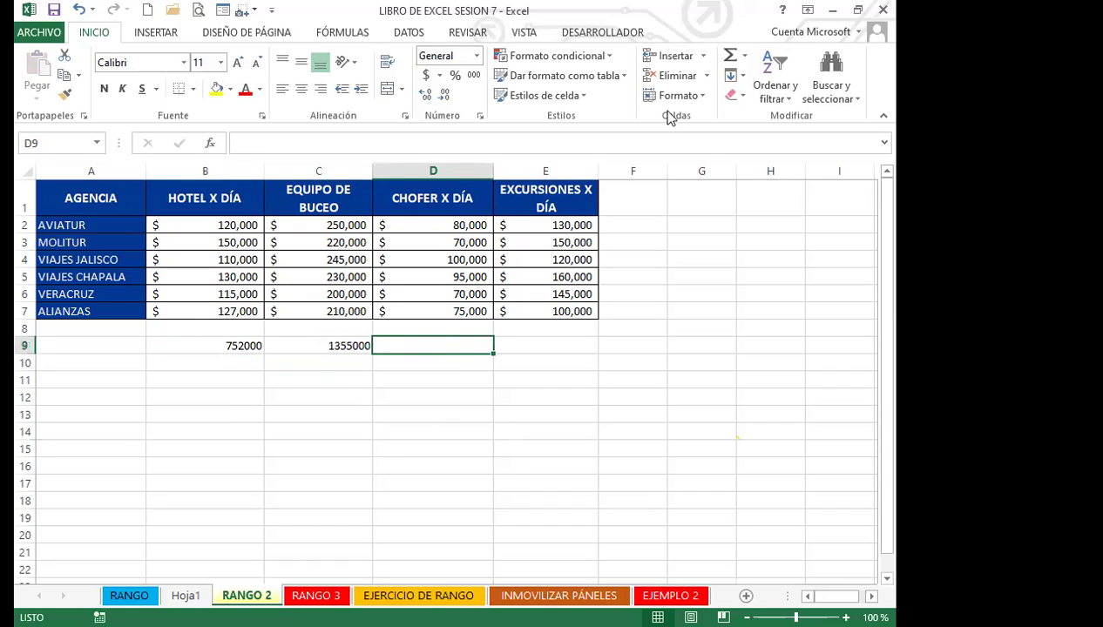
{"action": "left_click", "coordinate": [731, 59]}
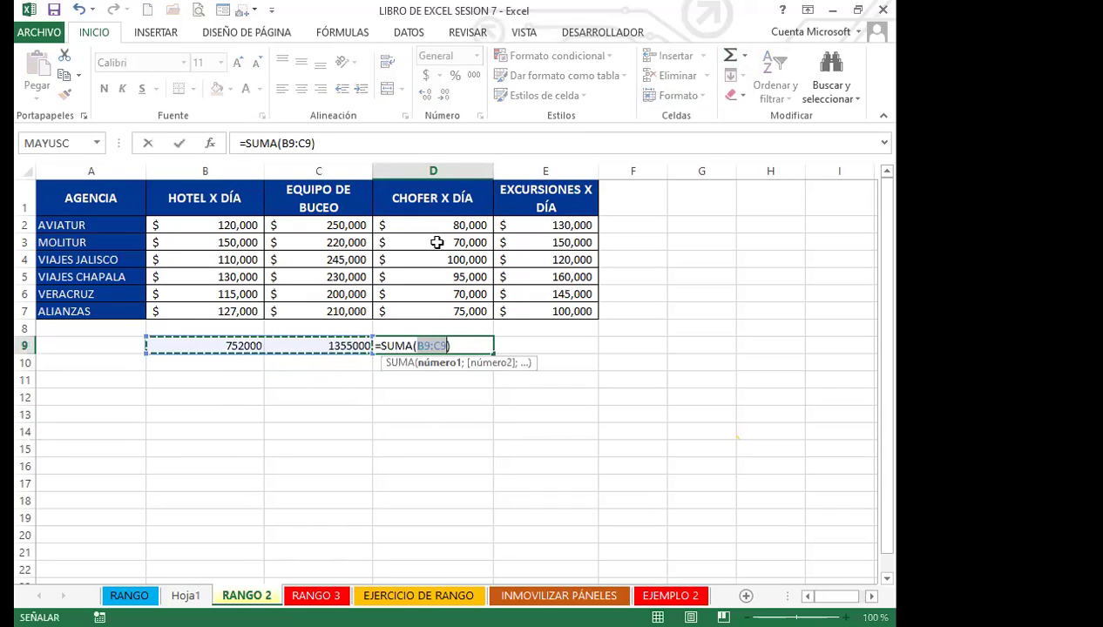
{"action": "left_click_drag", "start_coordinate": [437, 223], "coordinate": [435, 307]}
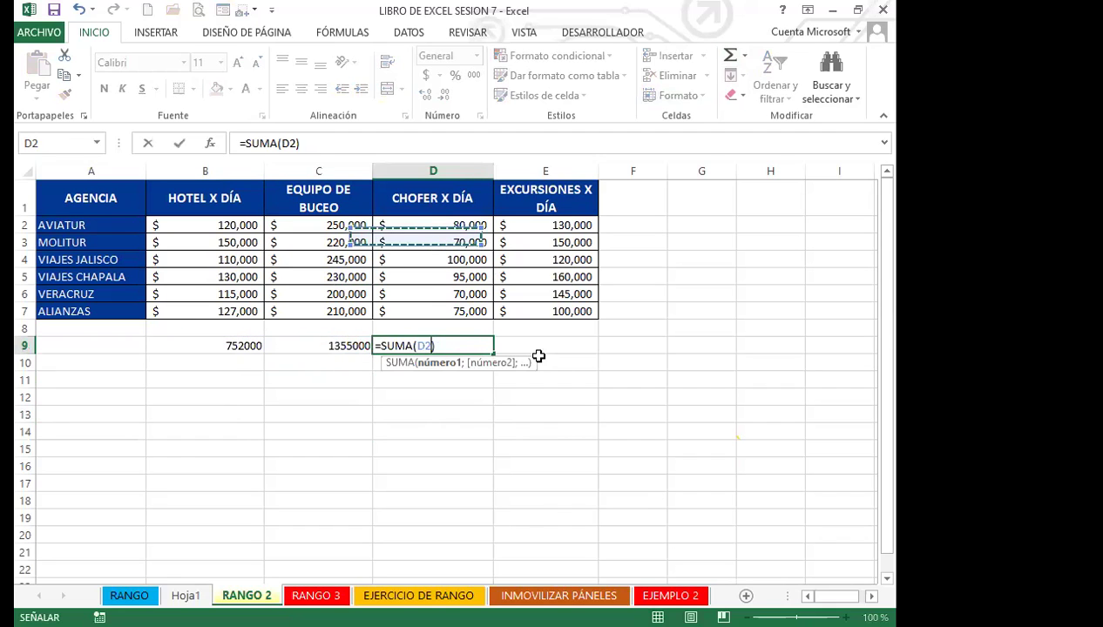
{"action": "key", "text": "Tab"}
{"action": "left_click", "coordinate": [731, 59]}
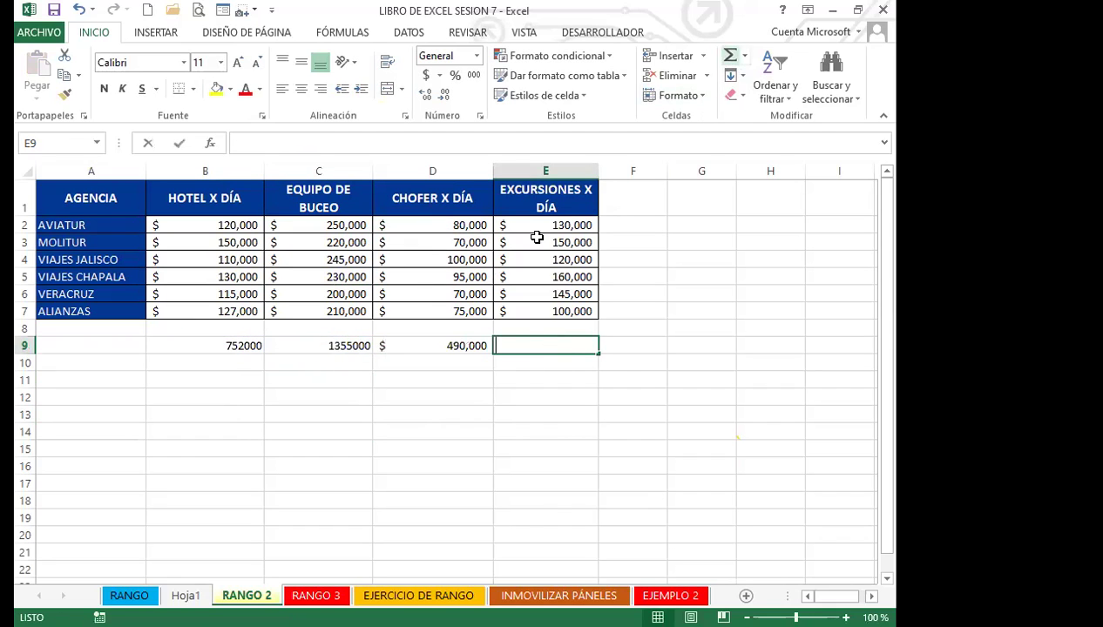
{"action": "left_click_drag", "start_coordinate": [532, 232], "coordinate": [532, 247]}
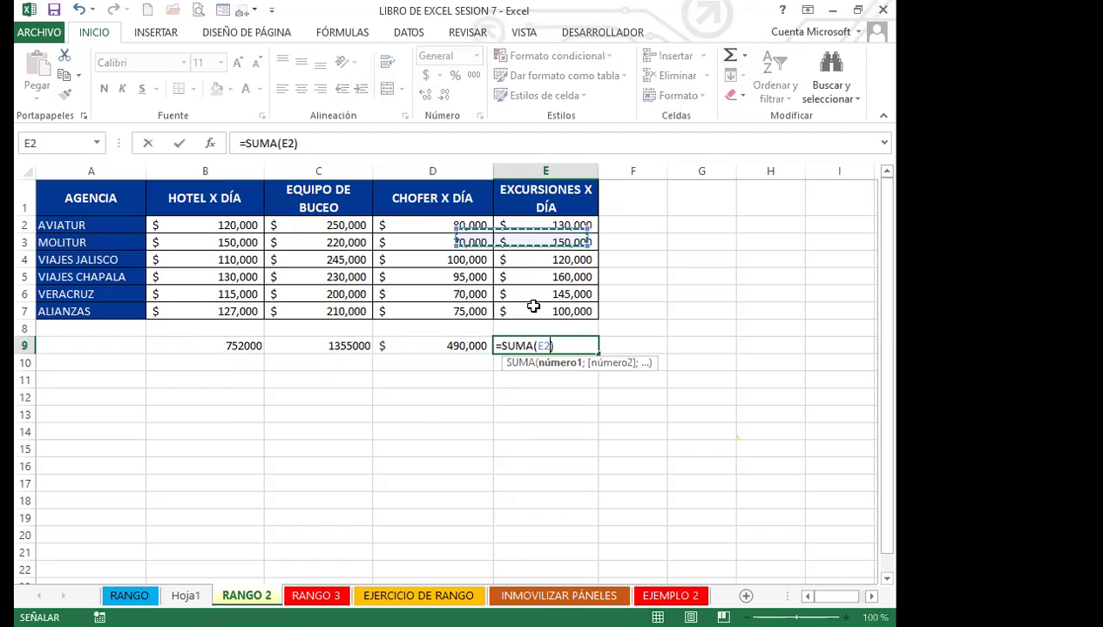
{"action": "key", "text": "Return"}
{"action": "left_click", "coordinate": [438, 395]}
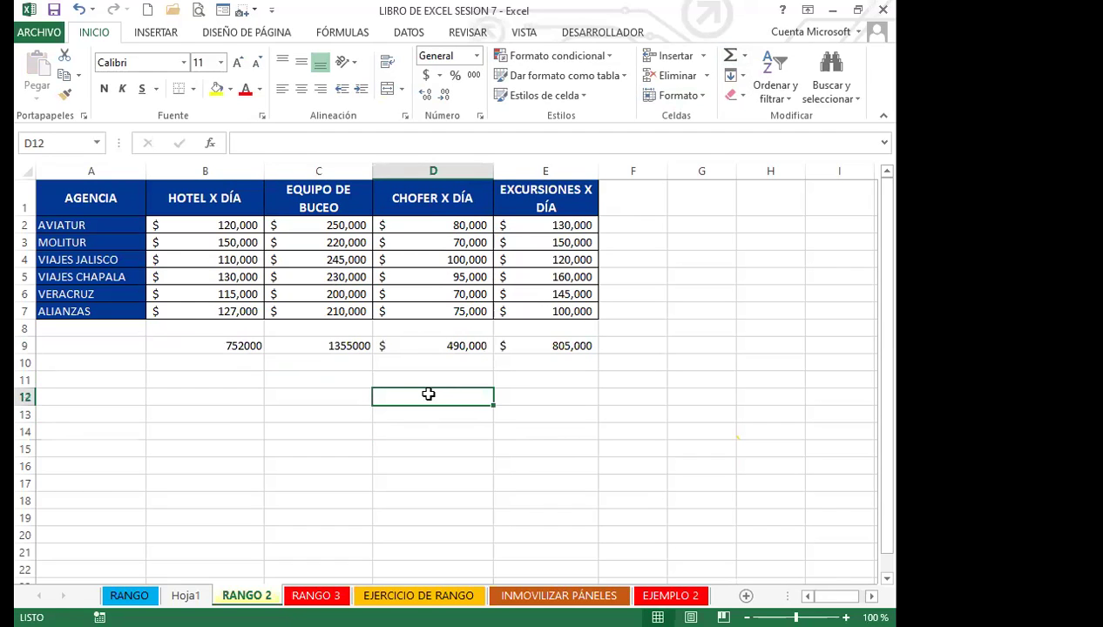
- Apply the accounting currency format to the totals in B9:C9
{"action": "left_click_drag", "start_coordinate": [239, 344], "coordinate": [361, 346]}
{"action": "left_click", "coordinate": [426, 75]}
{"action": "left_click_drag", "start_coordinate": [310, 432], "coordinate": [310, 415]}
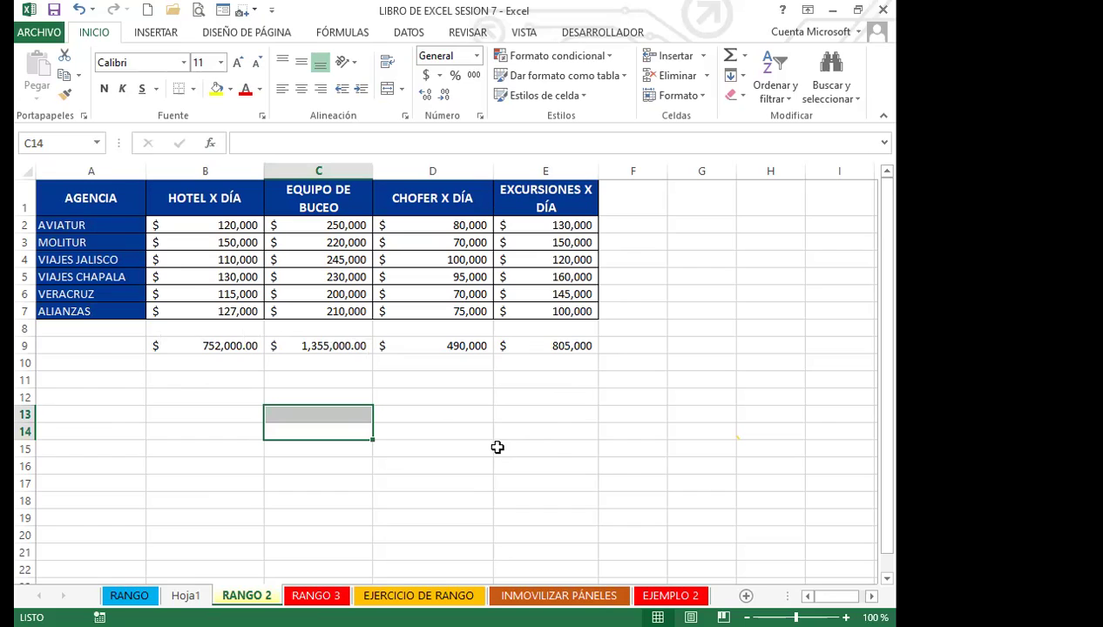
{"action": "left_click", "coordinate": [479, 417]}
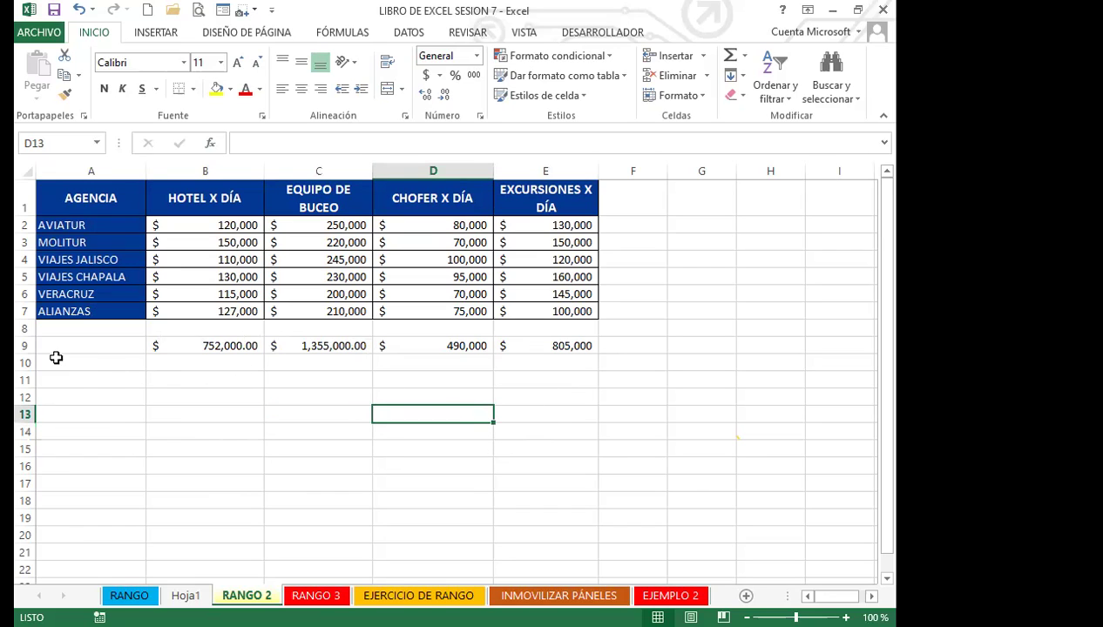
{"action": "left_click", "coordinate": [26, 346]}
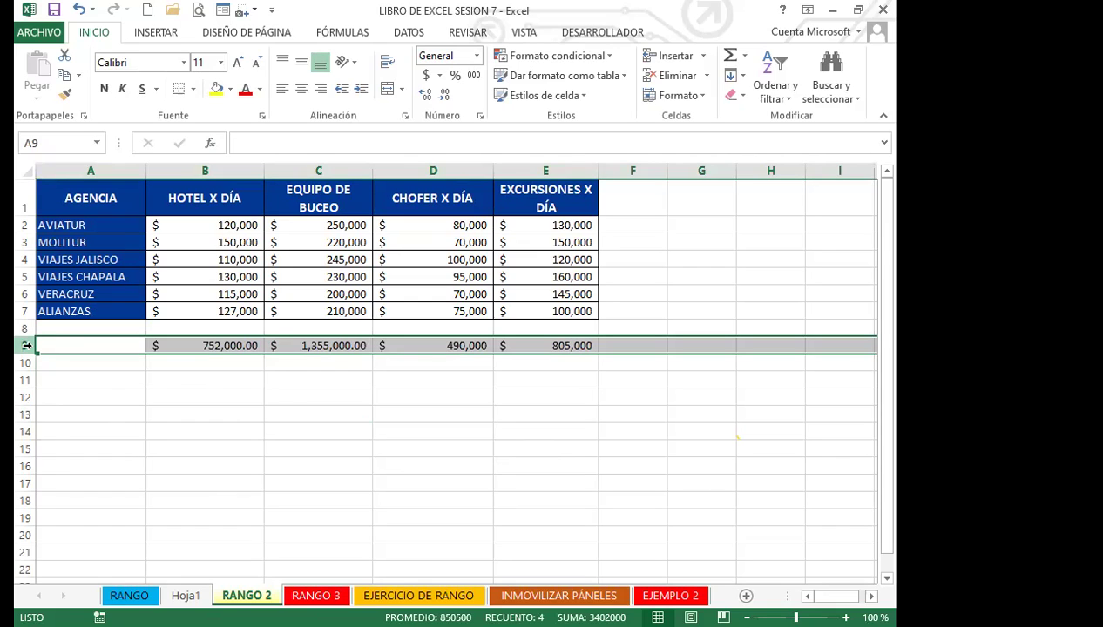
{"action": "left_click", "coordinate": [323, 418]}
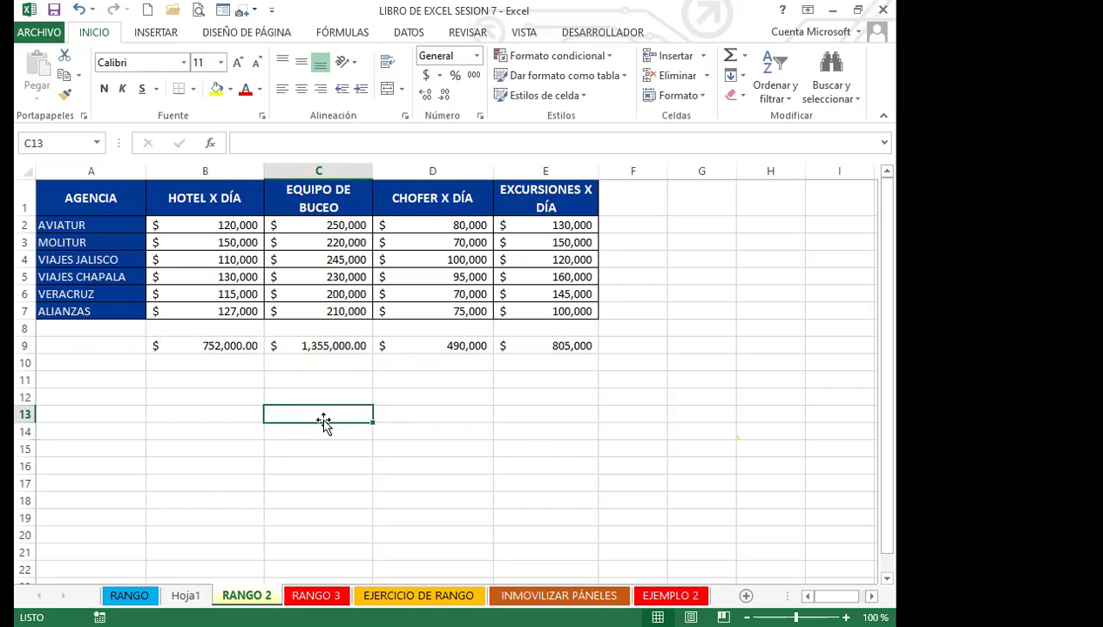
{"action": "left_click", "coordinate": [641, 220]}
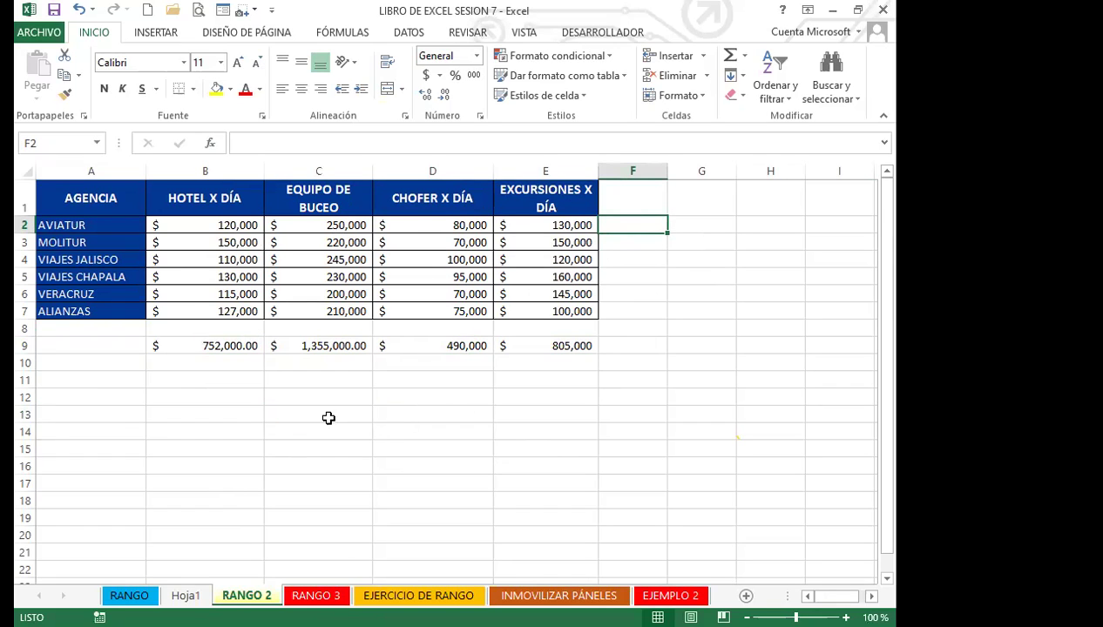
{"action": "left_click", "coordinate": [403, 384]}
- Enter =SUMA(HOTEL) in C3 of the RANGO 3 sheet to total the named range from the other sheet
{"action": "left_click", "coordinate": [315, 396]}
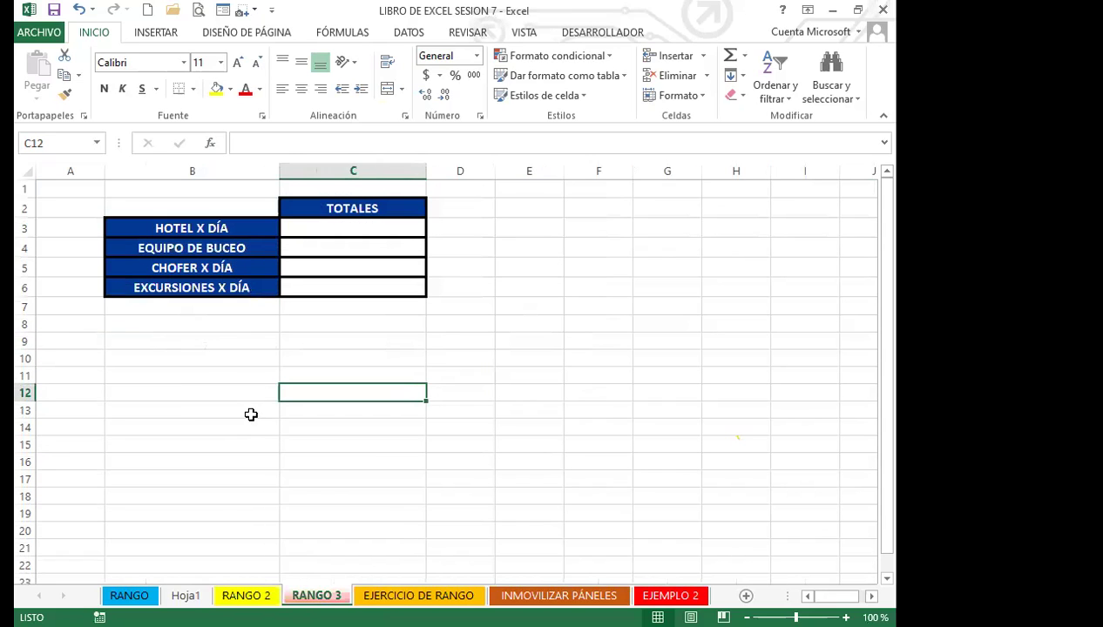
{"action": "left_click", "coordinate": [249, 411]}
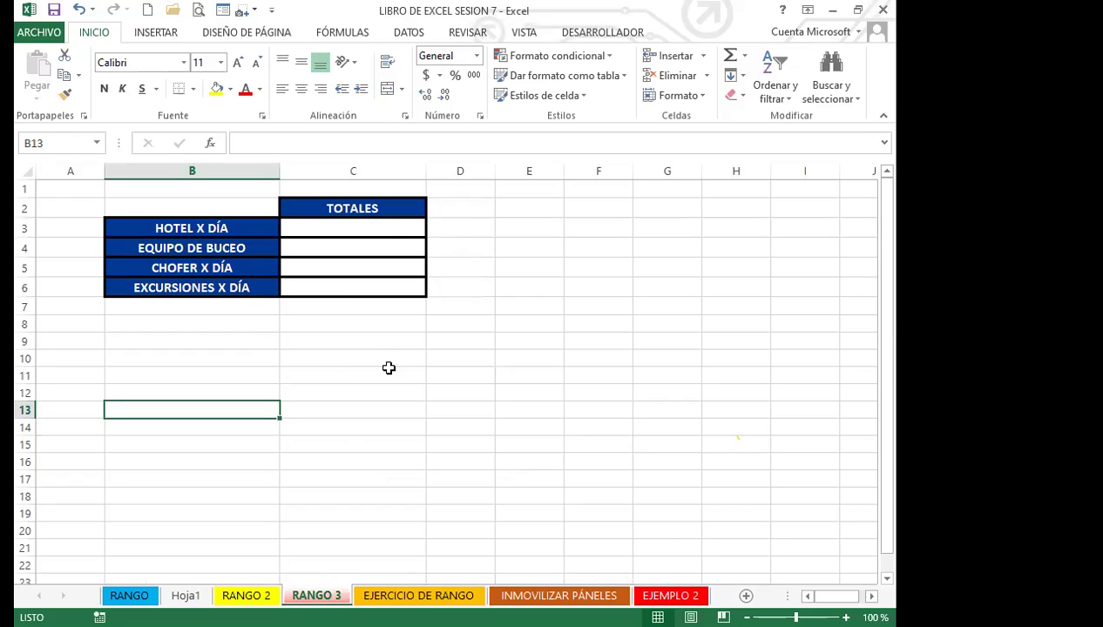
{"action": "left_click", "coordinate": [373, 231]}
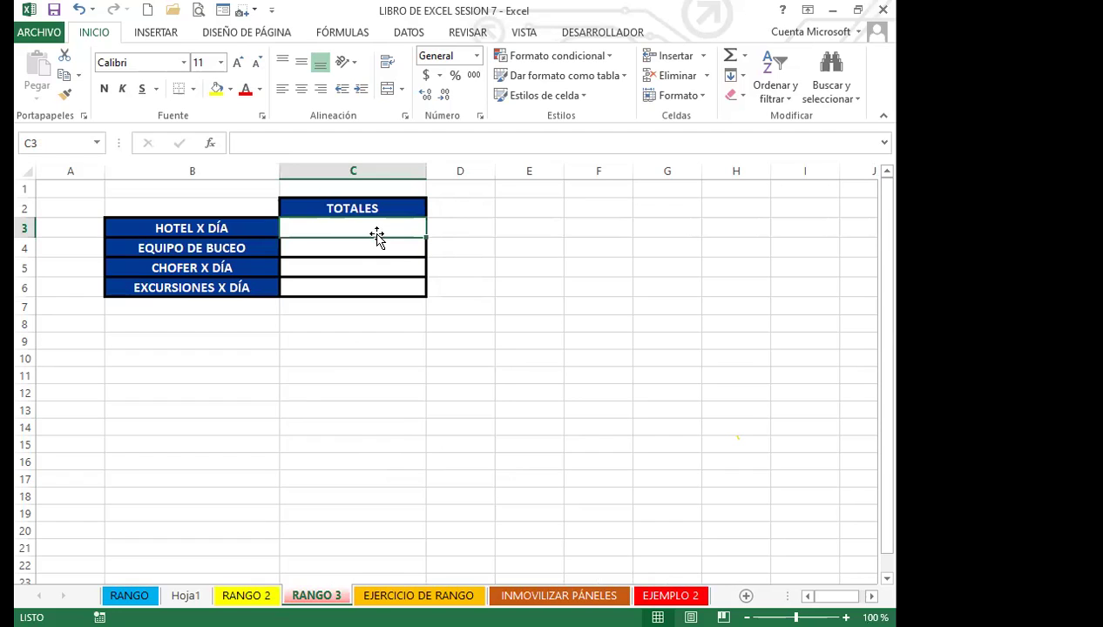
{"action": "type", "text": "=S"}
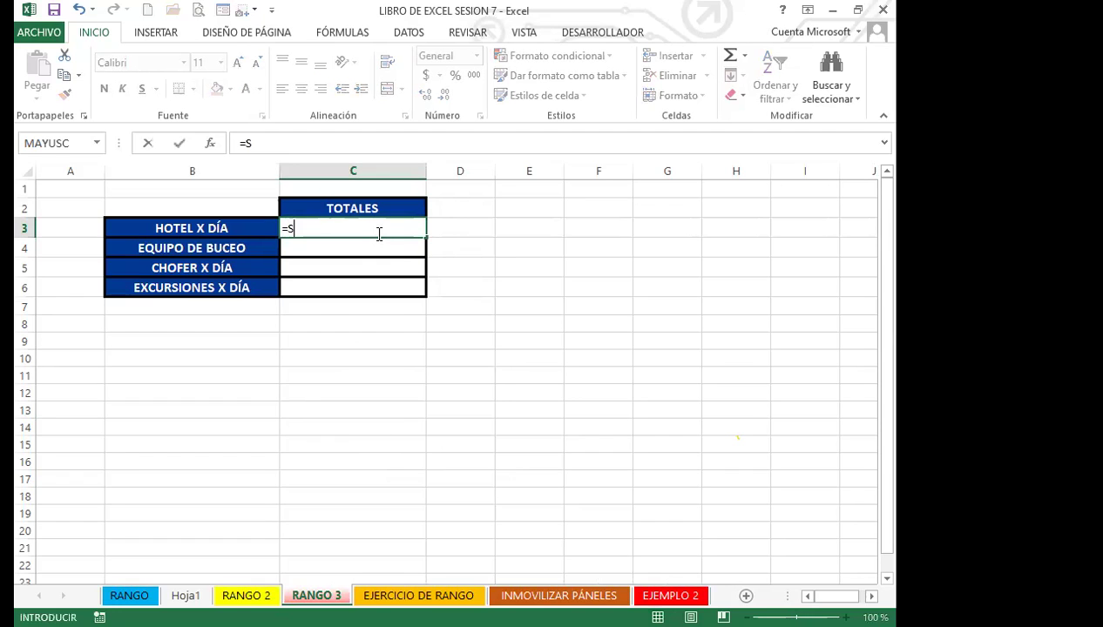
{"action": "type", "text": "UMA"}
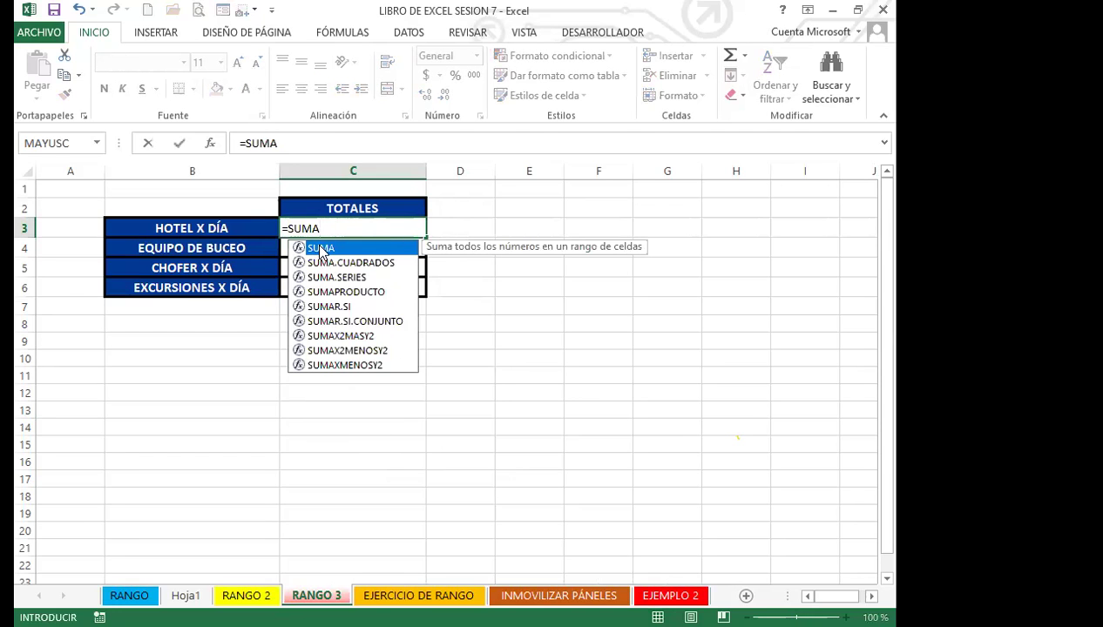
{"action": "type", "text": "(H"}
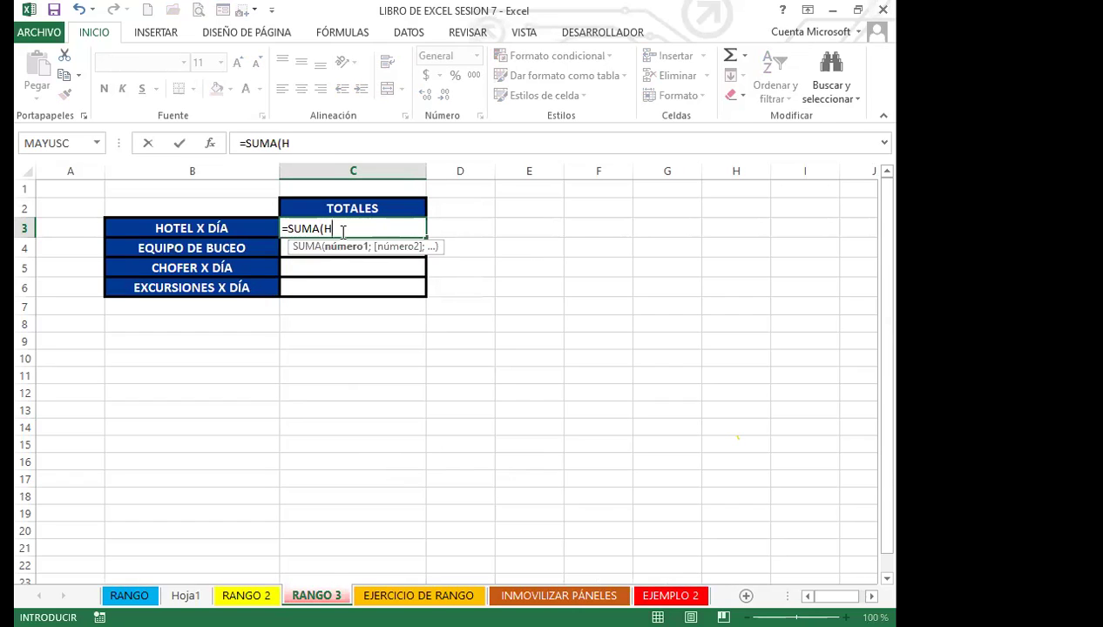
{"action": "type", "text": "OTE"}
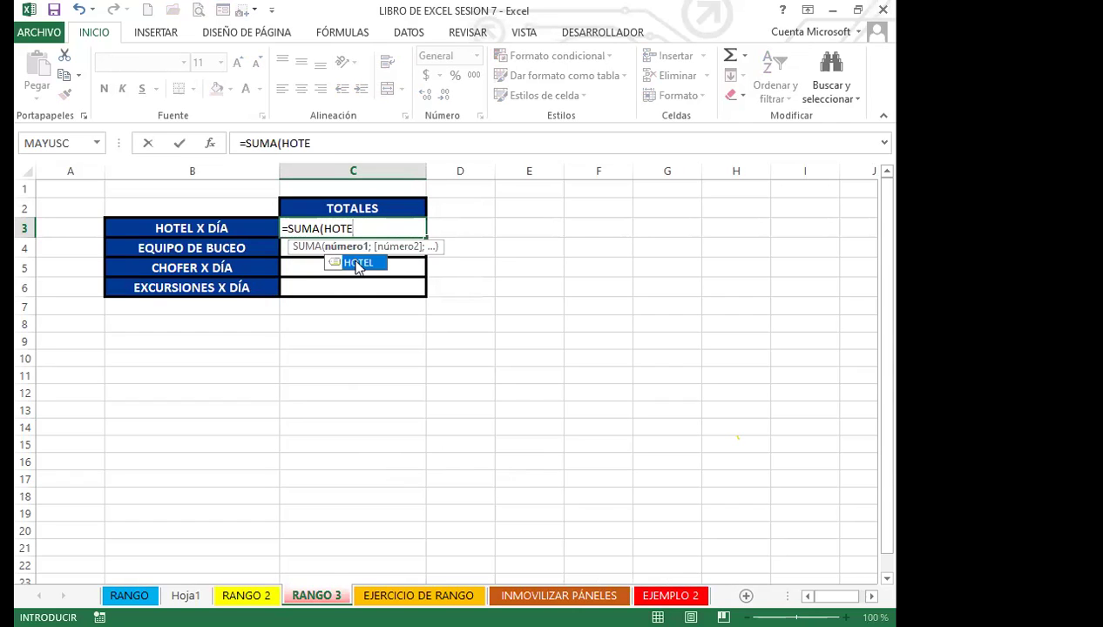
{"action": "key", "text": "Tab"}
{"action": "type", "text": ")"}
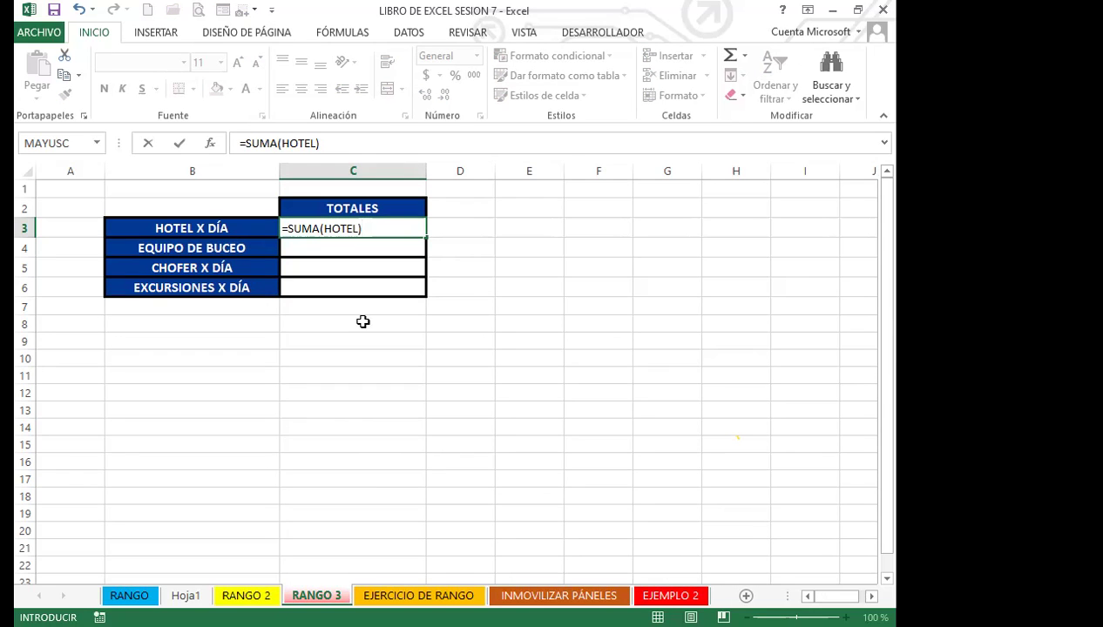
{"action": "key", "text": "Return"}
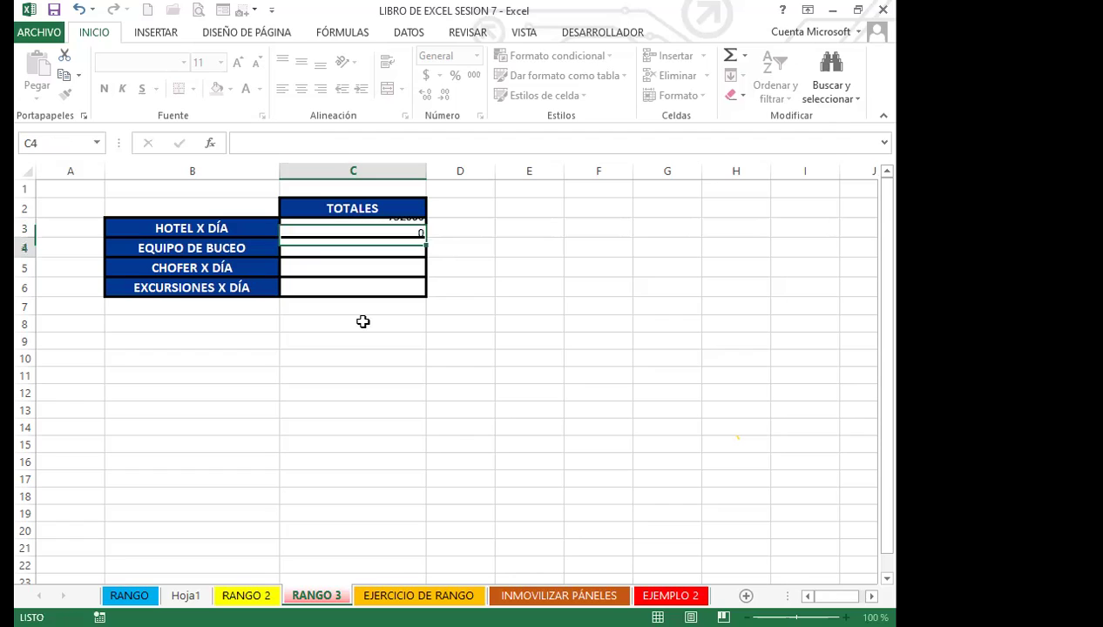
{"action": "left_click", "coordinate": [376, 229]}
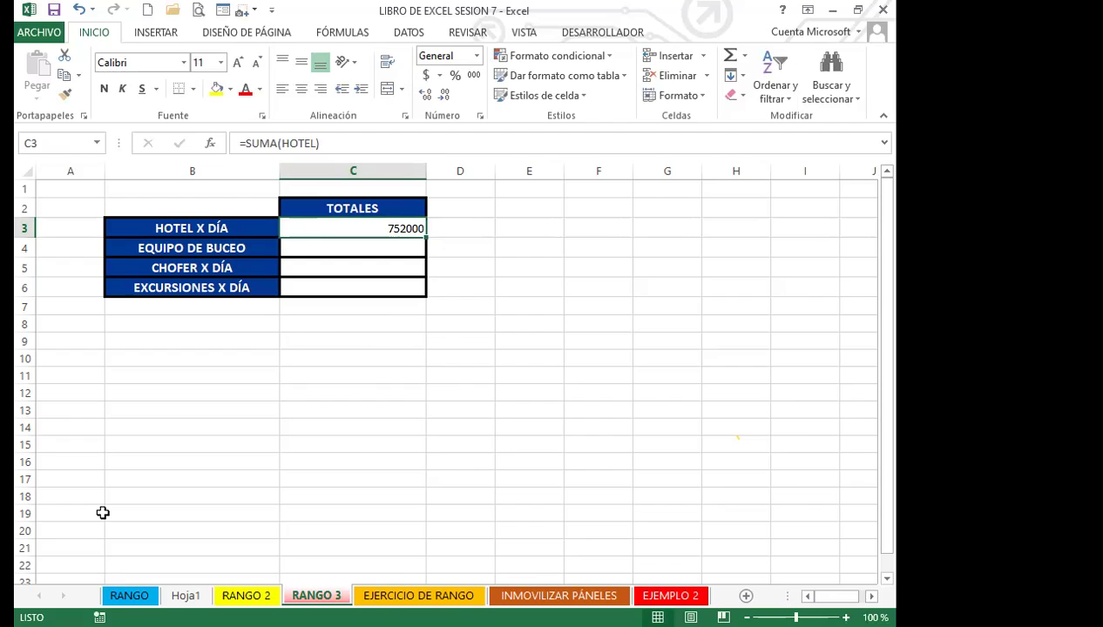
- Look through the RANGO and RANGO 2 sheets to review the source table behind the HOTEL total, and return to RANGO 3
{"action": "key", "text": "ctrl+Page_Up"}
{"action": "key", "text": "ctrl+Page_Up"}
{"action": "key", "text": "ctrl+Page_Up"}
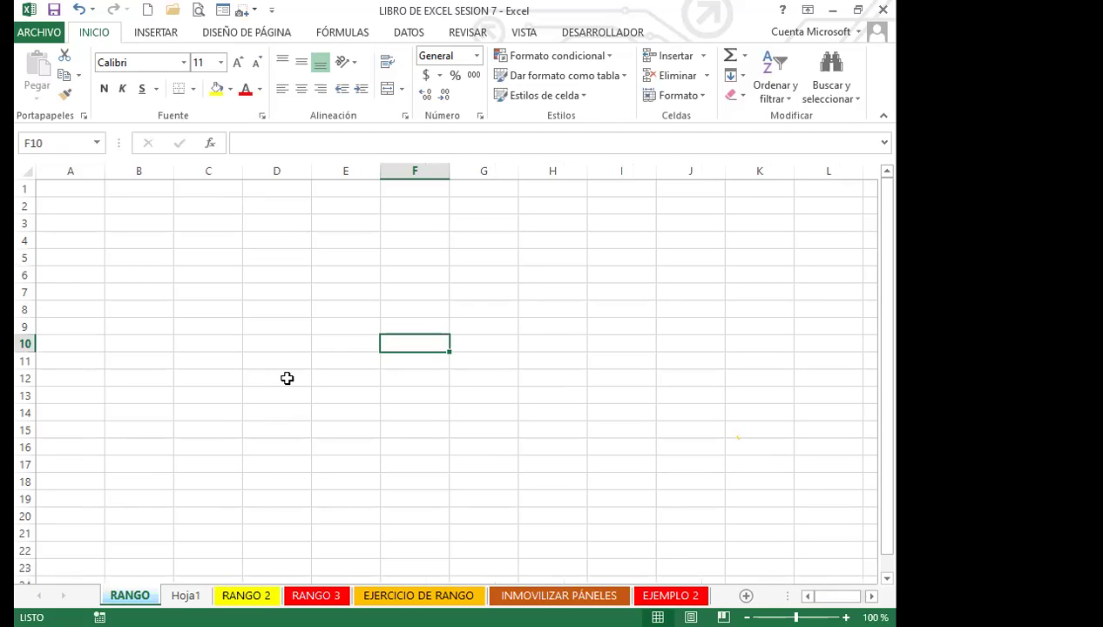
{"action": "key", "text": "ctrl+Page_Down"}
{"action": "key", "text": "ctrl+Page_Down"}
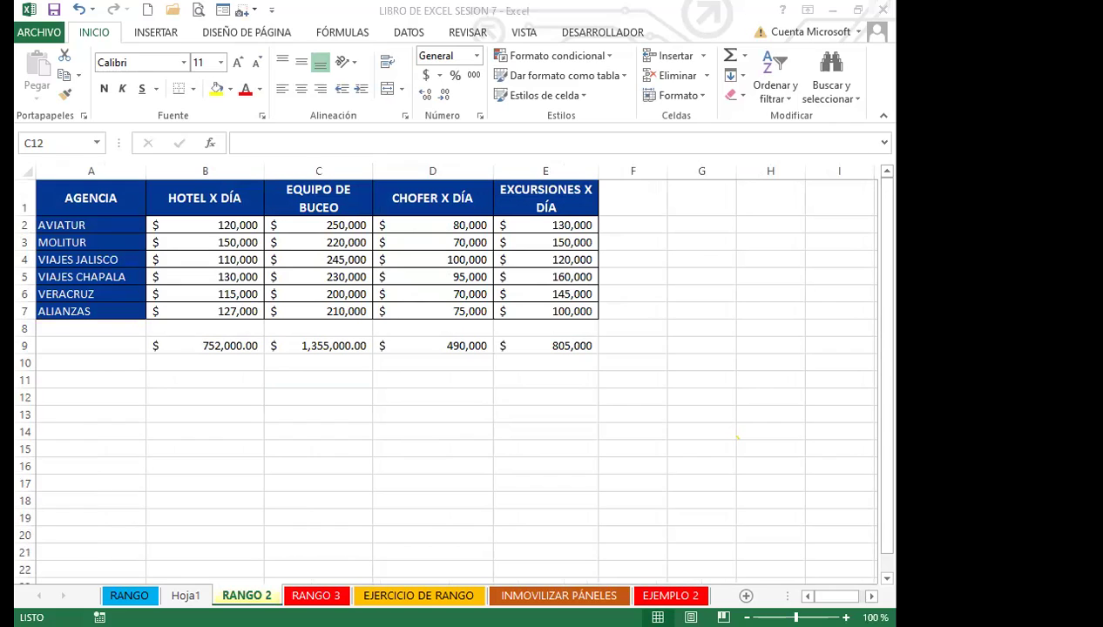
{"action": "left_click", "coordinate": [340, 451]}
{"action": "key", "text": "ctrl+Page_Down"}
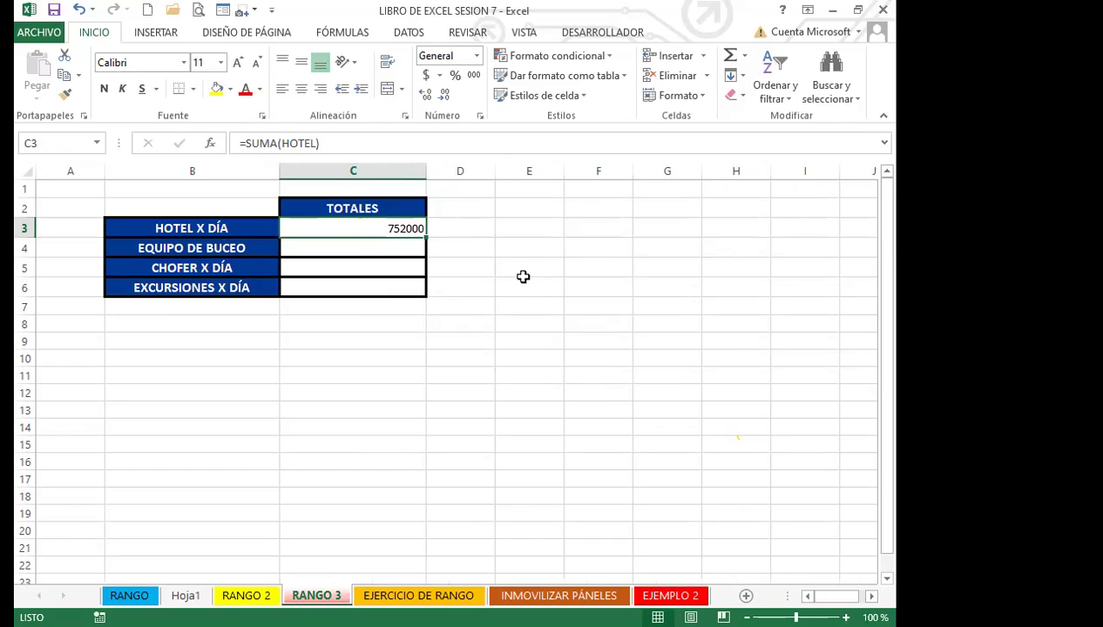
- Enter =SUMA(EQUIPO) in C4 of the RANGO 3 sheet to total the EQUIPO DE BUCEO named range
{"action": "left_click", "coordinate": [484, 283]}
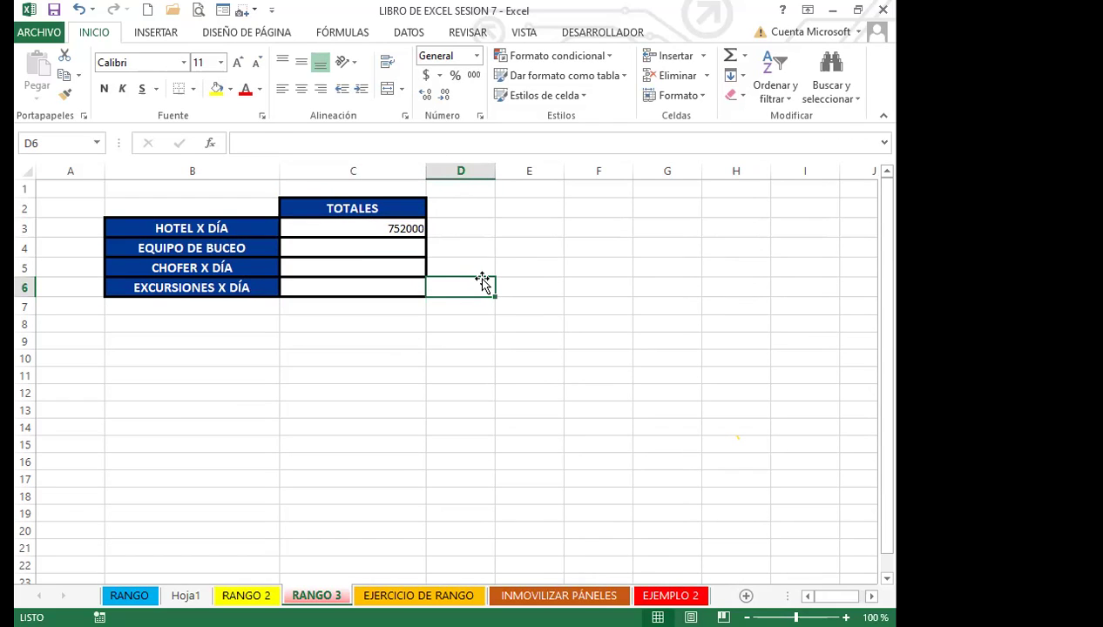
{"action": "left_click", "coordinate": [387, 245]}
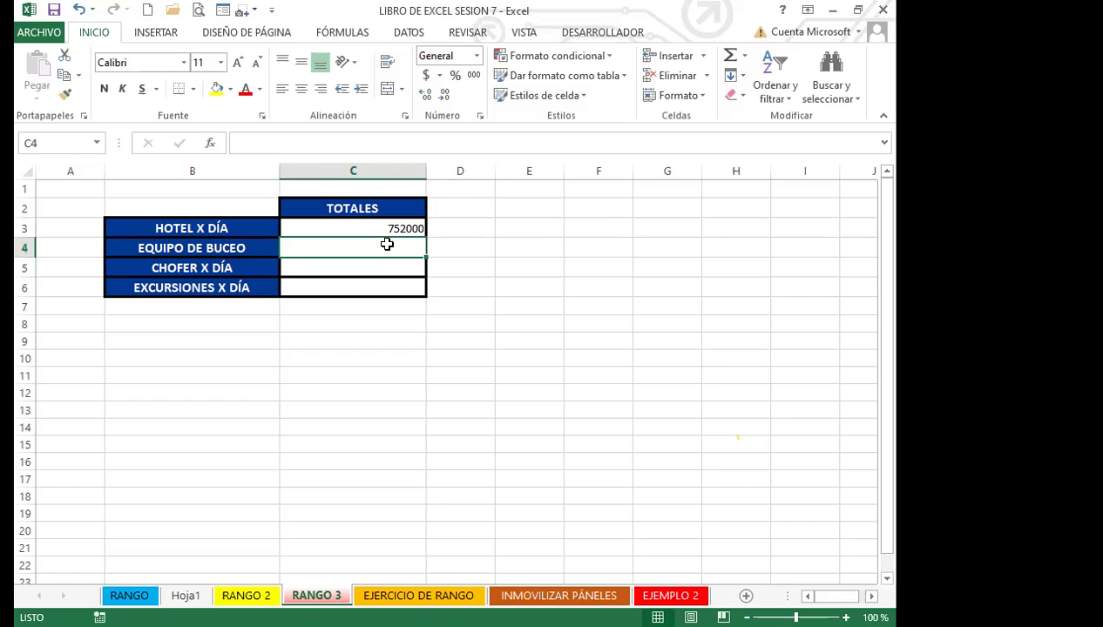
{"action": "type", "text": "=S"}
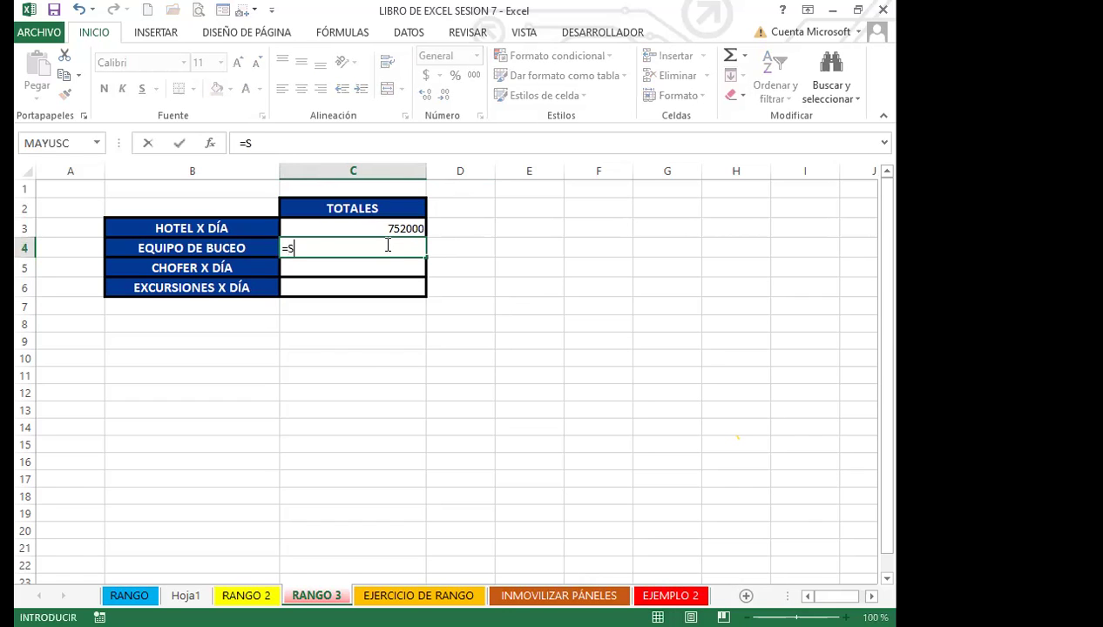
{"action": "type", "text": "UMA"}
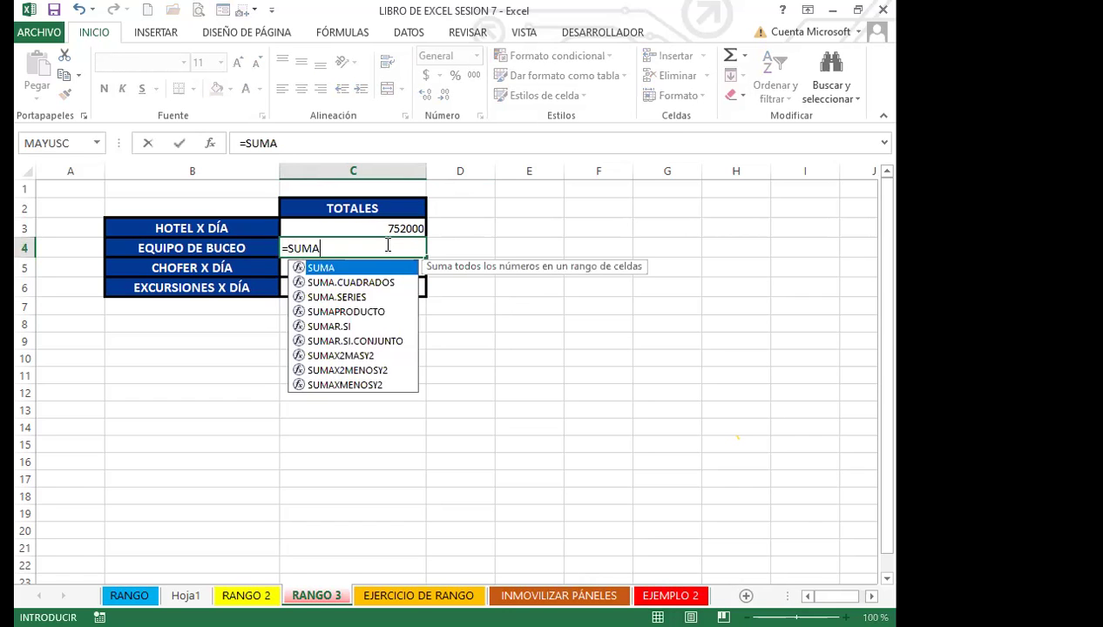
{"action": "double_click", "coordinate": [327, 269]}
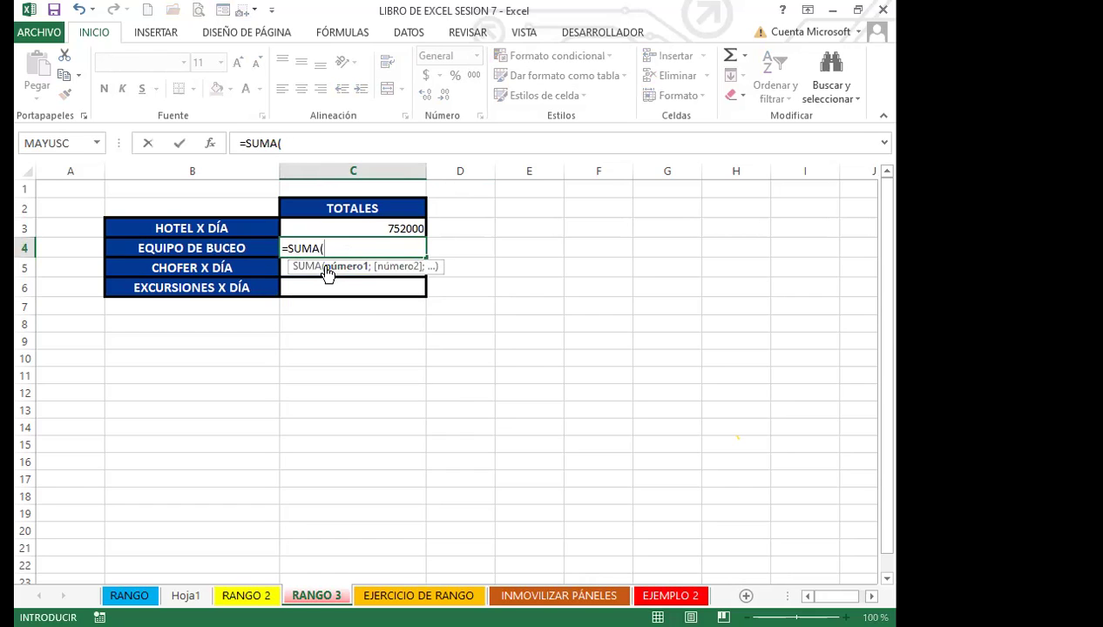
{"action": "type", "text": "EQUIPO"}
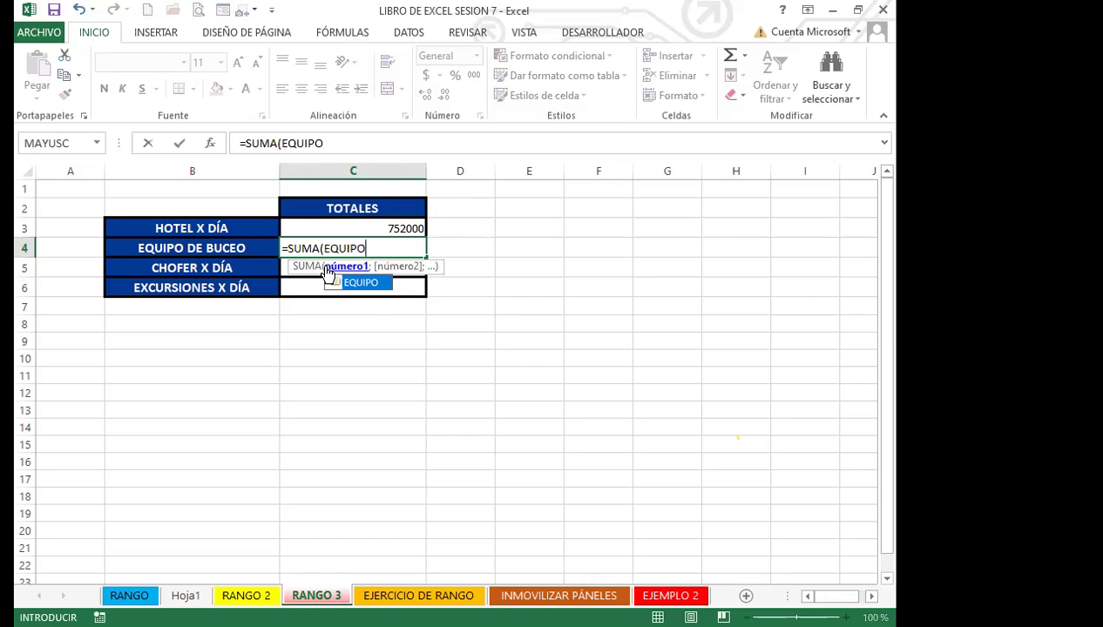
{"action": "type", "text": ")"}
{"action": "key", "text": "Return"}
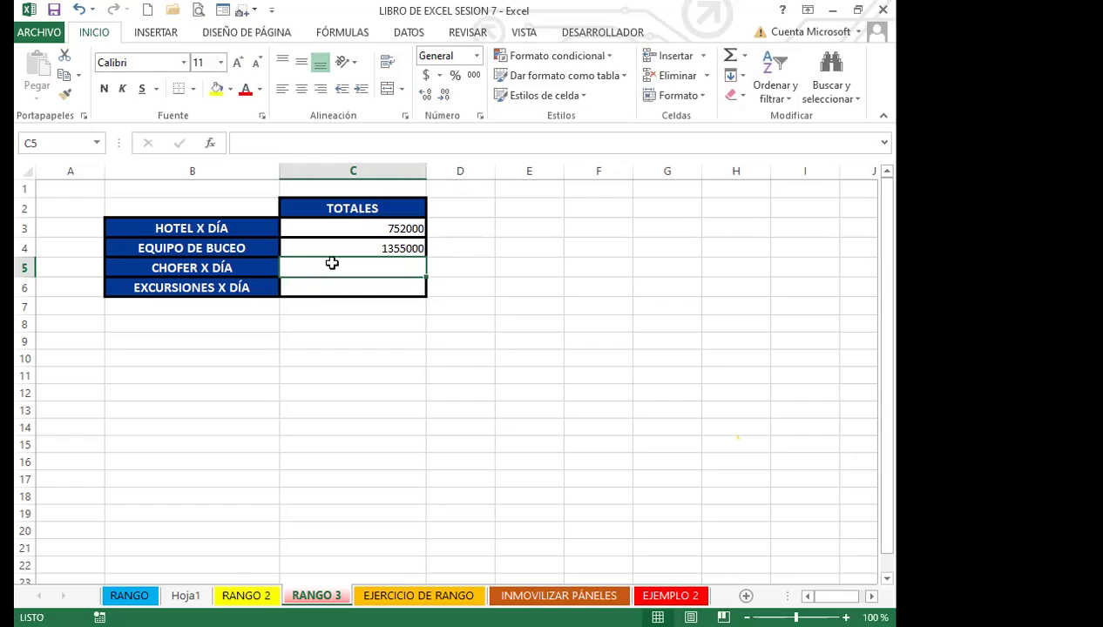
{"action": "left_click", "coordinate": [334, 244]}
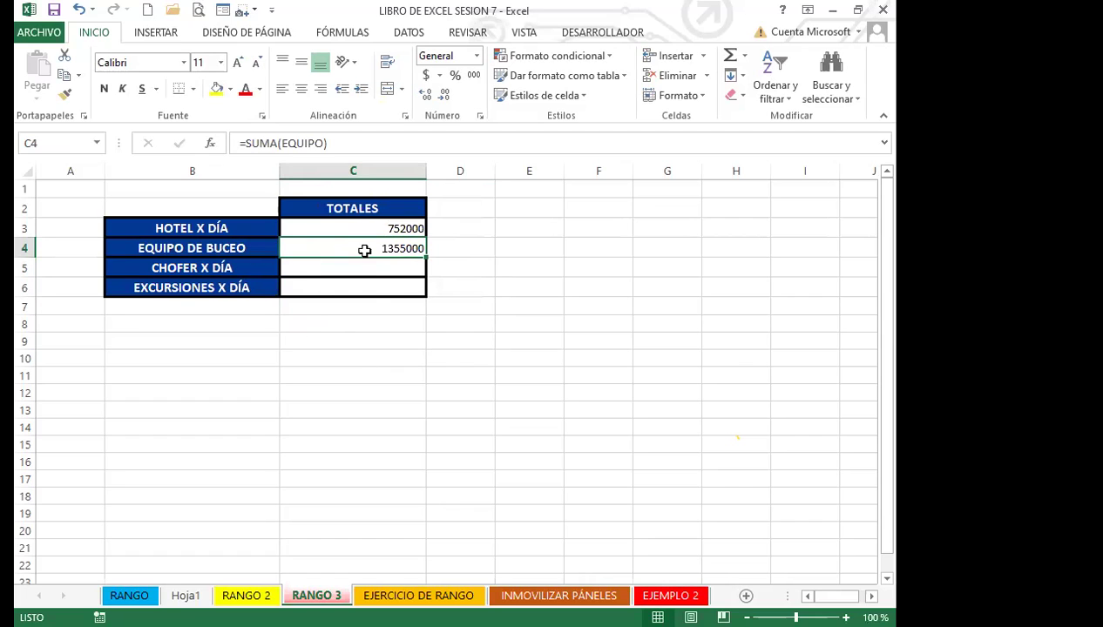
- Apply the accounting currency format to the TOTALES cells C3:C6
{"action": "left_click_drag", "start_coordinate": [349, 227], "coordinate": [355, 284]}
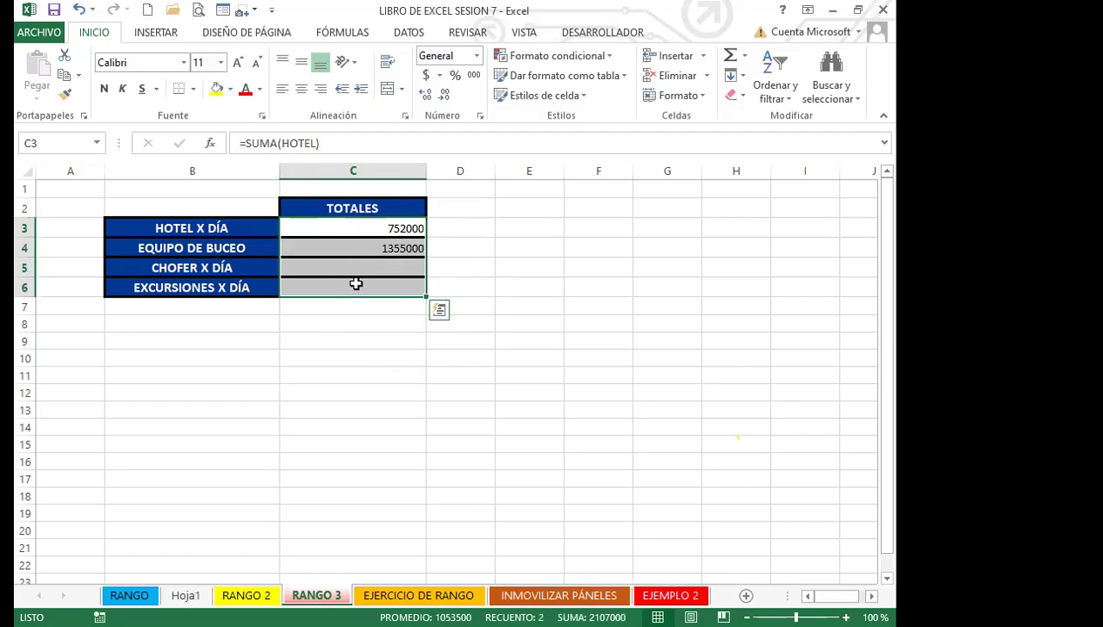
{"action": "left_click", "coordinate": [426, 77]}
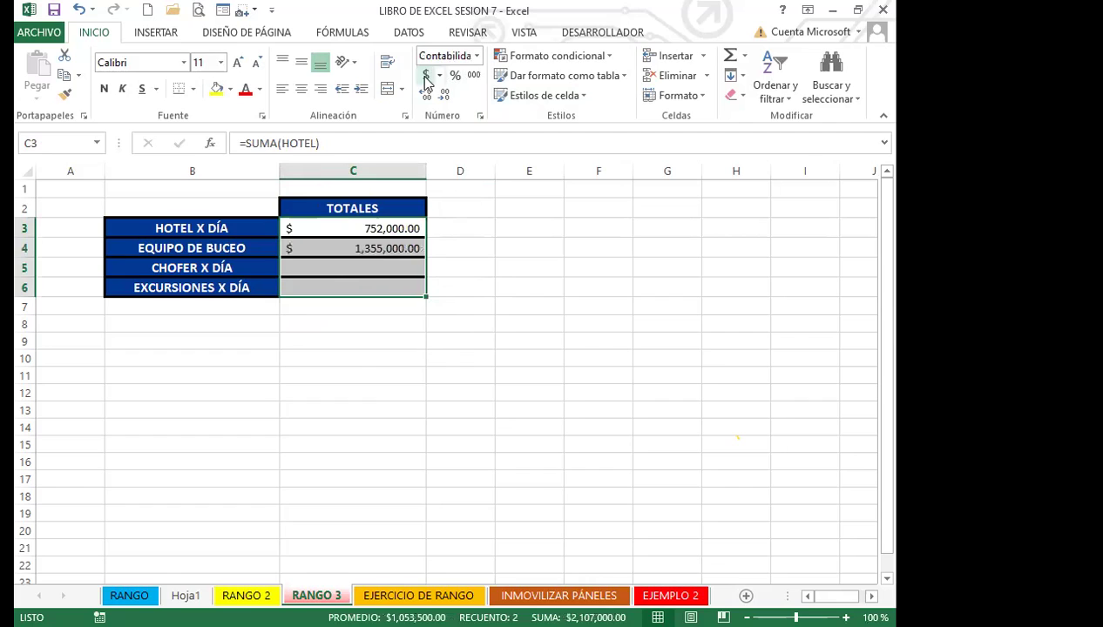
{"action": "left_click", "coordinate": [460, 268]}
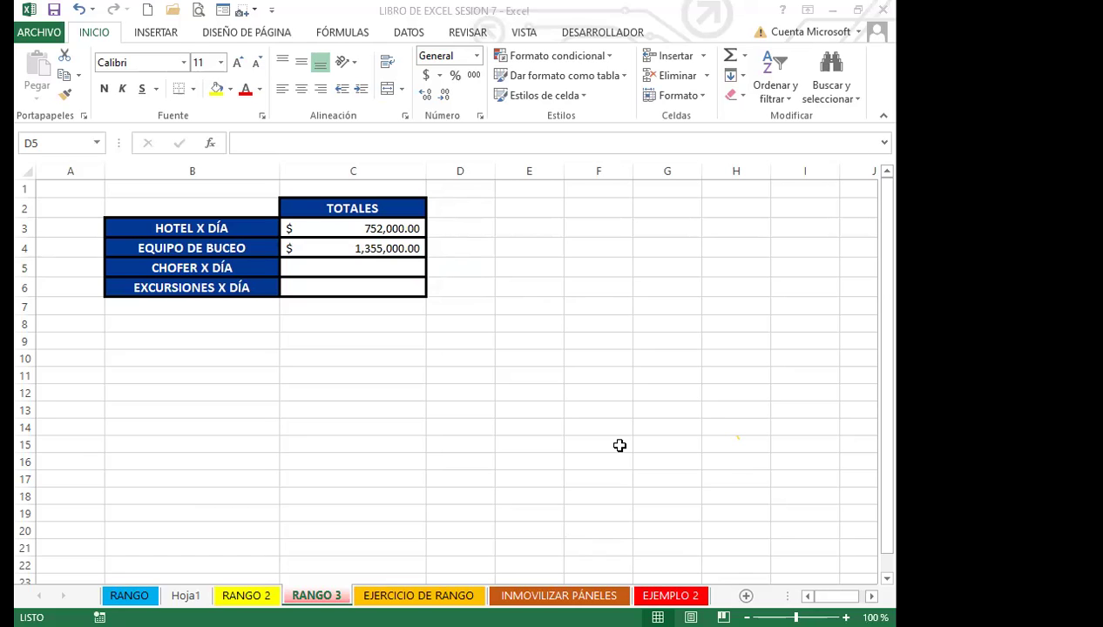
- Clear the CHOFER X DÍA and EXCURSIONES X DÍA totals in D9:E9 on the RANGO 2 sheet
{"action": "left_click", "coordinate": [512, 7]}
{"action": "left_click", "coordinate": [283, 428]}
{"action": "left_click", "coordinate": [246, 595]}
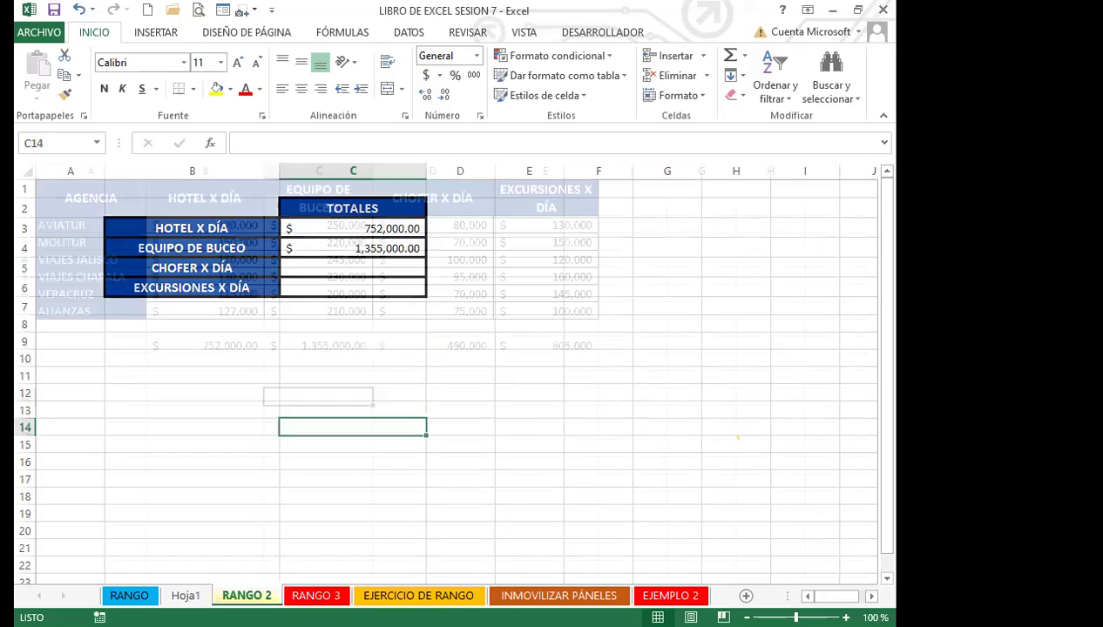
{"action": "left_click", "coordinate": [388, 448]}
{"action": "left_click_drag", "start_coordinate": [410, 338], "coordinate": [564, 345]}
{"action": "left_click", "coordinate": [417, 415]}
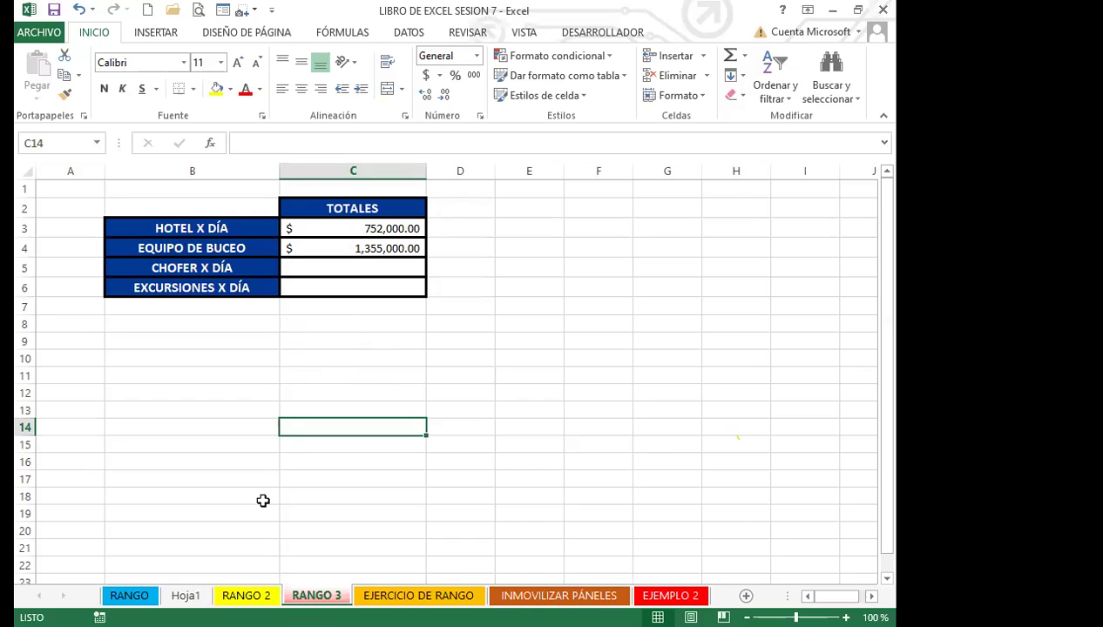
- Name the CHOFER X DÍA values in D2:D7 on the RANGO 2 sheet CHOFER_X_DIA
{"action": "left_click", "coordinate": [247, 595]}
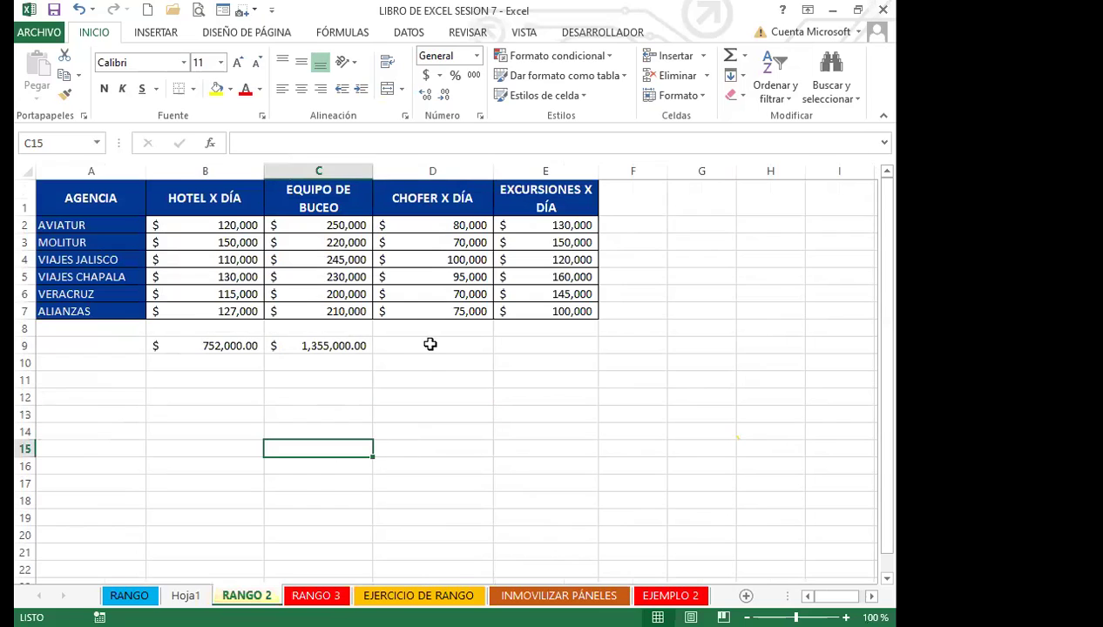
{"action": "left_click", "coordinate": [430, 345]}
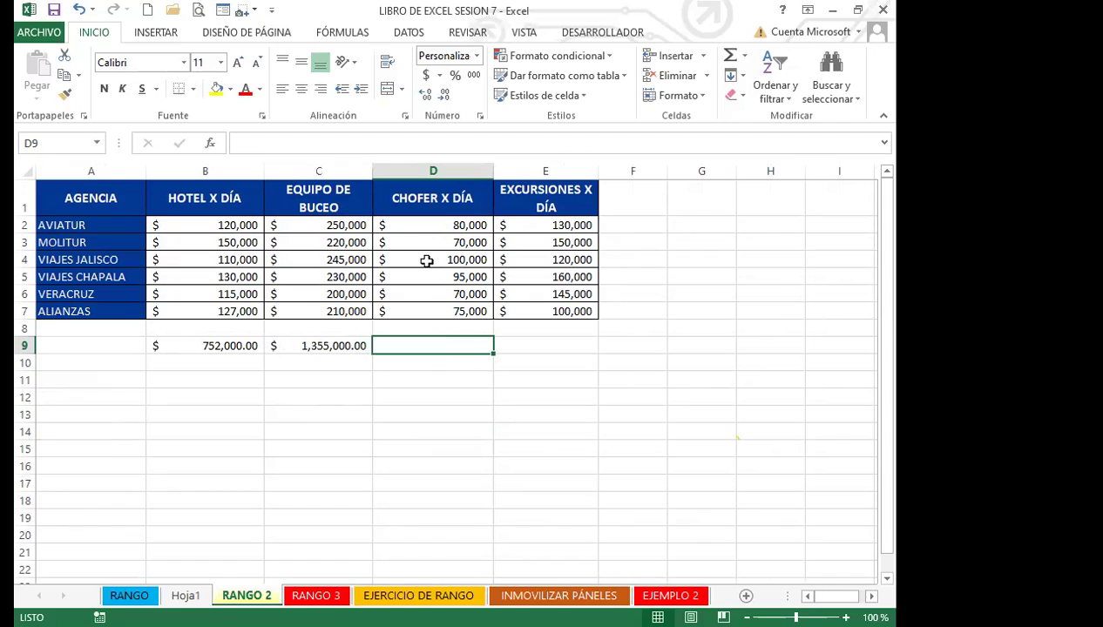
{"action": "left_click_drag", "start_coordinate": [425, 223], "coordinate": [415, 311]}
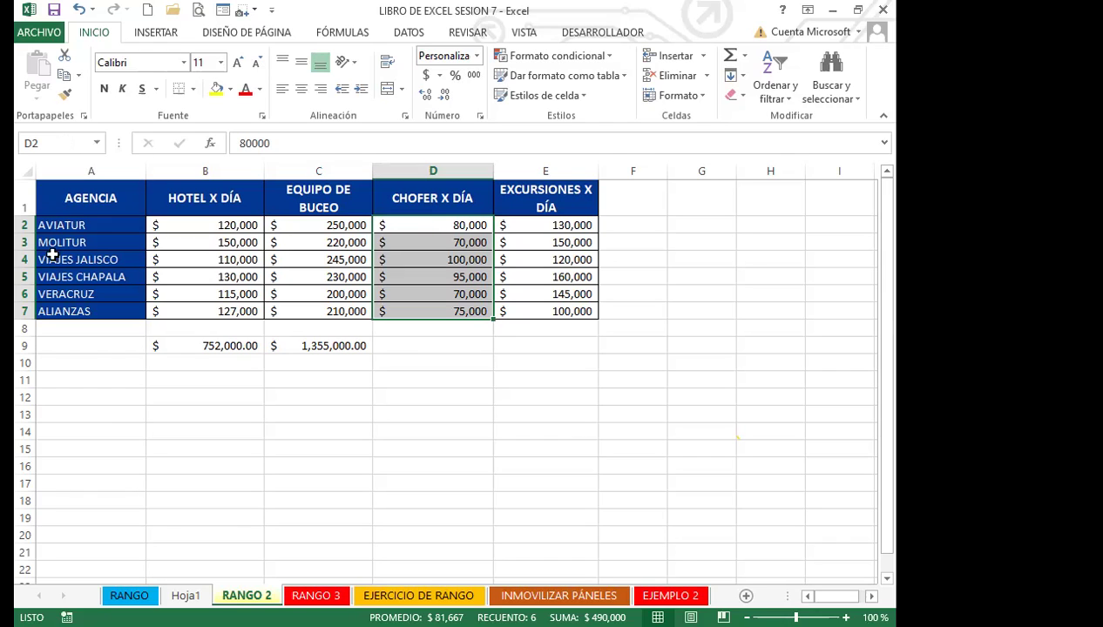
{"action": "left_click", "coordinate": [40, 143]}
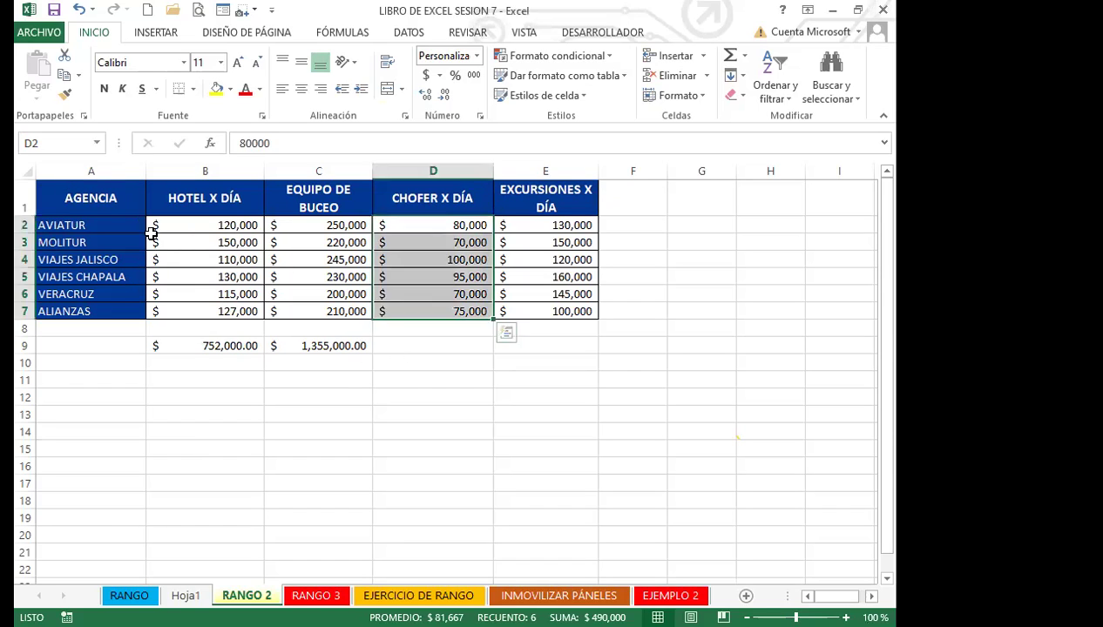
{"action": "left_click", "coordinate": [51, 143]}
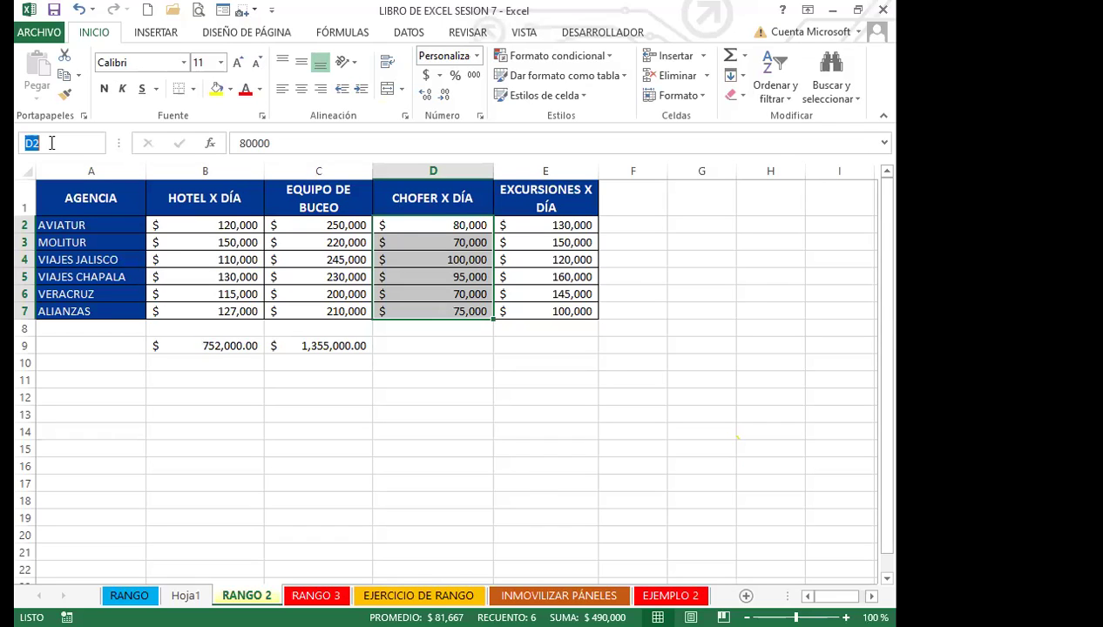
{"action": "type", "text": "CHO"}
{"action": "type", "text": "FER"}
{"action": "type", "text": "_"}
{"action": "type", "text": "X_DIA"}
{"action": "key", "text": "Return"}
- Enter =SUMA(CHOFER_X_DIA) in C5 of the RANGO 3 sheet to total the CHOFER X DÍA named range
{"action": "left_click", "coordinate": [455, 349]}
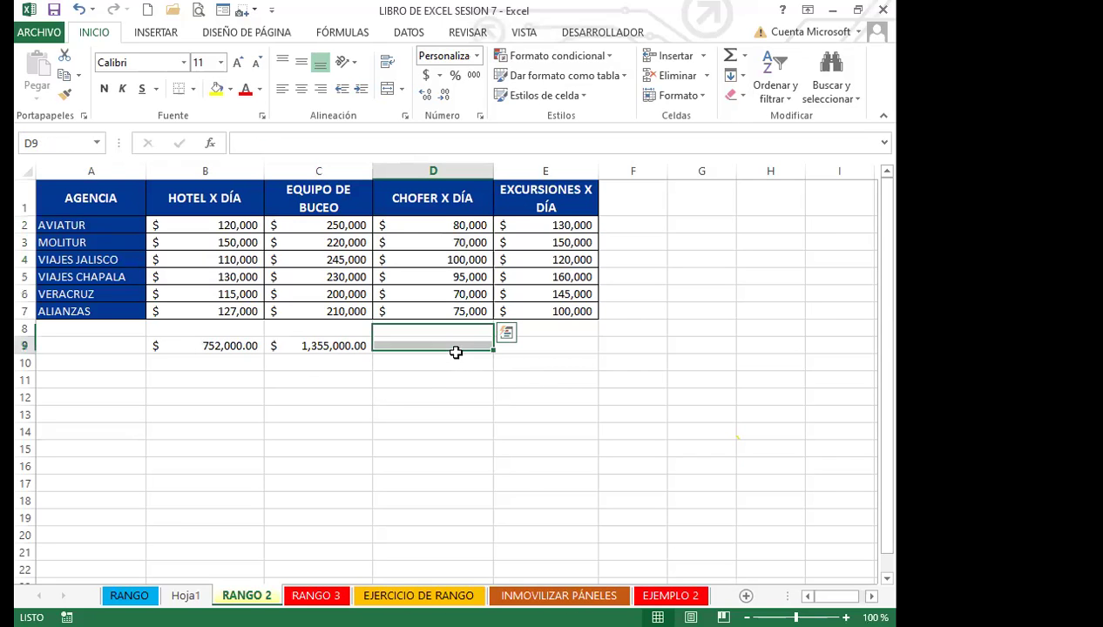
{"action": "key", "text": "ctrl+Page_Down"}
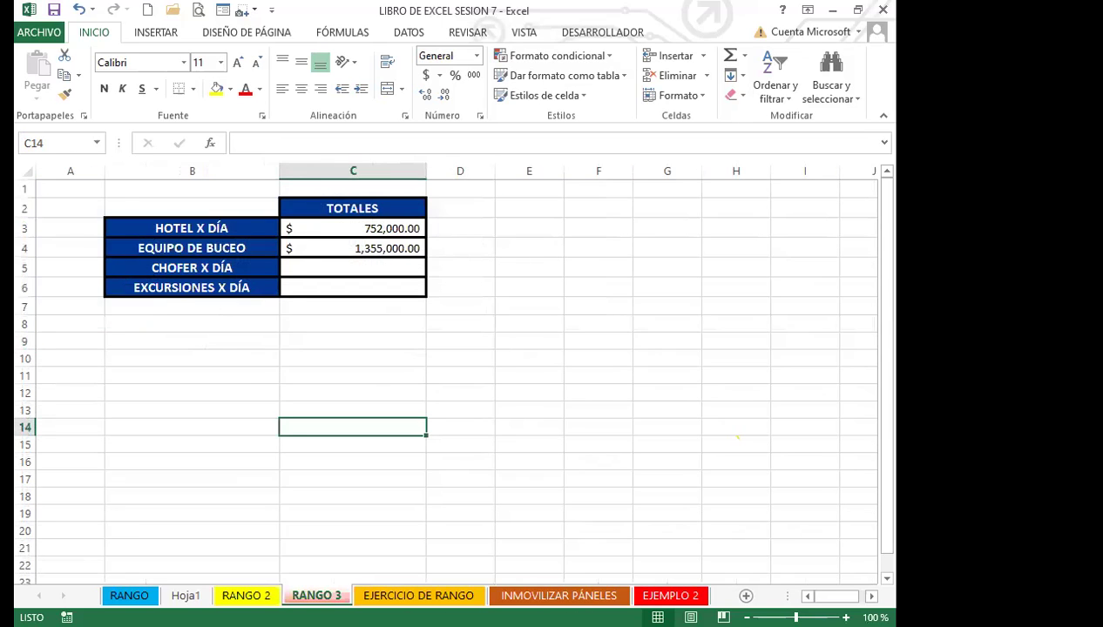
{"action": "left_click", "coordinate": [306, 268]}
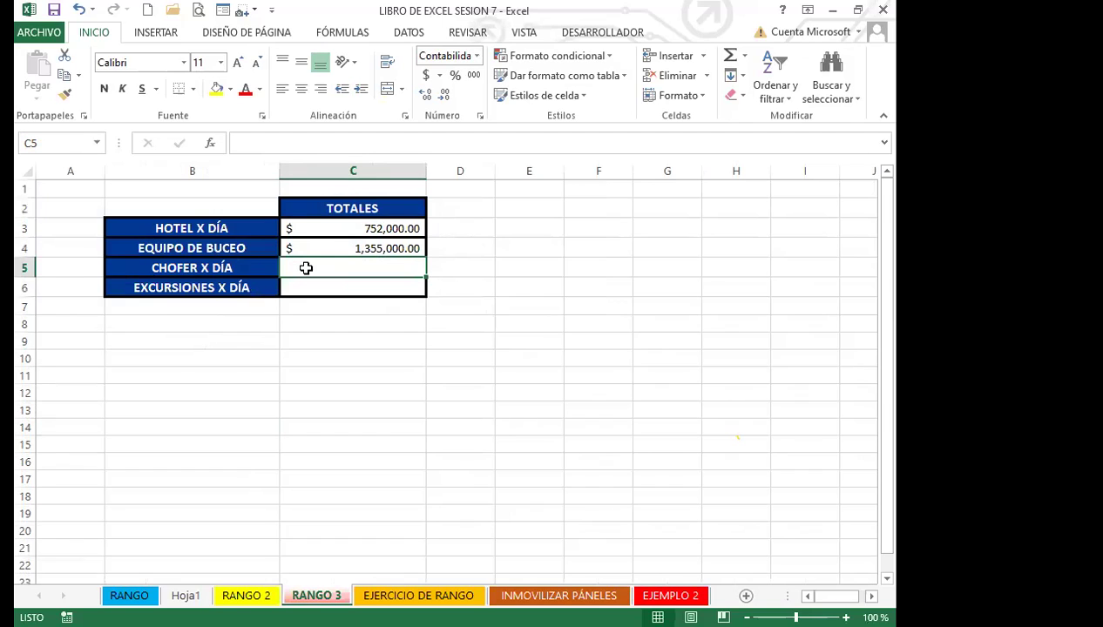
{"action": "type", "text": "="}
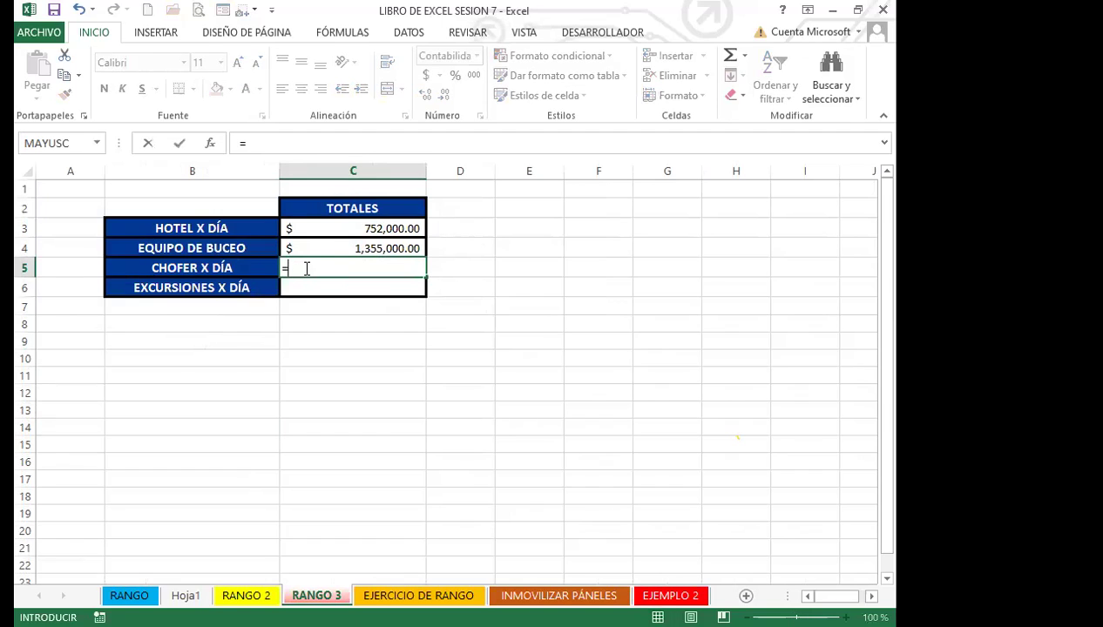
{"action": "type", "text": "SUMA"}
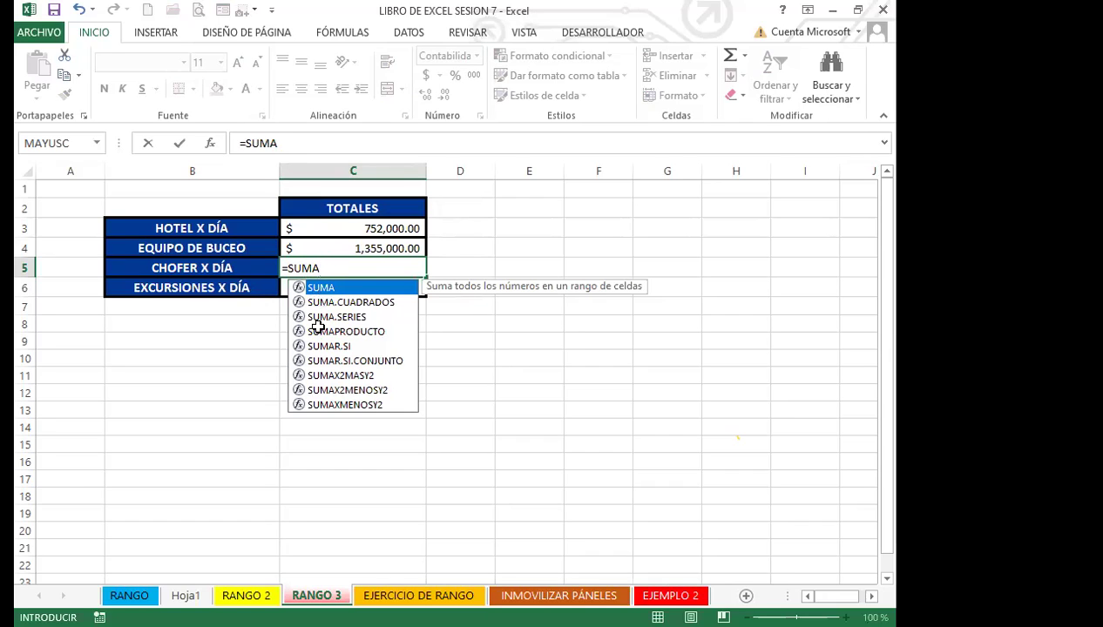
{"action": "key", "text": "Tab"}
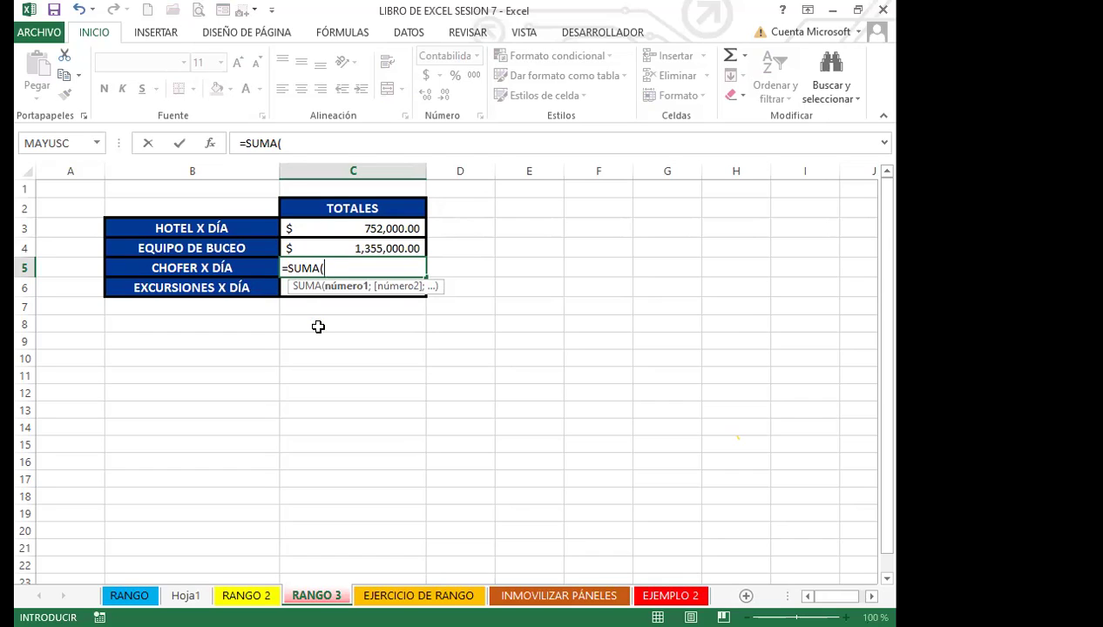
{"action": "type", "text": "CHO"}
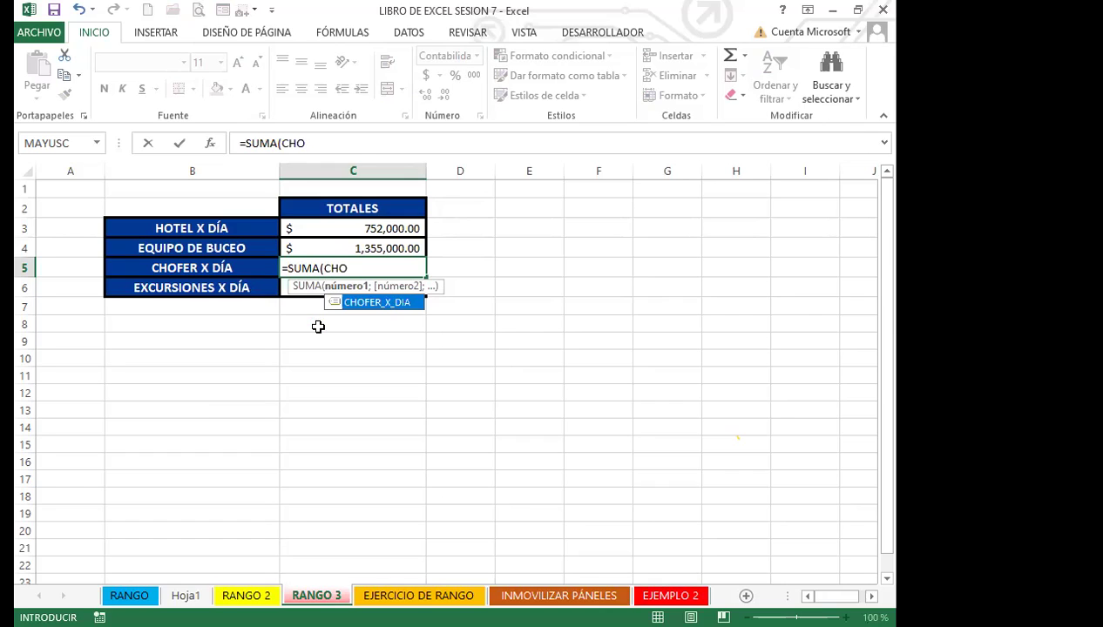
{"action": "double_click", "coordinate": [366, 303]}
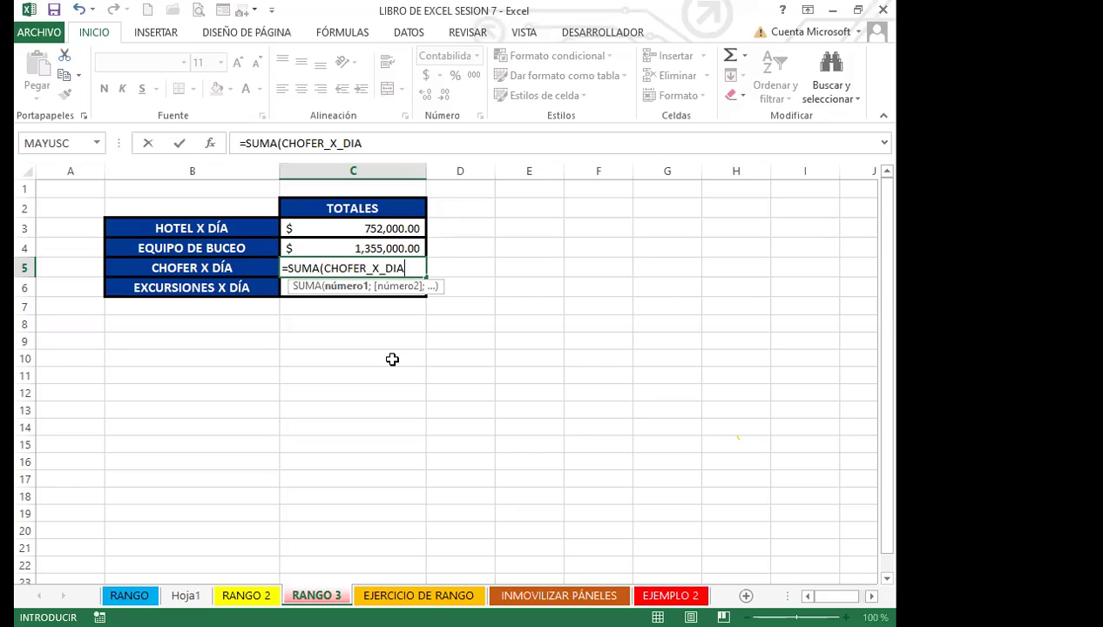
{"action": "key", "text": "Return"}
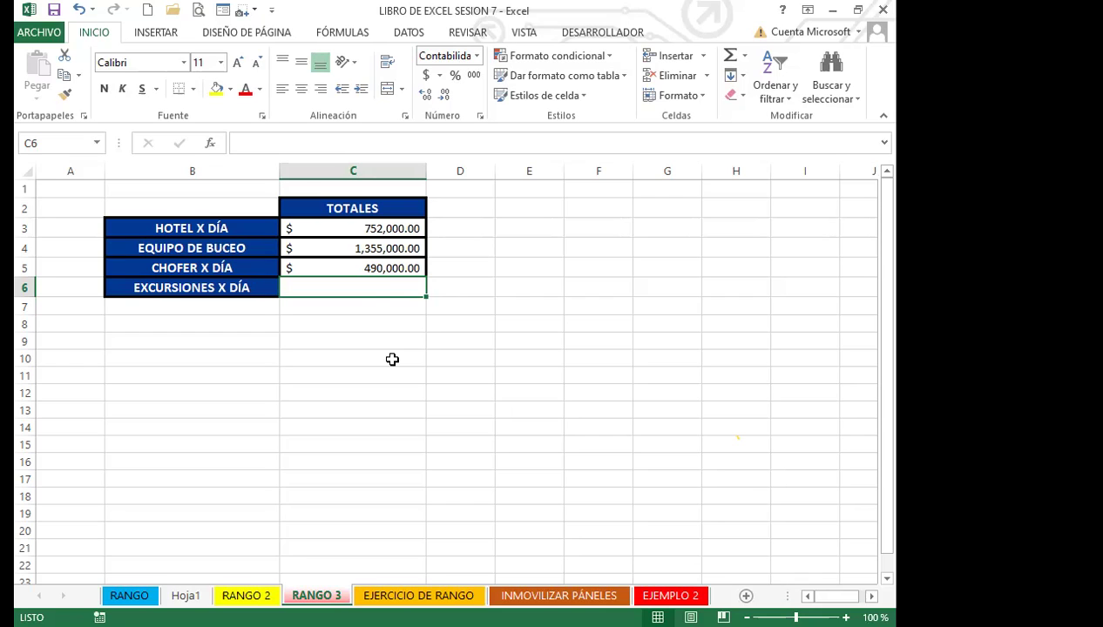
{"action": "left_click", "coordinate": [347, 267]}
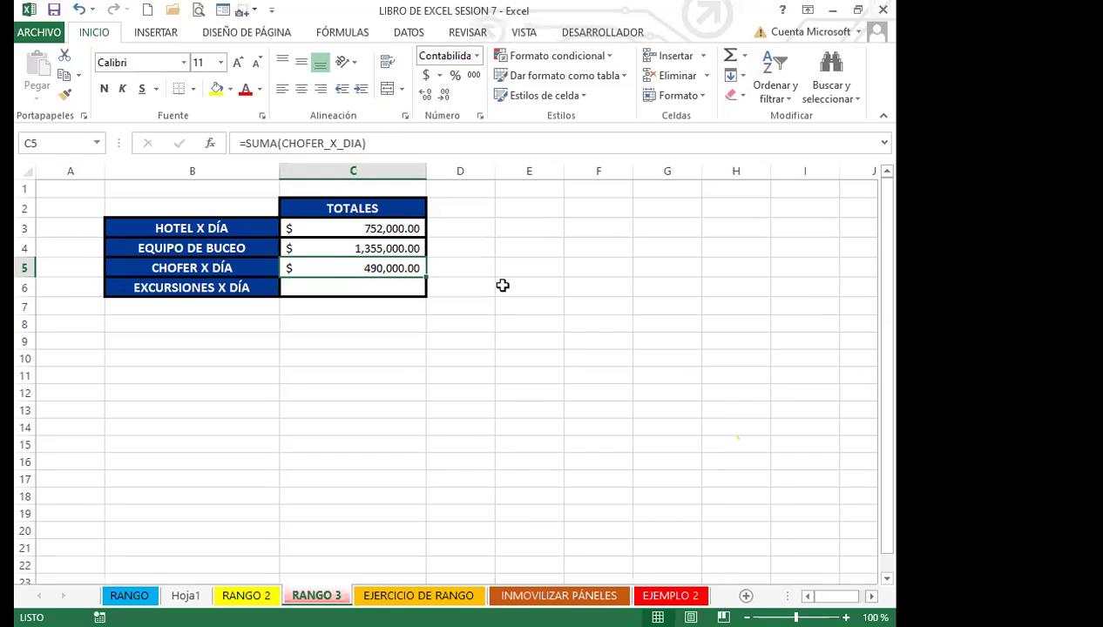
{"action": "left_click", "coordinate": [407, 370]}
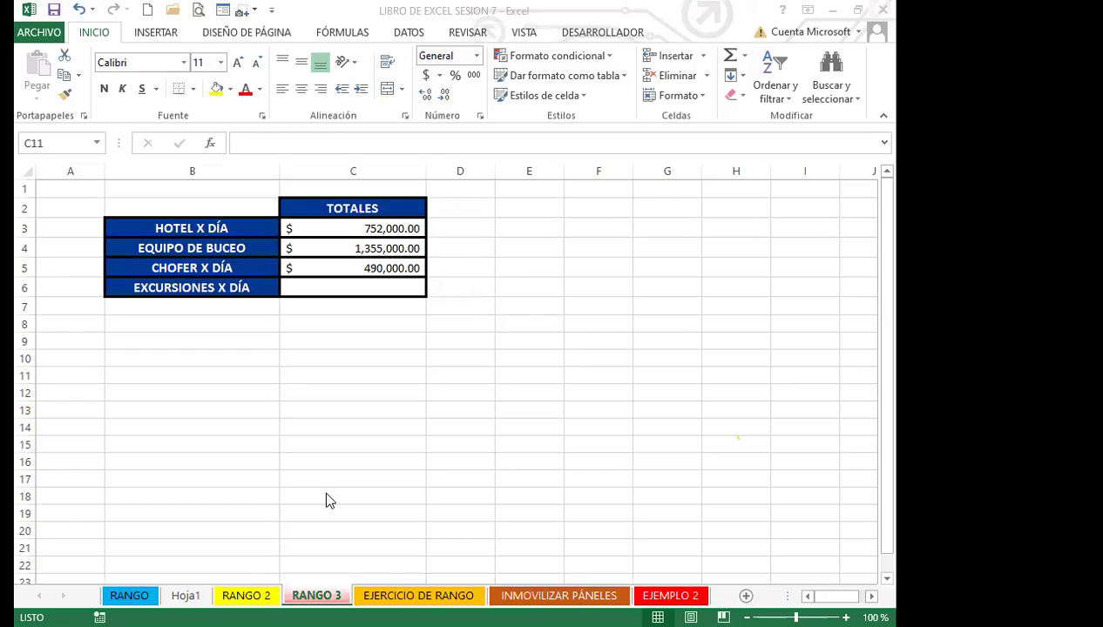
- Define the workbook-scoped name EXCURSIONES_X_DÍA for E2:E7 on the RANGO 2 sheet through the name manager, and widen its Nombre column
{"action": "left_click", "coordinate": [353, 290]}
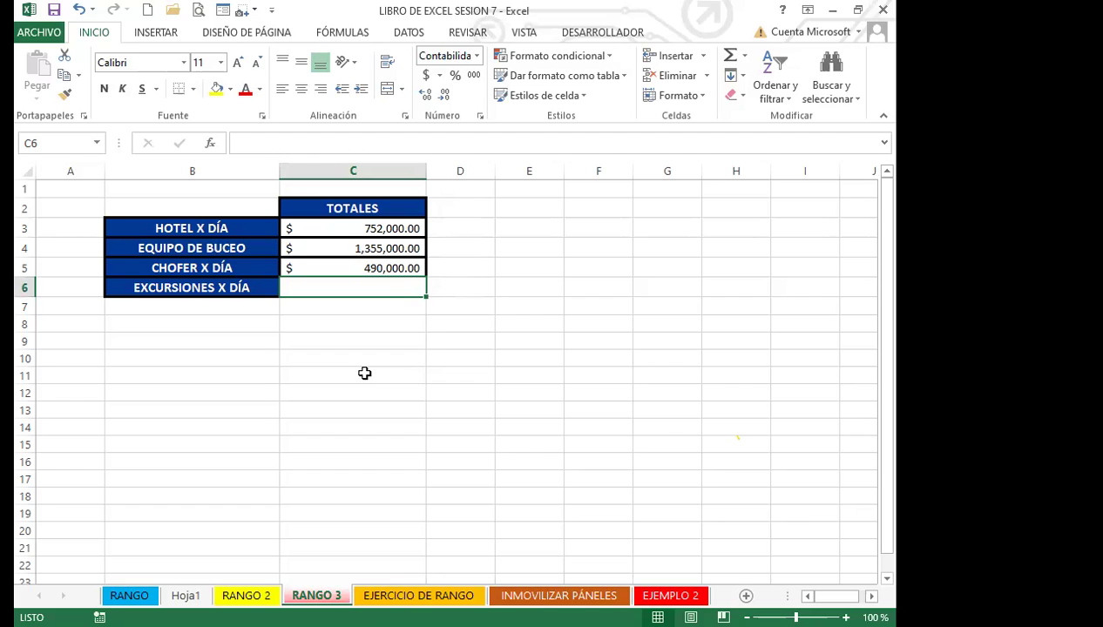
{"action": "left_click", "coordinate": [247, 595]}
{"action": "left_click", "coordinate": [399, 449]}
{"action": "left_click", "coordinate": [532, 348]}
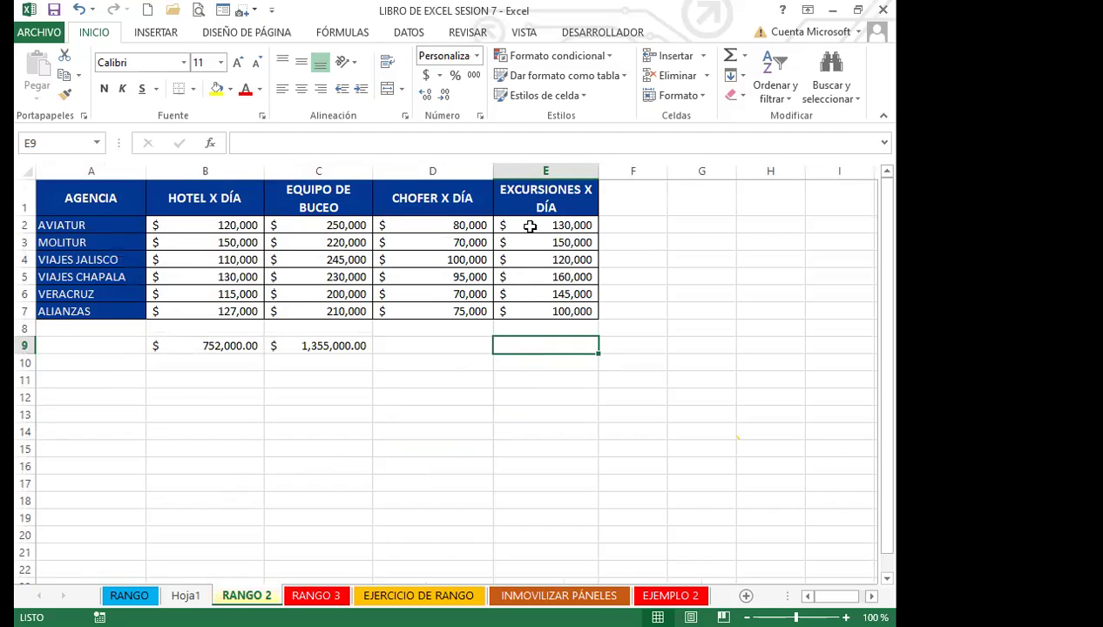
{"action": "left_click_drag", "start_coordinate": [532, 225], "coordinate": [530, 312]}
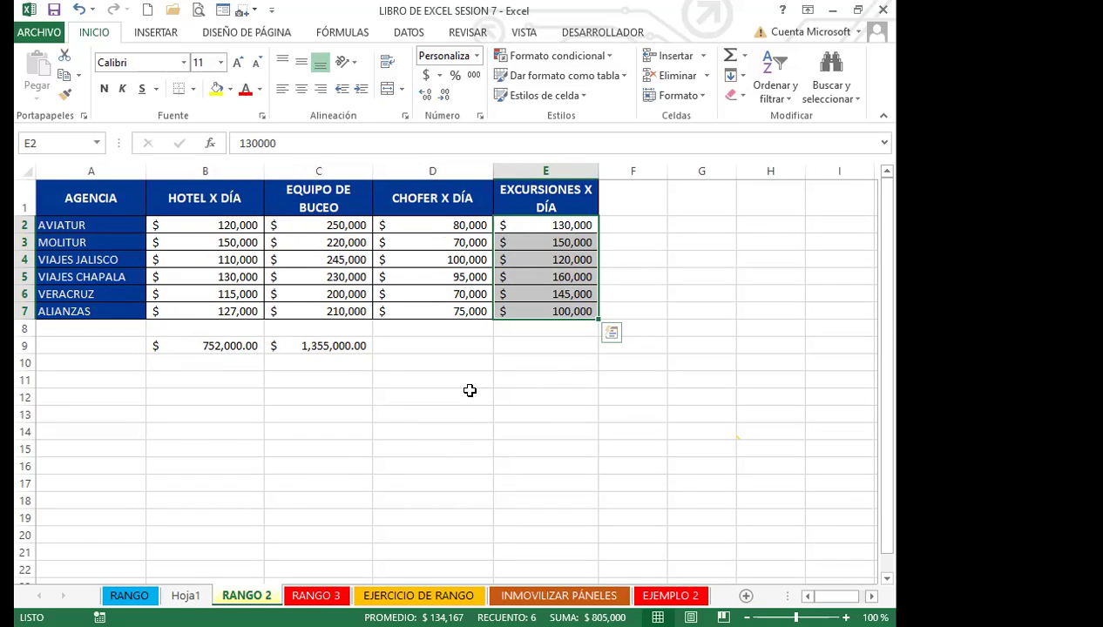
{"action": "left_click", "coordinate": [344, 35]}
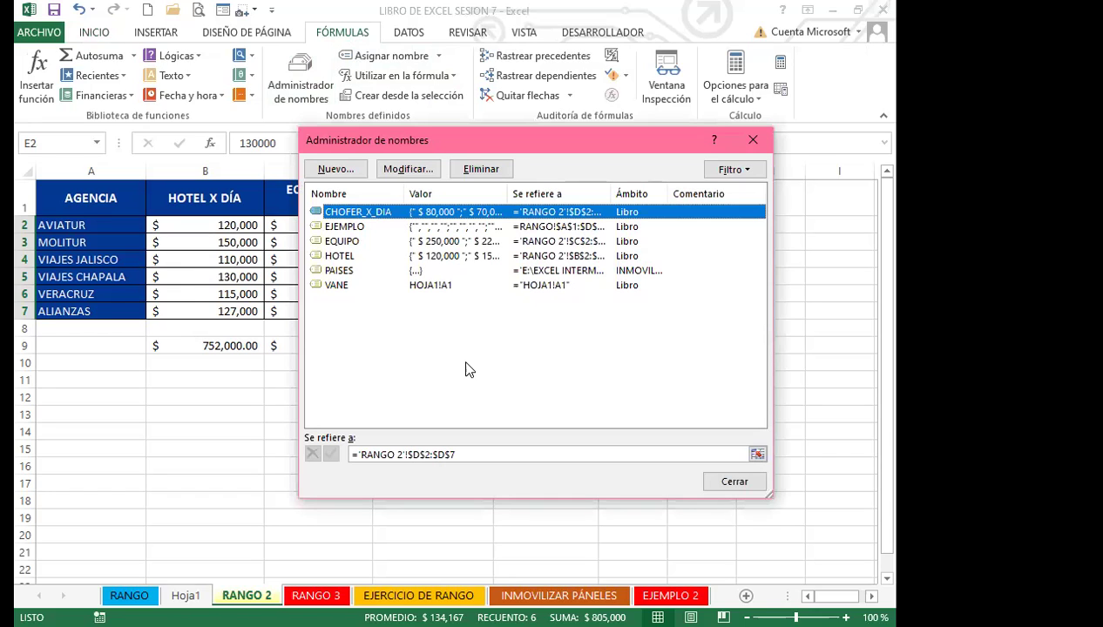
{"action": "left_click", "coordinate": [336, 169]}
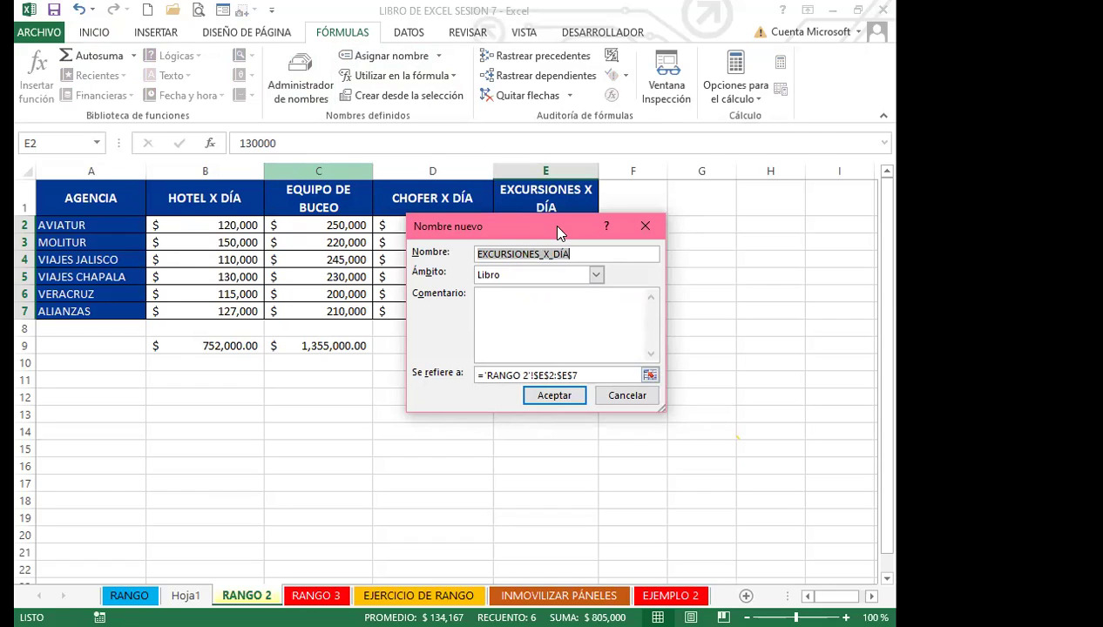
{"action": "left_click_drag", "start_coordinate": [558, 232], "coordinate": [601, 254]}
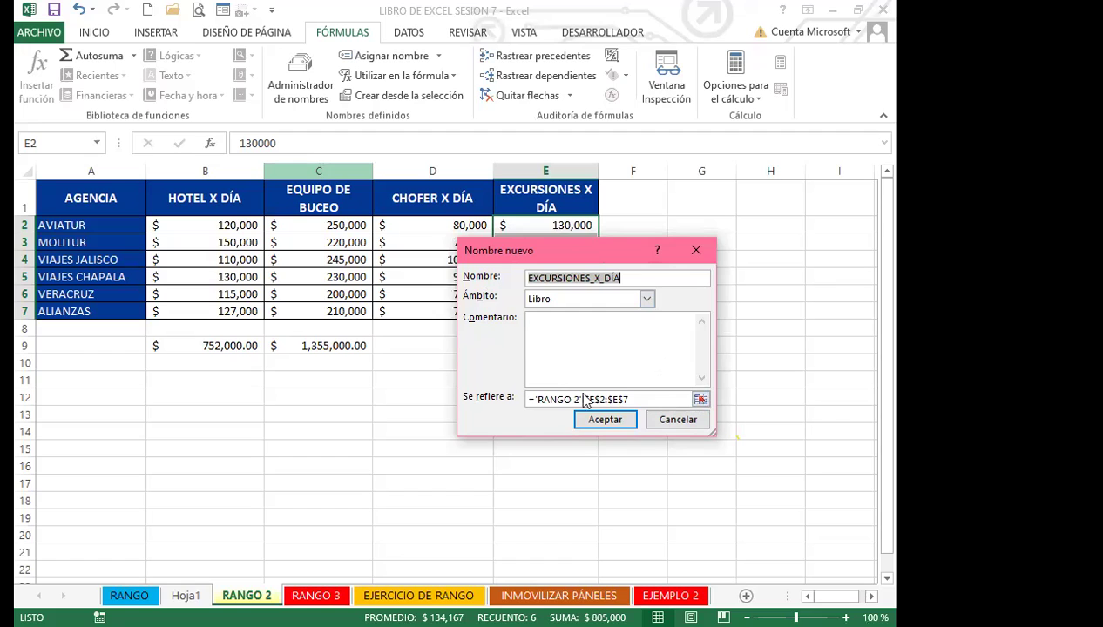
{"action": "left_click", "coordinate": [601, 421]}
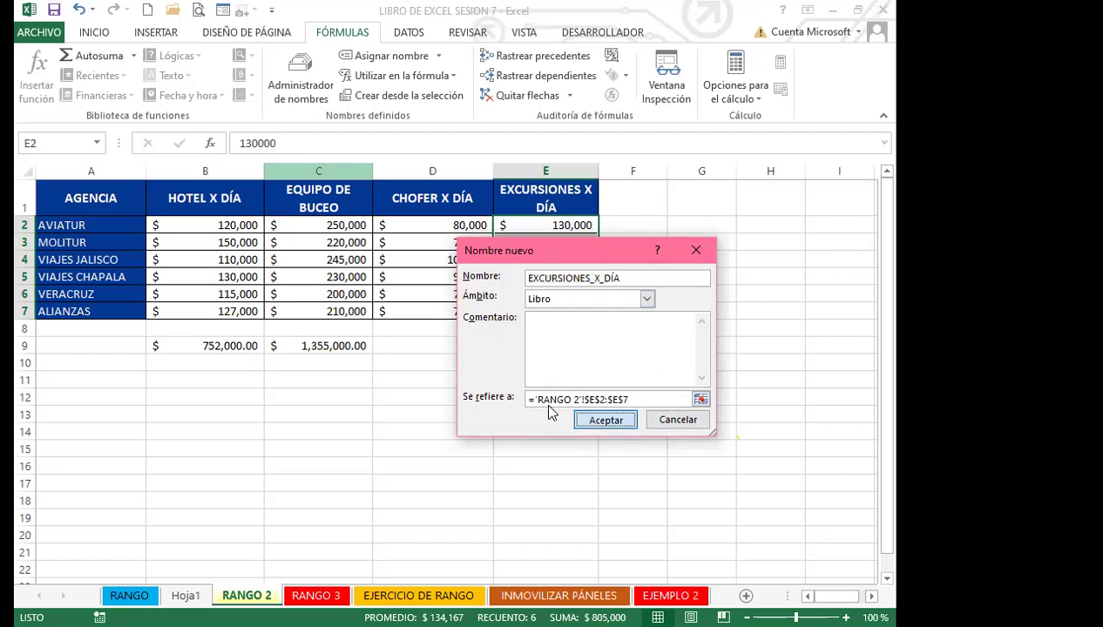
{"action": "key", "text": "Return"}
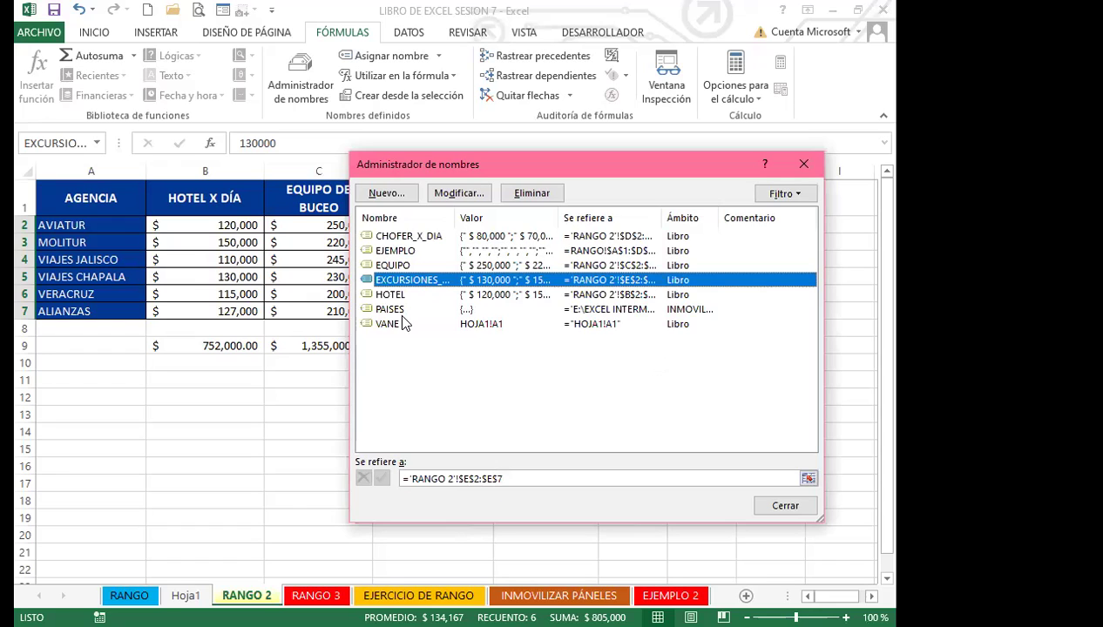
{"action": "left_click_drag", "start_coordinate": [454, 218], "coordinate": [555, 223]}
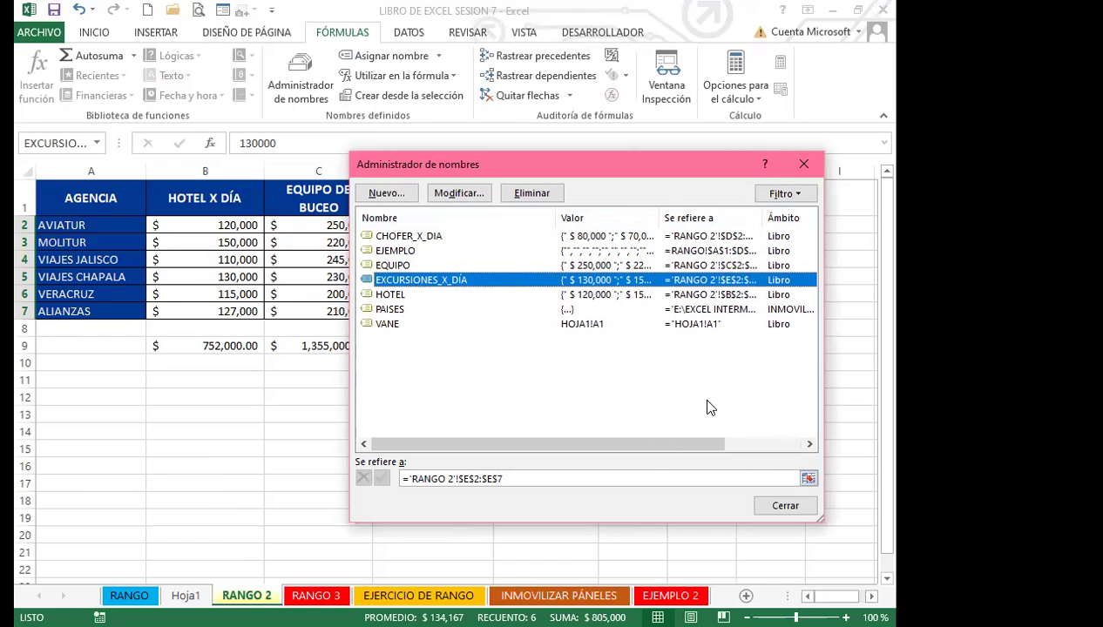
{"action": "left_click", "coordinate": [784, 506]}
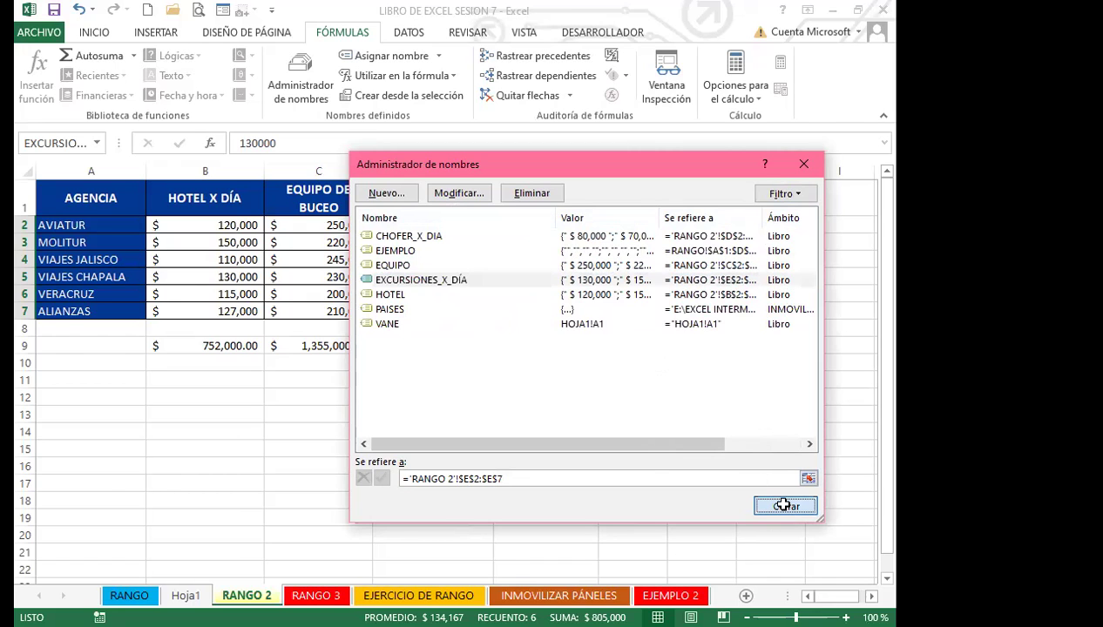
{"action": "left_click", "coordinate": [538, 418]}
- Enter =SUMA(EXCURSIONES_X_DÍA) in C6 of the RANGO 3 sheet to total the EXCURSIONES X DÍA named range
{"action": "key", "text": "ctrl+Page_Down"}
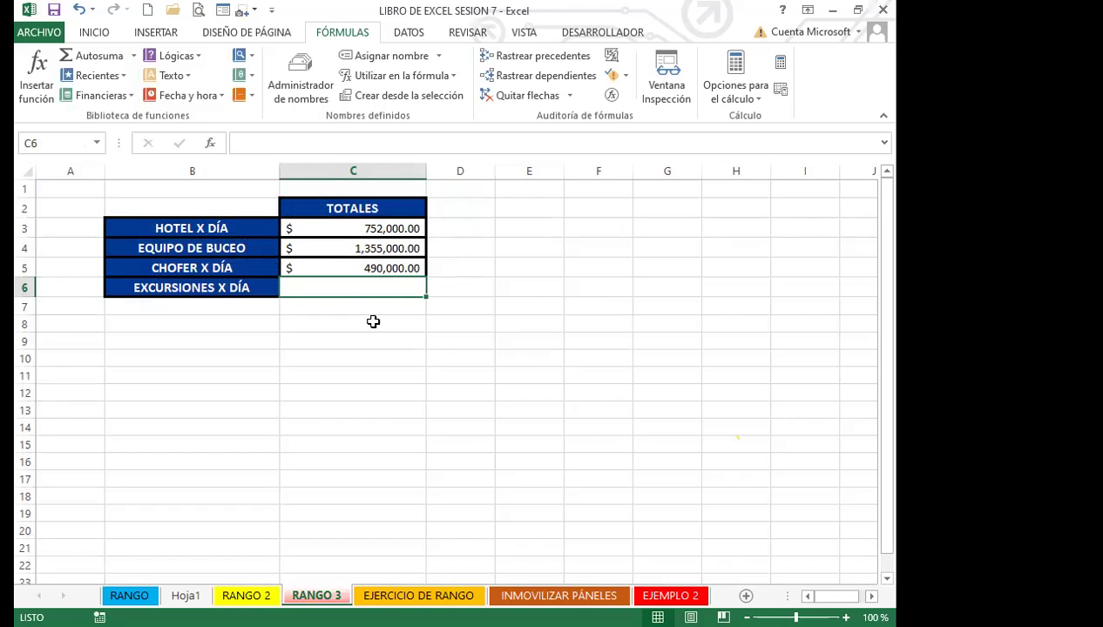
{"action": "type", "text": "="}
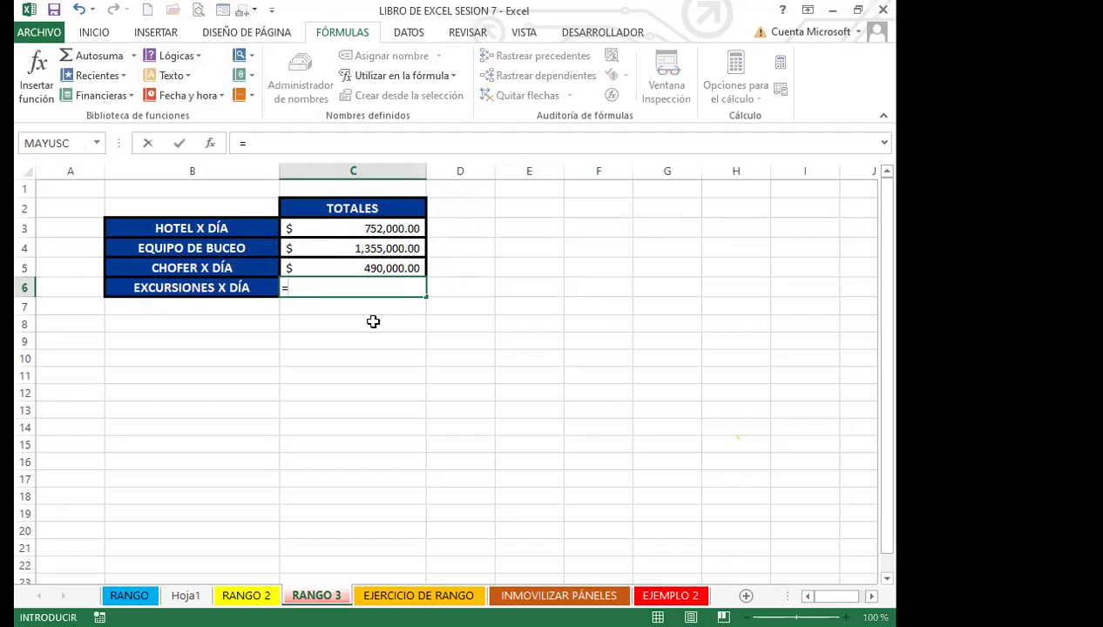
{"action": "type", "text": "SUMA"}
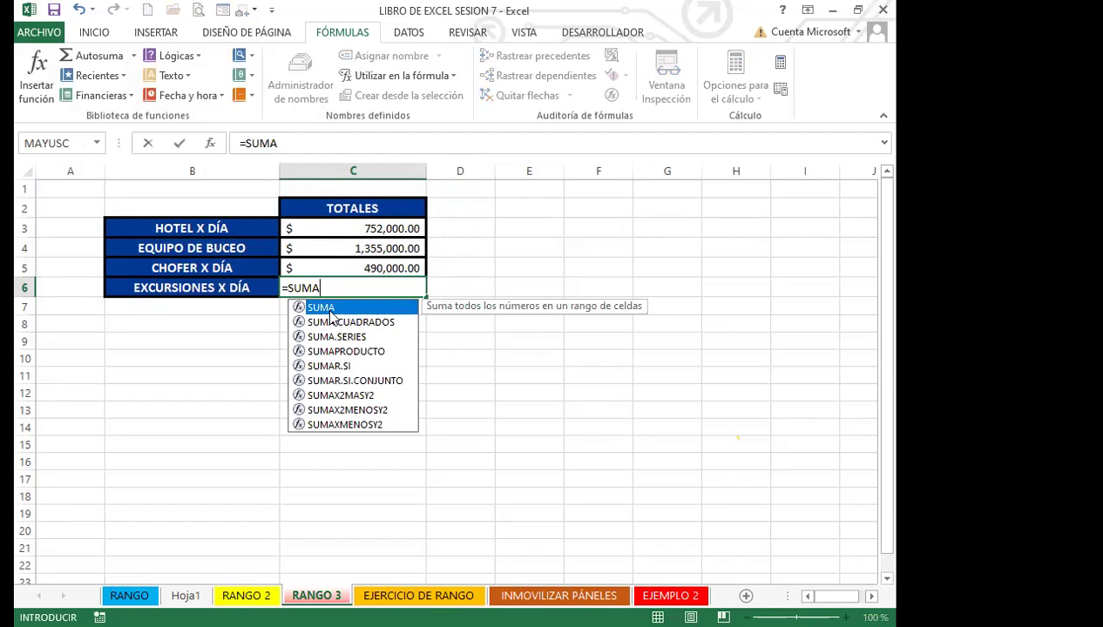
{"action": "double_click", "coordinate": [332, 315]}
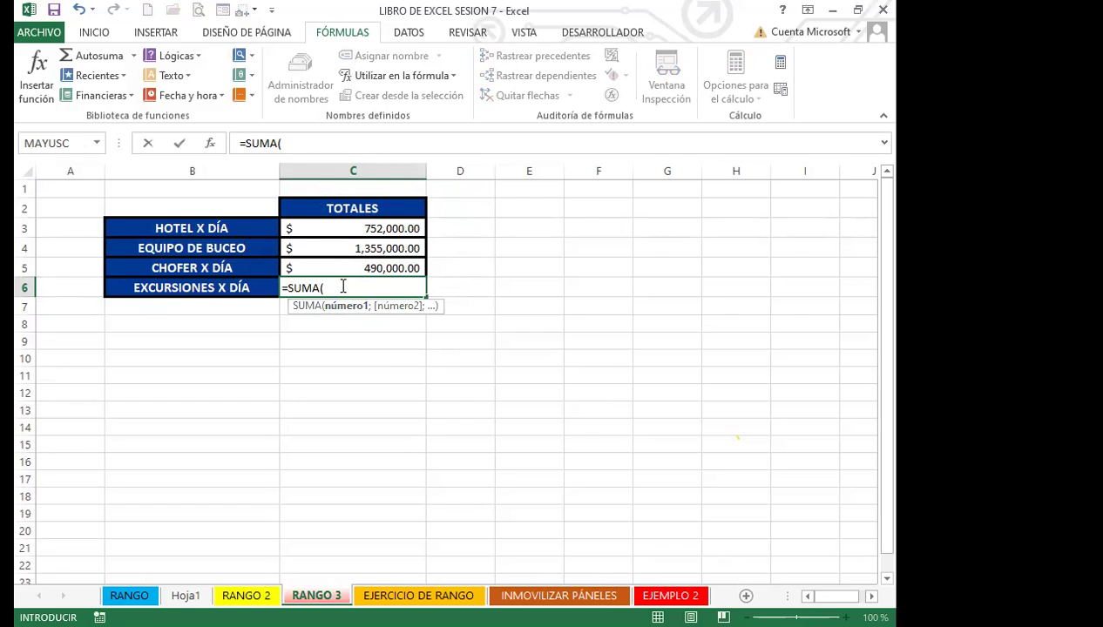
{"action": "type", "text": "EX"}
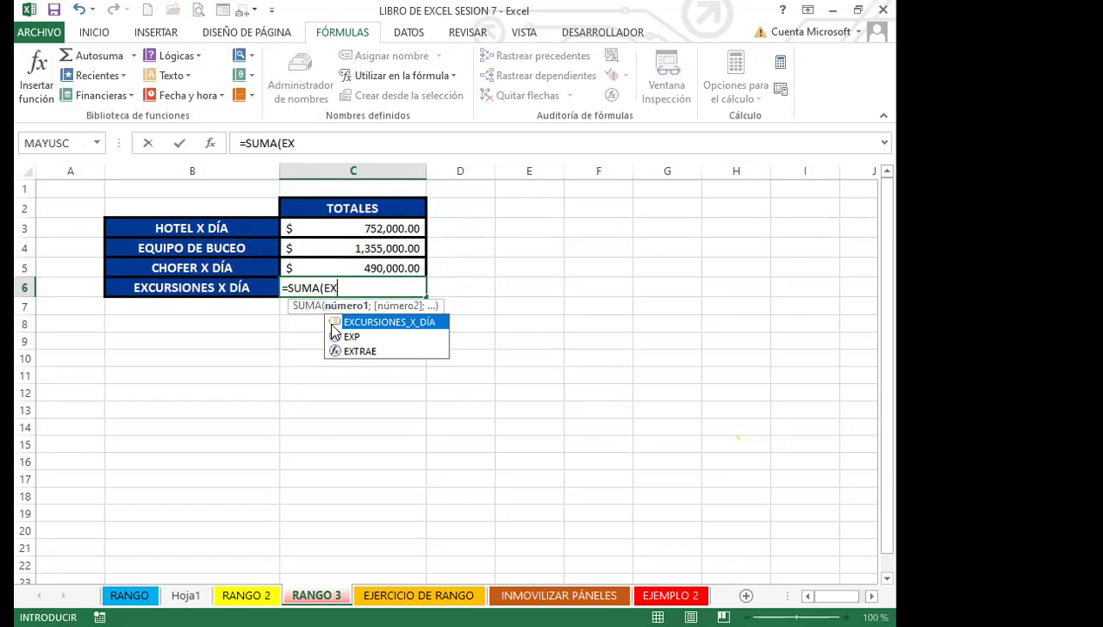
{"action": "double_click", "coordinate": [392, 324]}
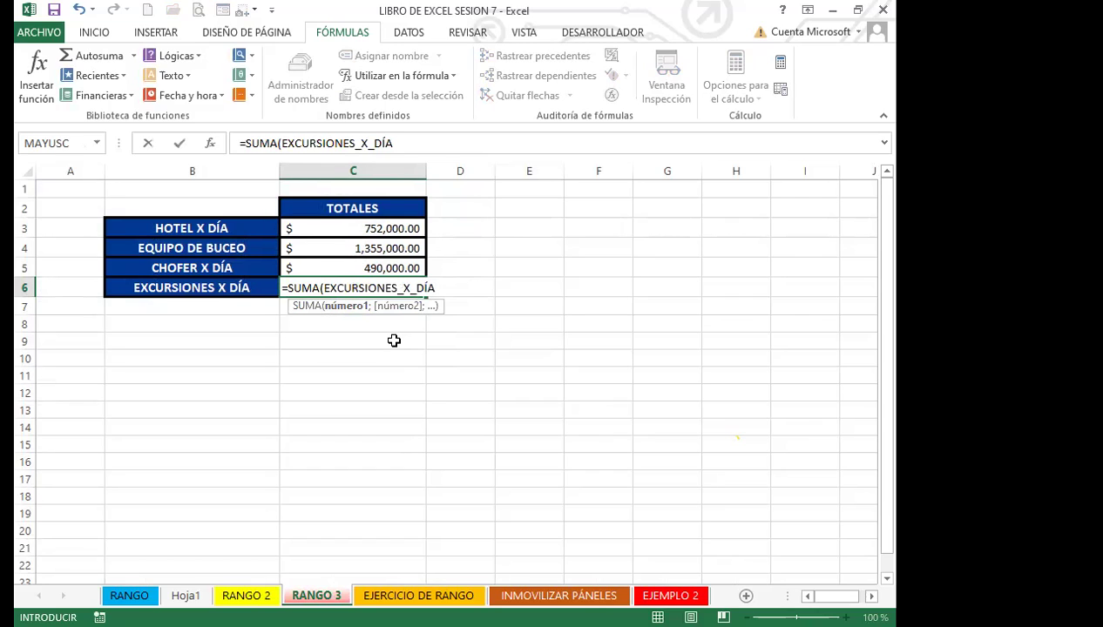
{"action": "key", "text": "Return"}
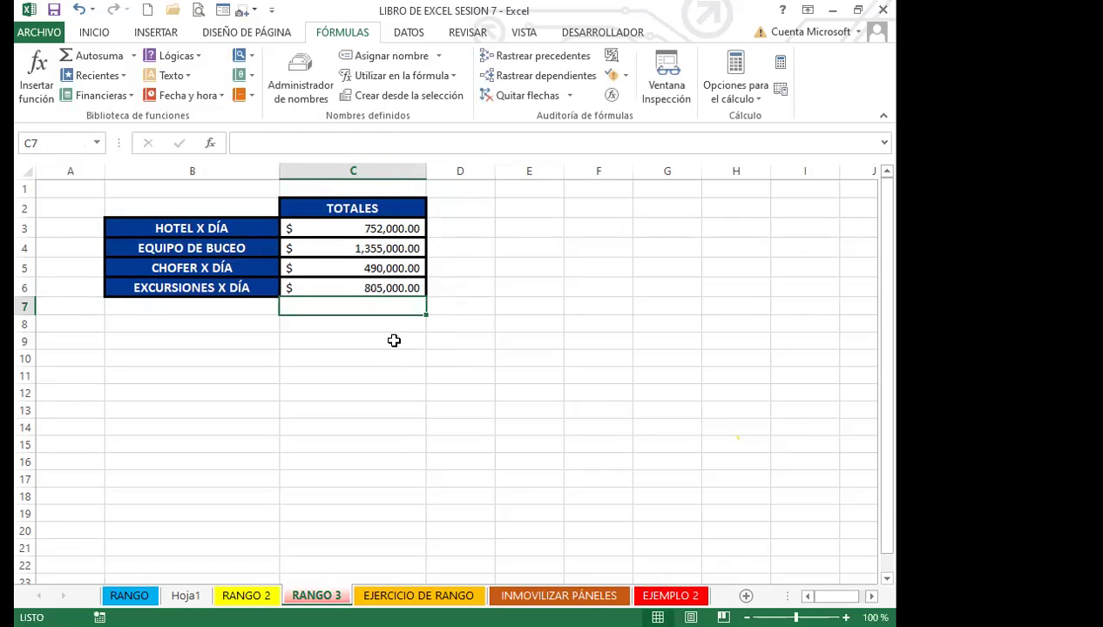
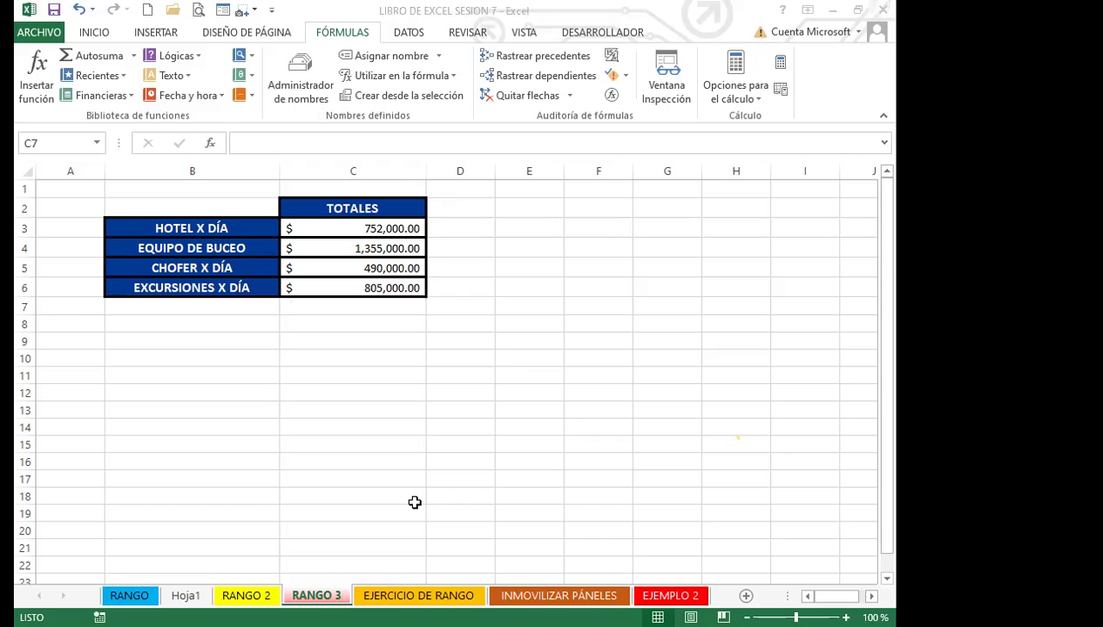
{"action": "left_click", "coordinate": [241, 355]}
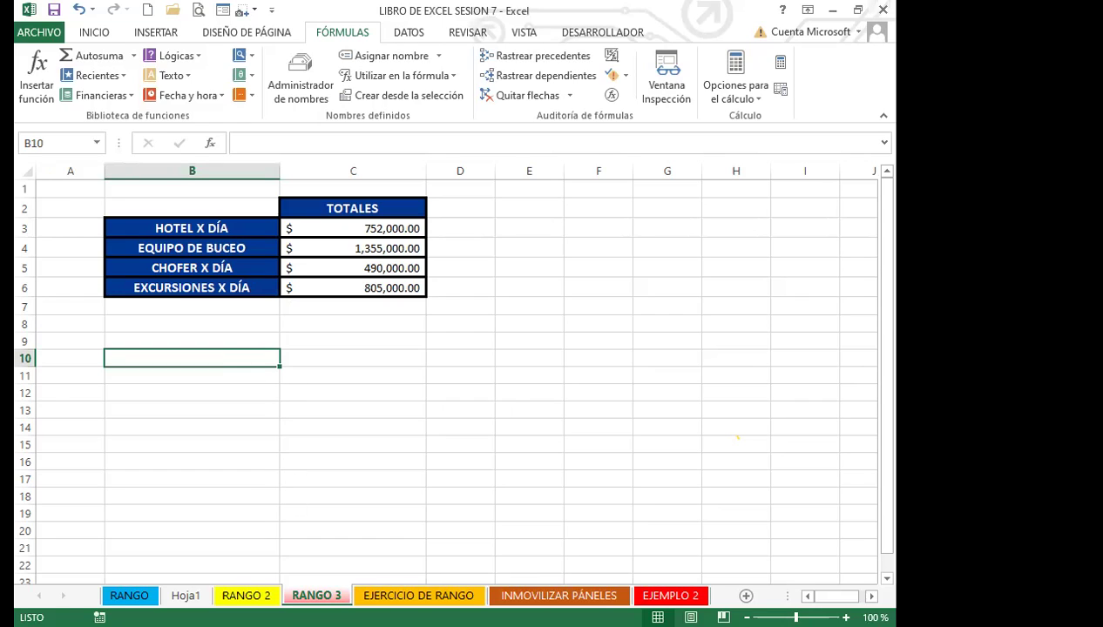
{"action": "left_click", "coordinate": [599, 247]}
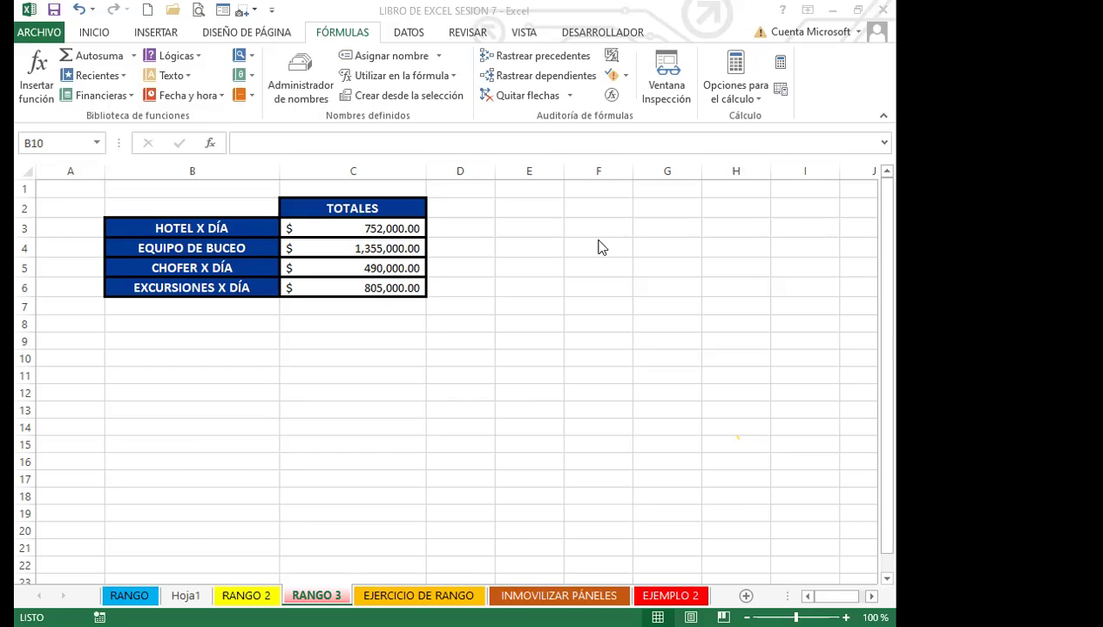
{"action": "key", "text": "alt+Tab"}
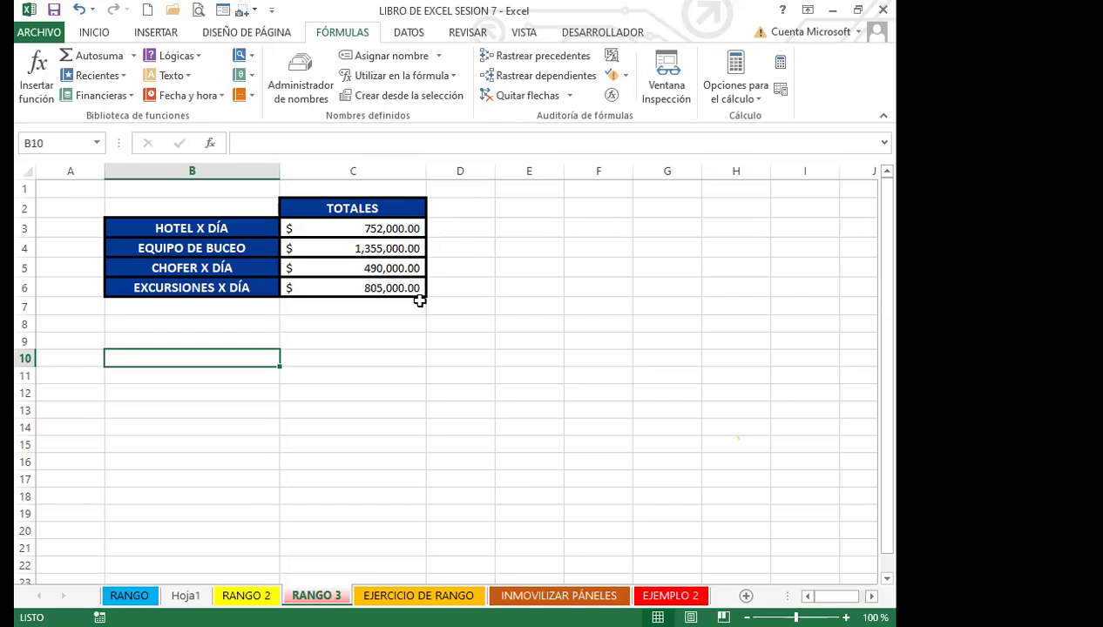
{"action": "key", "text": "Down"}
{"action": "key", "text": "Down"}
{"action": "key", "text": "Down"}
{"action": "key", "text": "Right"}
{"action": "key", "text": "Right"}
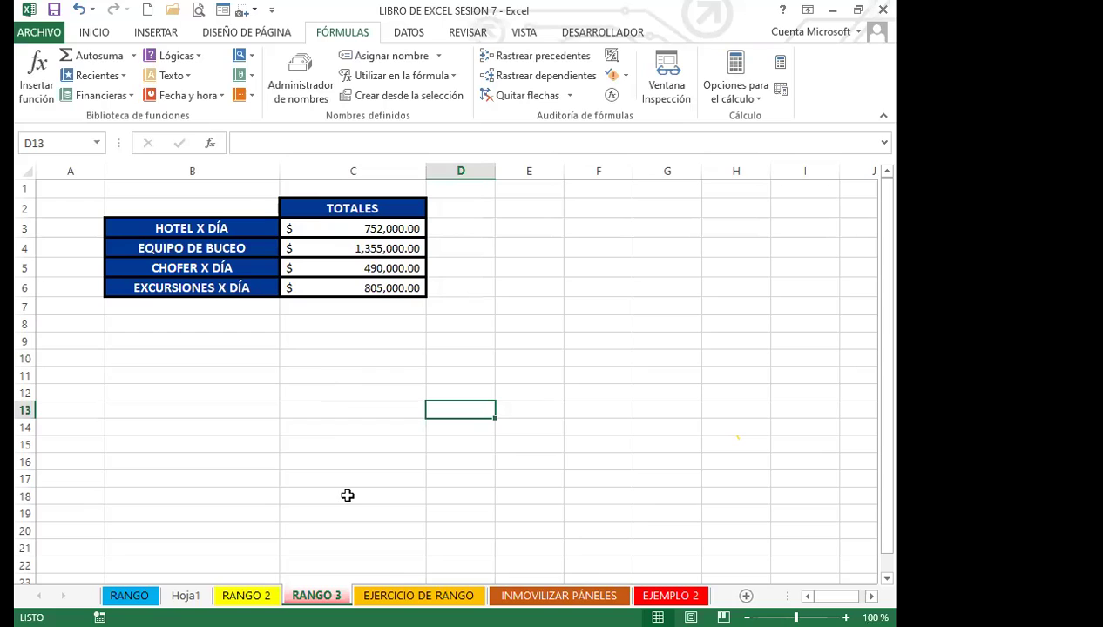
{"action": "key", "text": "alt+Tab"}
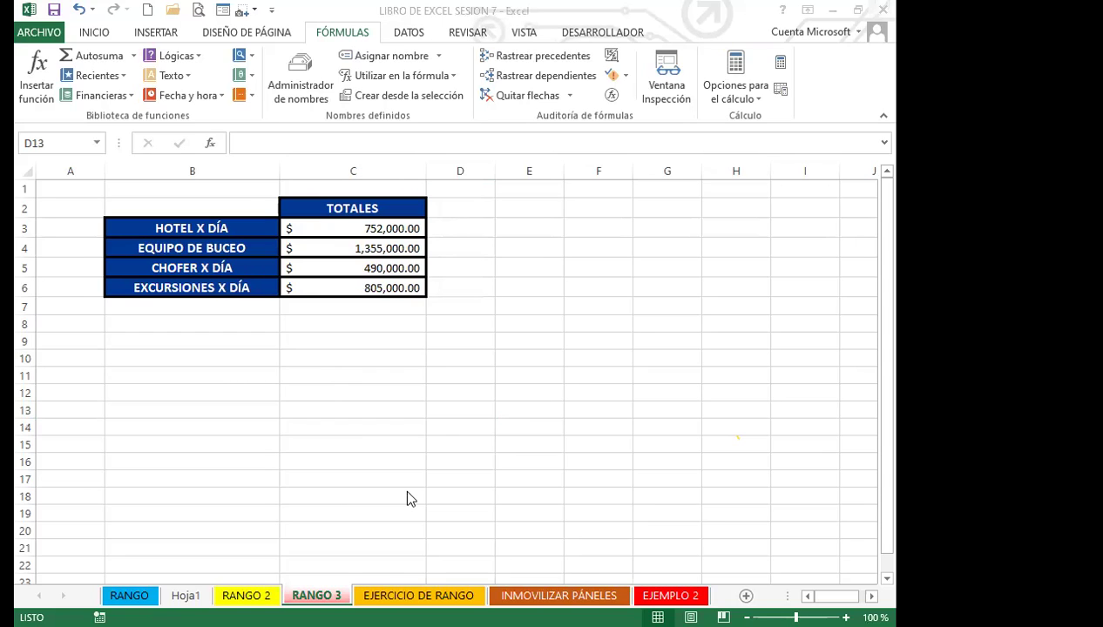
{"action": "key", "text": "alt+Tab"}
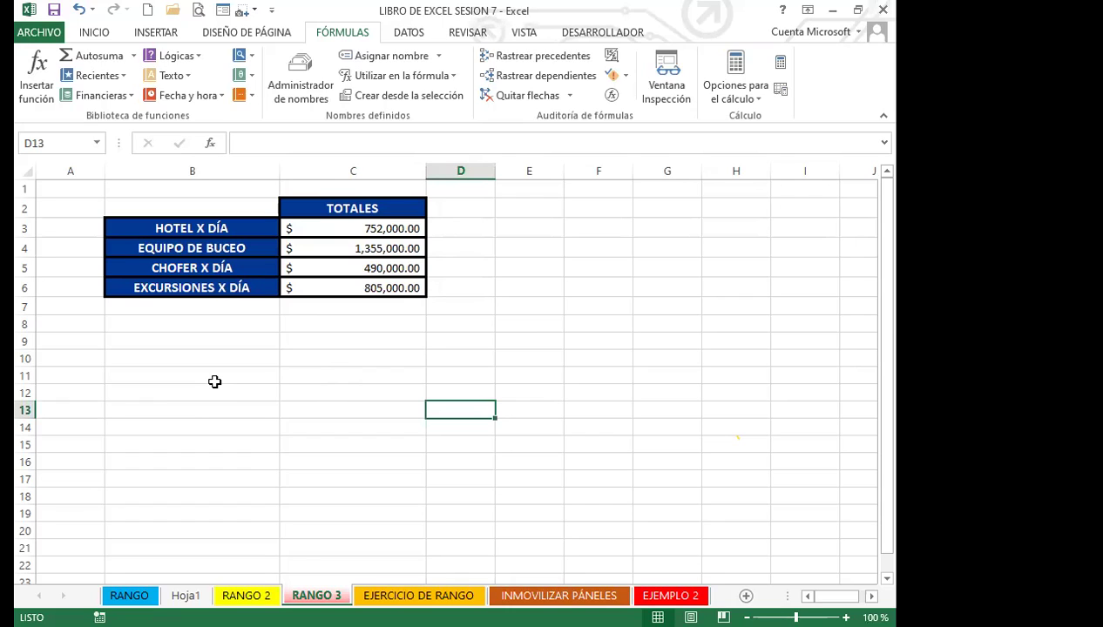
- Save a copy of the workbook on the Escritorio as the macro-enabled file LIBRO DE EXCEL SESION 7444
{"action": "left_click", "coordinate": [320, 359]}
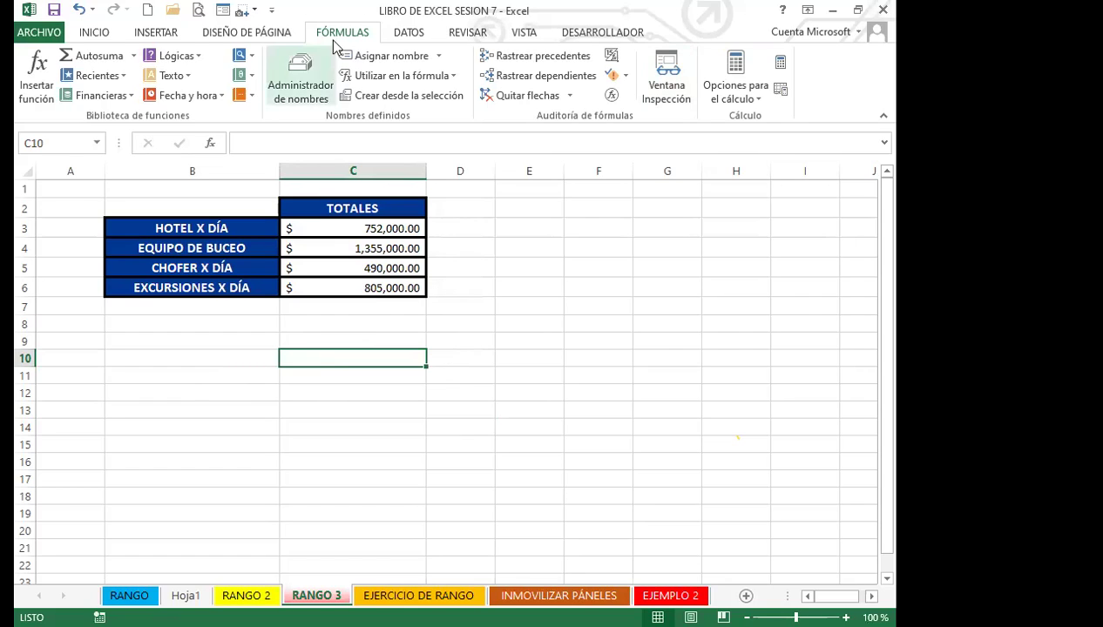
{"action": "left_click", "coordinate": [40, 34]}
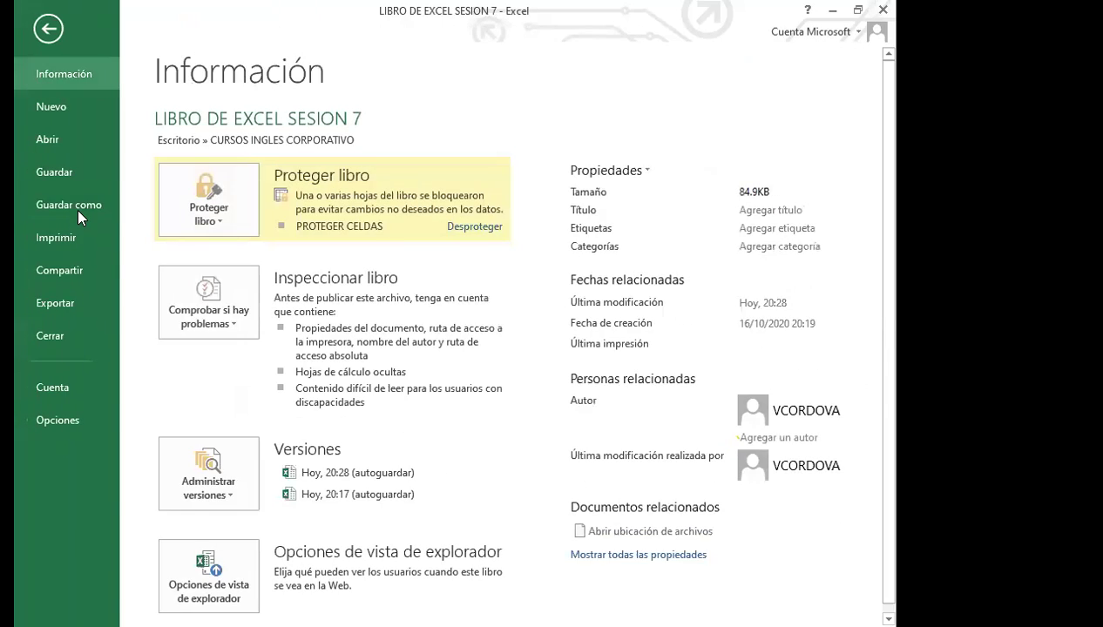
{"action": "left_click", "coordinate": [78, 203]}
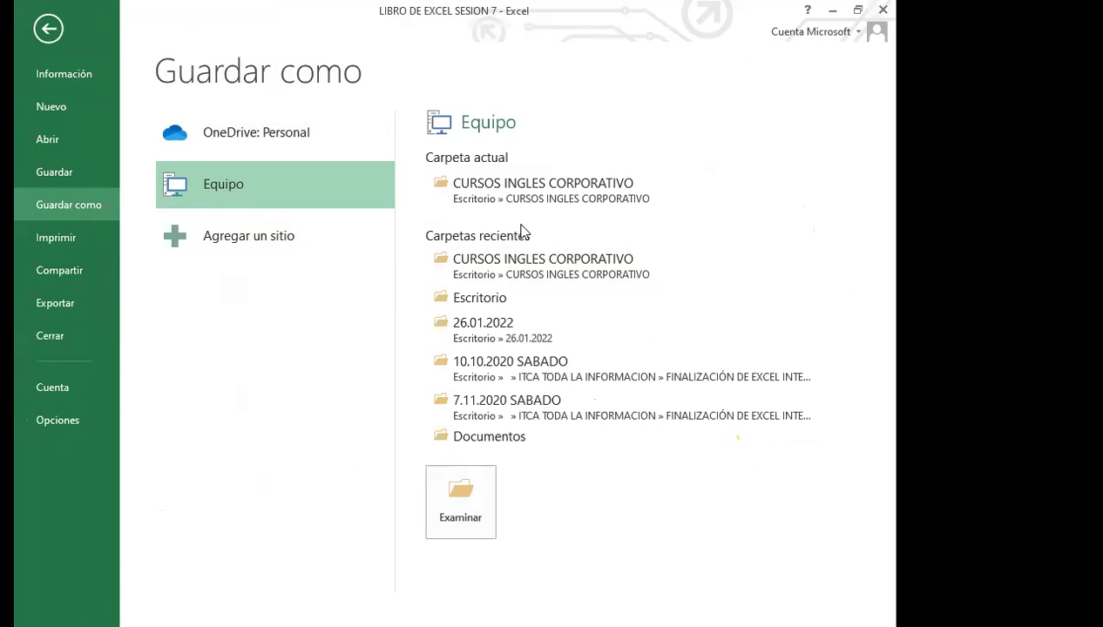
{"action": "left_click", "coordinate": [493, 298]}
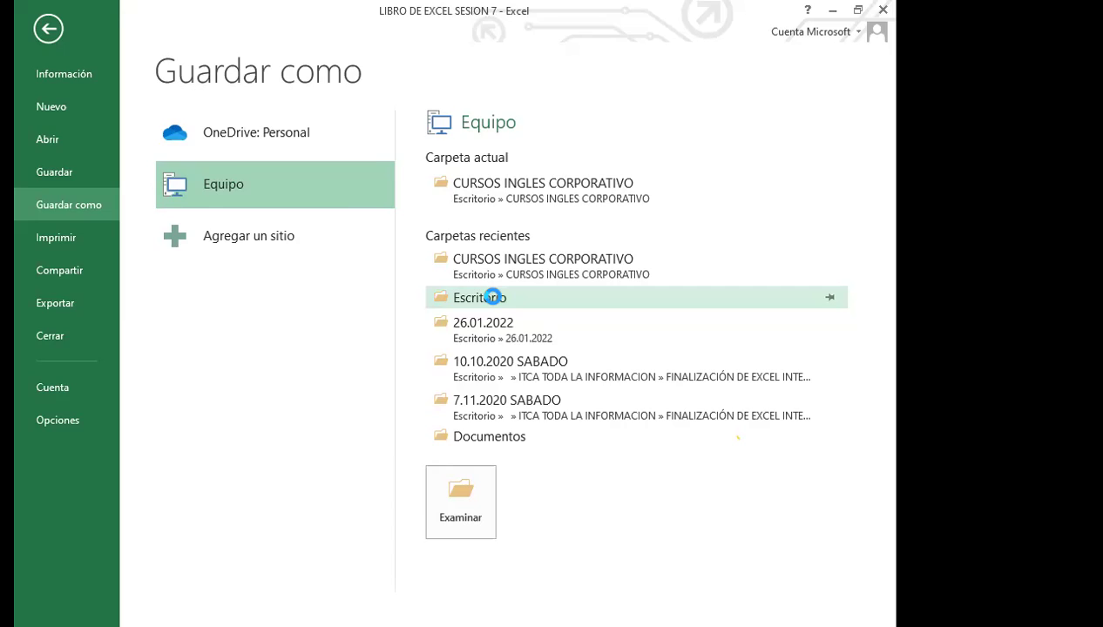
{"action": "left_click", "coordinate": [183, 317]}
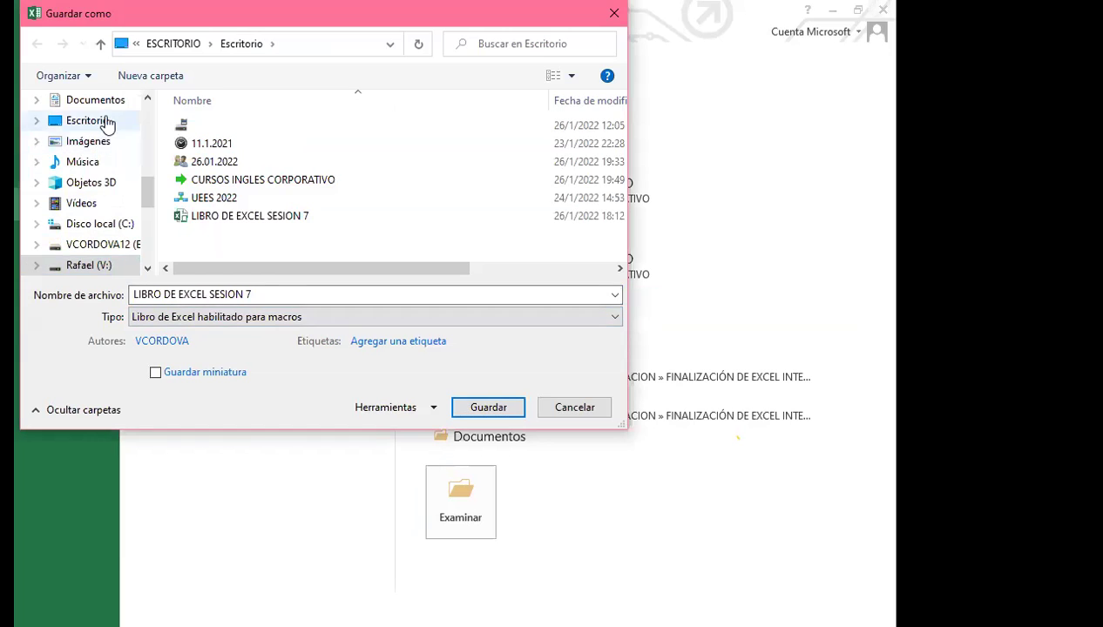
{"action": "left_click", "coordinate": [88, 120]}
{"action": "left_click", "coordinate": [491, 408]}
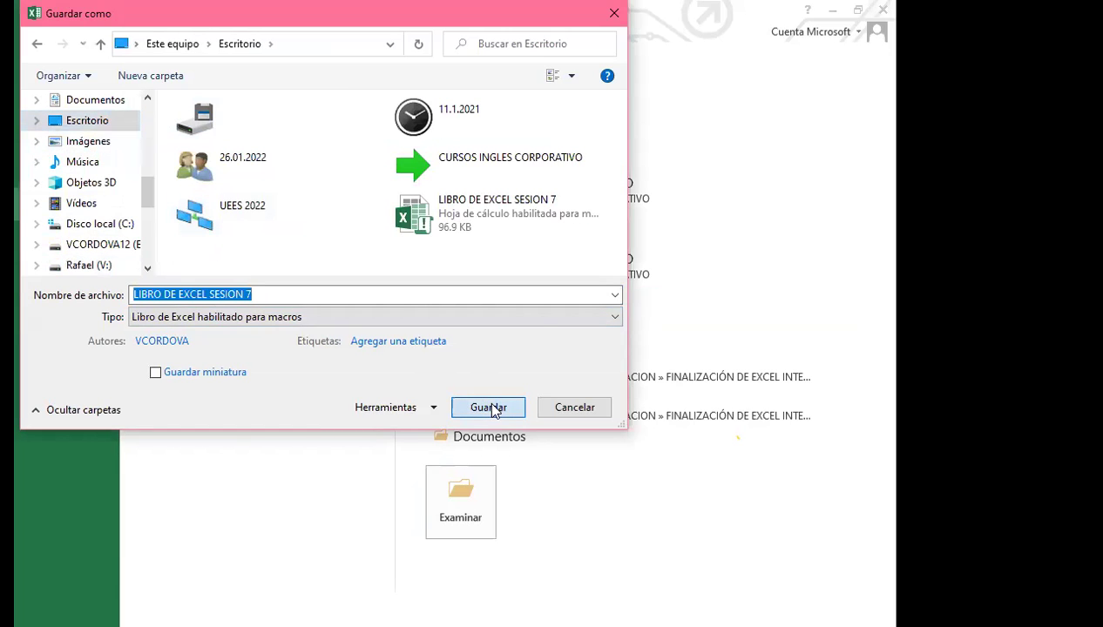
{"action": "left_click", "coordinate": [589, 332]}
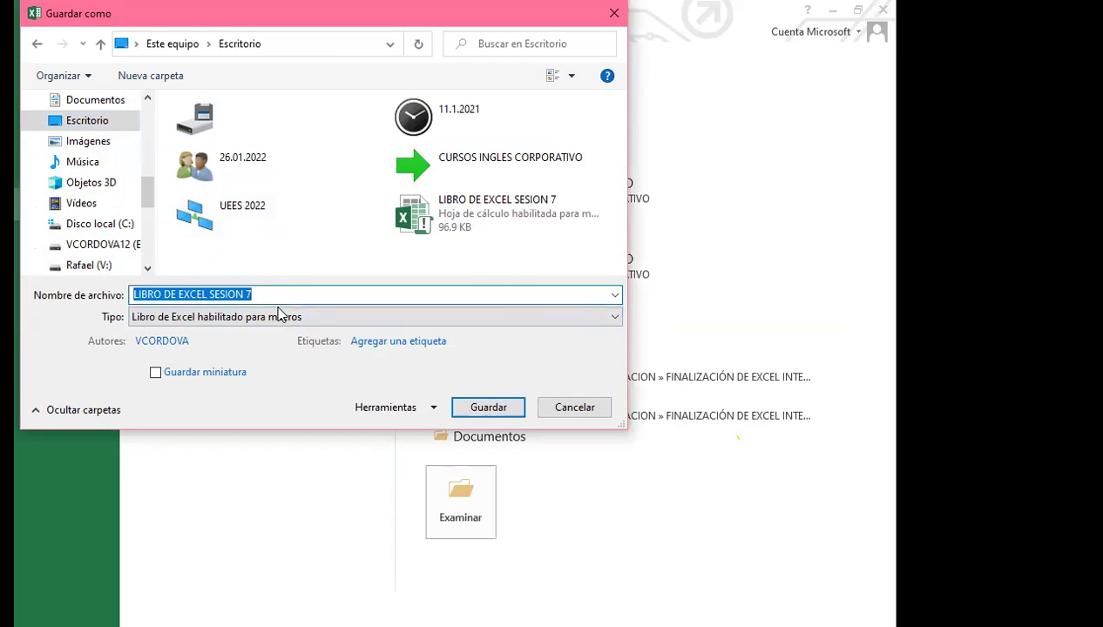
{"action": "left_click", "coordinate": [273, 294]}
{"action": "type", "text": ":"}
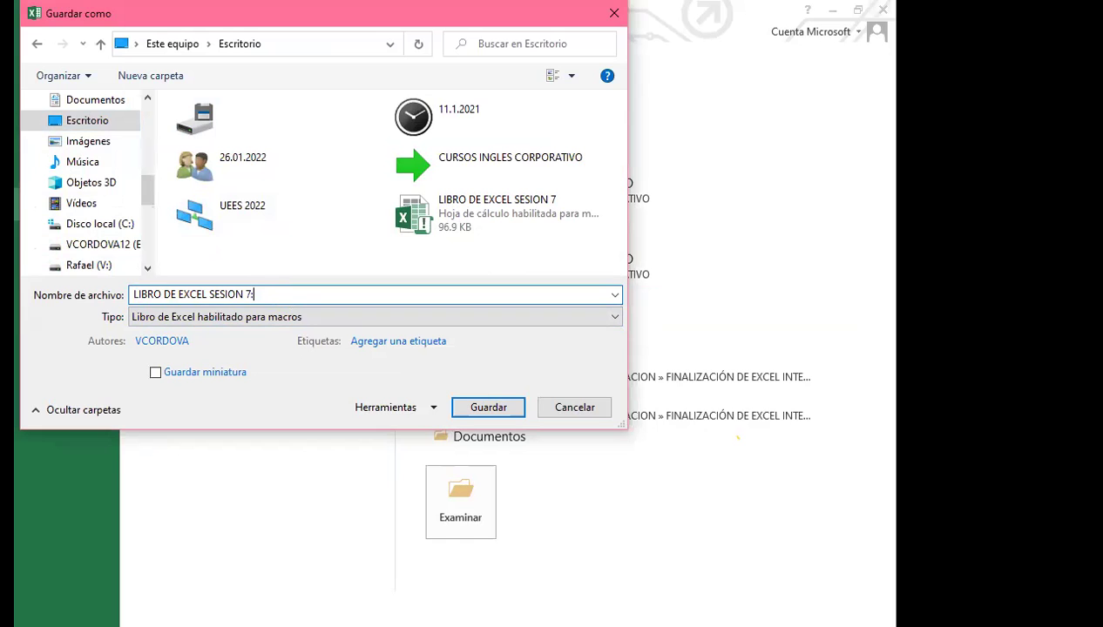
{"action": "key", "text": "BackSpace"}
{"action": "type", "text": "444"}
{"action": "left_click", "coordinate": [488, 408]}
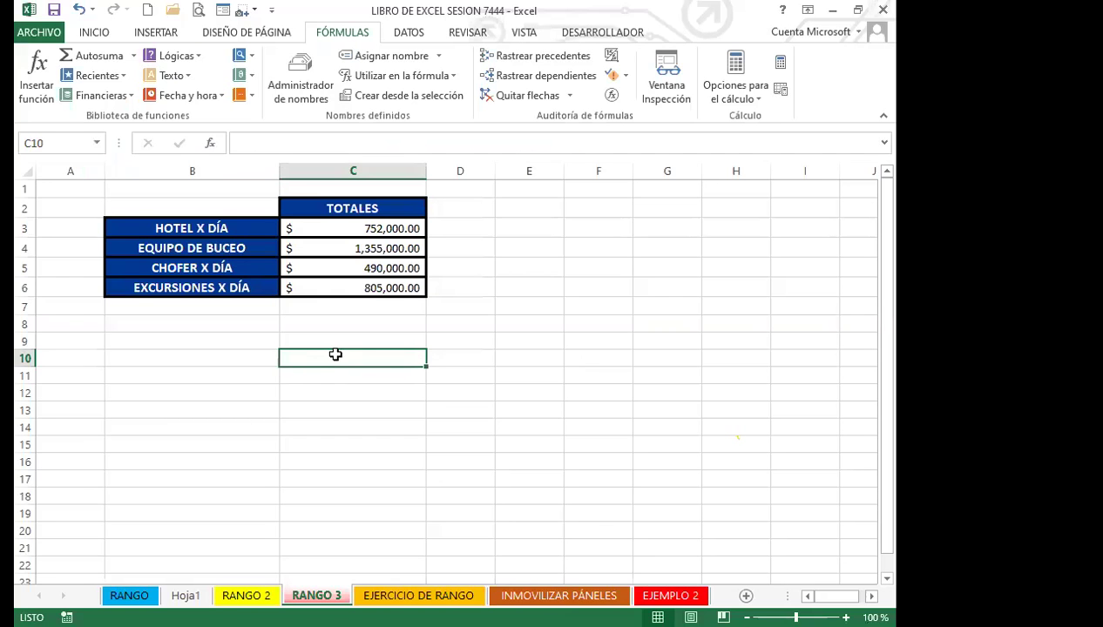
- Check in the ribbon customization options that the Desarrollador tab is enabled, and leave the options without changes
{"action": "left_click", "coordinate": [591, 31]}
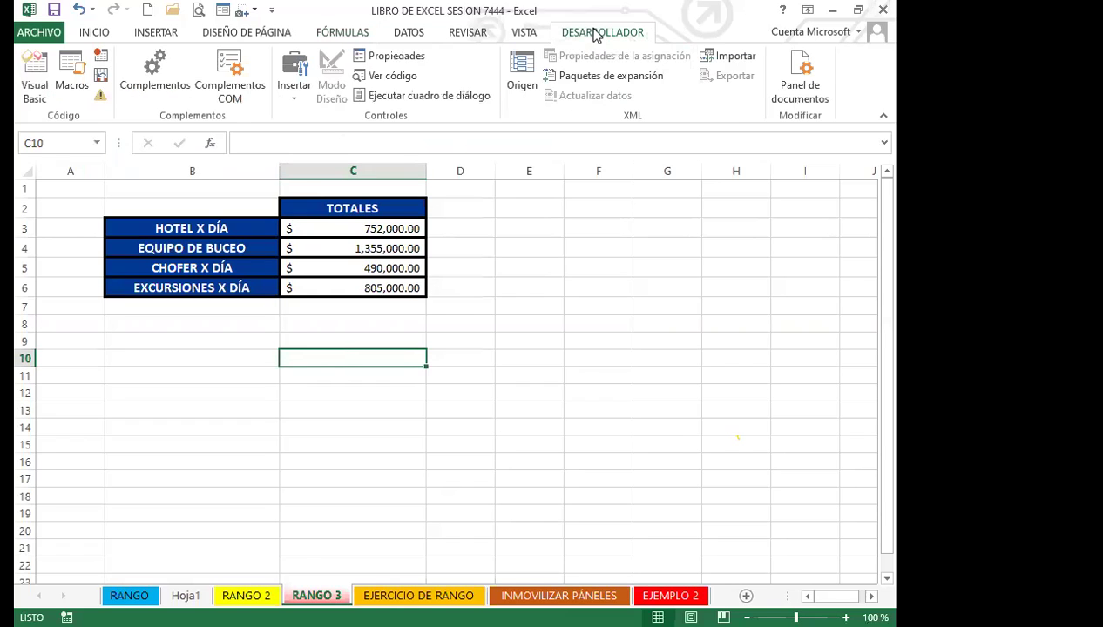
{"action": "left_click", "coordinate": [271, 10]}
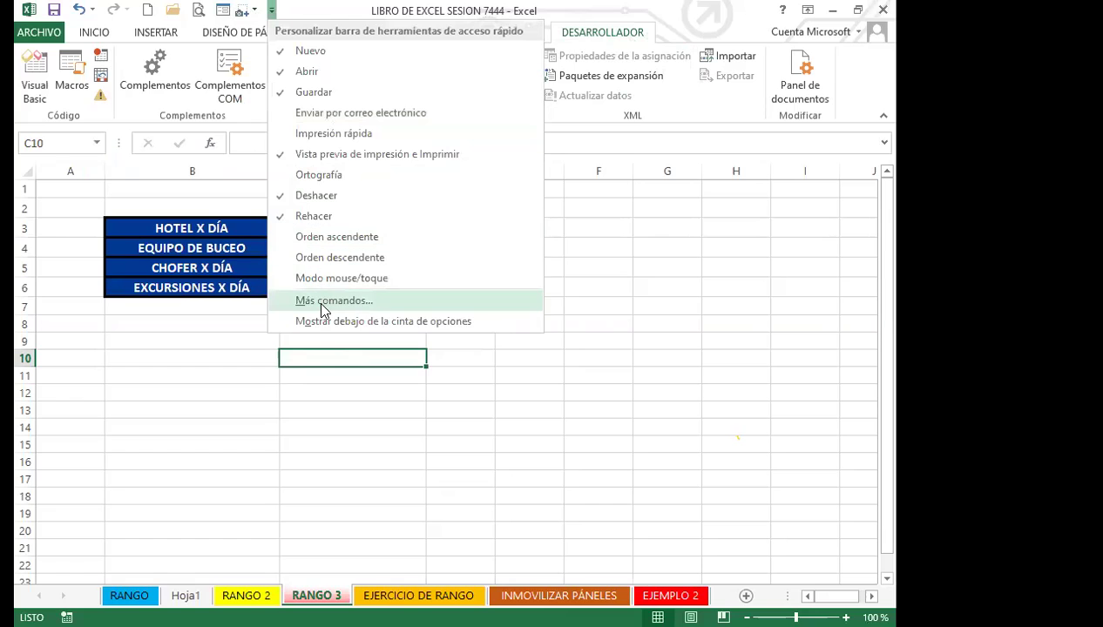
{"action": "left_click", "coordinate": [319, 302]}
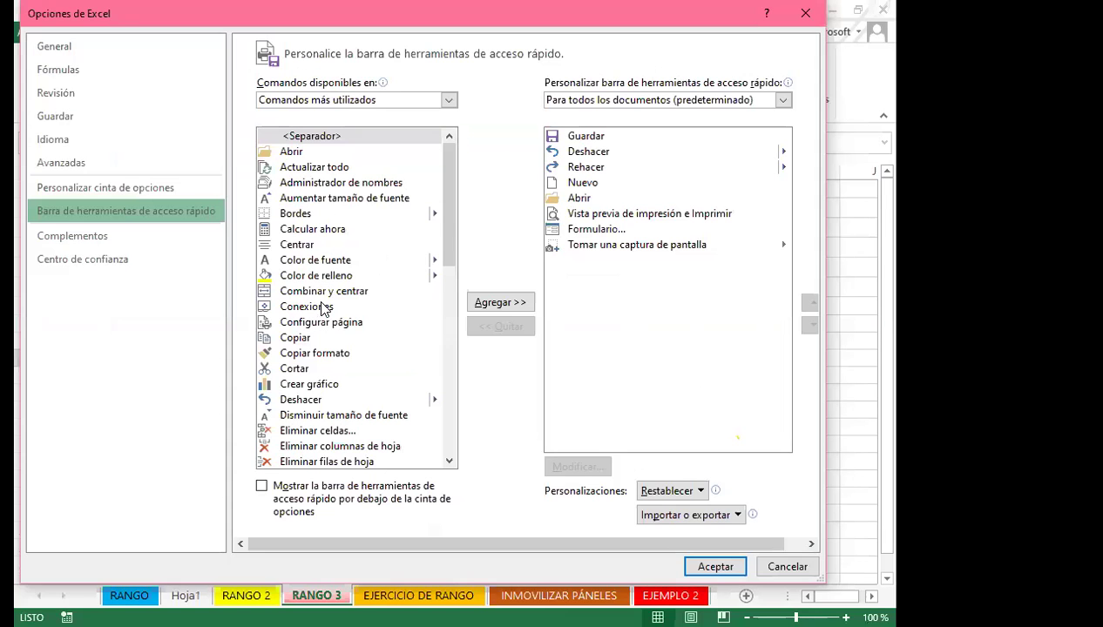
{"action": "left_click", "coordinate": [96, 188]}
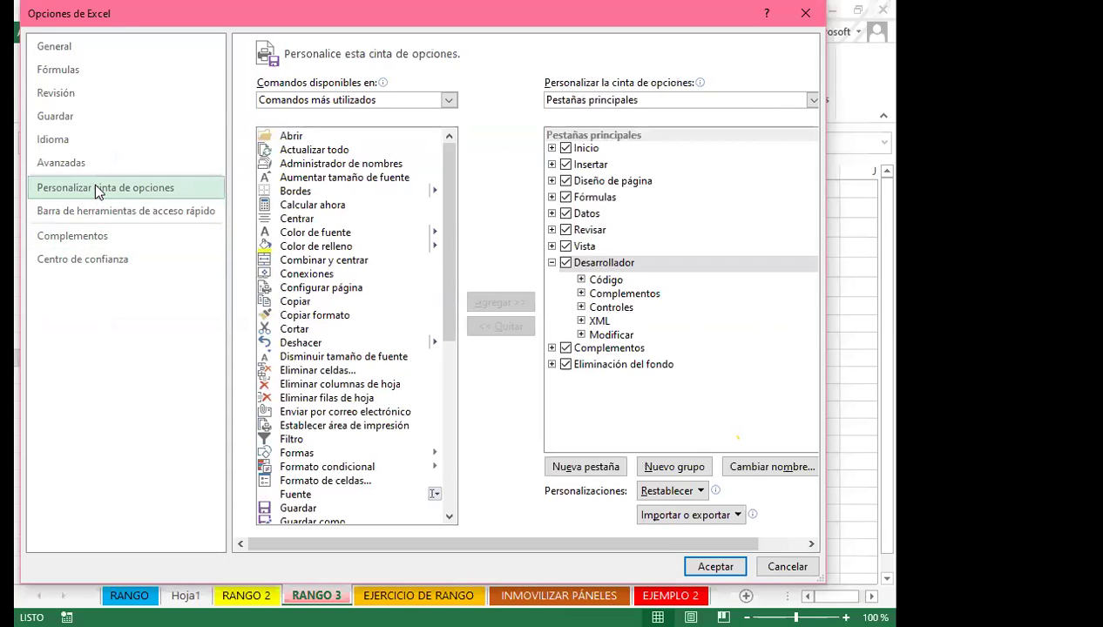
{"action": "left_click", "coordinate": [566, 262]}
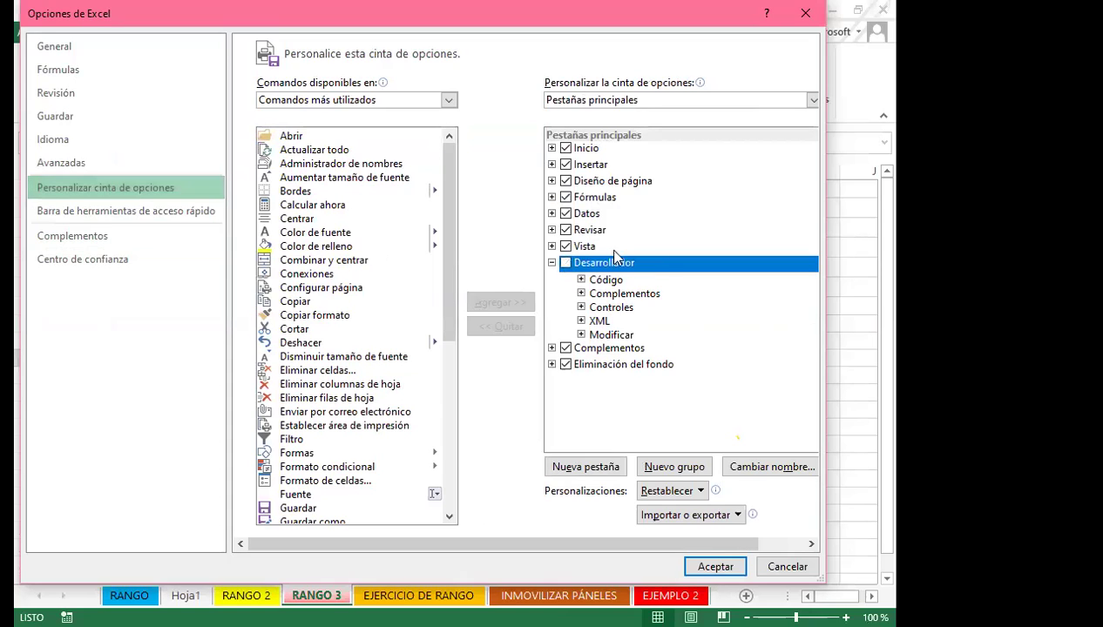
{"action": "left_click", "coordinate": [566, 263]}
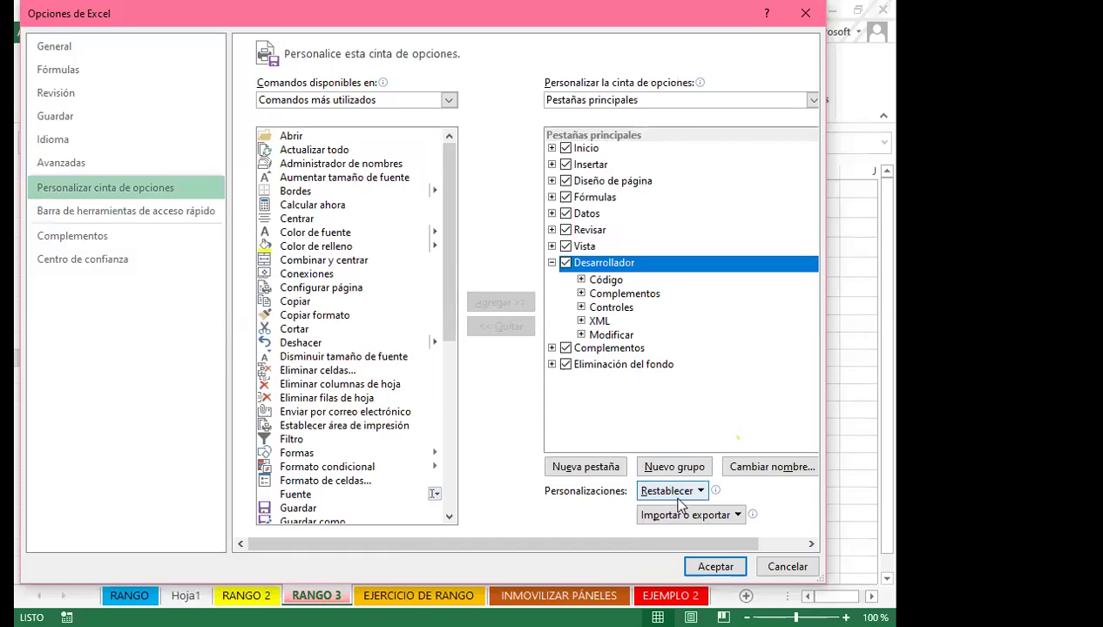
{"action": "left_click", "coordinate": [806, 13]}
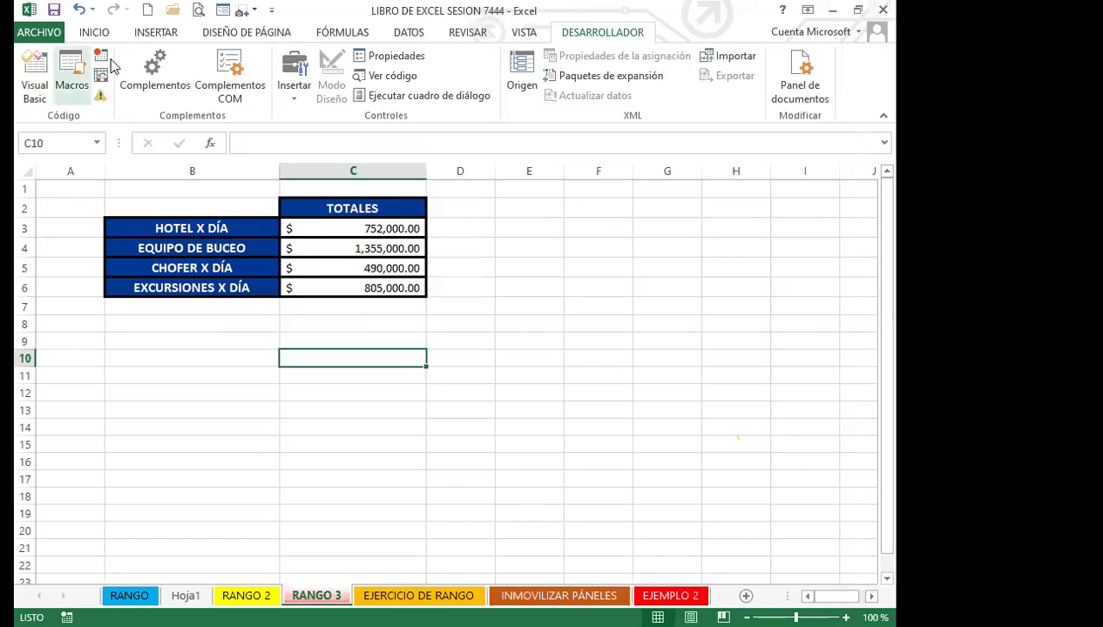
- Insert a VBA module with a volatile function CONTARCOLOR(celdaOrigen As Range, rango As Range) that counts cells in rango whose Interior.Color matches celdaOrigen
{"action": "left_click", "coordinate": [36, 69]}
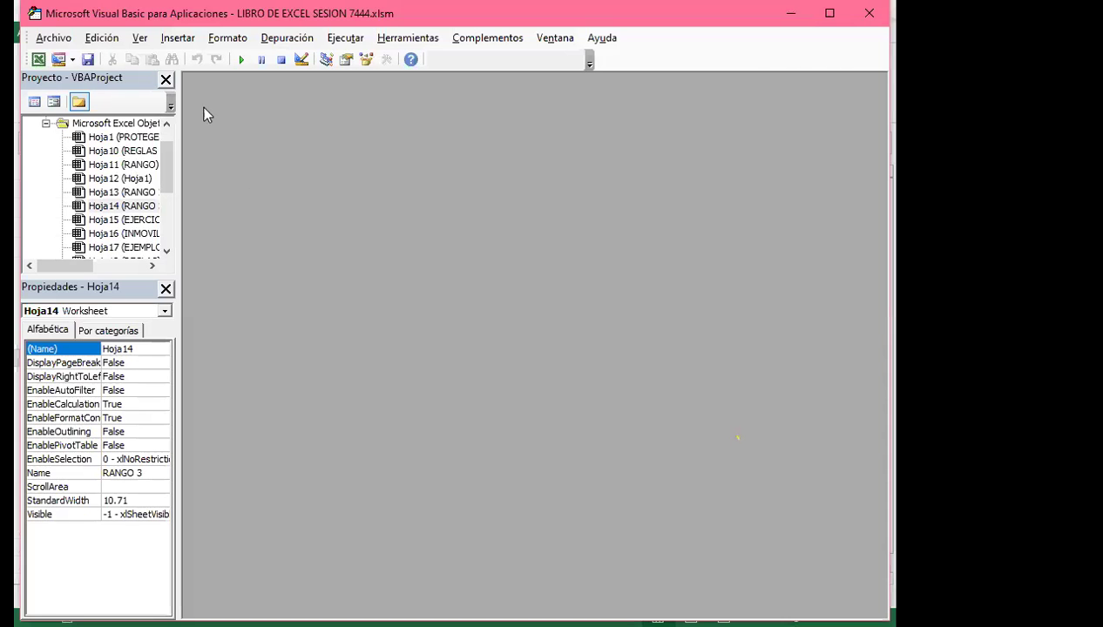
{"action": "left_click", "coordinate": [178, 37]}
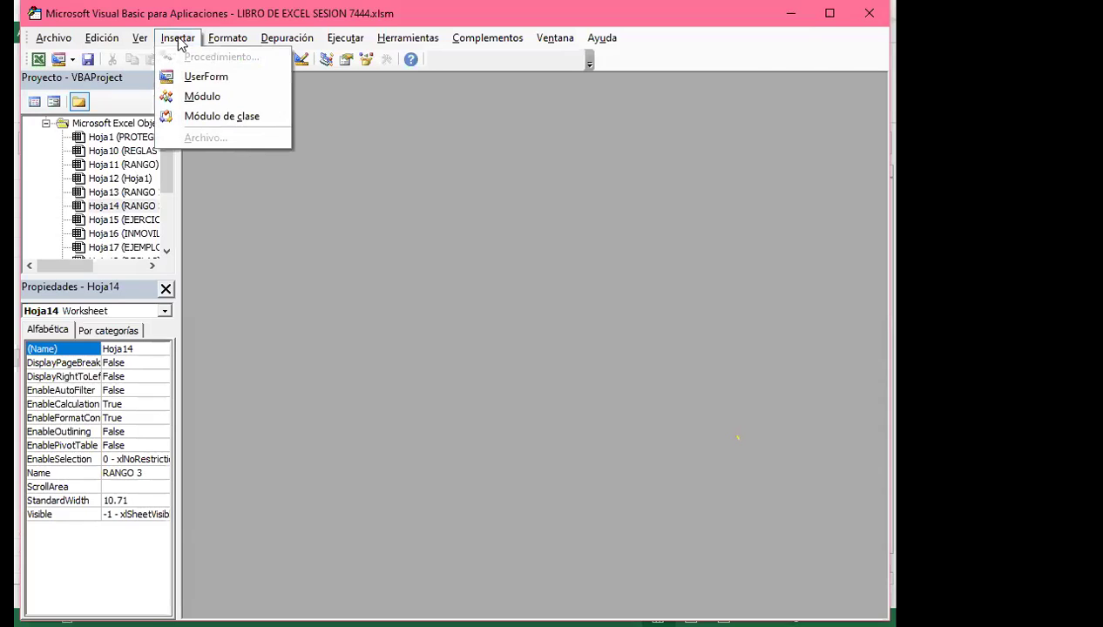
{"action": "left_click", "coordinate": [194, 97]}
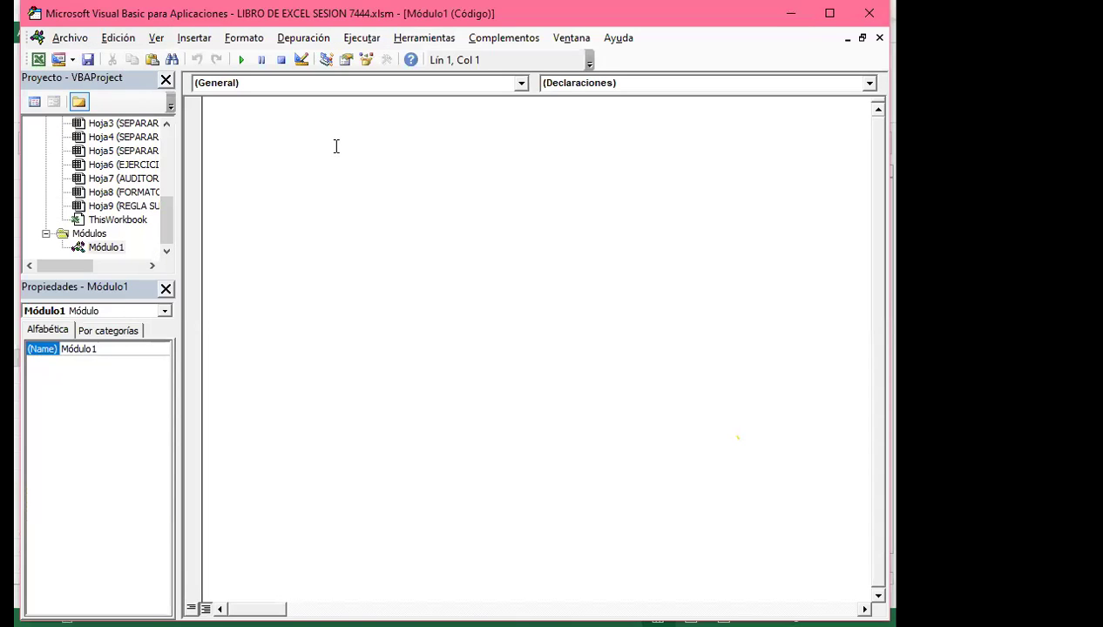
{"action": "type", "text": "Function CONTARCOLOR(celdaOrigen As Range, rango As Range)      Application.Volatile      'Variables     Dim celda As Range      'Recorremos todas las celdas del rango     For Each celda In rango          'Compara la propiedad Interior.Color         If celda.Interior.Color = celdaOrigen.Interior.Color Then             CONTARCOLOR = CONTARCOLOR + 1         End If      Next celda  End Function"}
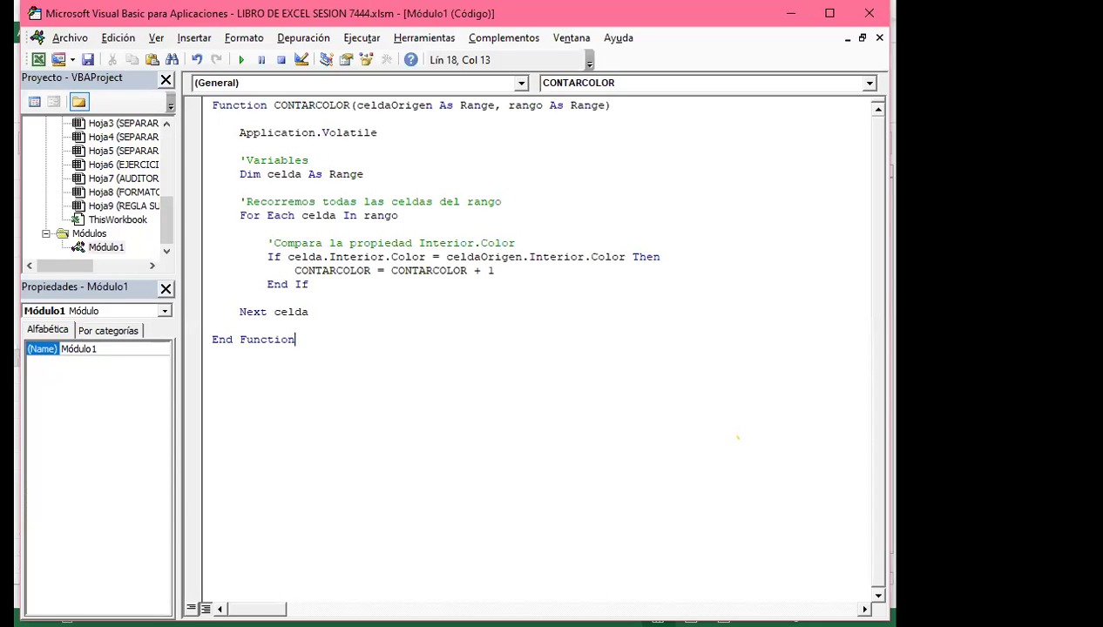
{"action": "key", "text": "alt+F11"}
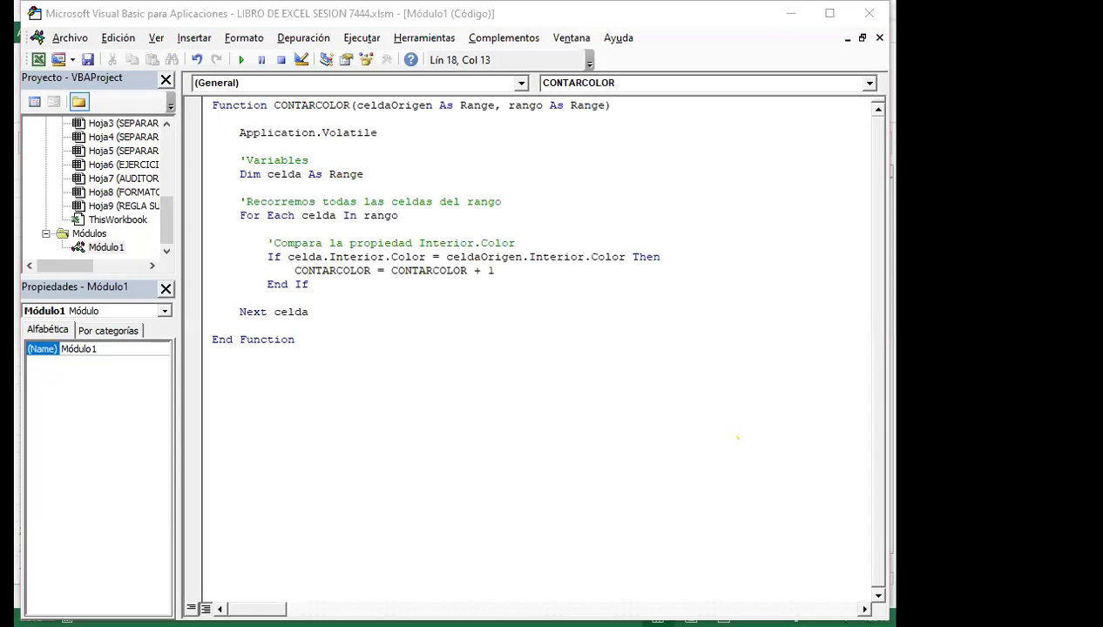
{"action": "key", "text": "alt+F11"}
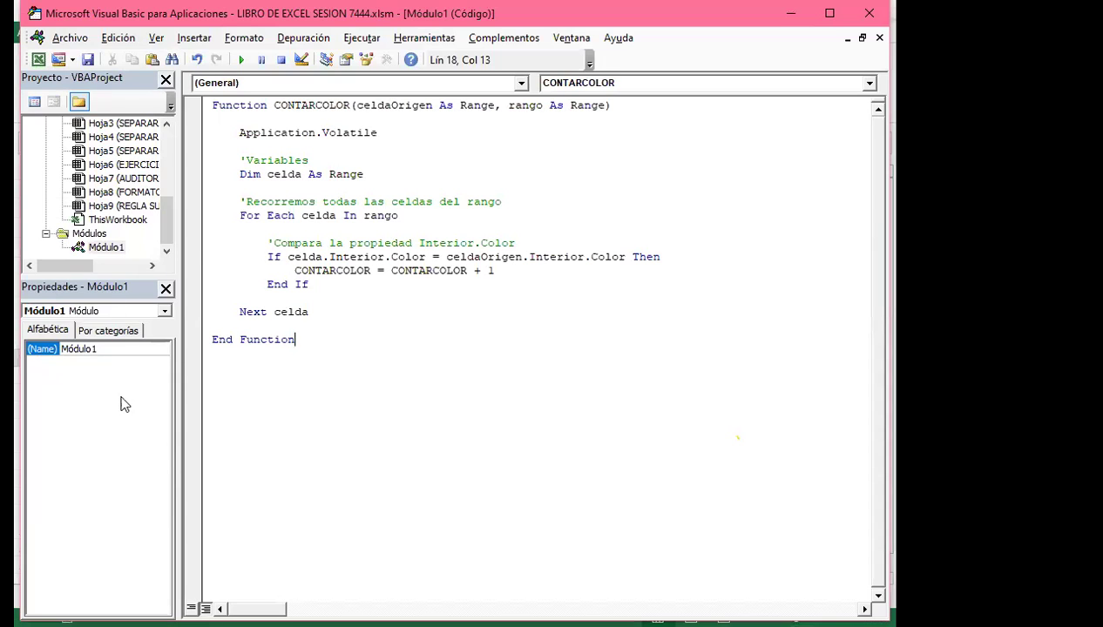
{"action": "left_click", "coordinate": [416, 395]}
{"action": "key", "text": "alt+F11"}
{"action": "type", "text": "="}
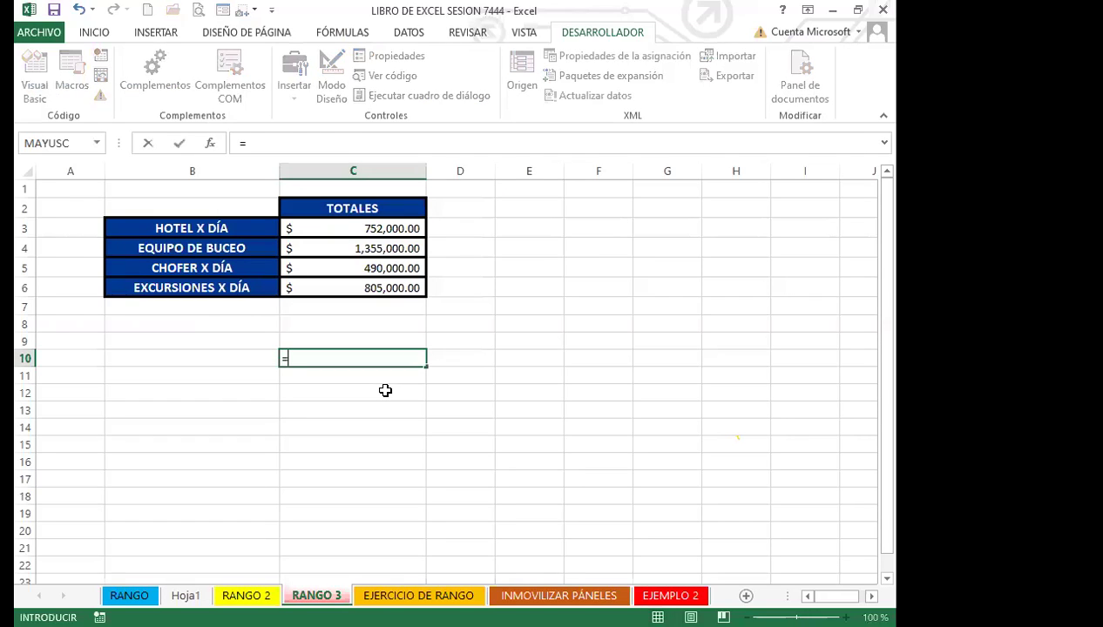
{"action": "type", "text": "CON"}
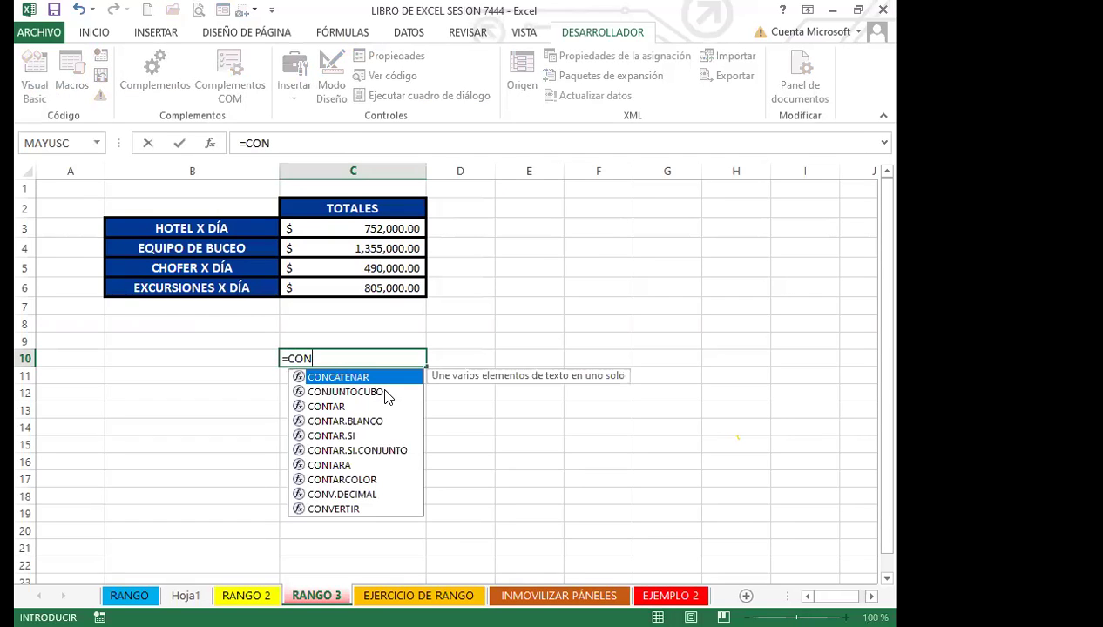
{"action": "type", "text": "TAR"}
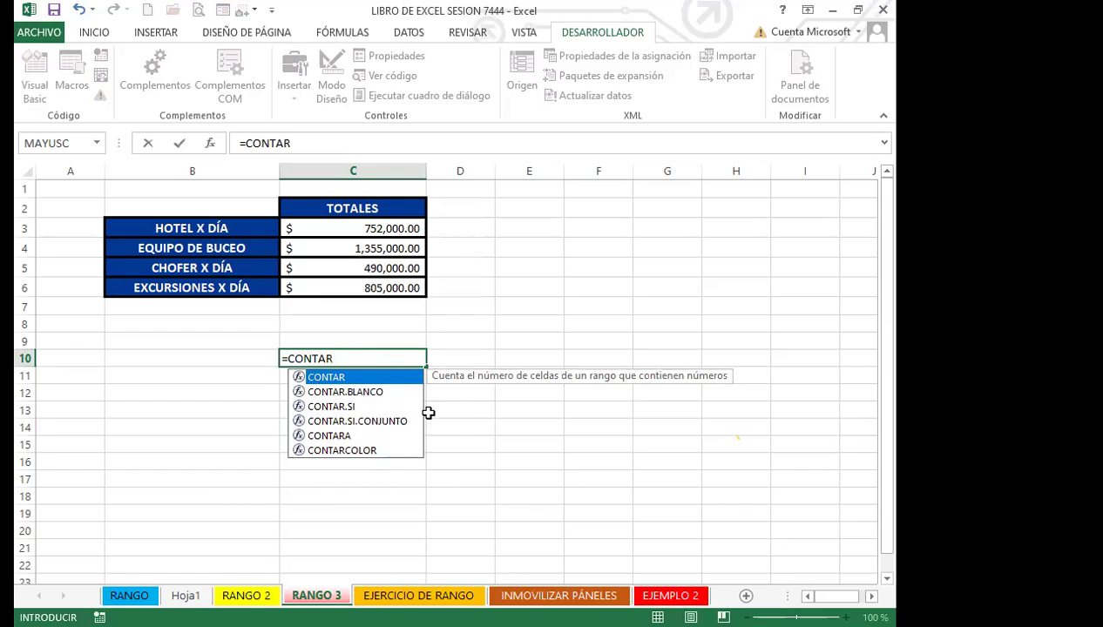
{"action": "key", "text": "BackSpace"}
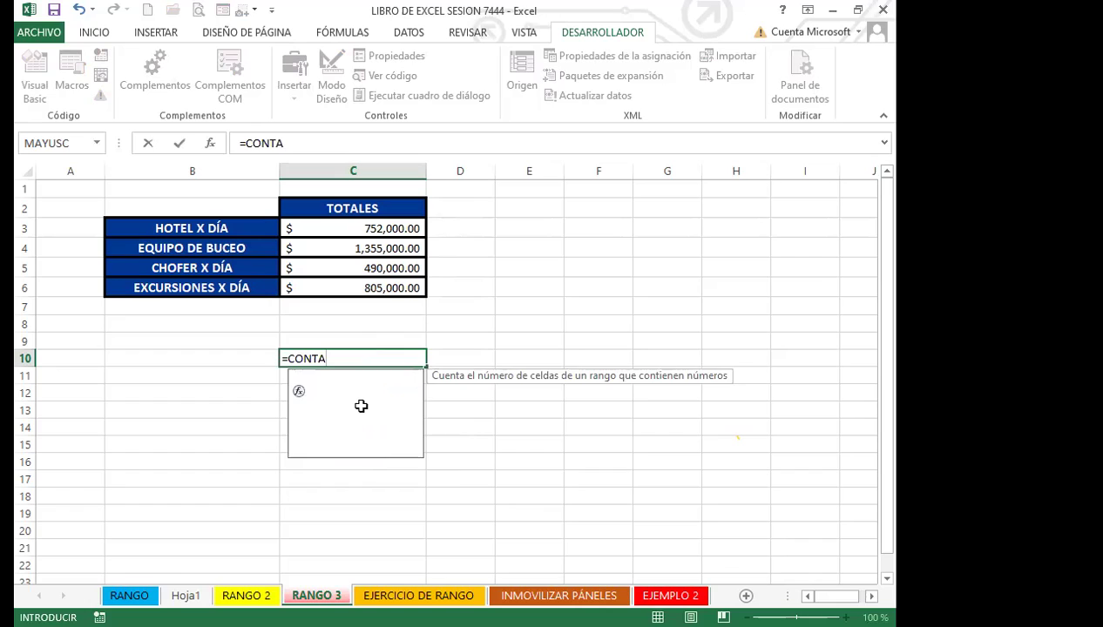
{"action": "key", "text": "Escape"}
{"action": "left_click", "coordinate": [360, 408]}
{"action": "left_click", "coordinate": [381, 359]}
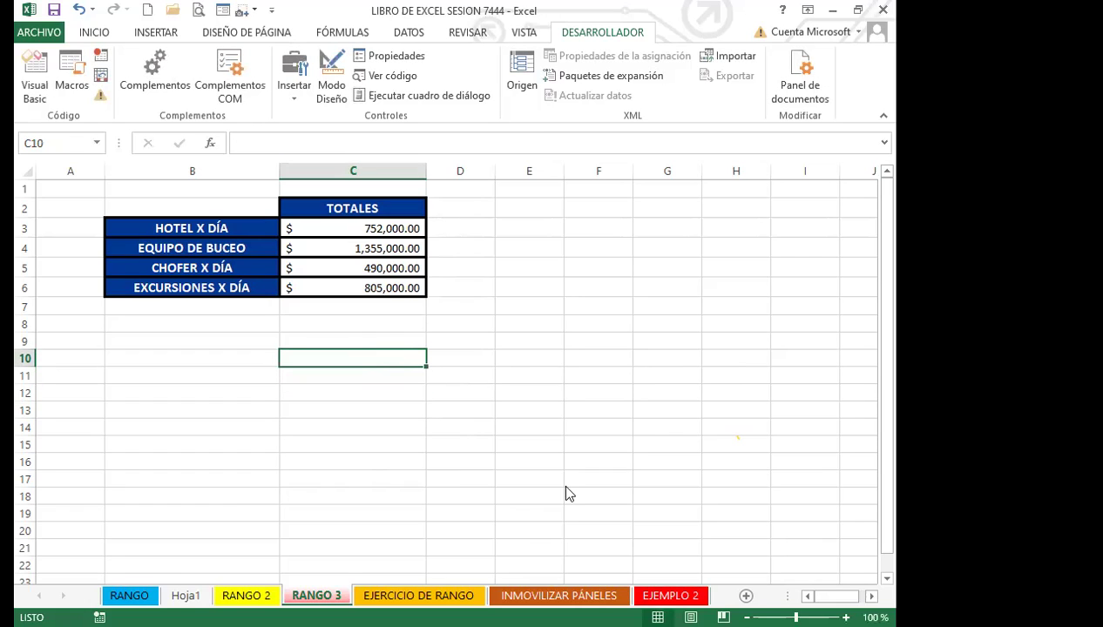
- Close the Visual Basic editor and enter =CONTARCOLOR(B6;B3:B6) in C10 of the RANGO 3 sheet to count the label cells matching B6's fill color
{"action": "key", "text": "alt+F11"}
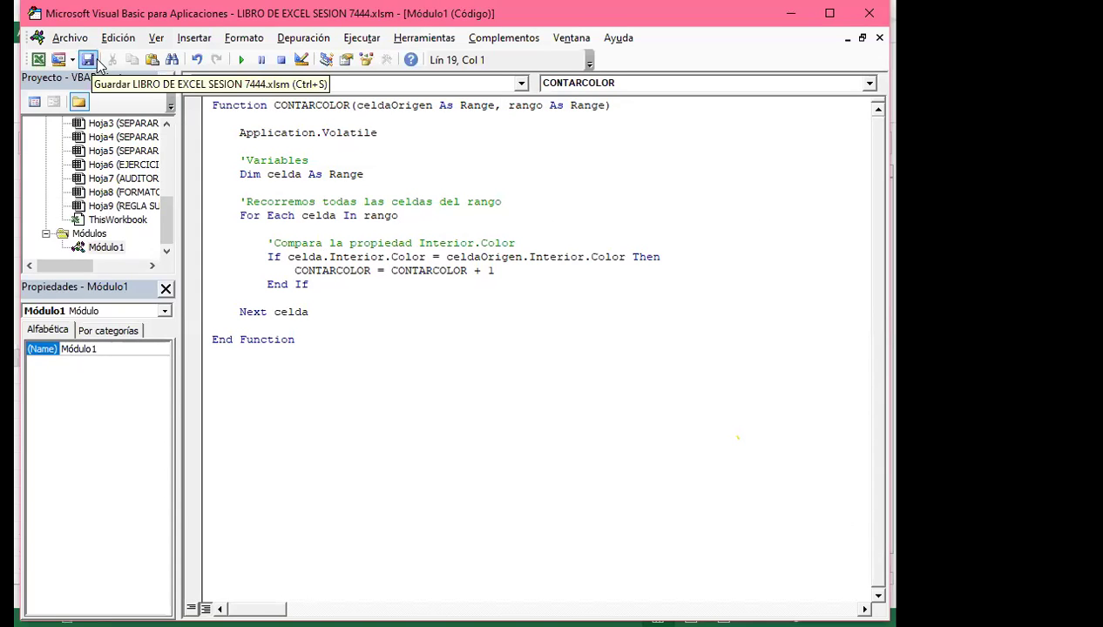
{"action": "left_click", "coordinate": [859, 16]}
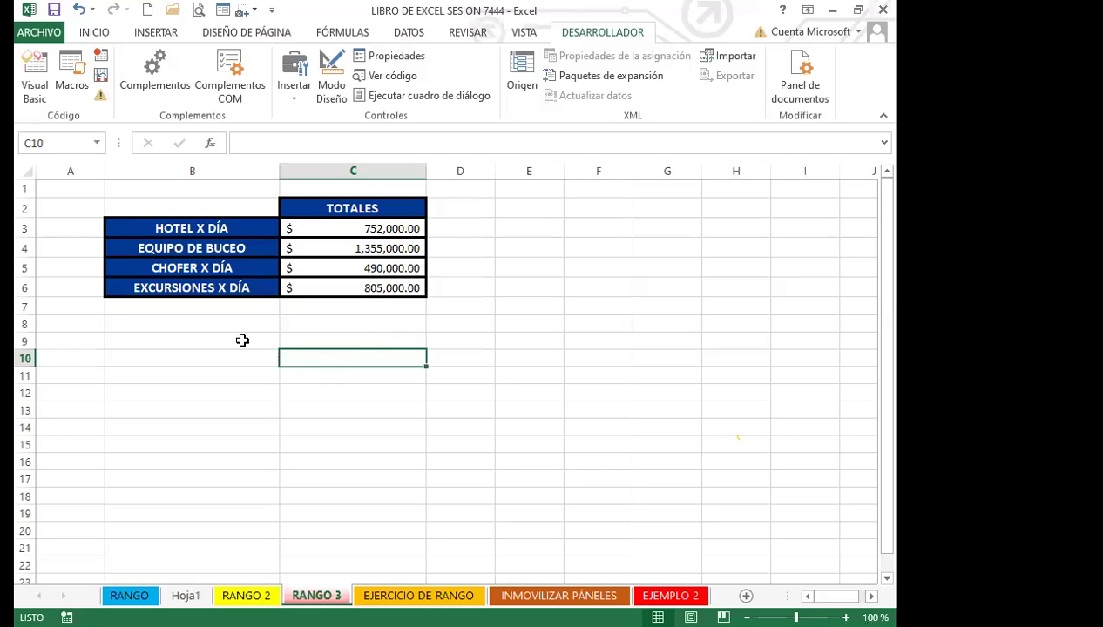
{"action": "type", "text": "="}
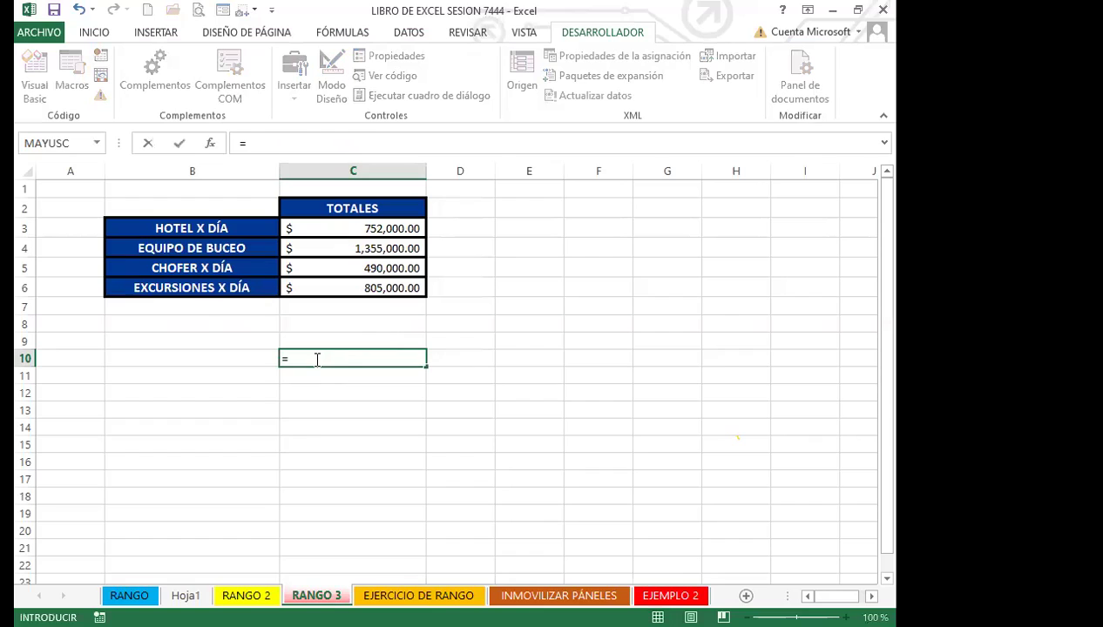
{"action": "type", "text": "CONTAR"}
{"action": "left_click", "coordinate": [319, 450]}
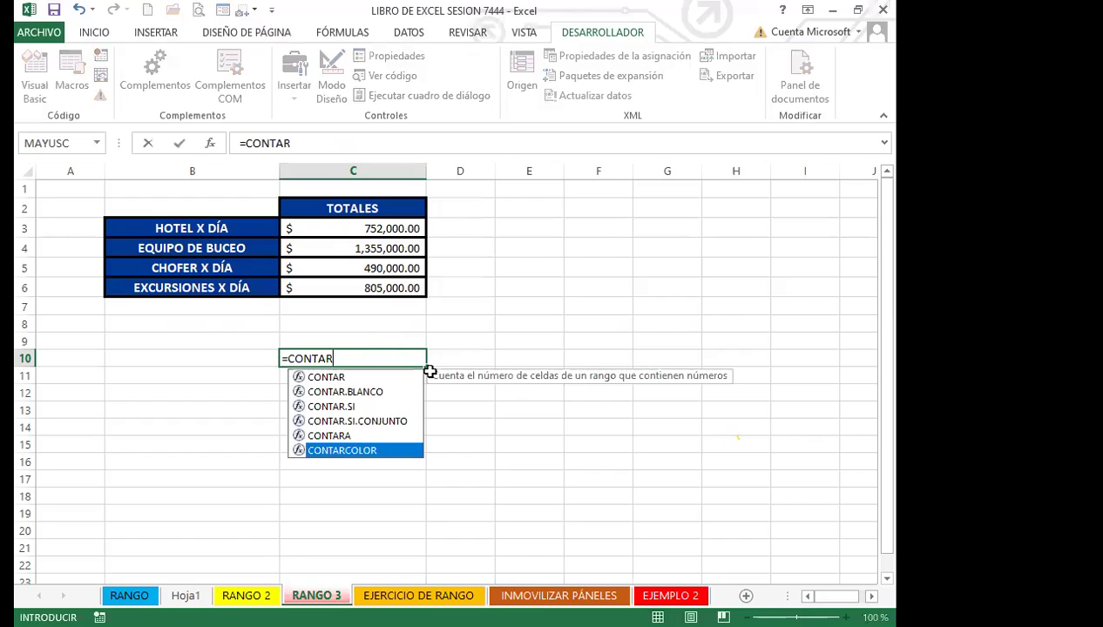
{"action": "key", "text": "Tab"}
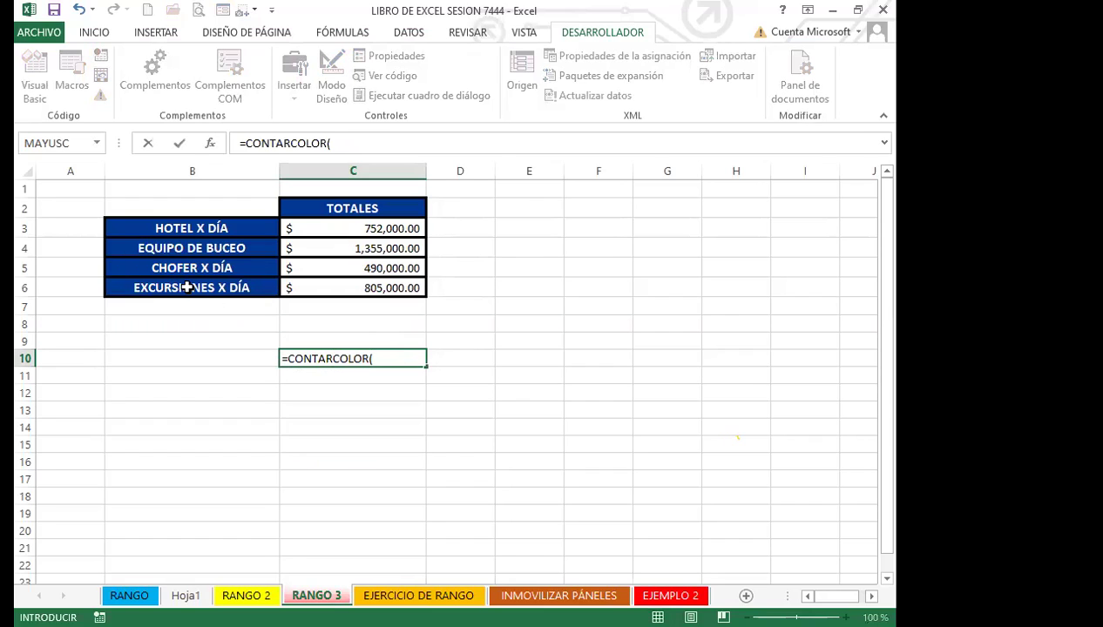
{"action": "left_click", "coordinate": [187, 288]}
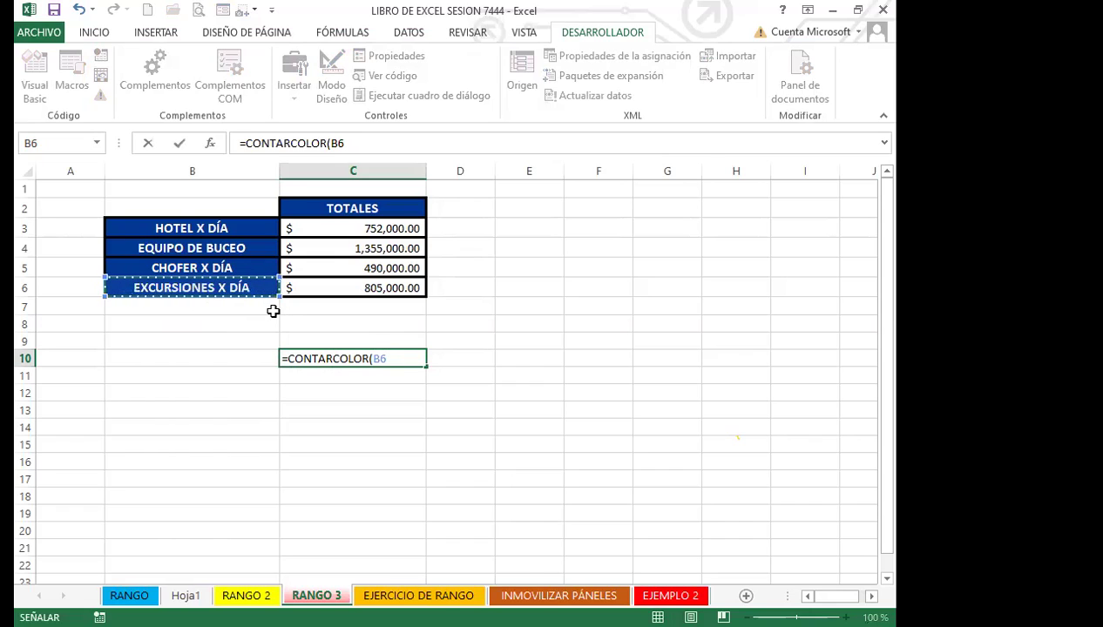
{"action": "type", "text": ";"}
{"action": "left_click_drag", "start_coordinate": [246, 228], "coordinate": [241, 288]}
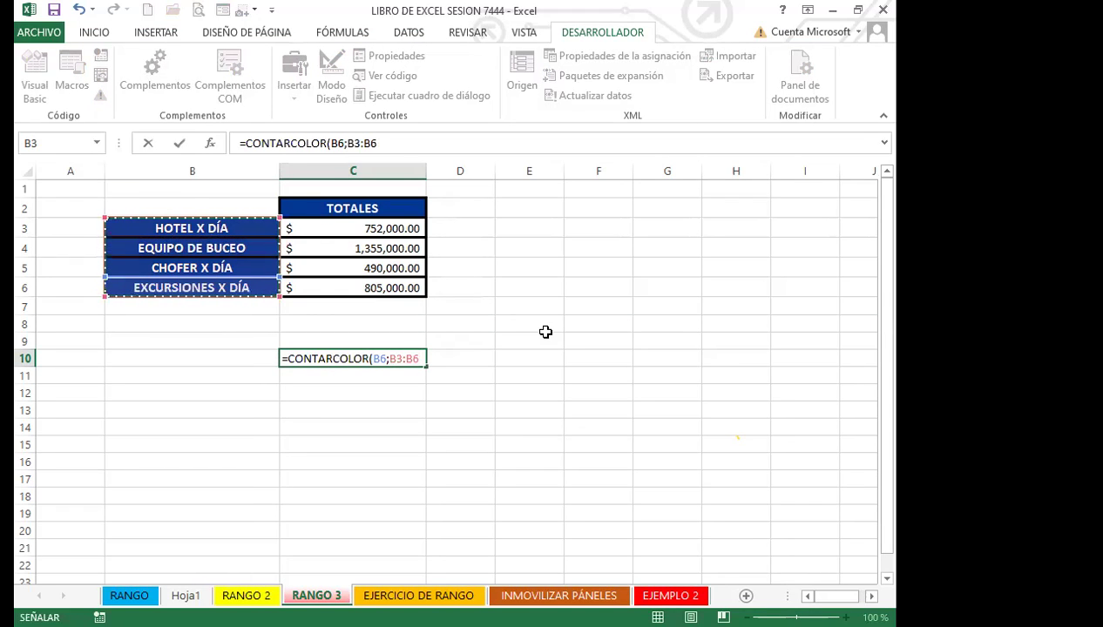
{"action": "type", "text": ")"}
{"action": "key", "text": "Return"}
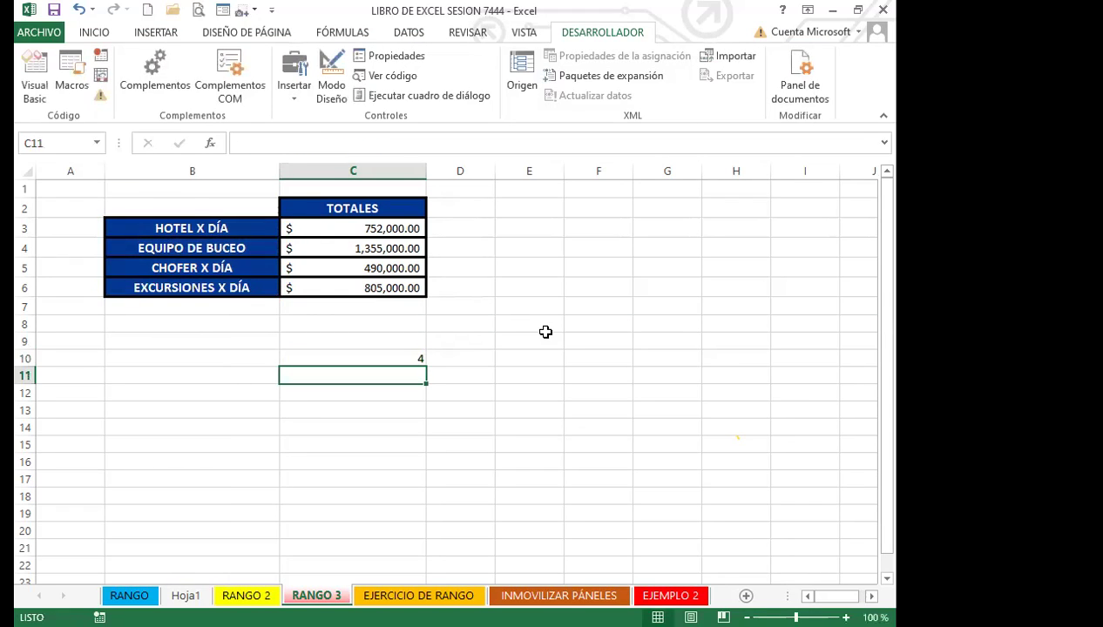
- Fill the cells E3:E9 beside the totals table with yellow
{"action": "left_click", "coordinate": [387, 359]}
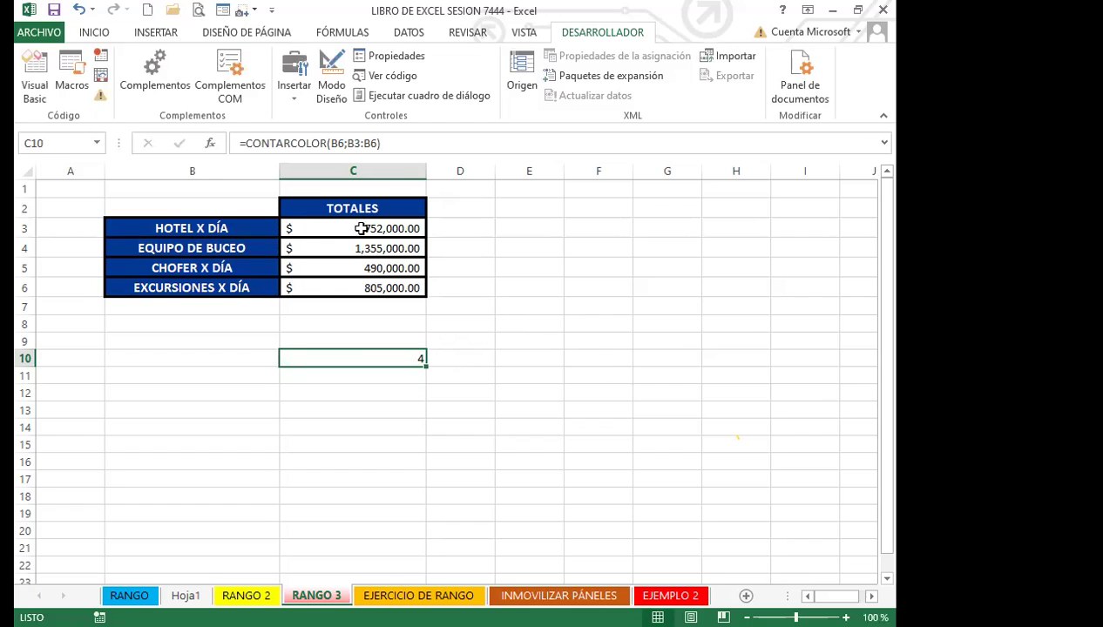
{"action": "left_click", "coordinate": [96, 33]}
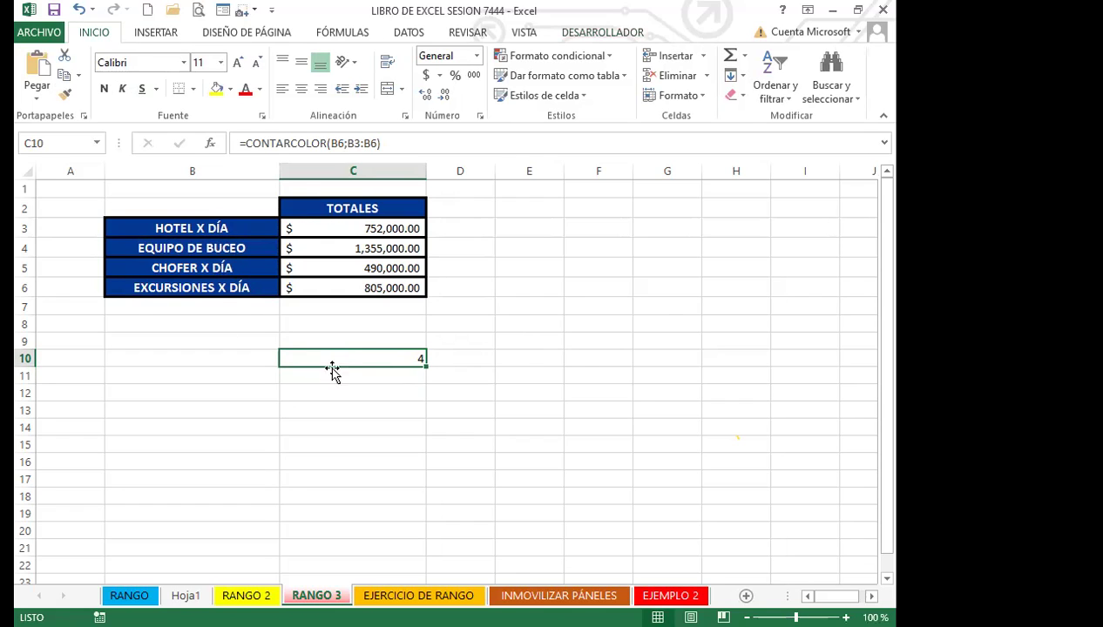
{"action": "left_click_drag", "start_coordinate": [514, 225], "coordinate": [524, 347]}
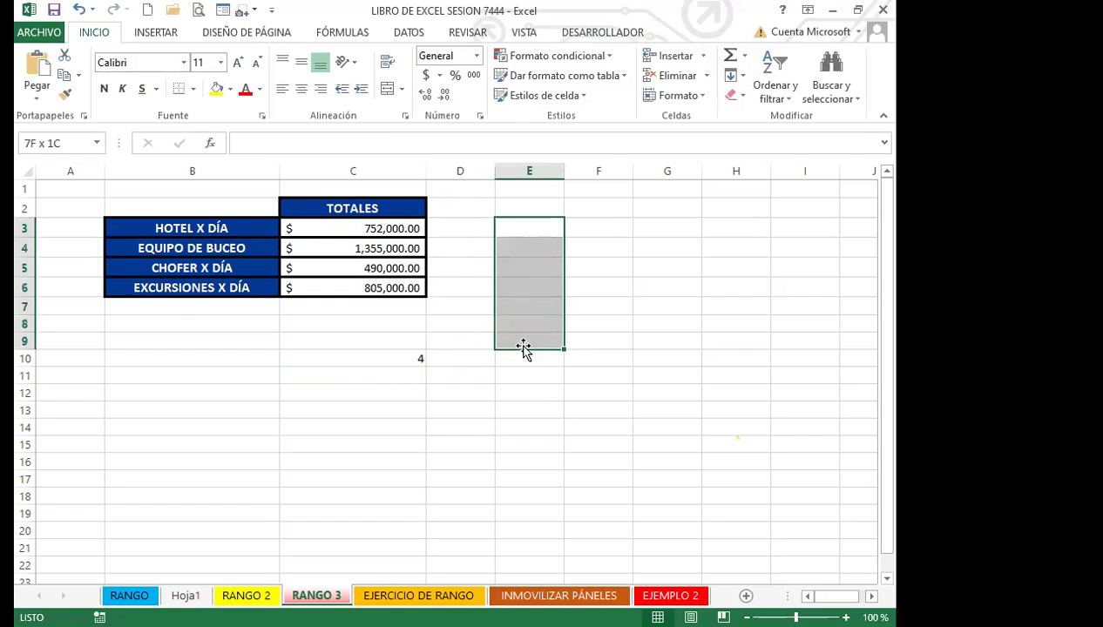
{"action": "left_click", "coordinate": [216, 88]}
- Enter =CONTARCOLOR(E9;E3:E9) in F10 to count the yellow cells
{"action": "left_click", "coordinate": [601, 357]}
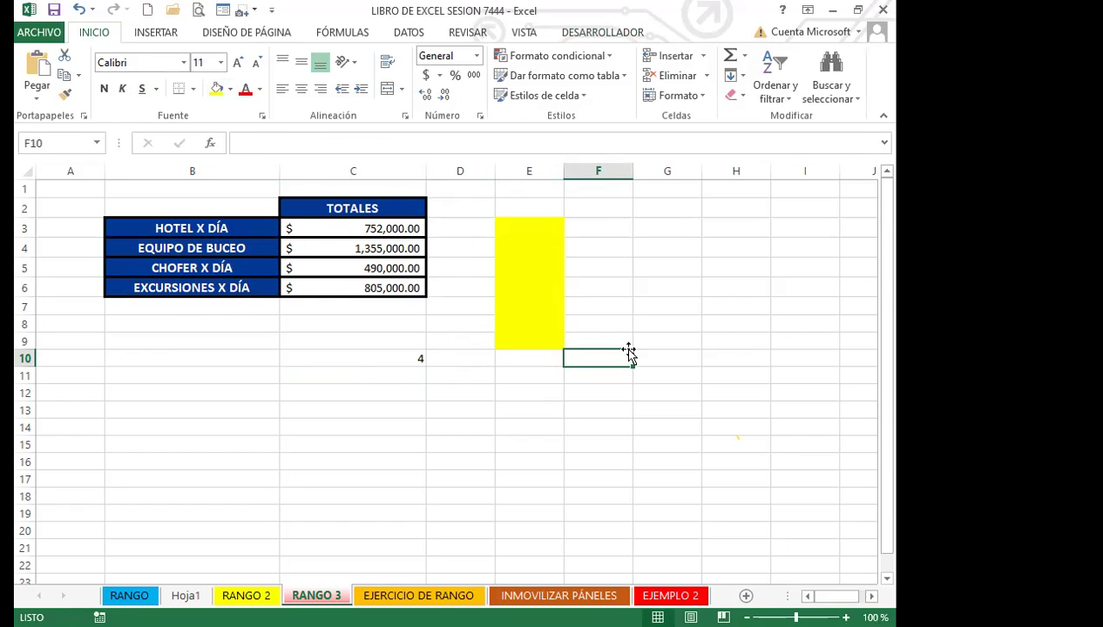
{"action": "type", "text": "="}
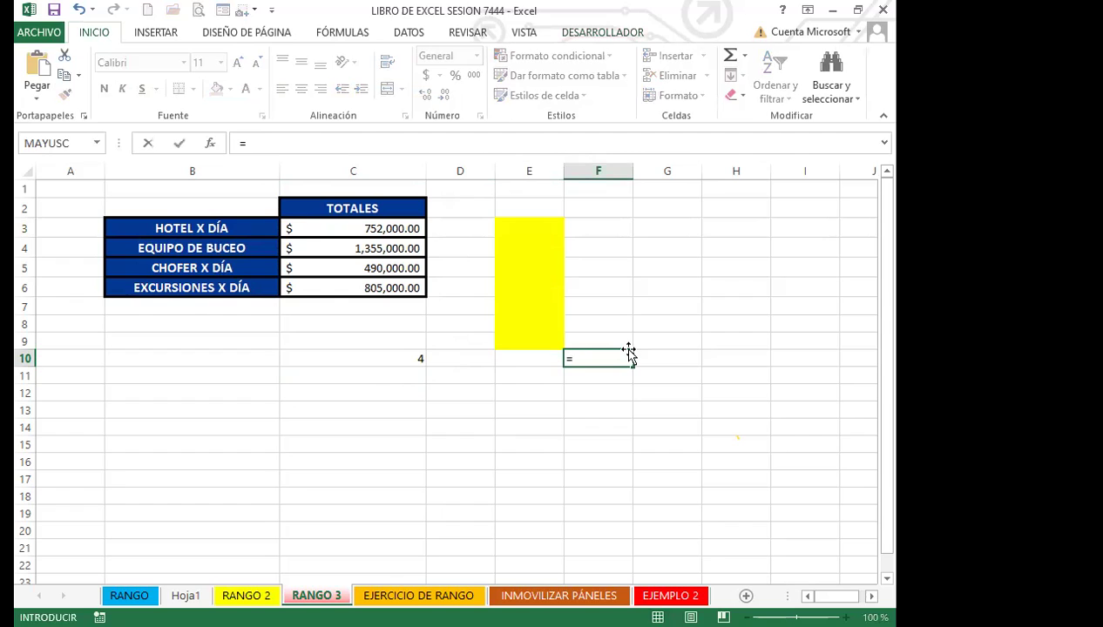
{"action": "type", "text": "CON"}
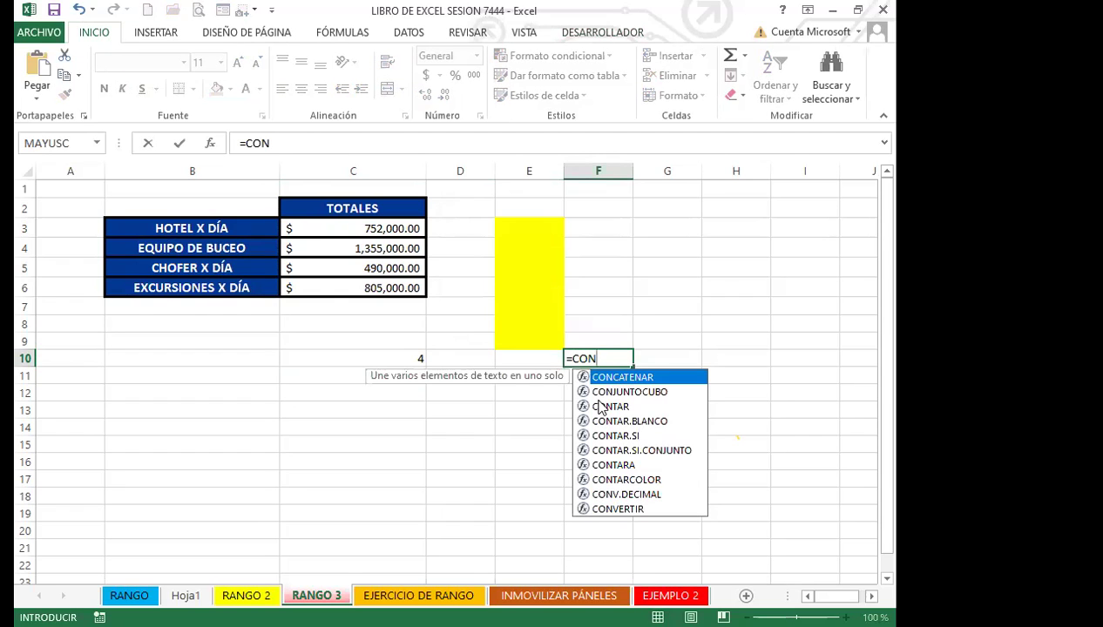
{"action": "left_click", "coordinate": [628, 479]}
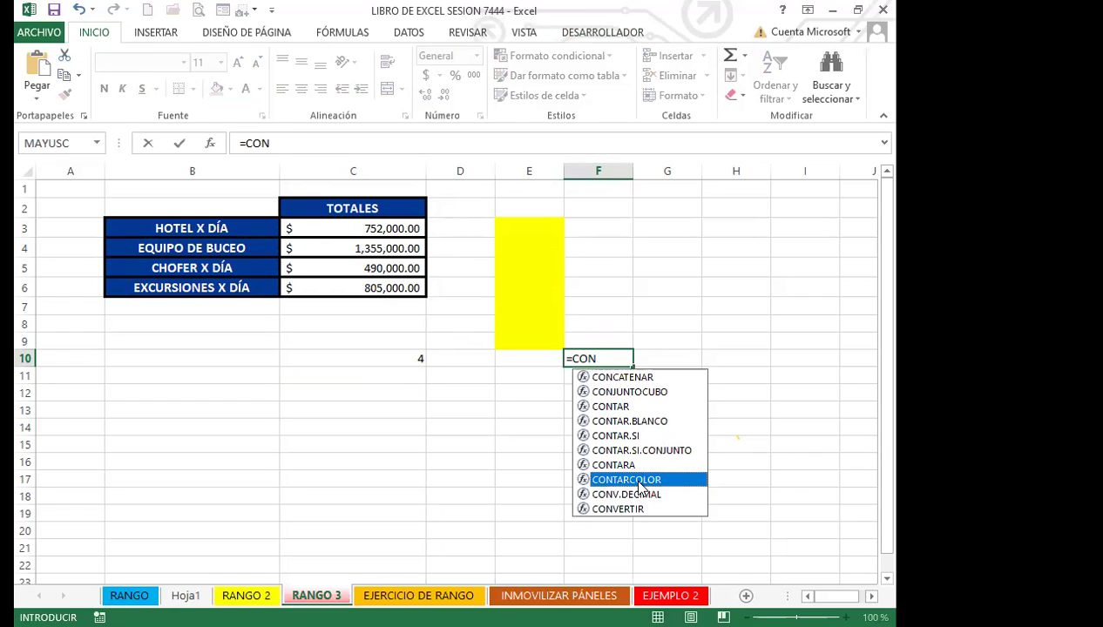
{"action": "double_click", "coordinate": [641, 485]}
{"action": "left_click", "coordinate": [521, 338]}
{"action": "type", "text": ";"}
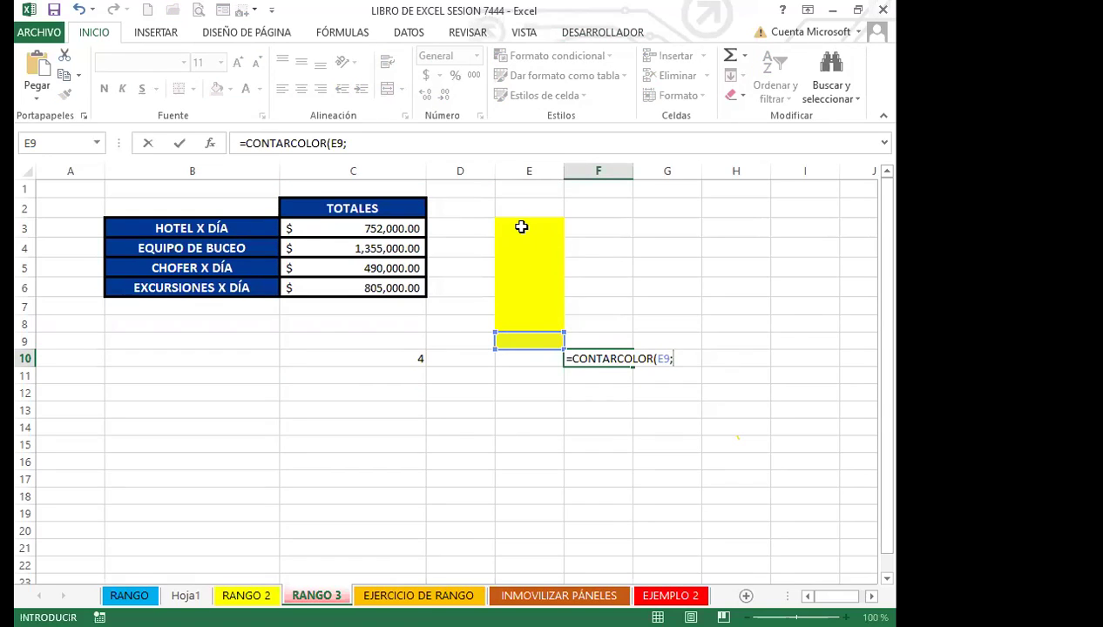
{"action": "left_click", "coordinate": [522, 228]}
{"action": "left_click_drag", "start_coordinate": [521, 243], "coordinate": [532, 343]}
{"action": "type", "text": ")"}
{"action": "key", "text": "Return"}
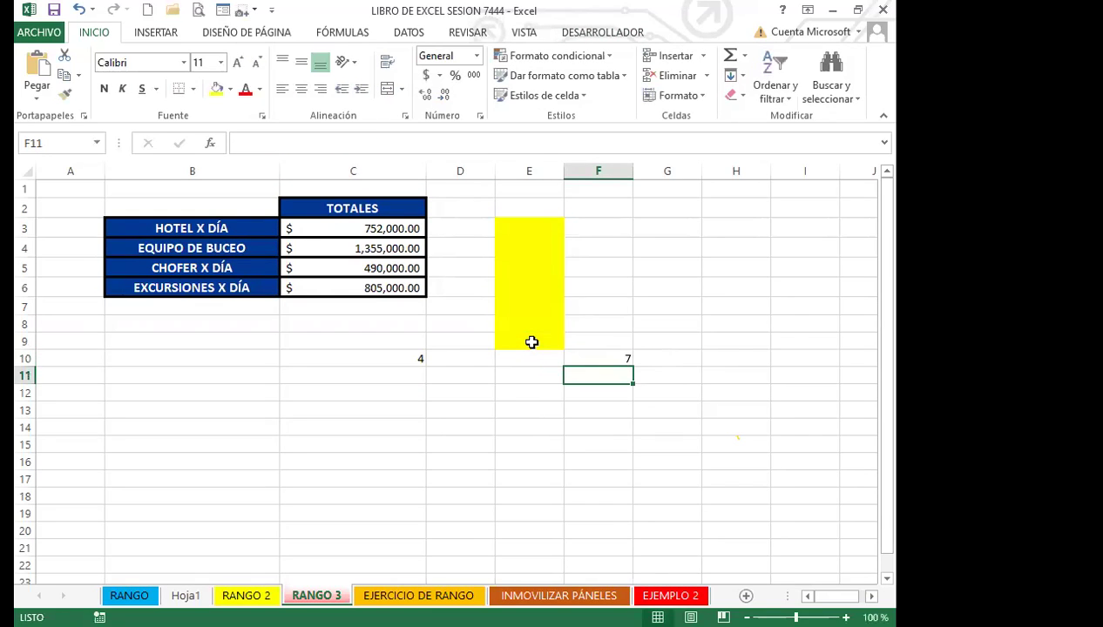
{"action": "left_click", "coordinate": [596, 357]}
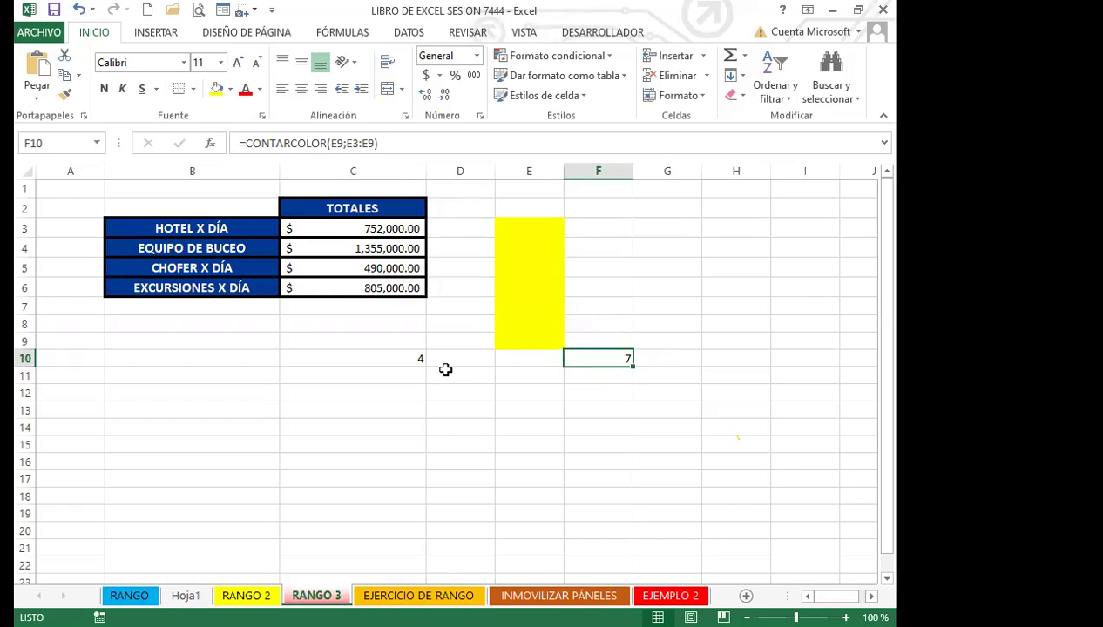
{"action": "left_click", "coordinate": [445, 359]}
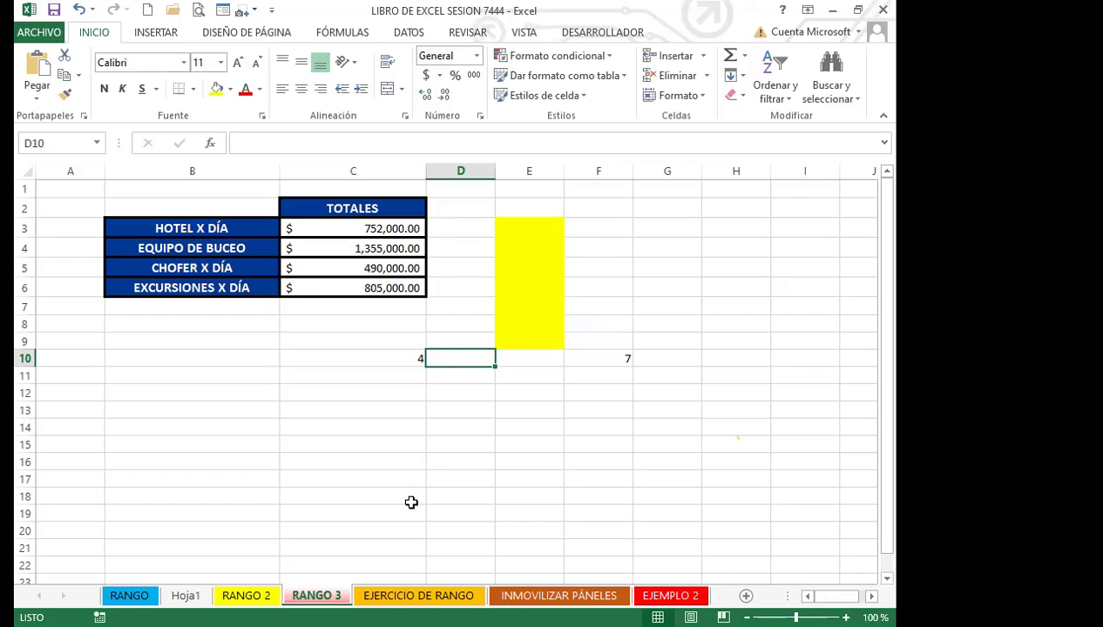
- Clear the CONTARCOLOR formulas in C10 and F10 and delete the yellow-filled column E
{"action": "left_click", "coordinate": [347, 392]}
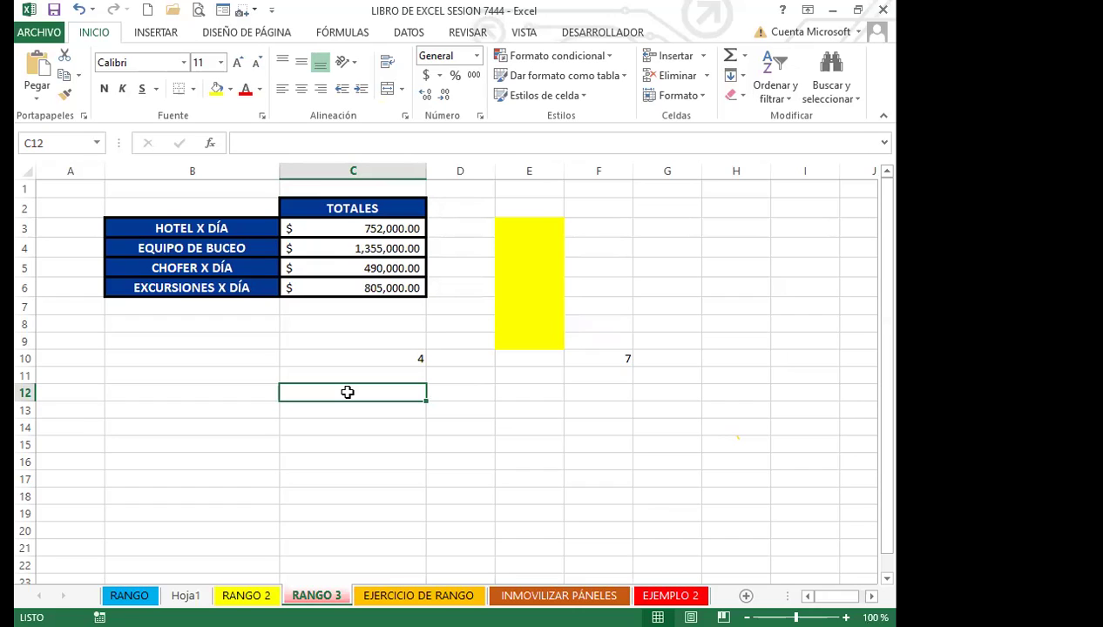
{"action": "left_click", "coordinate": [373, 356]}
{"action": "key", "text": "Delete"}
{"action": "left_click", "coordinate": [584, 359]}
{"action": "left_click", "coordinate": [529, 171]}
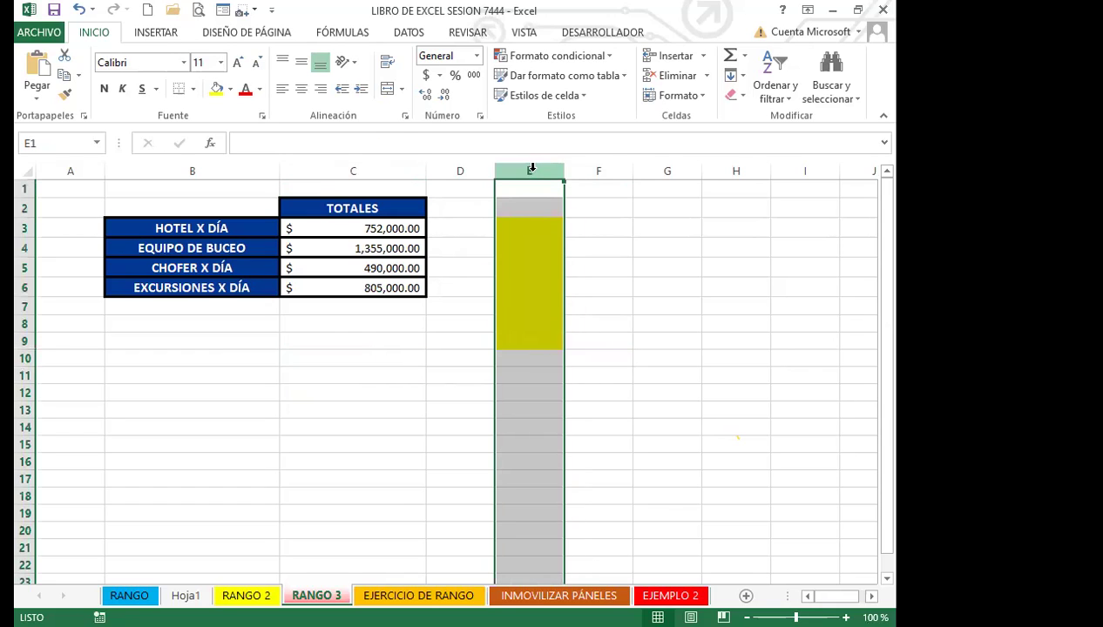
{"action": "left_click", "coordinate": [672, 76]}
{"action": "left_click", "coordinate": [435, 359]}
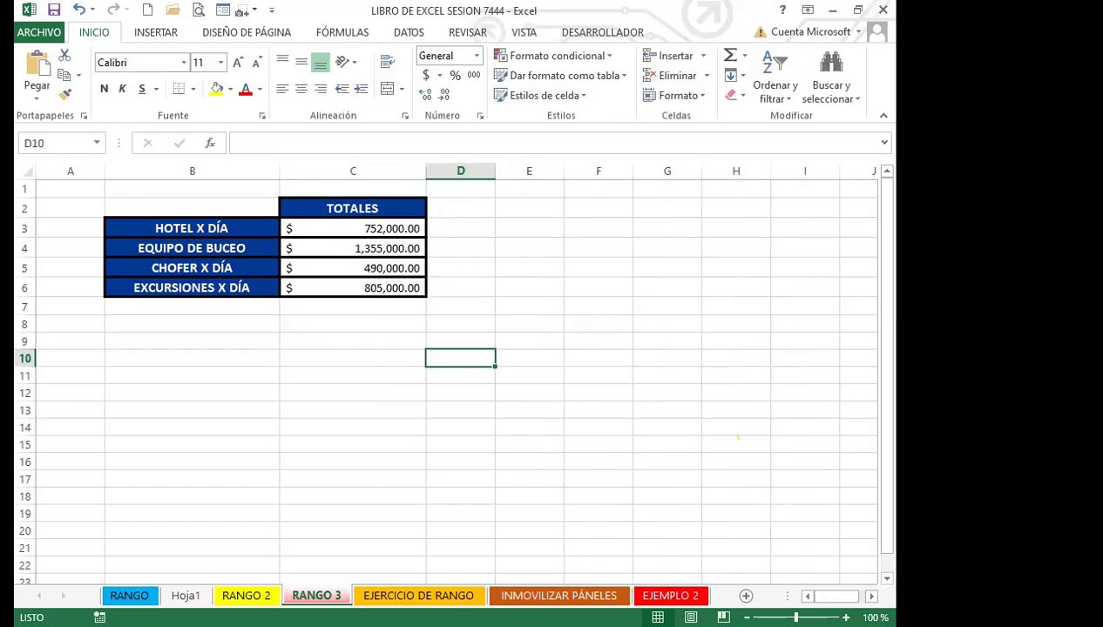
{"action": "left_click", "coordinate": [392, 342]}
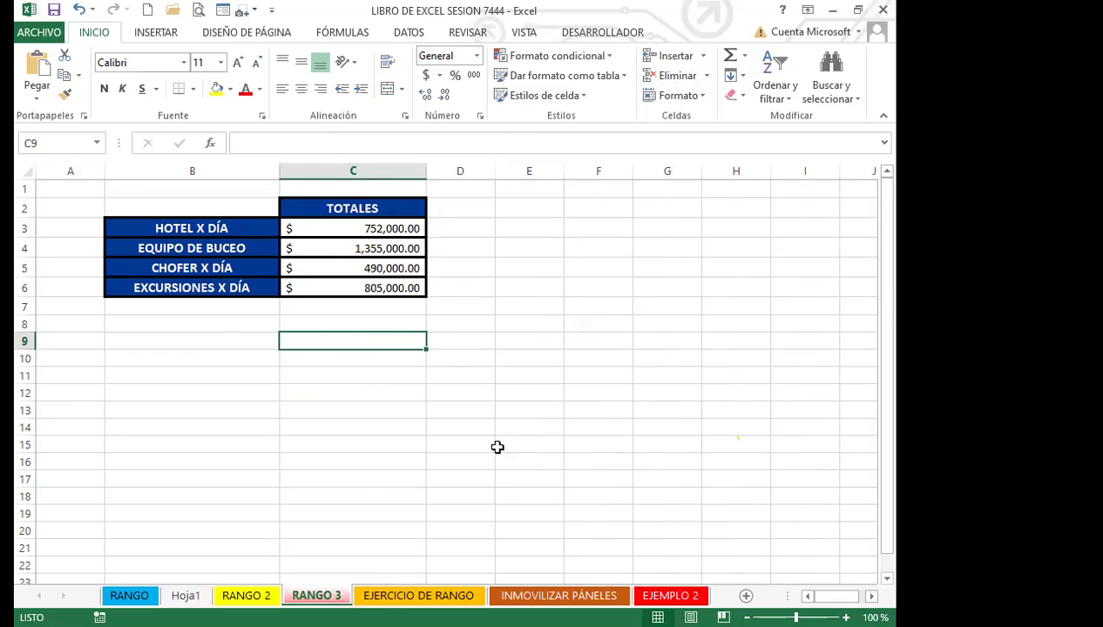
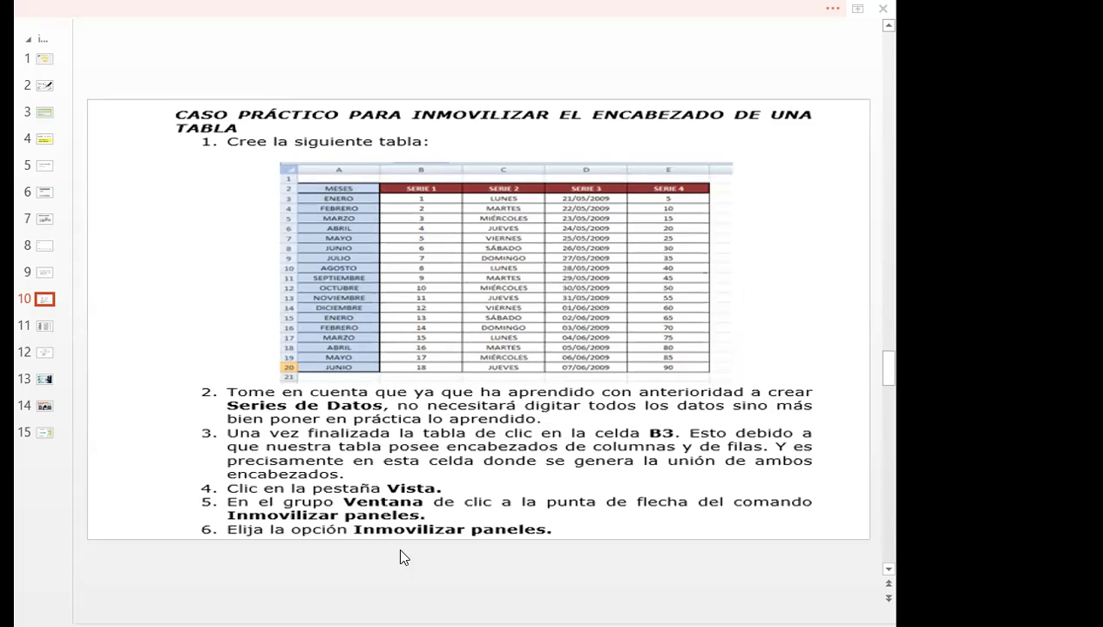
- Switch from the slides to the Excel workbook and open the INMOVILIZAR PÁNELES sheet
{"action": "key", "text": "alt+Tab"}
{"action": "key", "text": "ctrl+Page_Down"}
{"action": "key", "text": "ctrl+Page_Down"}
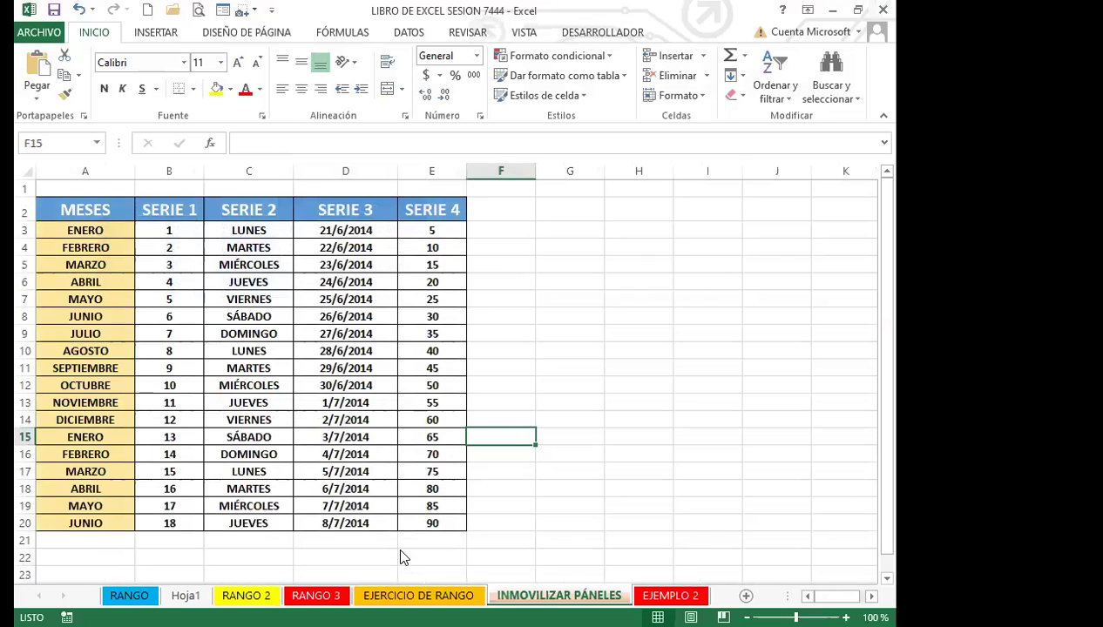
- Extend the table's series from A11:E20 down to row 159 with autofill
{"action": "left_click", "coordinate": [288, 415]}
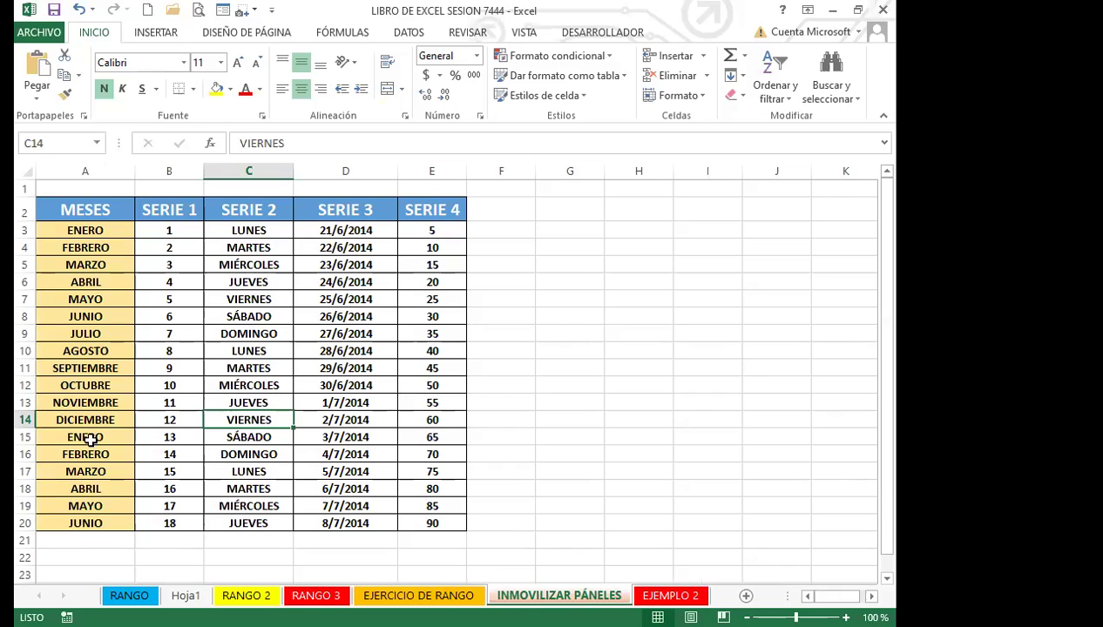
{"action": "left_click_drag", "start_coordinate": [77, 367], "coordinate": [444, 527]}
{"action": "left_click", "coordinate": [527, 471]}
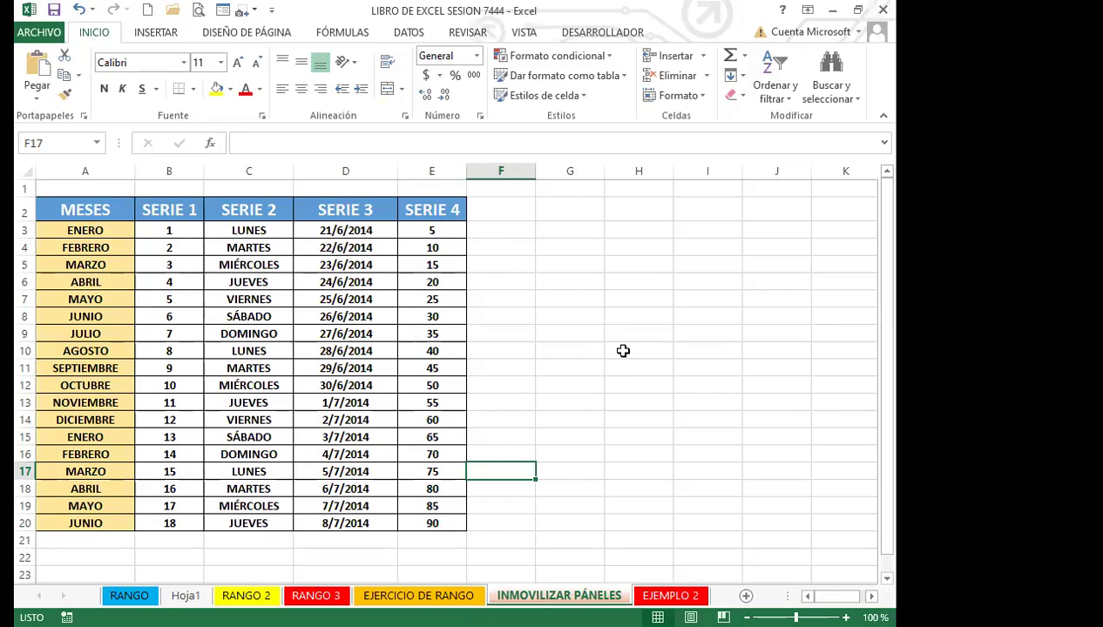
{"action": "left_click_drag", "start_coordinate": [80, 368], "coordinate": [470, 562]}
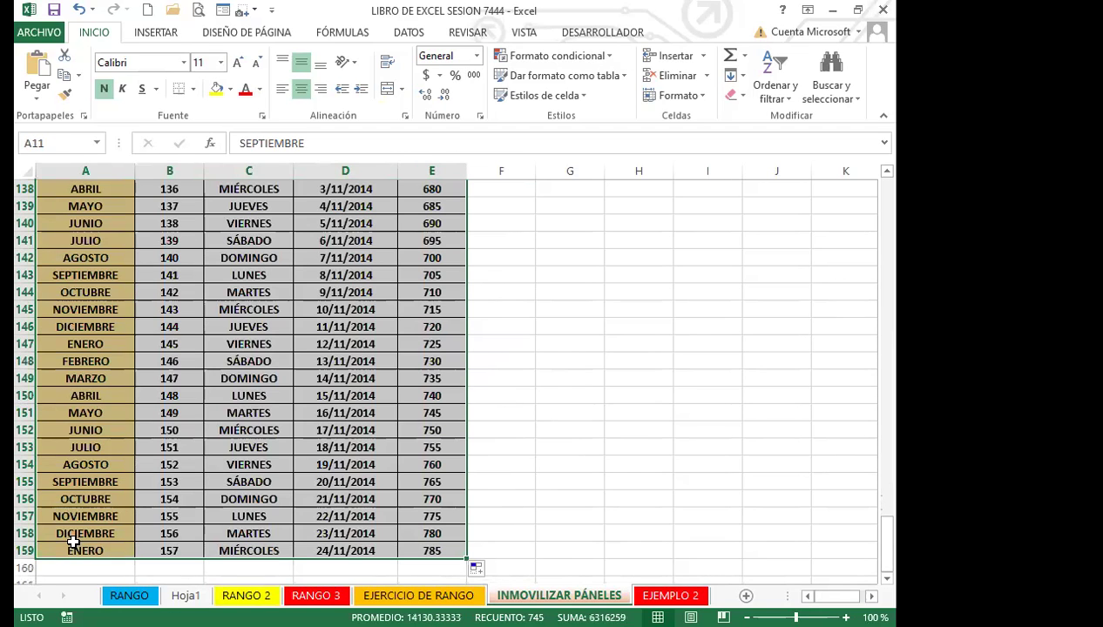
{"action": "scroll", "coordinate": [87, 521], "scroll_direction": "up", "scroll_amount": 18}
{"action": "scroll", "coordinate": [103, 504], "scroll_direction": "up", "scroll_amount": 20}
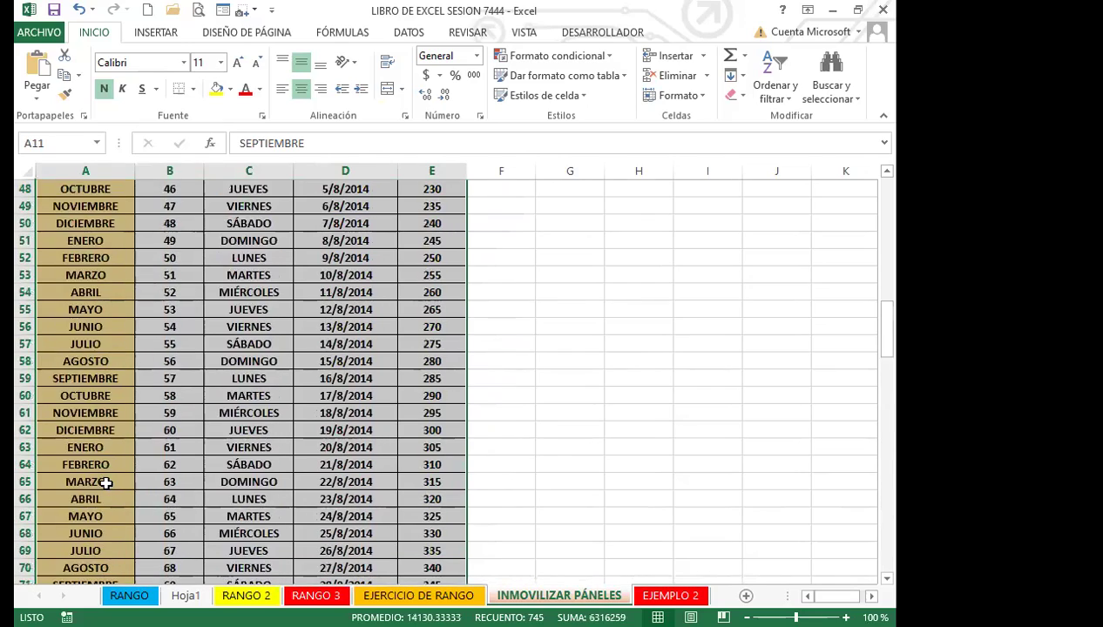
{"action": "left_click", "coordinate": [164, 442]}
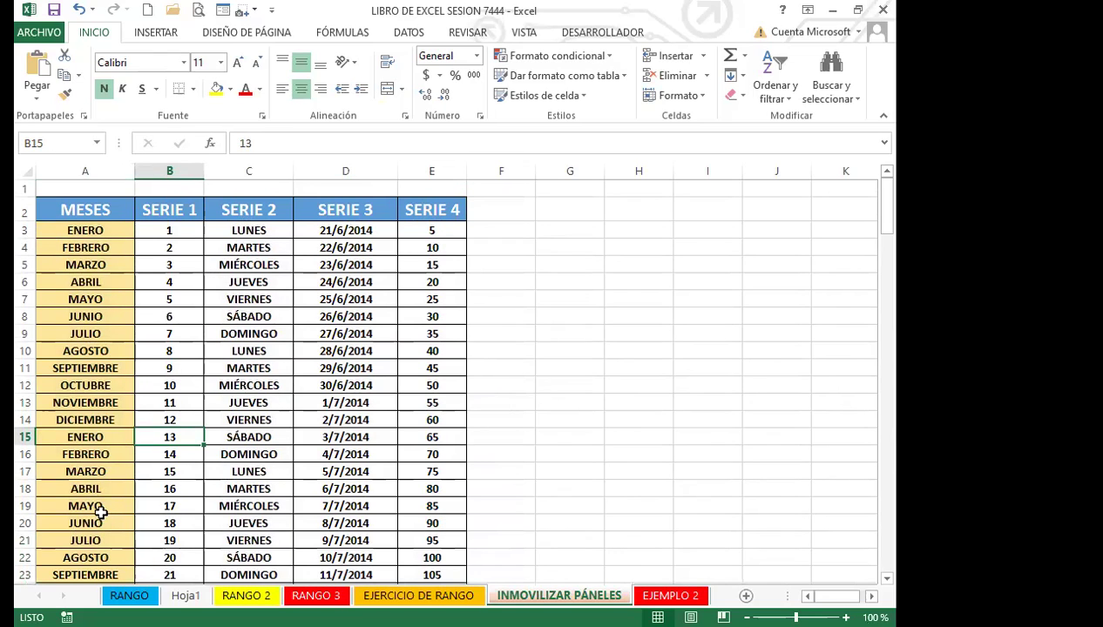
- Examine the extended table down to its last rows and sideways, checking whether the header row and the MESES column stay in view
{"action": "scroll", "coordinate": [99, 493], "scroll_direction": "down", "scroll_amount": 18}
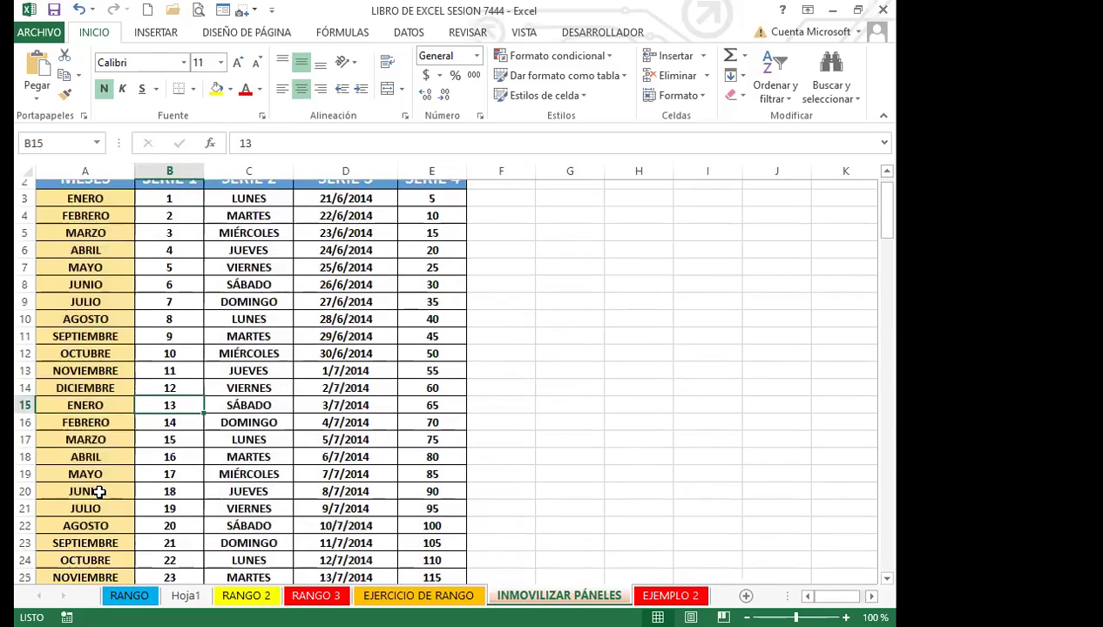
{"action": "scroll", "coordinate": [99, 495], "scroll_direction": "down", "scroll_amount": 20}
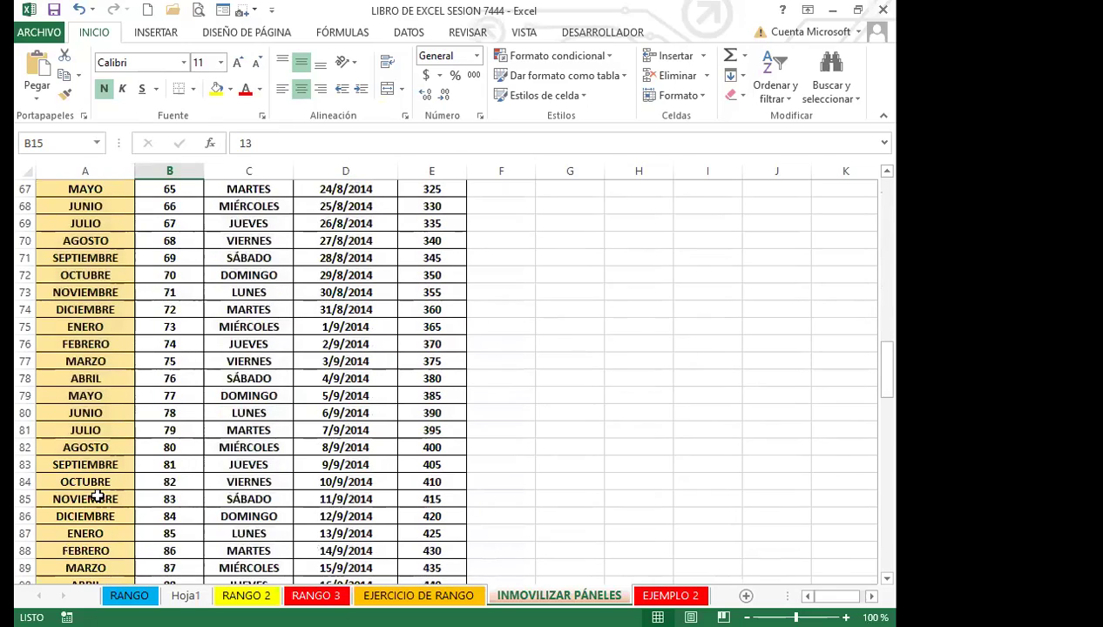
{"action": "scroll", "coordinate": [99, 495], "scroll_direction": "down", "scroll_amount": 11}
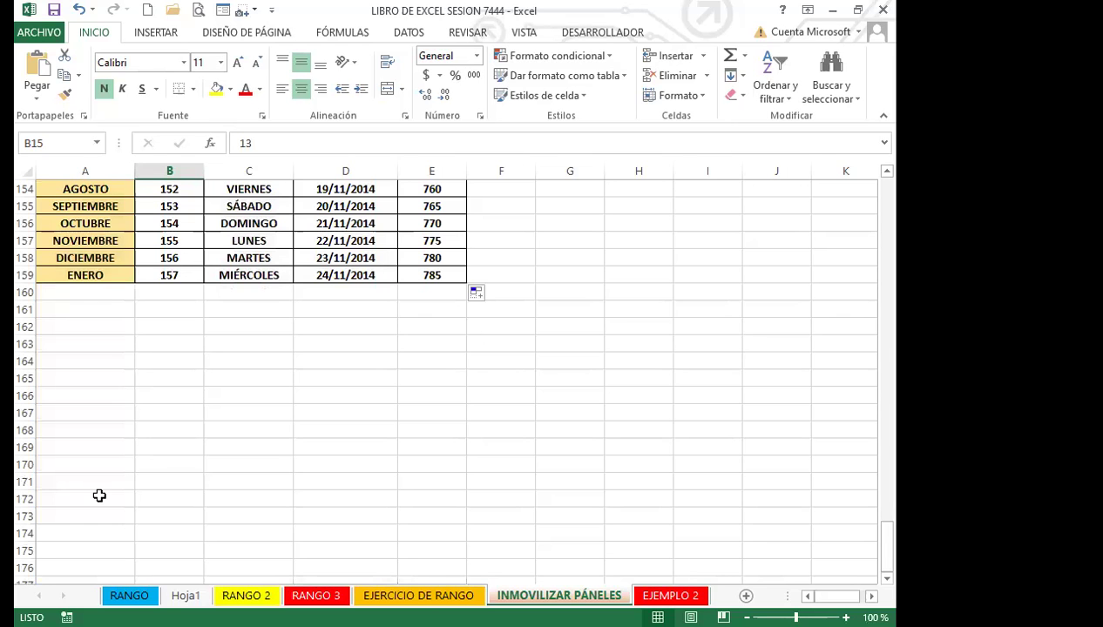
{"action": "scroll", "coordinate": [99, 496], "scroll_direction": "up", "scroll_amount": 20}
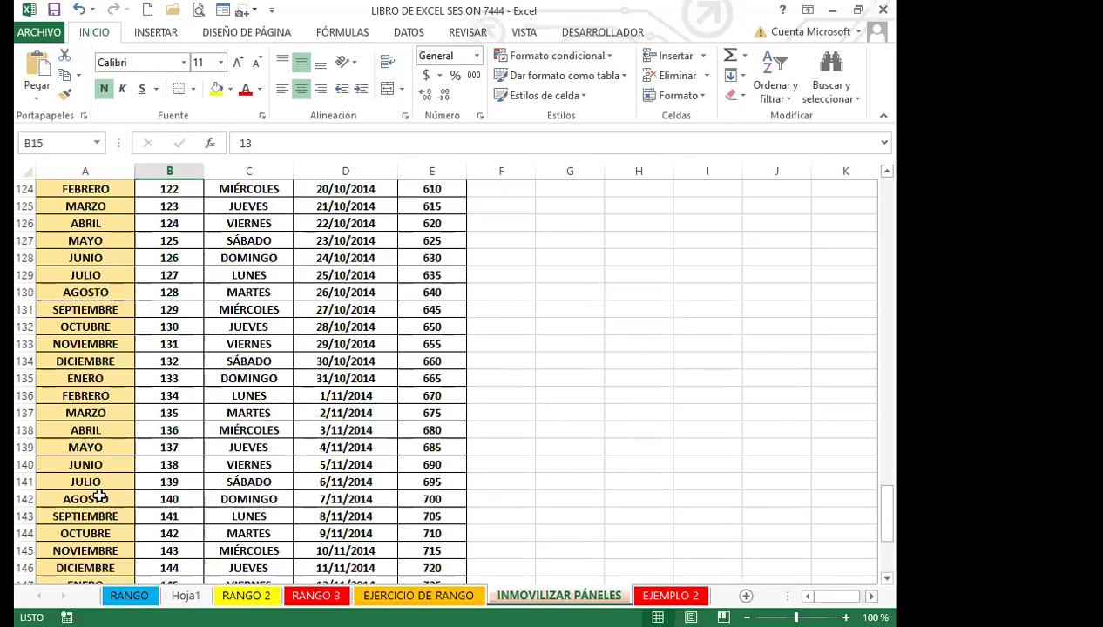
{"action": "scroll", "coordinate": [98, 496], "scroll_direction": "up", "scroll_amount": 20}
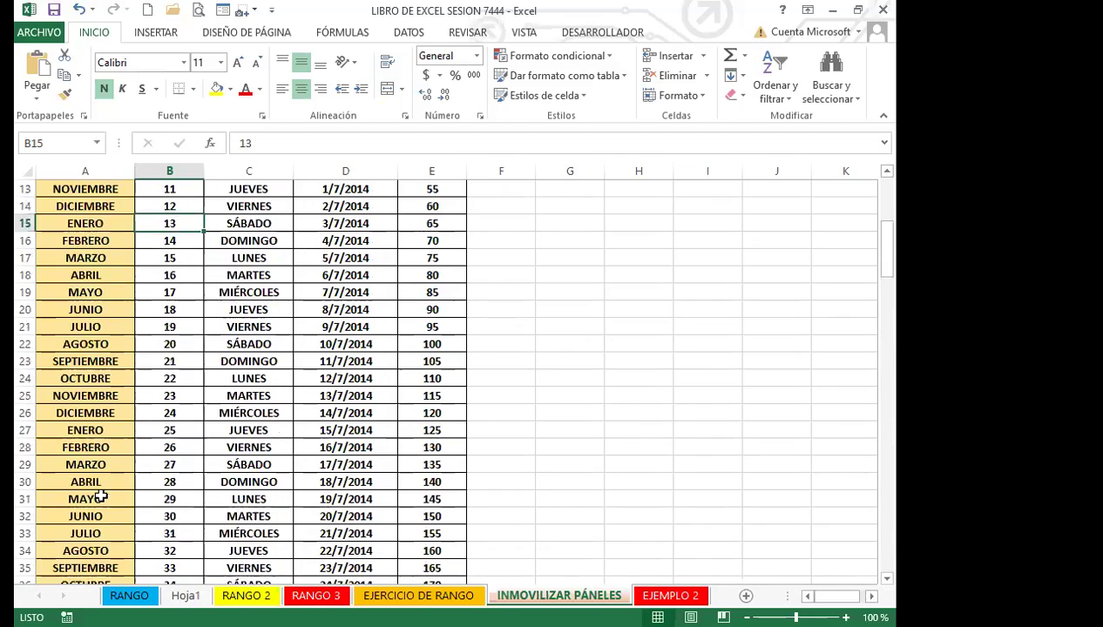
{"action": "scroll", "coordinate": [96, 346], "scroll_direction": "up", "scroll_amount": 1}
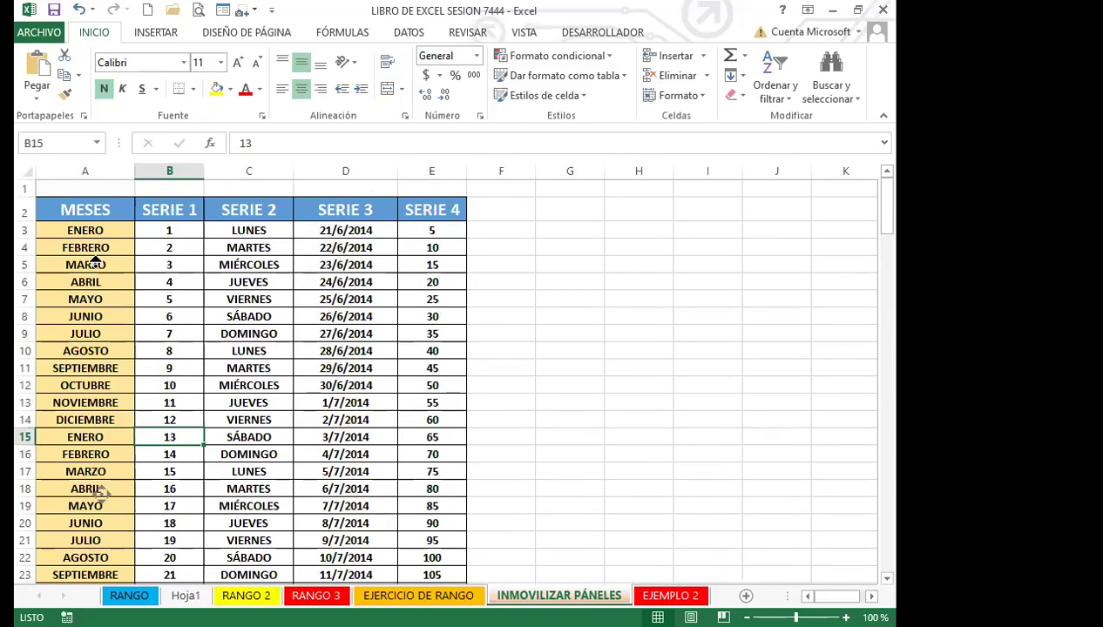
{"action": "scroll", "coordinate": [101, 494], "scroll_direction": "down", "scroll_amount": 16}
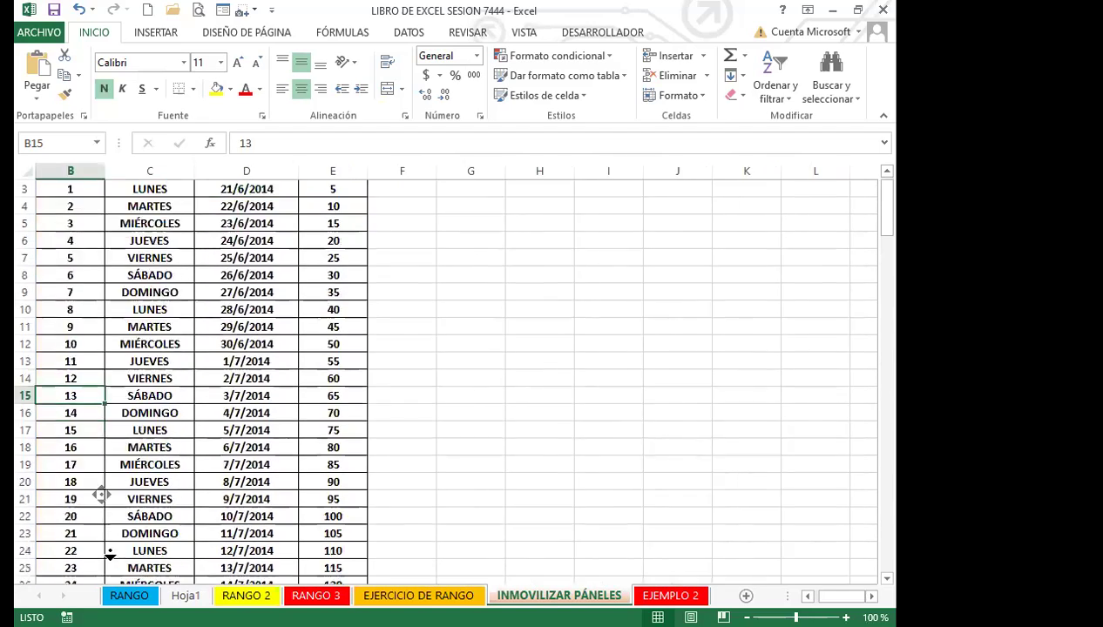
{"action": "scroll", "coordinate": [101, 494], "scroll_direction": "down", "scroll_amount": 20}
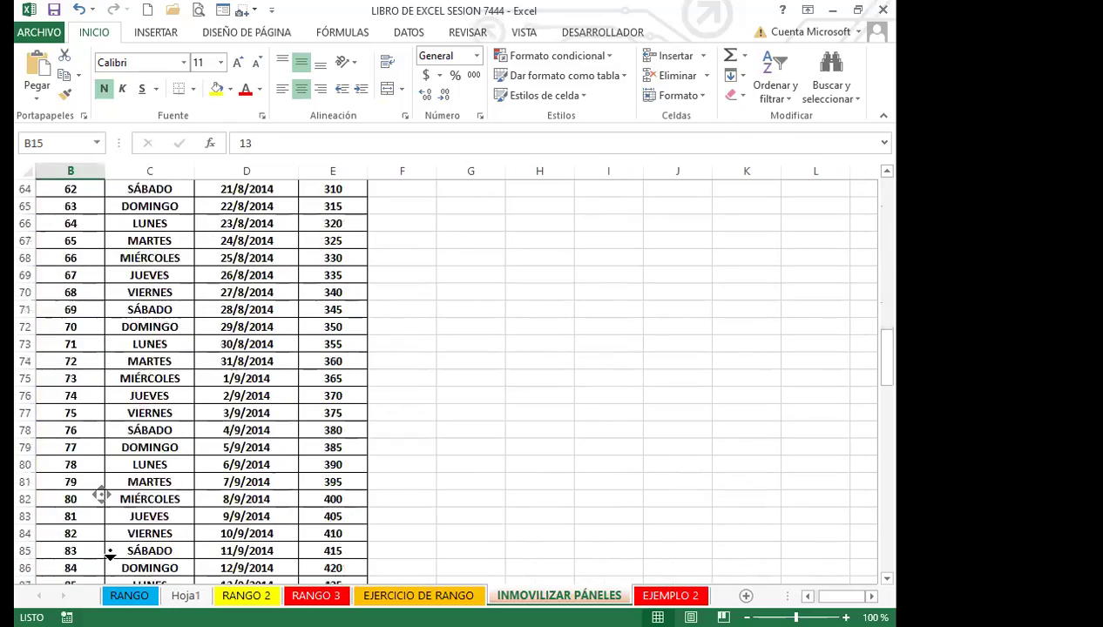
{"action": "scroll", "coordinate": [101, 494], "scroll_direction": "down", "scroll_amount": 10}
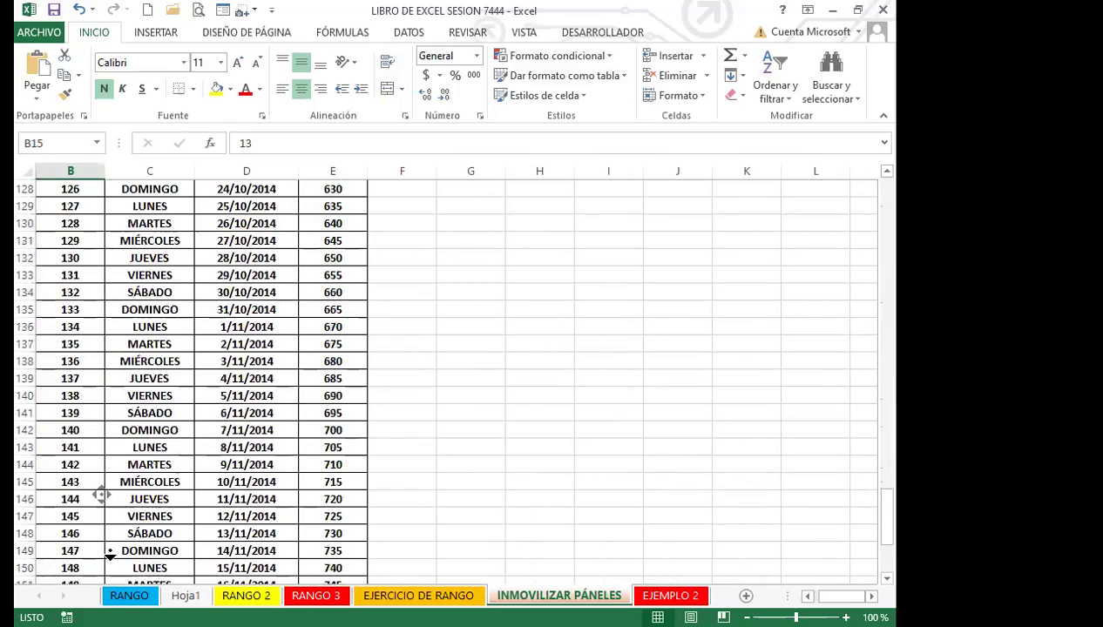
{"action": "scroll", "coordinate": [101, 494], "scroll_direction": "up", "scroll_amount": 20}
{"action": "middle_click", "coordinate": [210, 94]}
{"action": "left_click", "coordinate": [136, 401]}
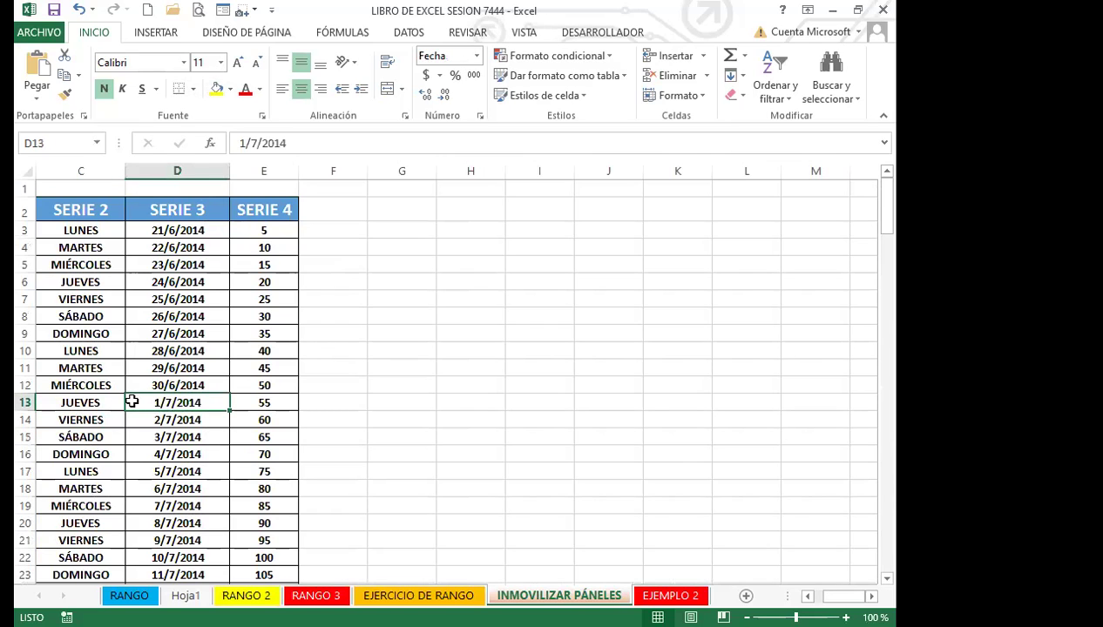
{"action": "key", "text": "Left"}
{"action": "key", "text": "Left"}
{"action": "key", "text": "Left"}
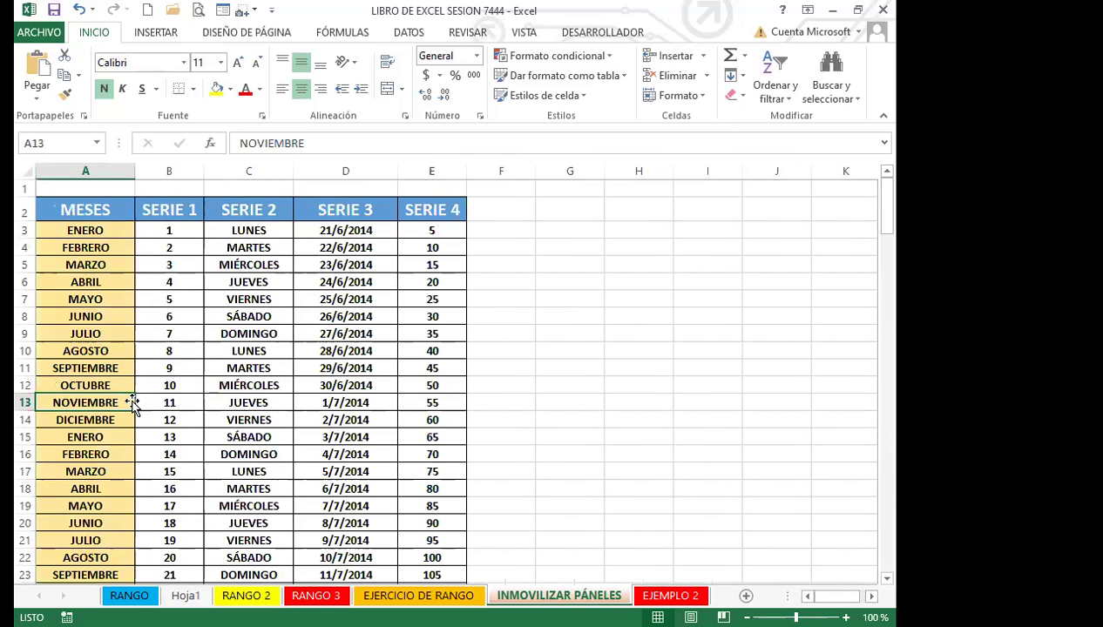
{"action": "left_click", "coordinate": [145, 399]}
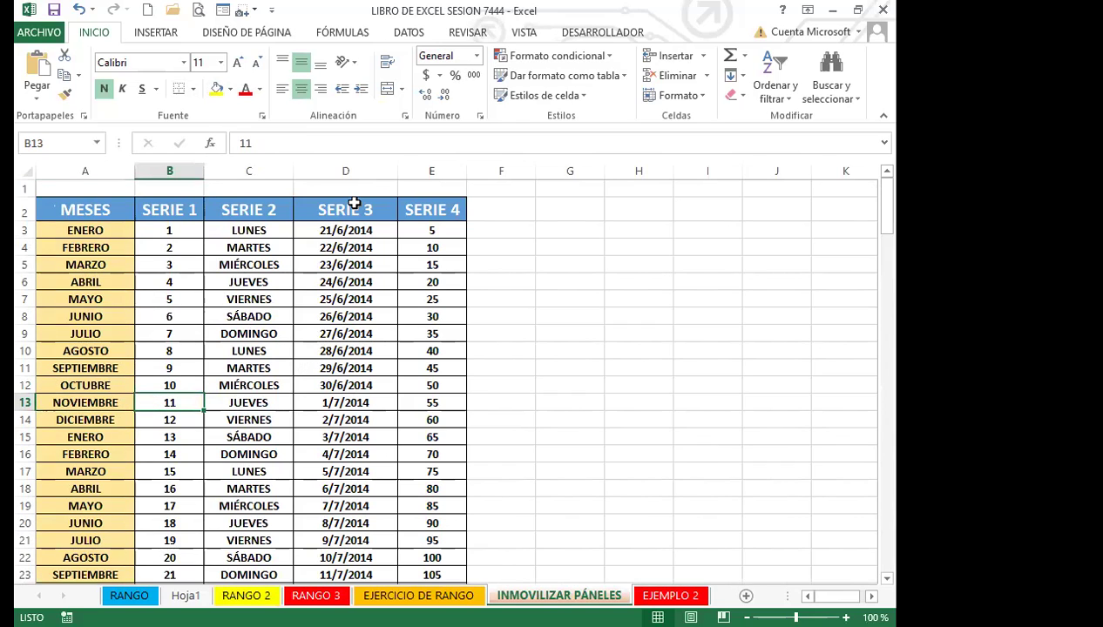
- Extend D2:E159 across to column AC with autofill, continuing the headers up to SERIE 28
{"action": "left_click_drag", "start_coordinate": [349, 204], "coordinate": [466, 593]}
{"action": "left_click_drag", "start_coordinate": [428, 547], "coordinate": [462, 533]}
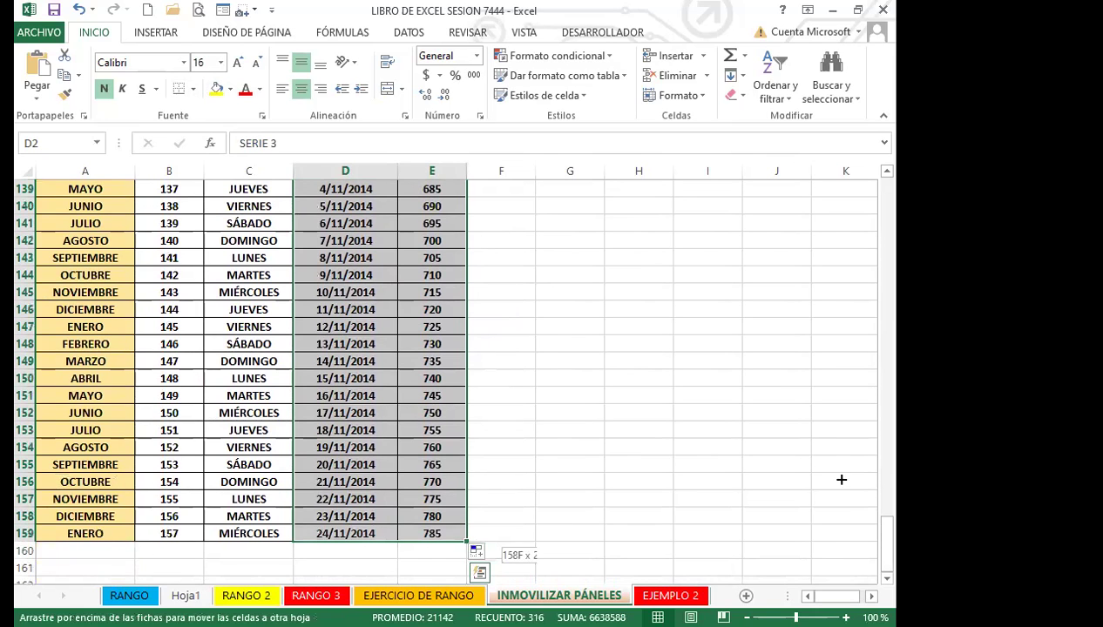
{"action": "left_click_drag", "start_coordinate": [841, 480], "coordinate": [767, 488]}
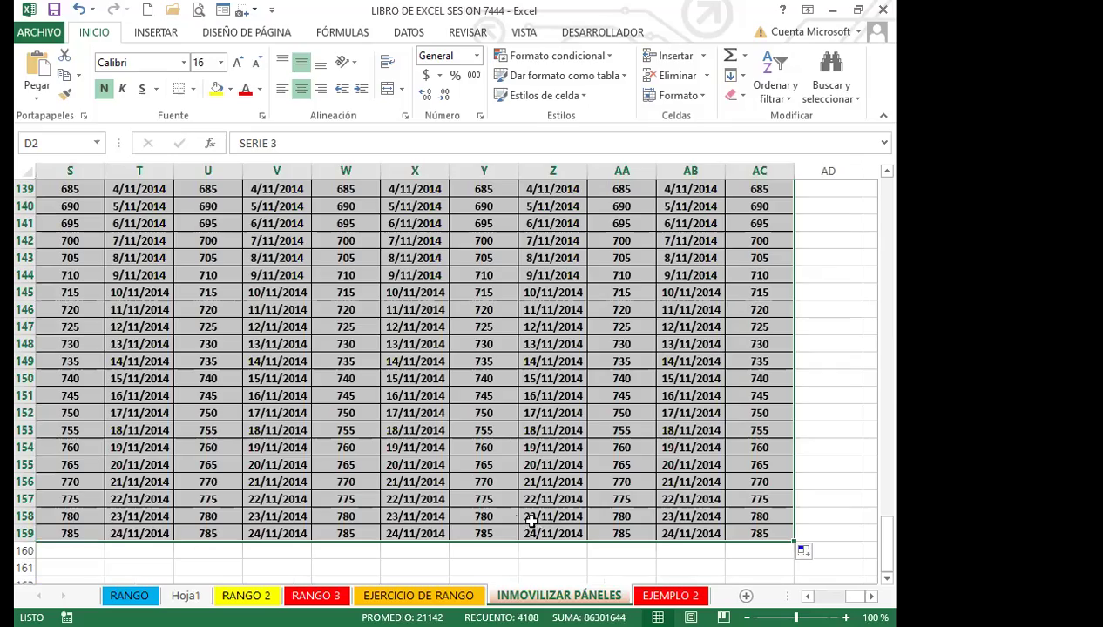
- Review the widened table from its last rows at column AC back to column A and up to the first rows
{"action": "left_click", "coordinate": [487, 514]}
{"action": "key", "text": "Left"}
{"action": "key", "text": "Left"}
{"action": "key", "text": "Left"}
{"action": "key", "text": "Left"}
{"action": "key", "text": "Left"}
{"action": "key", "text": "Left"}
{"action": "key", "text": "Left"}
{"action": "key", "text": "Left"}
{"action": "key", "text": "Left"}
{"action": "key", "text": "Left"}
{"action": "key", "text": "Left"}
{"action": "key", "text": "Left"}
{"action": "key", "text": "Left"}
{"action": "key", "text": "Left"}
{"action": "key", "text": "Left"}
{"action": "key", "text": "Left"}
{"action": "key", "text": "Left"}
{"action": "key", "text": "Left"}
{"action": "key", "text": "Left"}
{"action": "key", "text": "Left"}
{"action": "key", "text": "Left"}
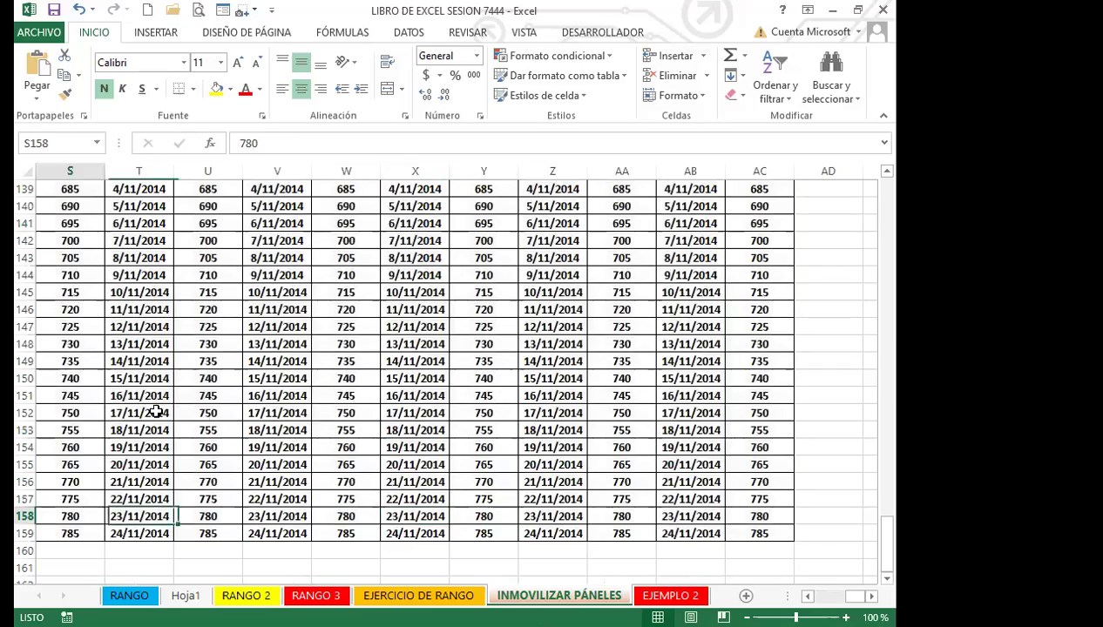
{"action": "scroll", "coordinate": [178, 360], "scroll_direction": "up", "scroll_amount": 20}
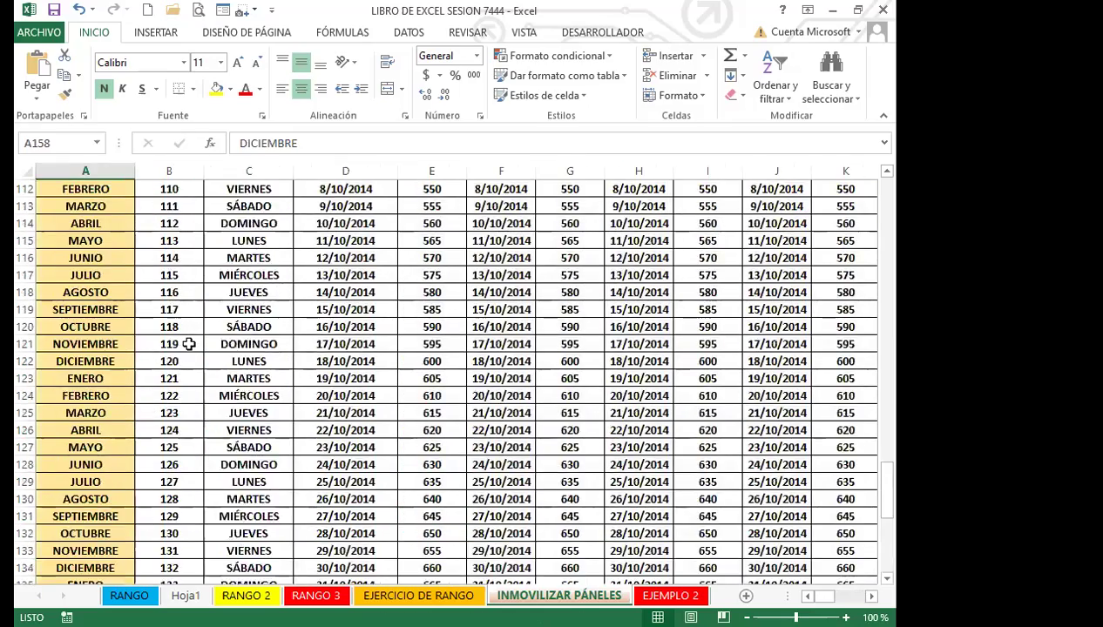
{"action": "scroll", "coordinate": [188, 344], "scroll_direction": "up", "scroll_amount": 9}
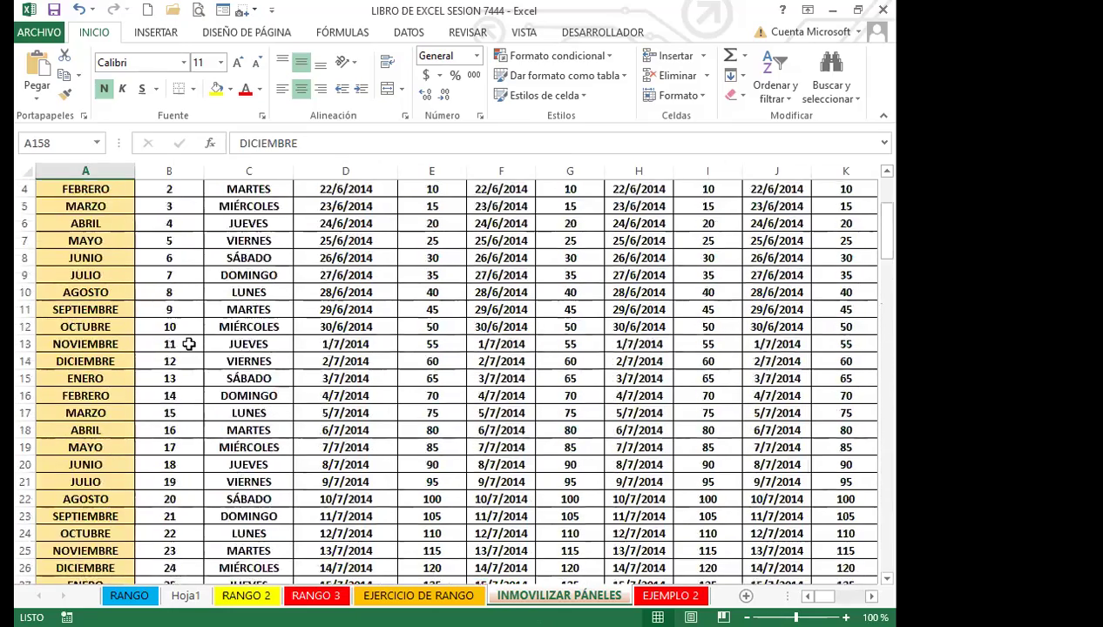
- Examine the table along row 10 past SERIE 28 and back, checking whether the MESES column stays in view
{"action": "left_click", "coordinate": [165, 353]}
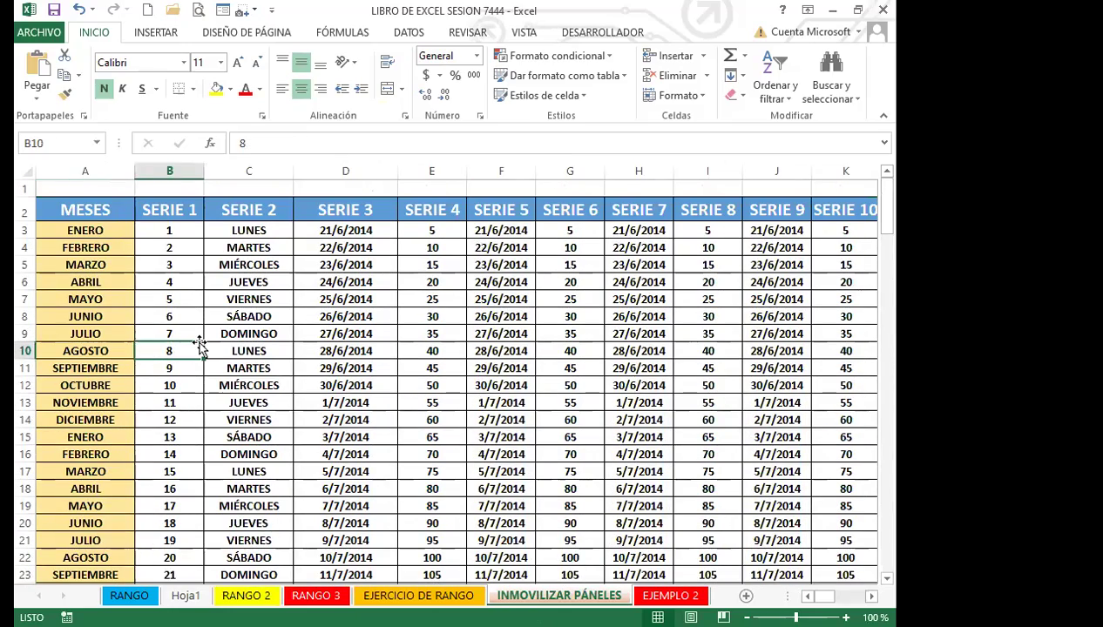
{"action": "key", "text": "Right"}
{"action": "key", "text": "Right"}
{"action": "key", "text": "Right"}
{"action": "key", "text": "Right"}
{"action": "key", "text": "Right"}
{"action": "key", "text": "Right"}
{"action": "key", "text": "Right"}
{"action": "key", "text": "Right"}
{"action": "key", "text": "Right"}
{"action": "key", "text": "Right"}
{"action": "key", "text": "Right"}
{"action": "key", "text": "Right"}
{"action": "key", "text": "Right"}
{"action": "key", "text": "Right"}
{"action": "key", "text": "Right"}
{"action": "key", "text": "Right"}
{"action": "key", "text": "Right"}
{"action": "key", "text": "Right"}
{"action": "key", "text": "Right"}
{"action": "key", "text": "Right"}
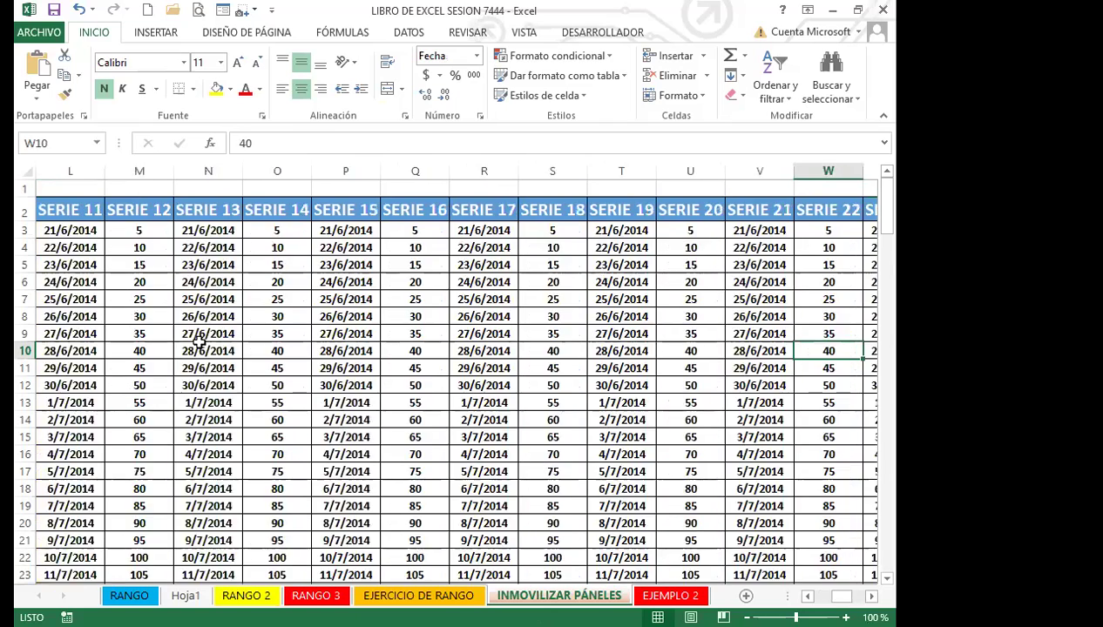
{"action": "key", "text": "Right"}
{"action": "key", "text": "Right"}
{"action": "key", "text": "Right"}
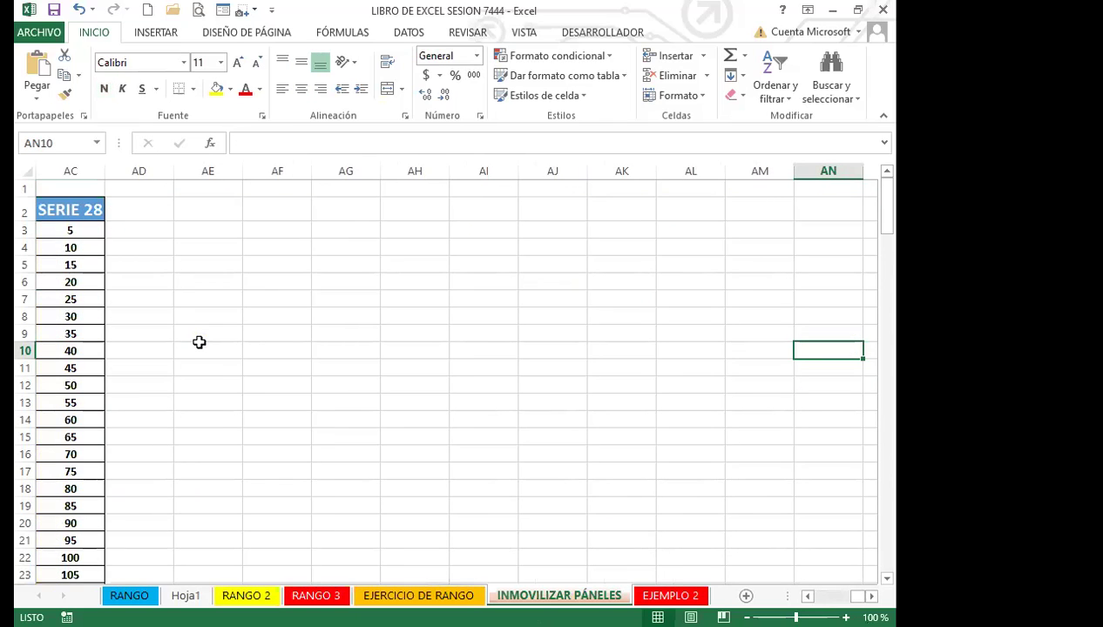
{"action": "key", "text": "Left"}
{"action": "key", "text": "Left"}
{"action": "key", "text": "Left"}
{"action": "key", "text": "Left"}
{"action": "key", "text": "Left"}
{"action": "key", "text": "Left"}
{"action": "key", "text": "Left"}
{"action": "key", "text": "Left"}
{"action": "key", "text": "Left"}
{"action": "key", "text": "Left"}
{"action": "key", "text": "Left"}
{"action": "key", "text": "Left"}
{"action": "key", "text": "Left"}
{"action": "key", "text": "Left"}
{"action": "key", "text": "Left"}
{"action": "key", "text": "Left"}
{"action": "key", "text": "Left"}
{"action": "key", "text": "Left"}
{"action": "key", "text": "Left"}
{"action": "key", "text": "Left"}
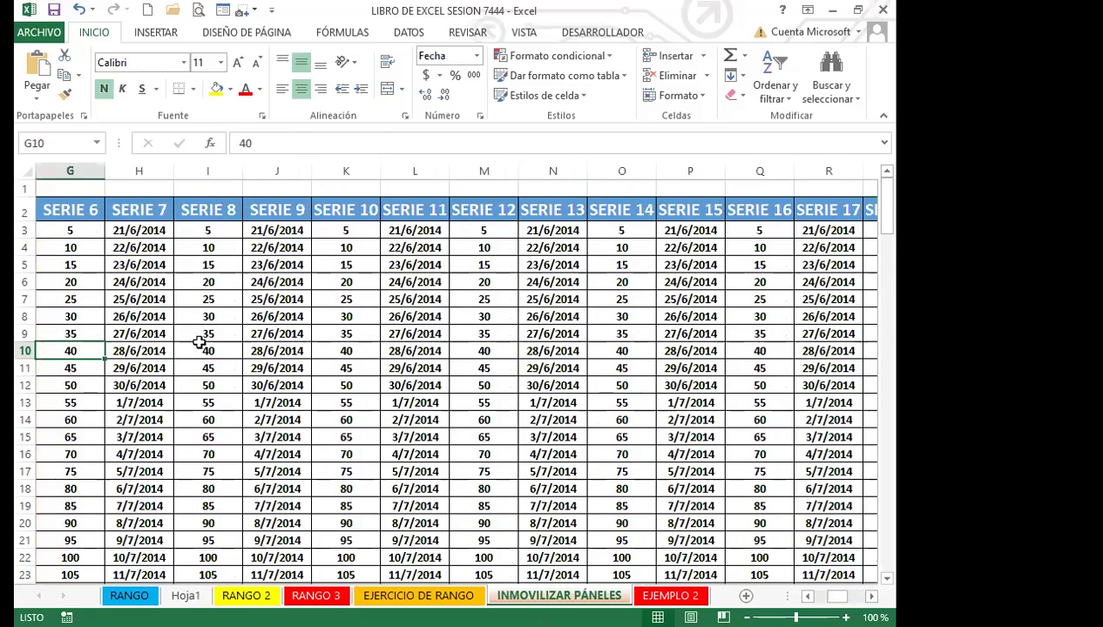
{"action": "key", "text": "Left"}
{"action": "key", "text": "Left"}
{"action": "key", "text": "Left"}
{"action": "key", "text": "Left"}
{"action": "key", "text": "Left"}
{"action": "key", "text": "Left"}
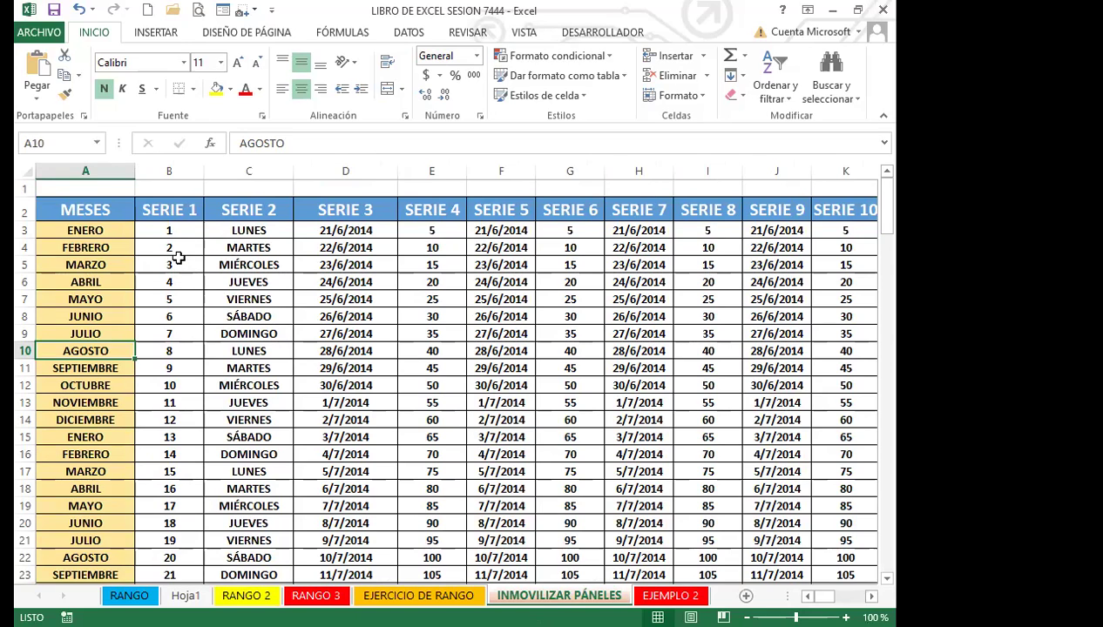
- Freeze the panes at cell B3 with Inmovilizar paneles, locking rows 1 and 2 and the MESES column
{"action": "left_click", "coordinate": [176, 230]}
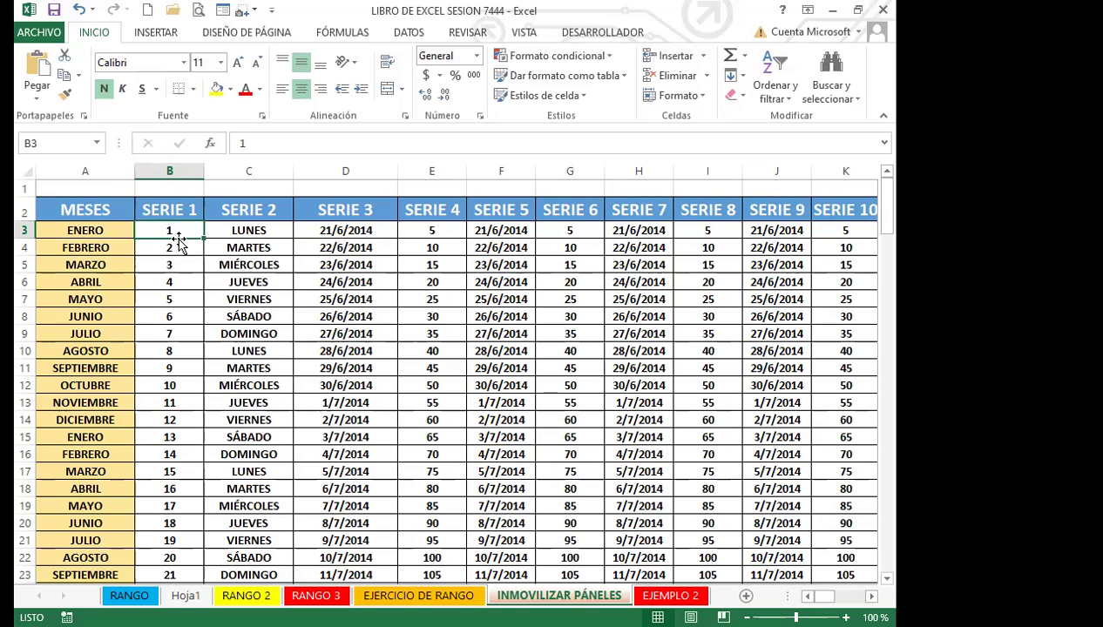
{"action": "left_click", "coordinate": [525, 35]}
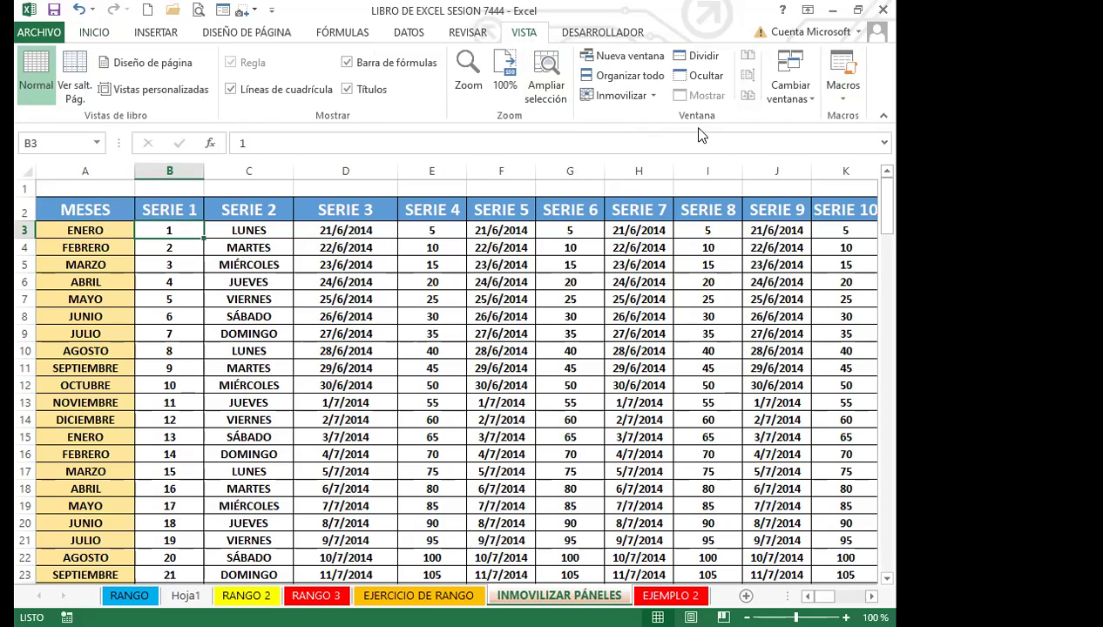
{"action": "left_click", "coordinate": [650, 95]}
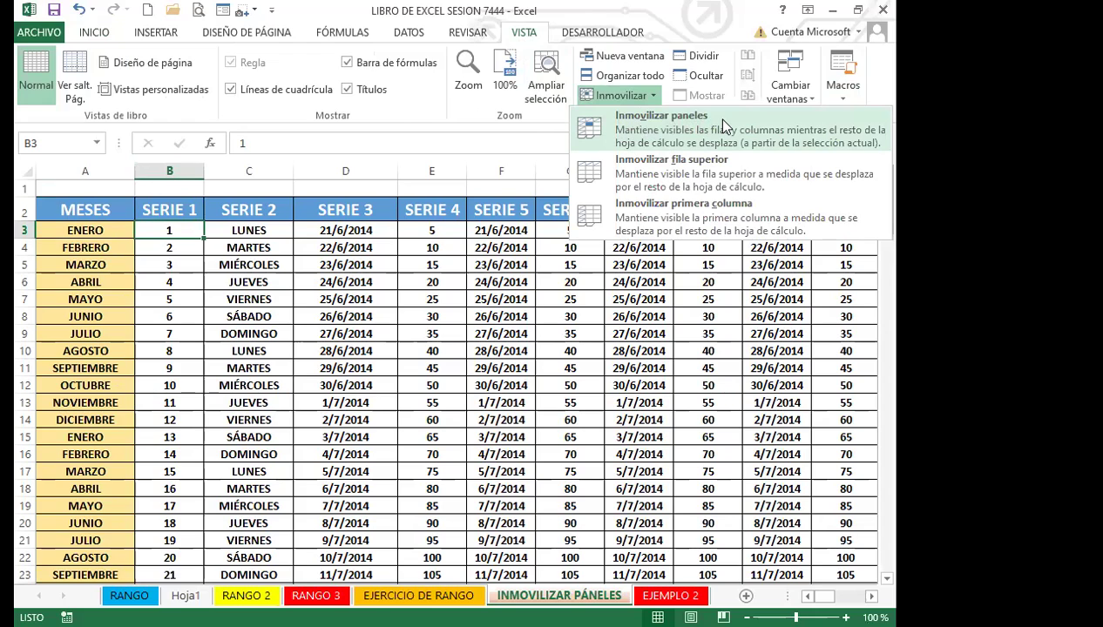
{"action": "left_click", "coordinate": [664, 129]}
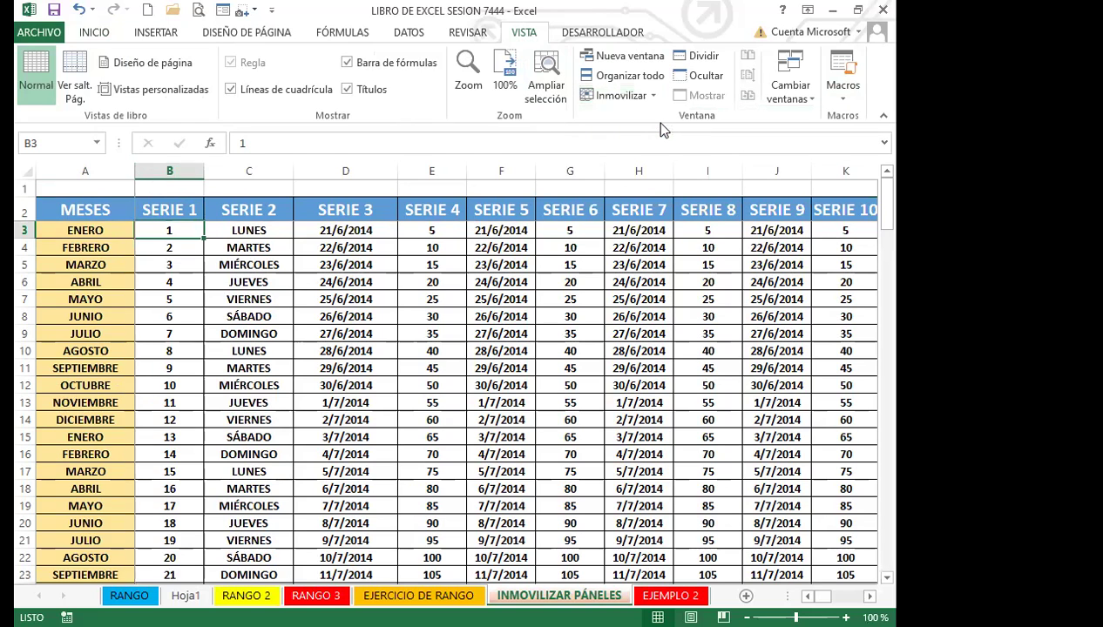
- Examine the table down past row 159 and back up, checking whether the header row stays in view
{"action": "scroll", "coordinate": [229, 377], "scroll_direction": "down", "scroll_amount": 12}
{"action": "scroll", "coordinate": [229, 376], "scroll_direction": "down", "scroll_amount": 20}
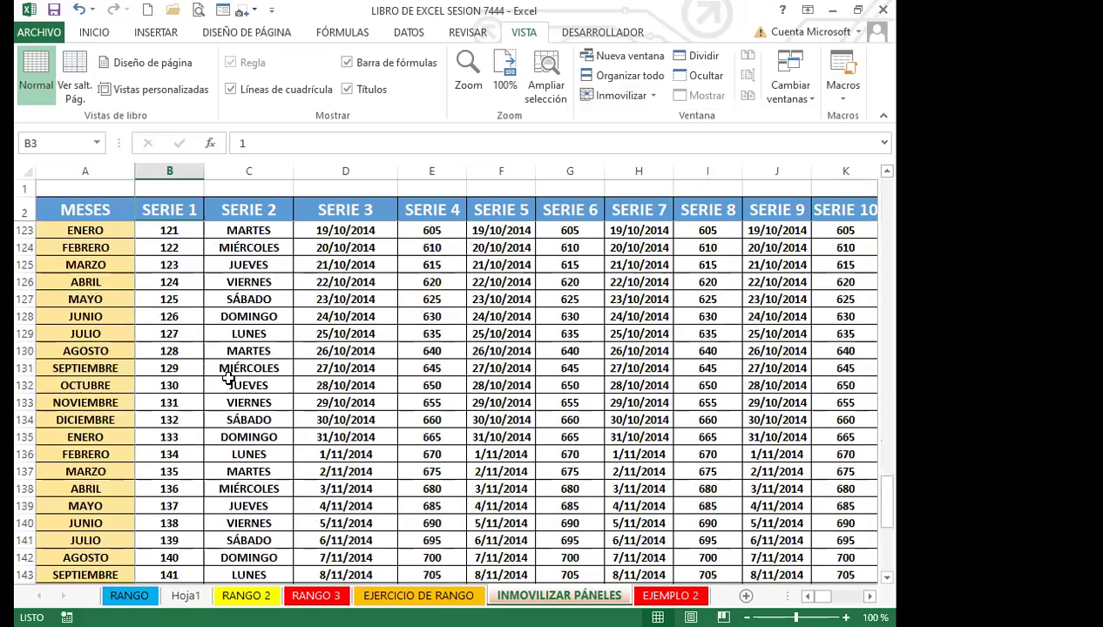
{"action": "scroll", "coordinate": [228, 377], "scroll_direction": "down", "scroll_amount": 14}
{"action": "scroll", "coordinate": [229, 378], "scroll_direction": "down", "scroll_amount": 3}
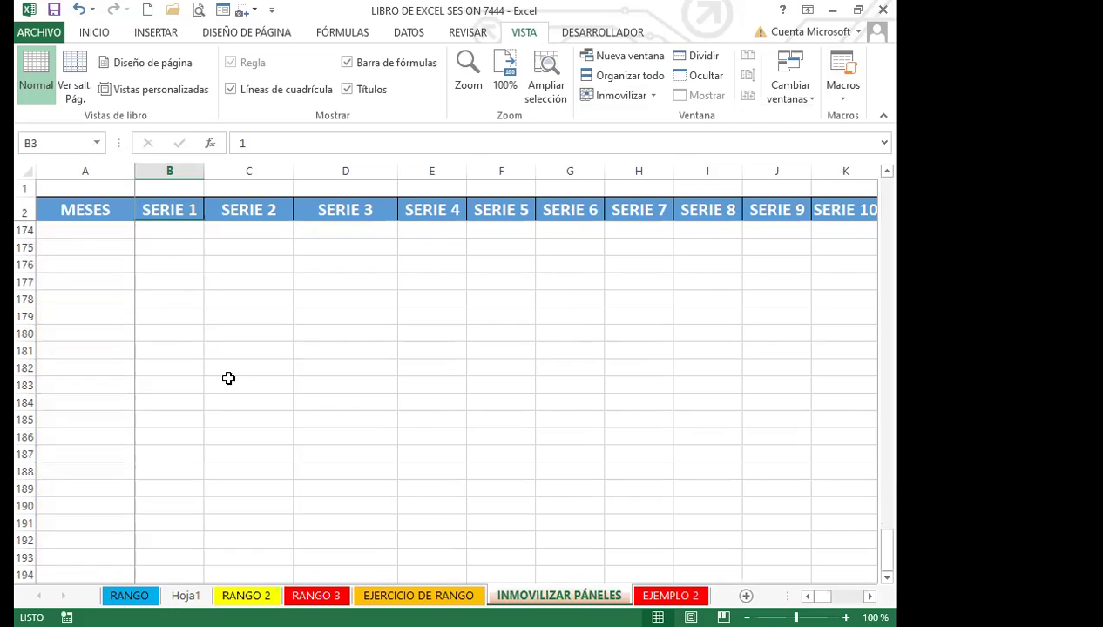
{"action": "scroll", "coordinate": [228, 378], "scroll_direction": "up", "scroll_amount": 14}
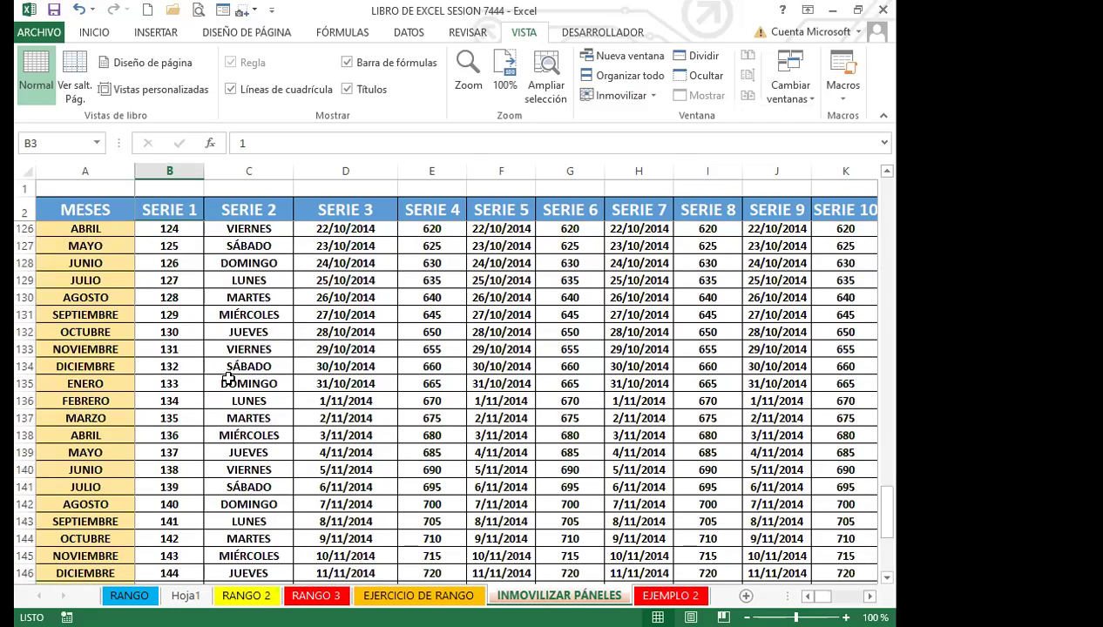
{"action": "scroll", "coordinate": [228, 376], "scroll_direction": "down", "scroll_amount": 6}
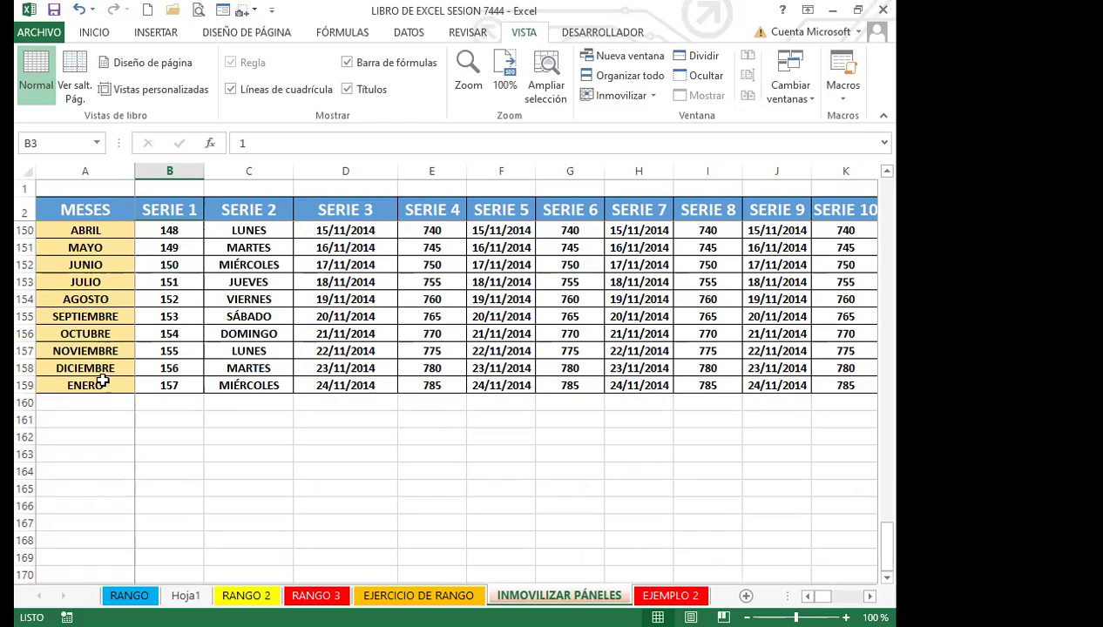
{"action": "scroll", "coordinate": [113, 345], "scroll_direction": "down", "scroll_amount": 2}
{"action": "scroll", "coordinate": [113, 344], "scroll_direction": "down", "scroll_amount": 1}
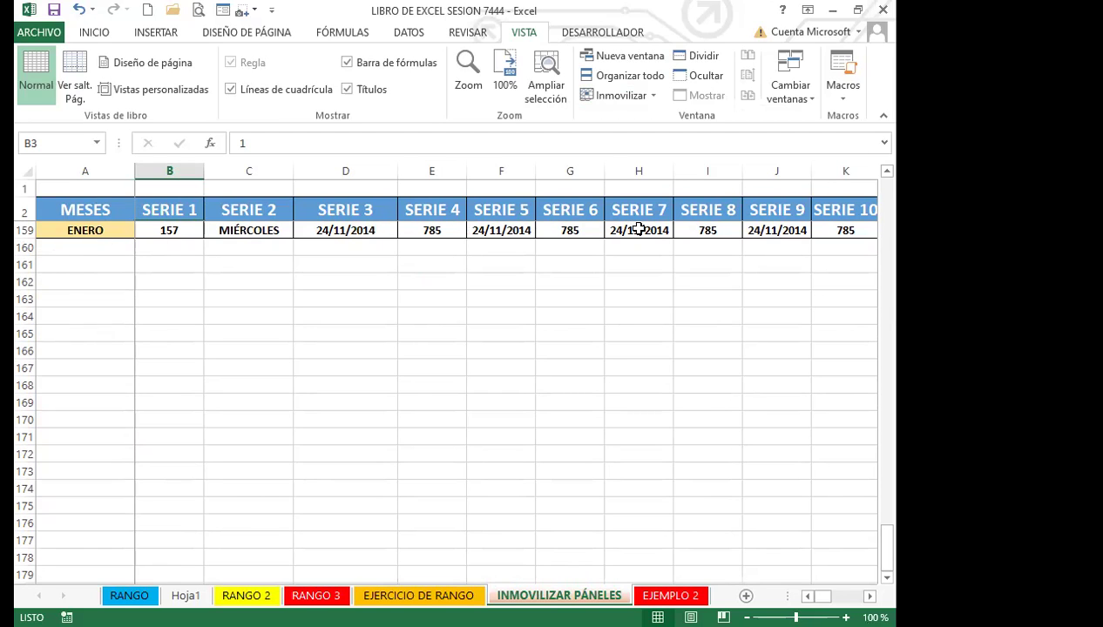
{"action": "scroll", "coordinate": [237, 346], "scroll_direction": "up", "scroll_amount": 5}
{"action": "scroll", "coordinate": [235, 349], "scroll_direction": "up", "scroll_amount": 20}
{"action": "scroll", "coordinate": [234, 335], "scroll_direction": "up", "scroll_amount": 13}
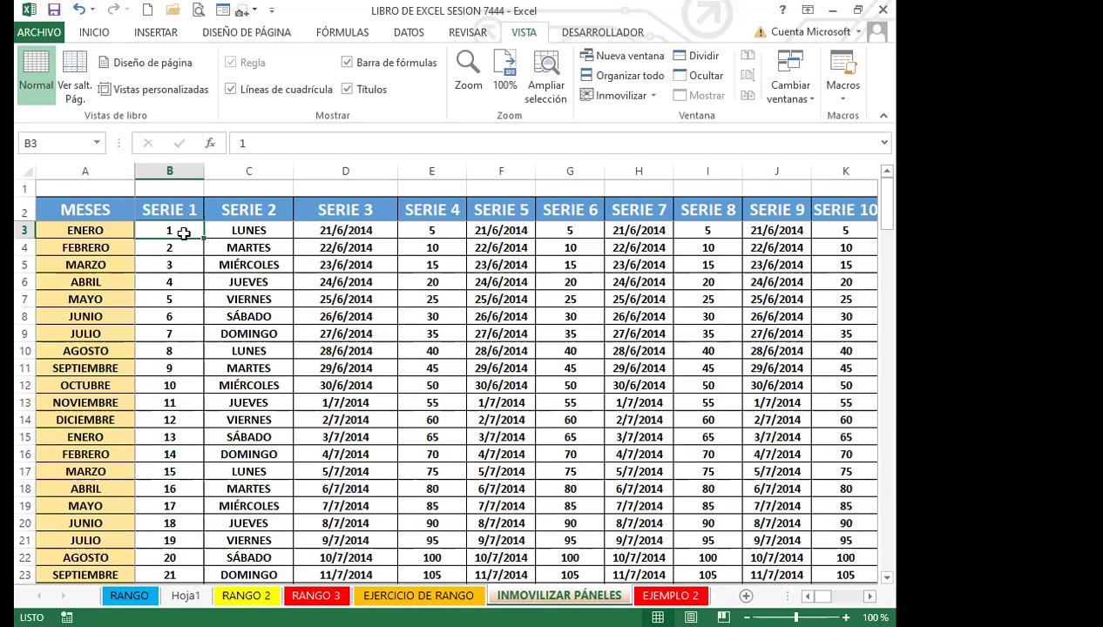
- Examine the frozen table sideways past SERIE 28 and further down, checking whether the MESES column and header row stay in view
{"action": "key", "text": "Right"}
{"action": "key", "text": "Right"}
{"action": "key", "text": "Right"}
{"action": "key", "text": "Right"}
{"action": "key", "text": "Right"}
{"action": "key", "text": "Right"}
{"action": "key", "text": "Right"}
{"action": "key", "text": "Right"}
{"action": "key", "text": "Right"}
{"action": "key", "text": "Right"}
{"action": "key", "text": "Right"}
{"action": "key", "text": "Right"}
{"action": "key", "text": "Right"}
{"action": "key", "text": "Right"}
{"action": "key", "text": "Right"}
{"action": "key", "text": "Right"}
{"action": "key", "text": "Right"}
{"action": "key", "text": "Right"}
{"action": "key", "text": "Right"}
{"action": "key", "text": "Right"}
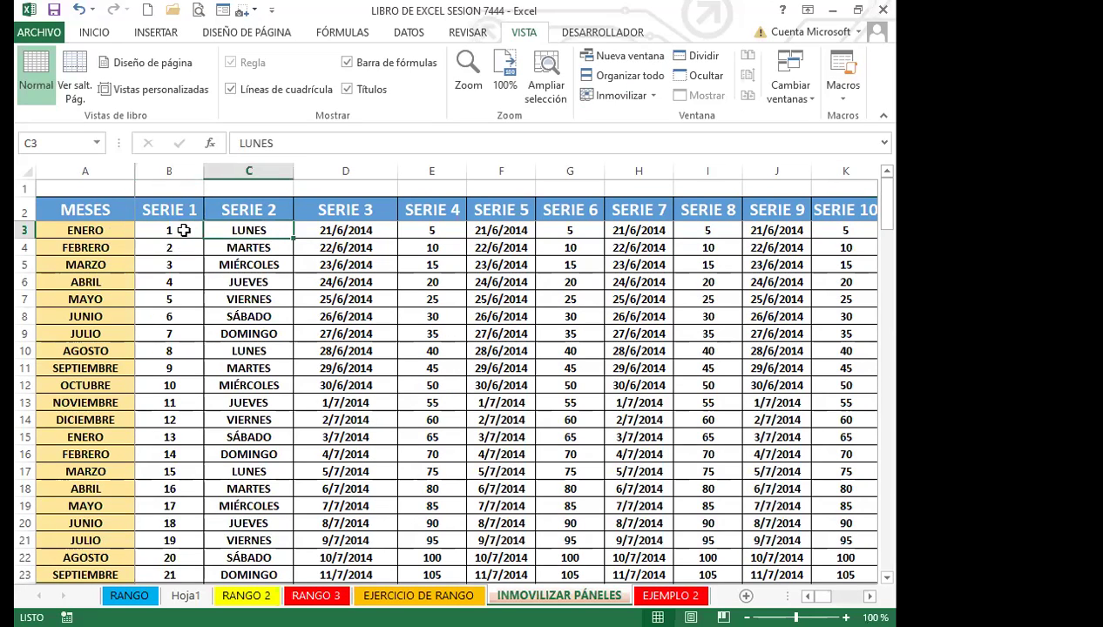
{"action": "key", "text": "Right"}
{"action": "key", "text": "Right"}
{"action": "key", "text": "Right"}
{"action": "key", "text": "Right"}
{"action": "key", "text": "Right"}
{"action": "key", "text": "Right"}
{"action": "key", "text": "Right"}
{"action": "key", "text": "Right"}
{"action": "key", "text": "Right"}
{"action": "key", "text": "Right"}
{"action": "key", "text": "Right"}
{"action": "key", "text": "Right"}
{"action": "key", "text": "Right"}
{"action": "key", "text": "Right"}
{"action": "key", "text": "Right"}
{"action": "key", "text": "Right"}
{"action": "key", "text": "Right"}
{"action": "key", "text": "Right"}
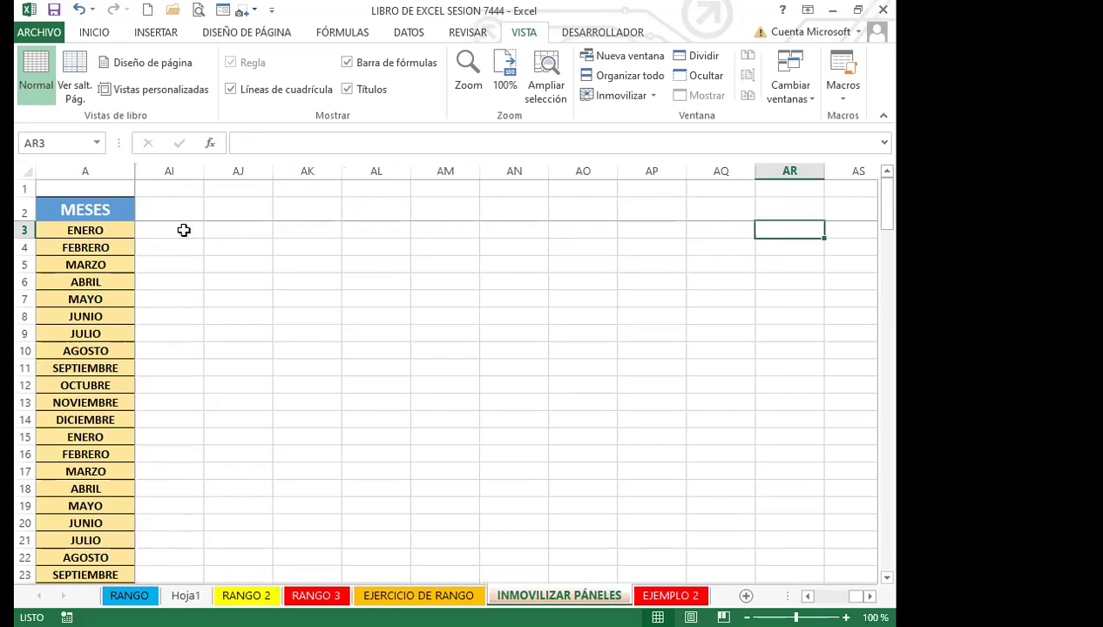
{"action": "key", "text": "Left"}
{"action": "key", "text": "Left"}
{"action": "key", "text": "Left"}
{"action": "key", "text": "Left"}
{"action": "key", "text": "Left"}
{"action": "key", "text": "Left"}
{"action": "key", "text": "Left"}
{"action": "key", "text": "Left"}
{"action": "key", "text": "Left"}
{"action": "key", "text": "Left"}
{"action": "key", "text": "Left"}
{"action": "key", "text": "Left"}
{"action": "key", "text": "Left"}
{"action": "key", "text": "Left"}
{"action": "key", "text": "Left"}
{"action": "key", "text": "Left"}
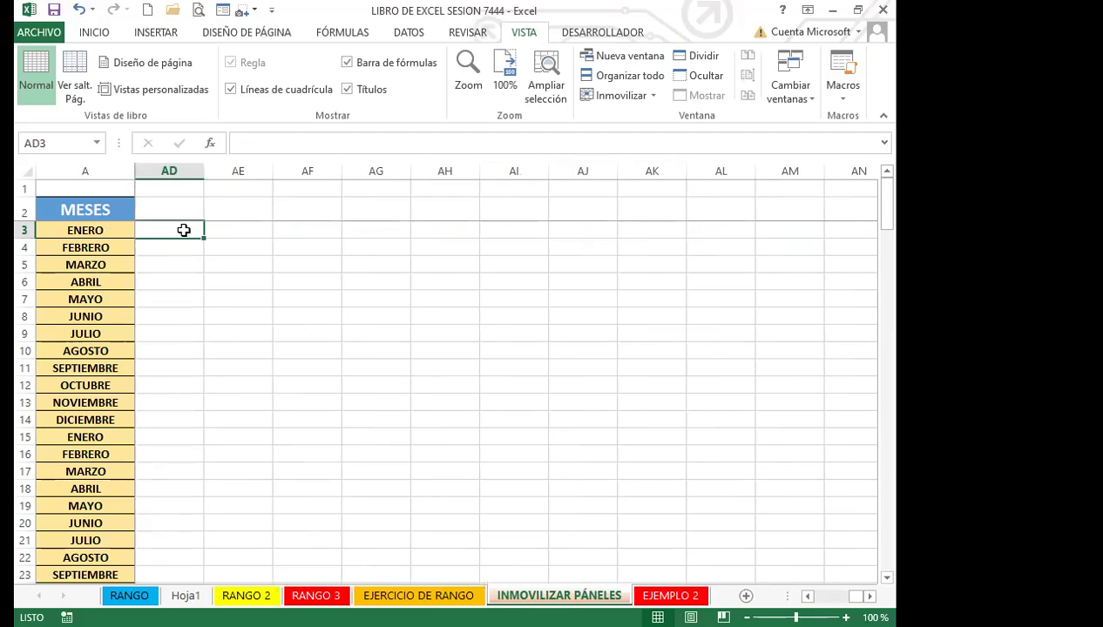
{"action": "key", "text": "Right"}
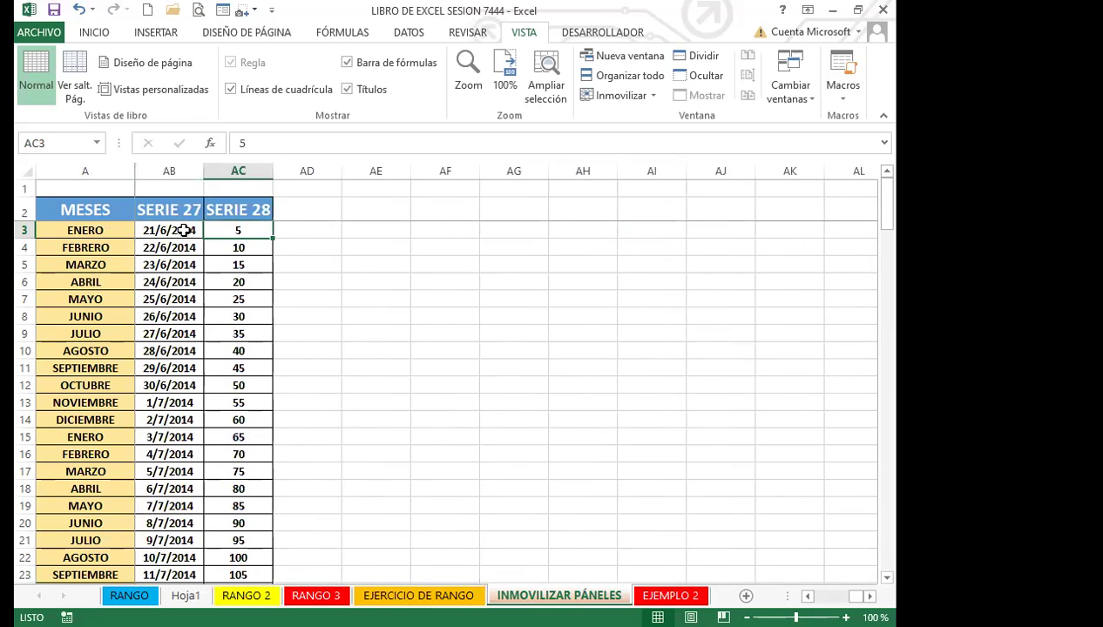
{"action": "key", "text": "Right"}
{"action": "key", "text": "Right"}
{"action": "key", "text": "Right"}
{"action": "key", "text": "Right"}
{"action": "key", "text": "Right"}
{"action": "key", "text": "Right"}
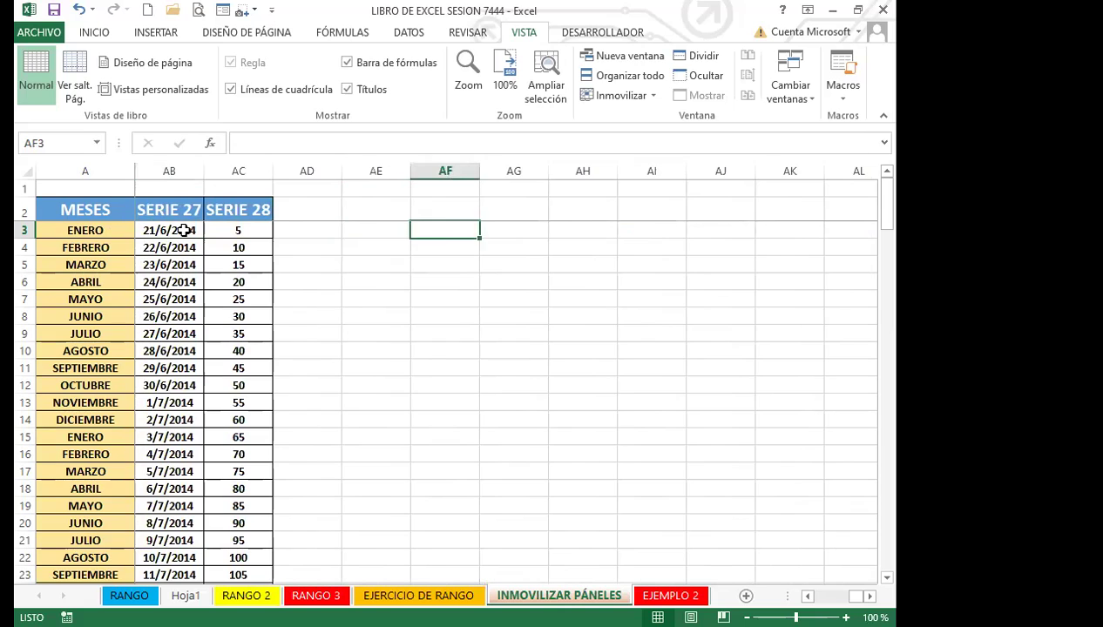
{"action": "key", "text": "Right"}
{"action": "key", "text": "Right"}
{"action": "key", "text": "Right"}
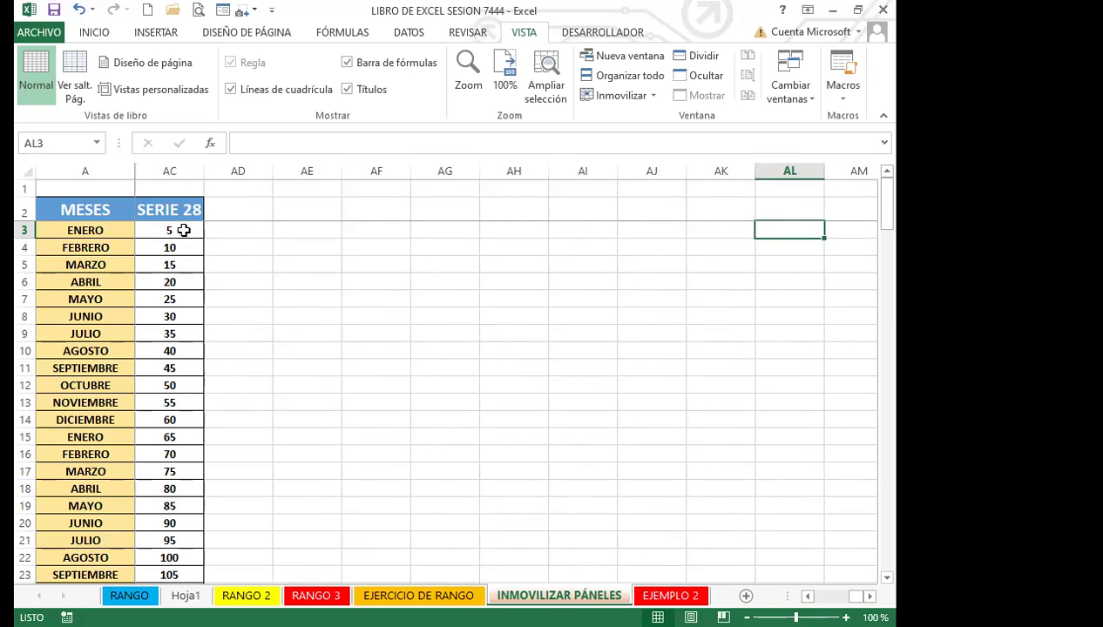
{"action": "scroll", "coordinate": [185, 264], "scroll_direction": "down", "scroll_amount": 8}
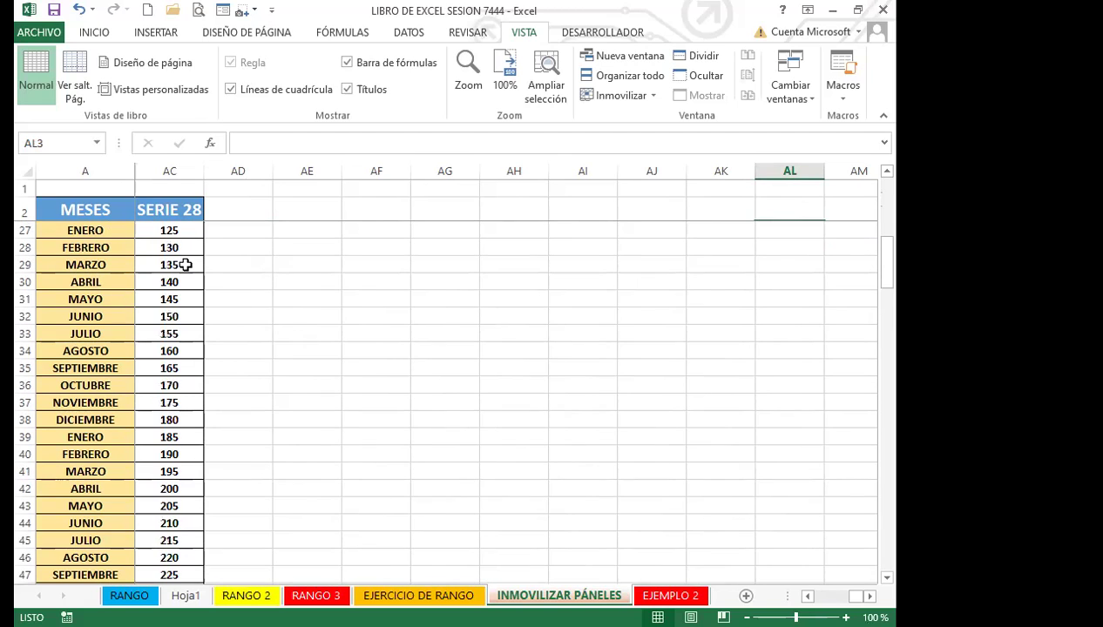
- Examine the frozen table back up and along row 5 to the MESES column, checking whether the locked cells stay in view
{"action": "scroll", "coordinate": [186, 264], "scroll_direction": "up", "scroll_amount": 8}
{"action": "left_click", "coordinate": [185, 264]}
{"action": "key", "text": "Left"}
{"action": "key", "text": "Left"}
{"action": "key", "text": "Left"}
{"action": "key", "text": "Left"}
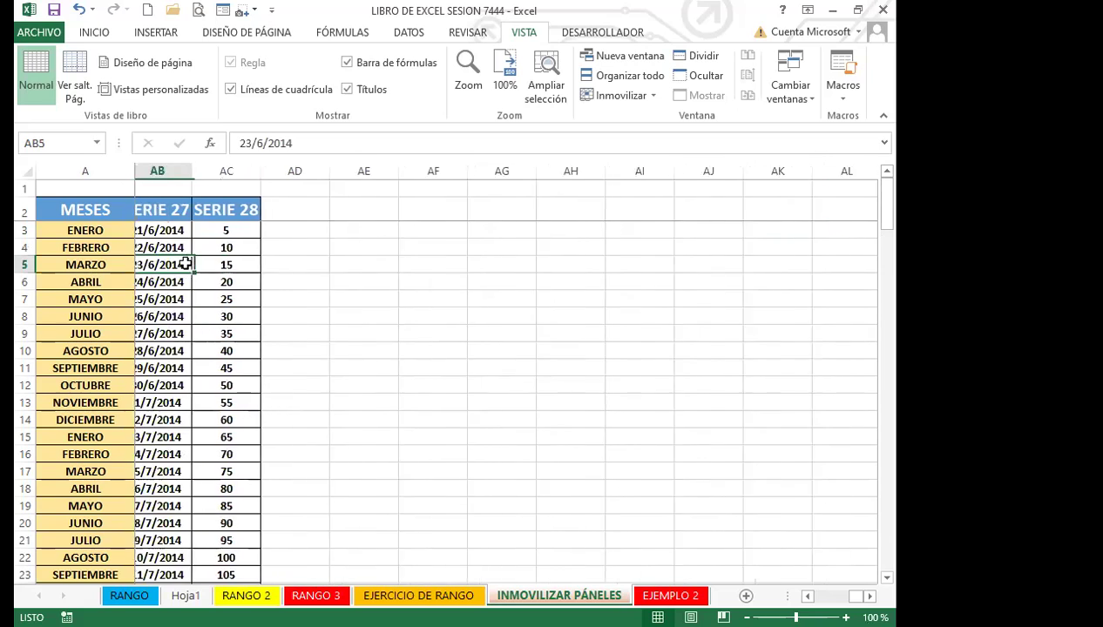
{"action": "key", "text": "Left"}
{"action": "key", "text": "Left"}
{"action": "key", "text": "Left"}
{"action": "key", "text": "Left"}
{"action": "key", "text": "Left"}
{"action": "key", "text": "Left"}
{"action": "key", "text": "Left"}
{"action": "key", "text": "Left"}
{"action": "key", "text": "Left"}
{"action": "key", "text": "Left"}
{"action": "key", "text": "Left"}
{"action": "key", "text": "Left"}
{"action": "key", "text": "Left"}
{"action": "key", "text": "Left"}
{"action": "key", "text": "Left"}
{"action": "key", "text": "Left"}
{"action": "key", "text": "Left"}
{"action": "key", "text": "Left"}
{"action": "key", "text": "Left"}
{"action": "key", "text": "Left"}
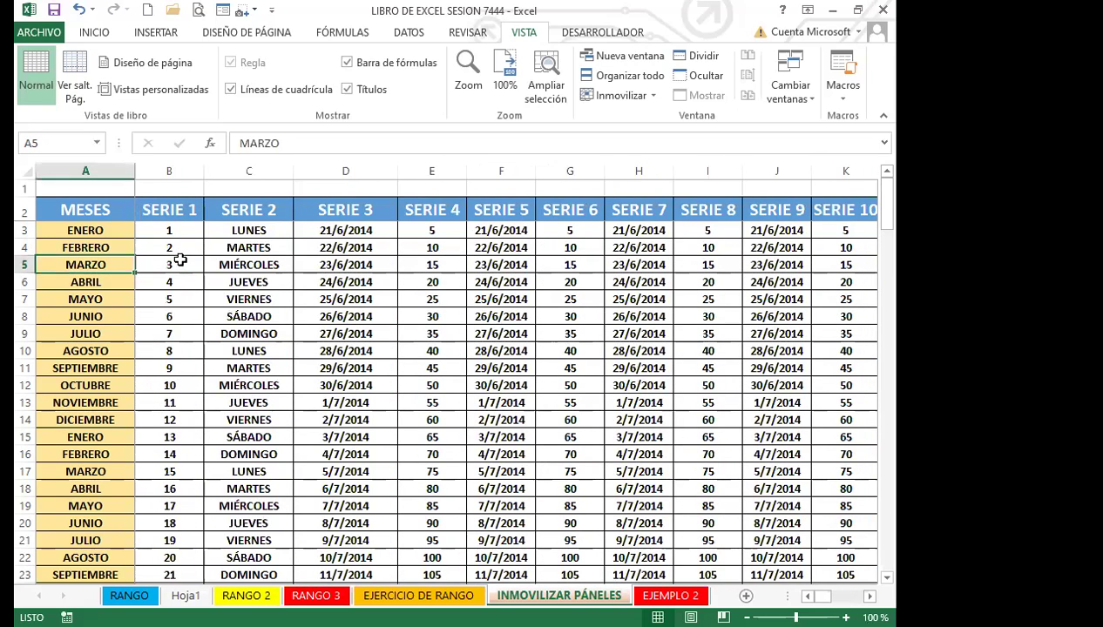
- Unfreeze the panes with Movilizar paneles and check whether the header rows scroll with the table
{"action": "left_click", "coordinate": [175, 234]}
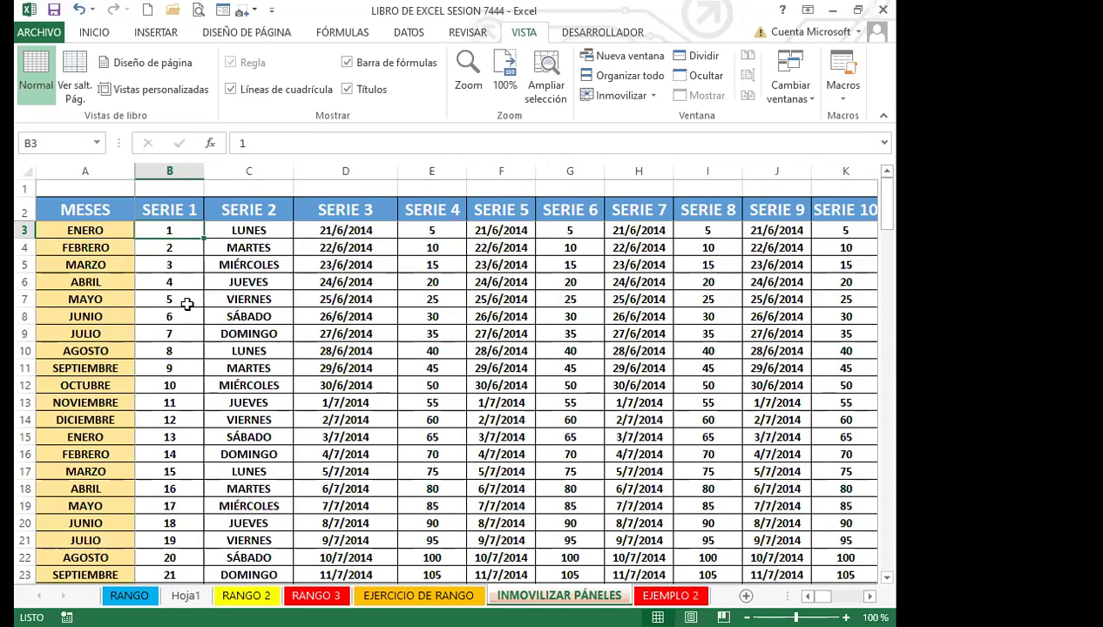
{"action": "left_click", "coordinate": [628, 97]}
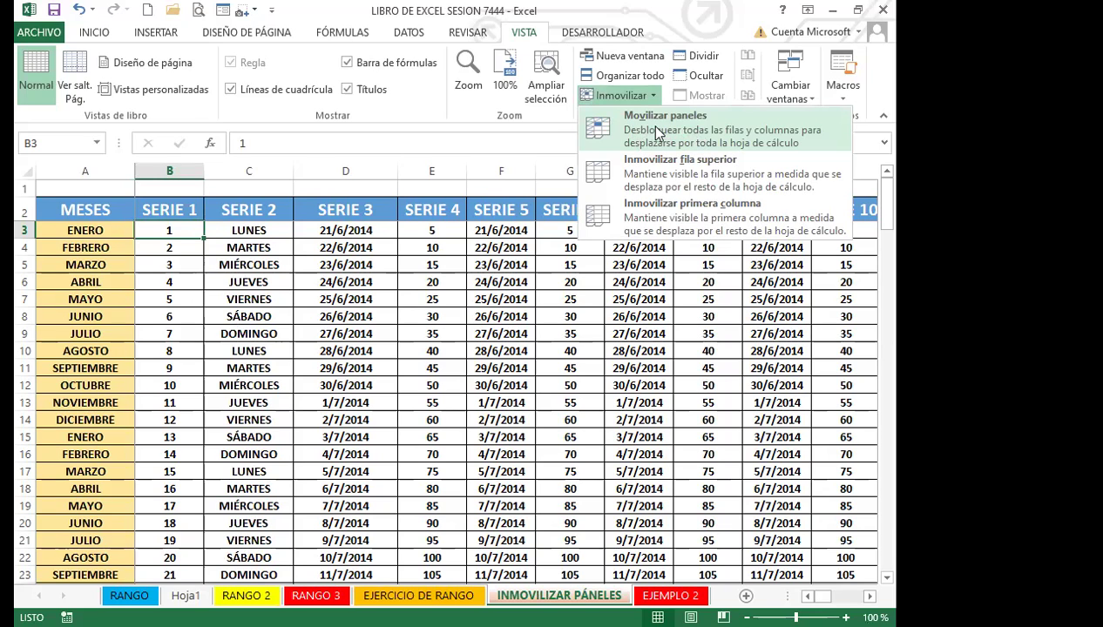
{"action": "left_click", "coordinate": [658, 132]}
{"action": "scroll", "coordinate": [301, 379], "scroll_direction": "down", "scroll_amount": 9}
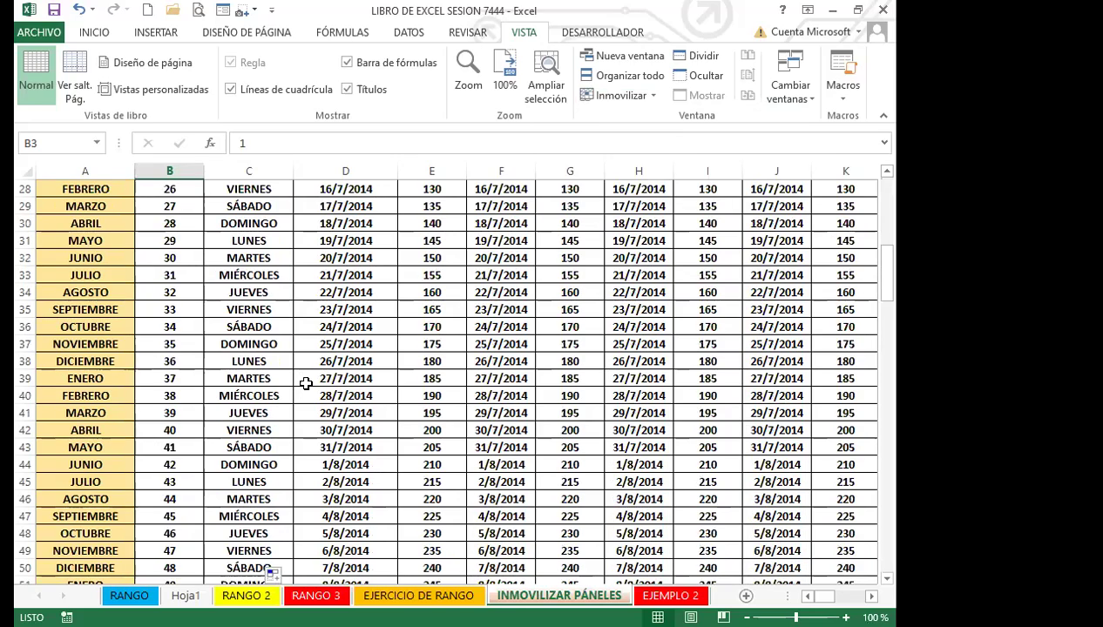
{"action": "scroll", "coordinate": [304, 384], "scroll_direction": "up", "scroll_amount": 9}
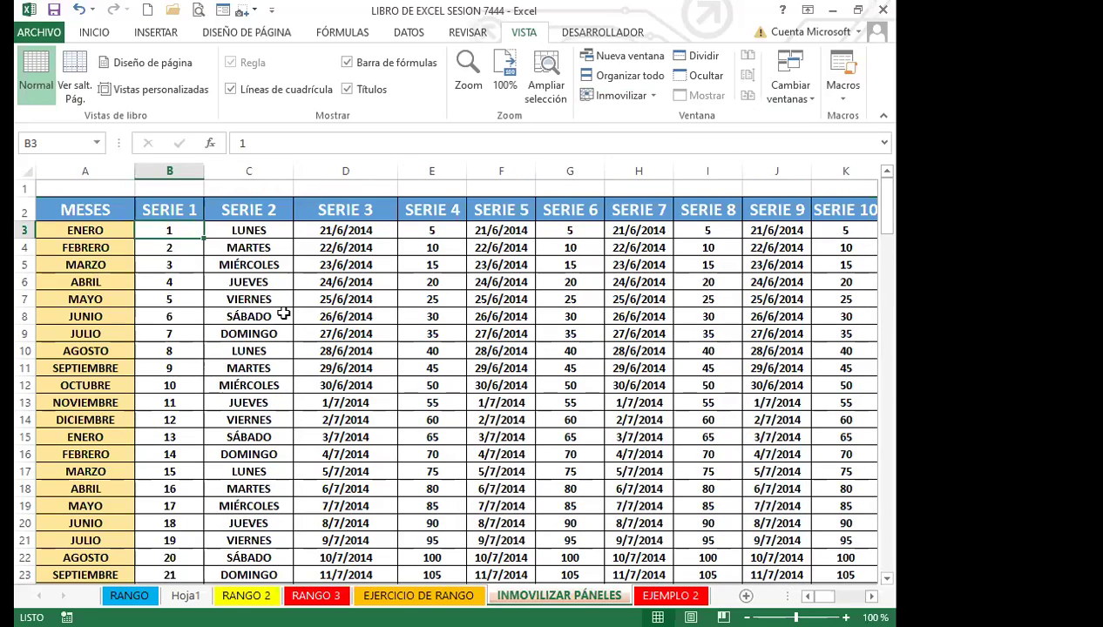
- Freeze the panes at cell F13 with Inmovilizar paneles, locking rows 1 to 12 and columns A to E
{"action": "left_click", "coordinate": [503, 402]}
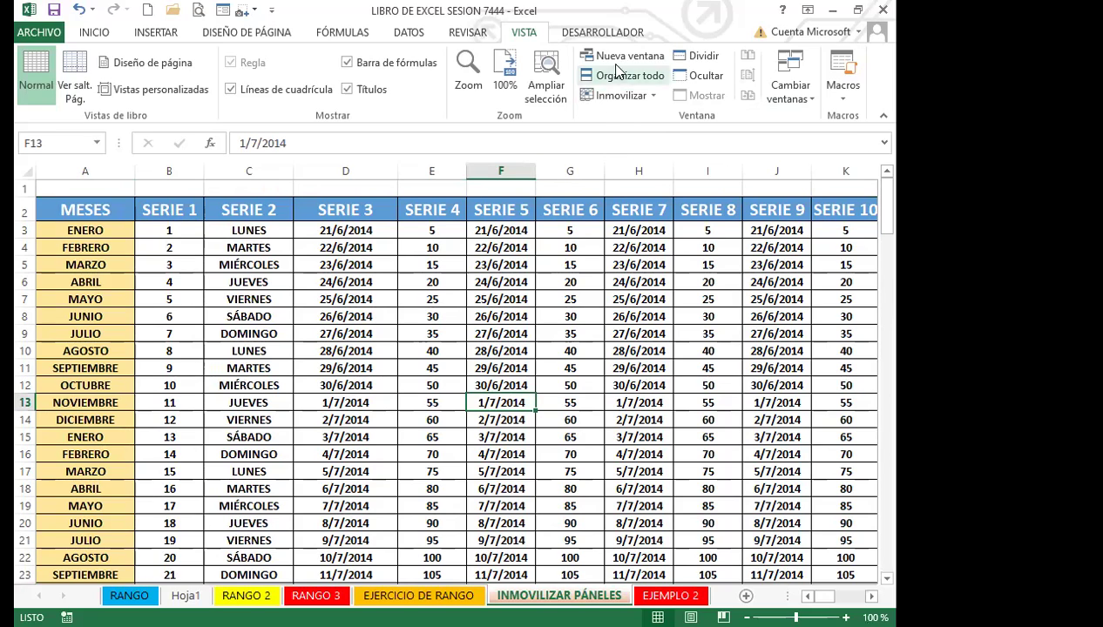
{"action": "left_click", "coordinate": [620, 97]}
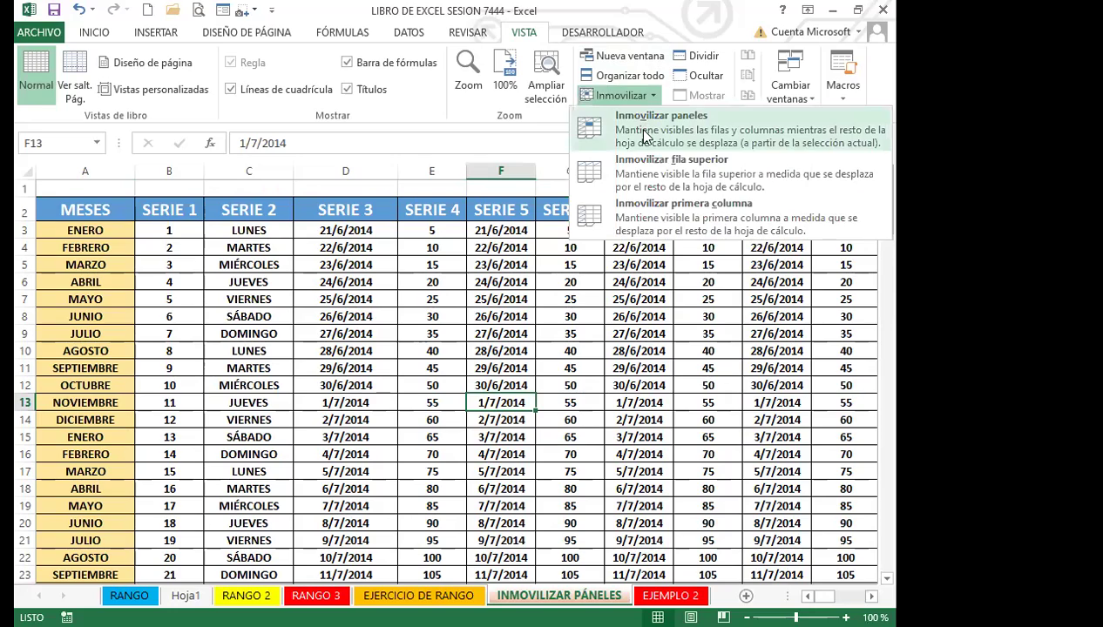
{"action": "left_click", "coordinate": [643, 135]}
- Examine the table down past row 196 and back up, checking whether rows 1 to 12 stay in view
{"action": "scroll", "coordinate": [332, 491], "scroll_direction": "down", "scroll_amount": 20}
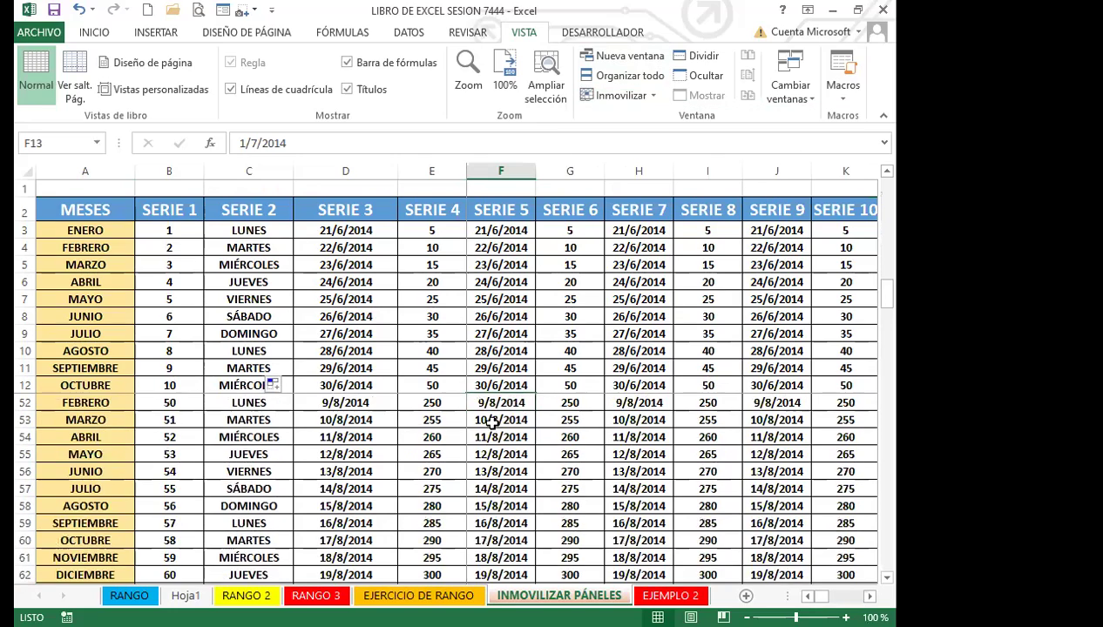
{"action": "scroll", "coordinate": [331, 490], "scroll_direction": "down", "scroll_amount": 20}
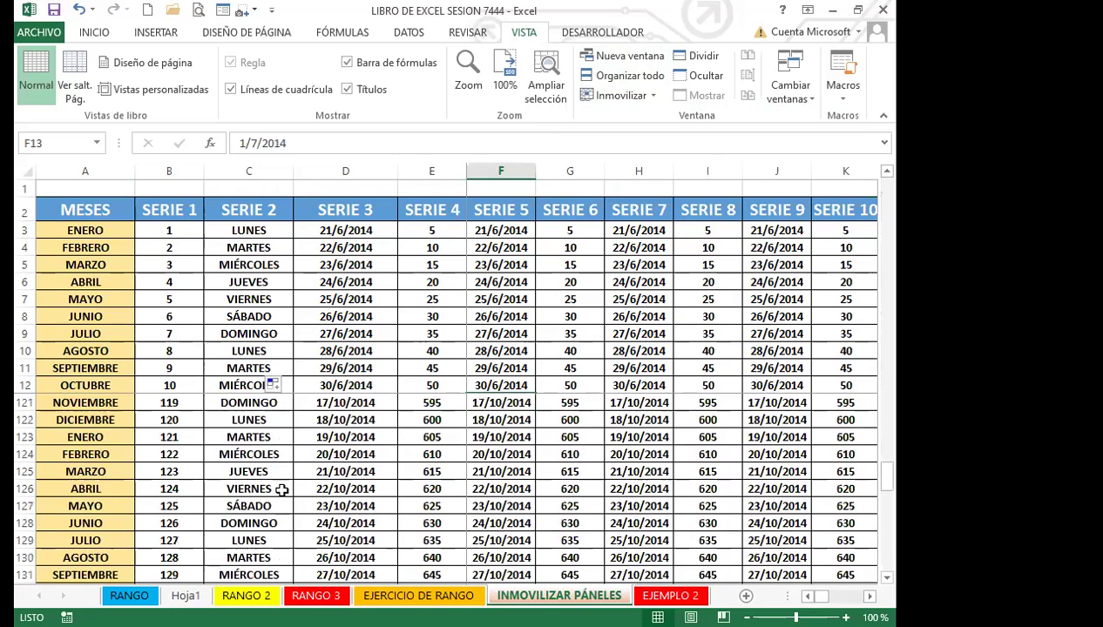
{"action": "scroll", "coordinate": [282, 489], "scroll_direction": "down", "scroll_amount": 18}
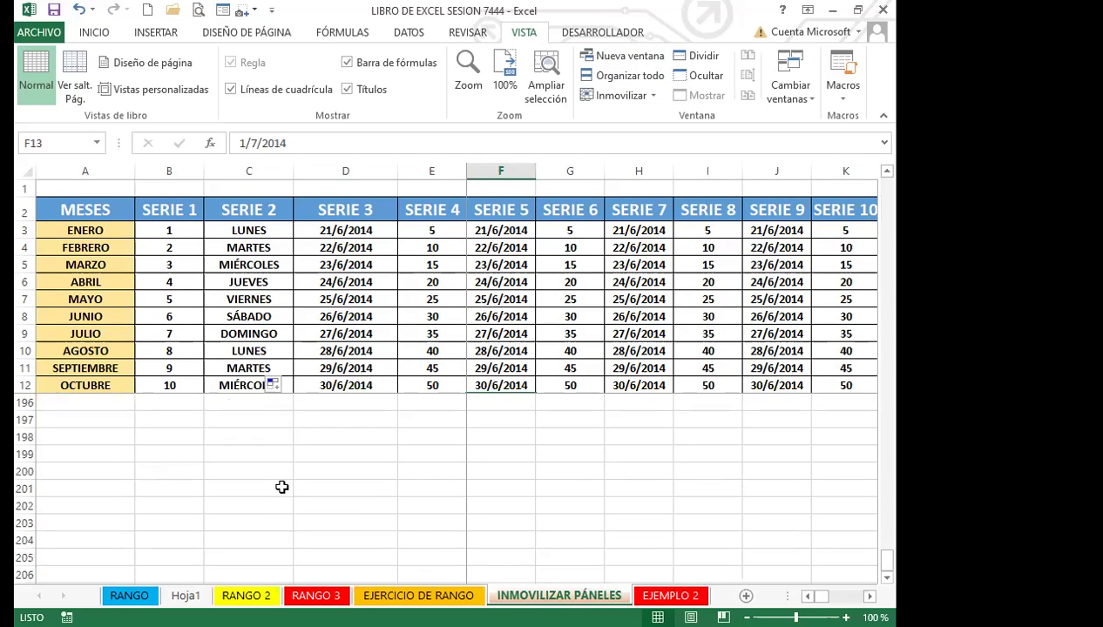
{"action": "scroll", "coordinate": [296, 453], "scroll_direction": "up", "scroll_amount": 20}
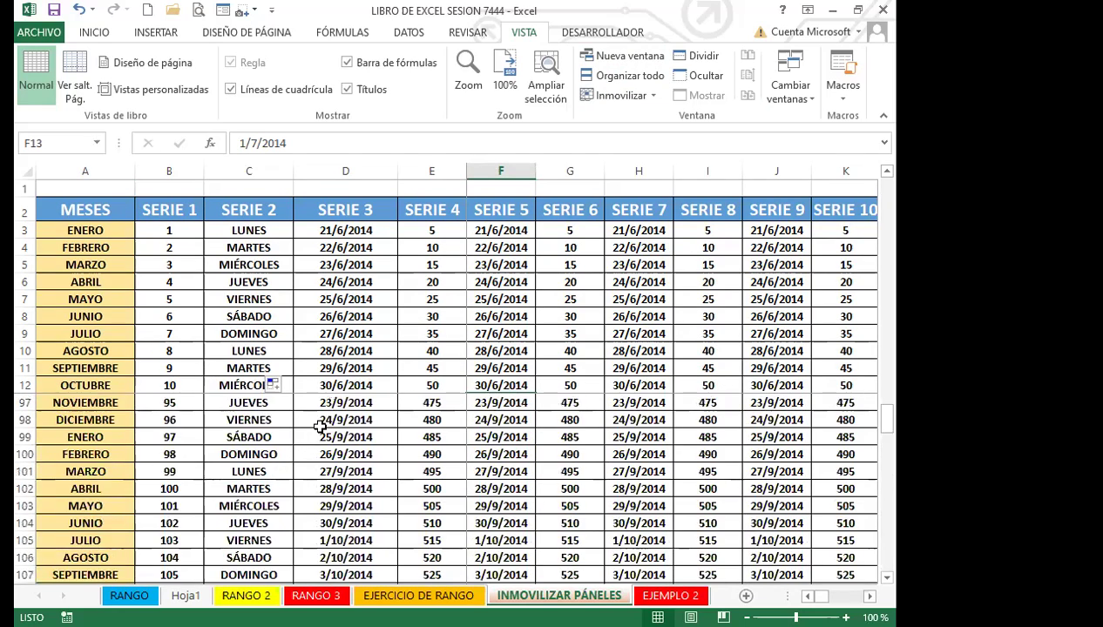
{"action": "scroll", "coordinate": [330, 402], "scroll_direction": "up", "scroll_amount": 14}
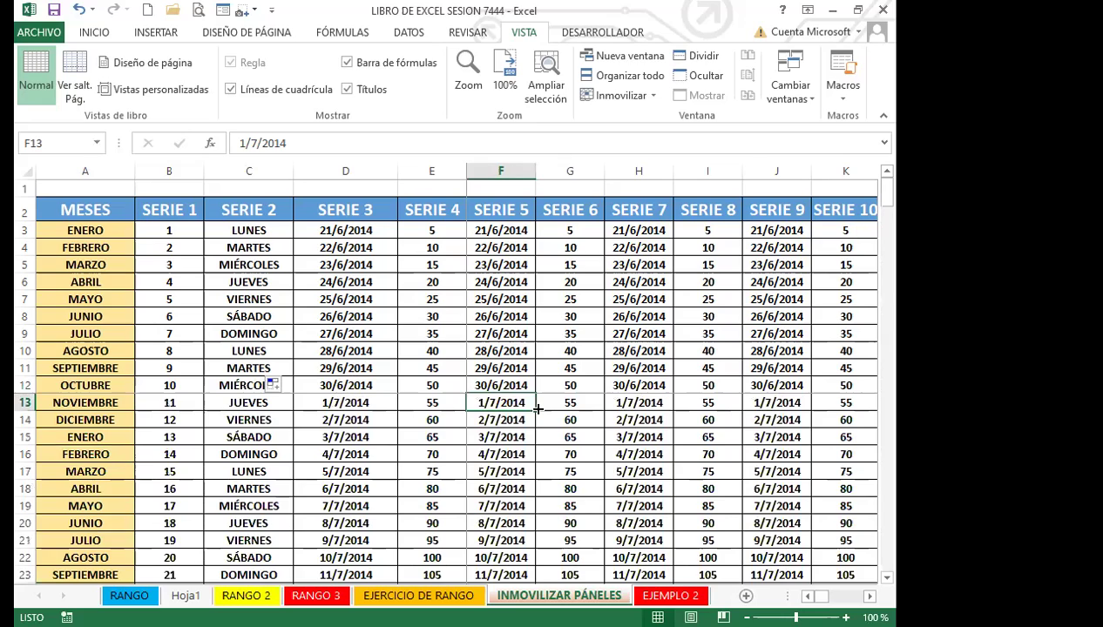
- Examine the table along row 13 past SERIE 28 and down past row 172, checking whether the locked rows and columns stay in view
{"action": "key", "text": "Right"}
{"action": "key", "text": "Right"}
{"action": "key", "text": "Right"}
{"action": "key", "text": "Right"}
{"action": "key", "text": "Right"}
{"action": "key", "text": "Right"}
{"action": "key", "text": "Right"}
{"action": "key", "text": "Right"}
{"action": "key", "text": "Right"}
{"action": "key", "text": "Right"}
{"action": "key", "text": "Right"}
{"action": "key", "text": "Right"}
{"action": "key", "text": "Right"}
{"action": "key", "text": "Right"}
{"action": "key", "text": "Right"}
{"action": "key", "text": "Right"}
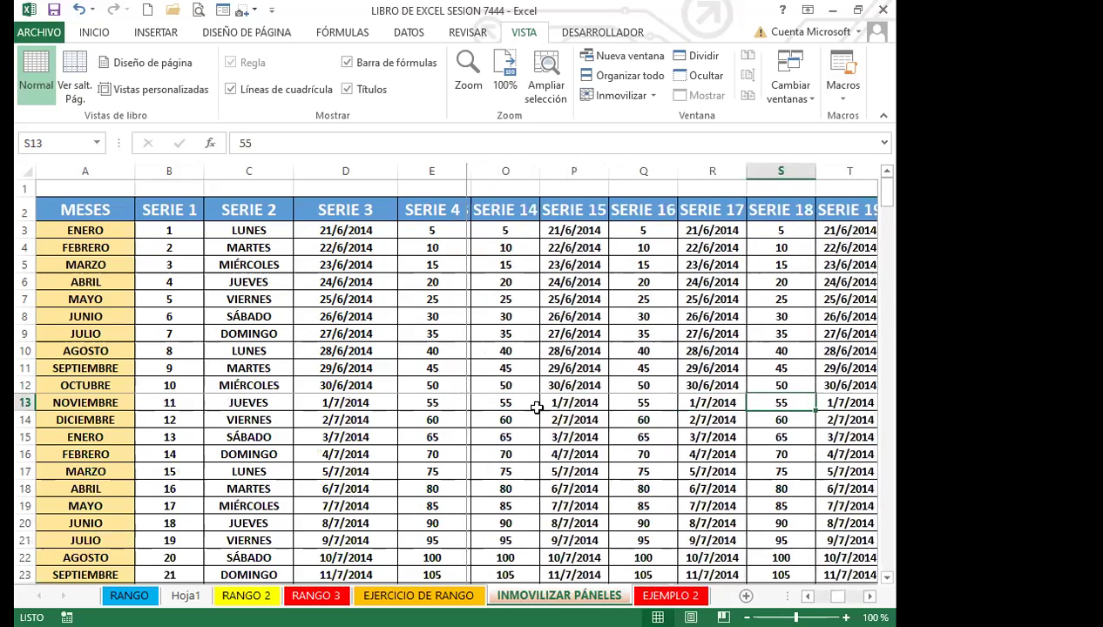
{"action": "key", "text": "Right"}
{"action": "key", "text": "Right"}
{"action": "key", "text": "Right"}
{"action": "key", "text": "Right"}
{"action": "key", "text": "Right"}
{"action": "key", "text": "Right"}
{"action": "key", "text": "Right"}
{"action": "key", "text": "Right"}
{"action": "key", "text": "Right"}
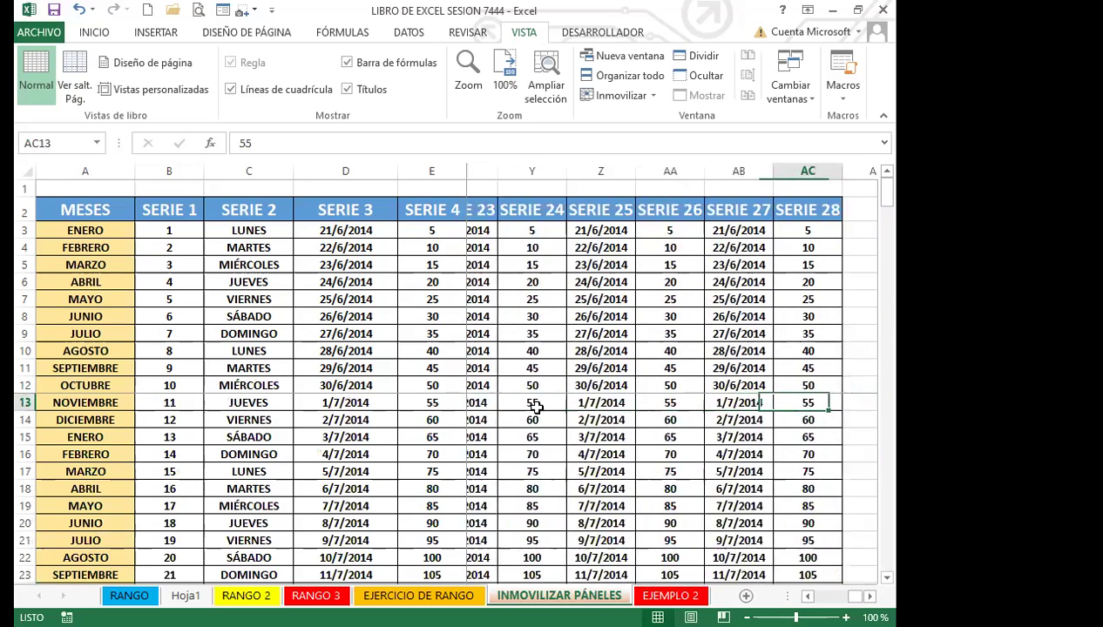
{"action": "key", "text": "Right"}
{"action": "key", "text": "Right"}
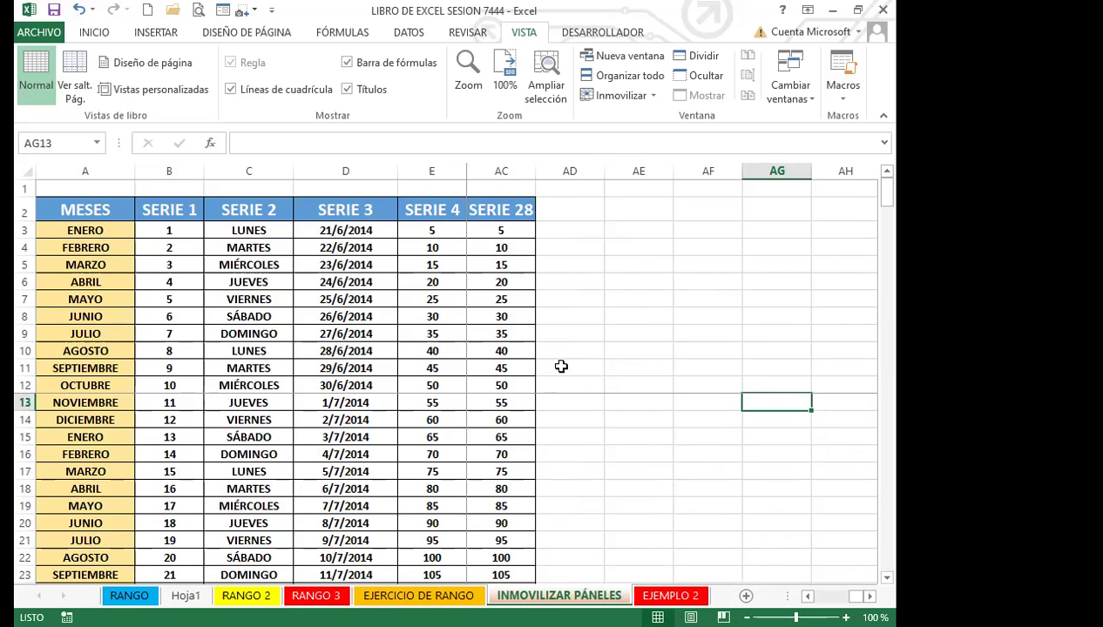
{"action": "scroll", "coordinate": [551, 446], "scroll_direction": "down", "scroll_amount": 8}
{"action": "scroll", "coordinate": [551, 487], "scroll_direction": "down", "scroll_amount": 20}
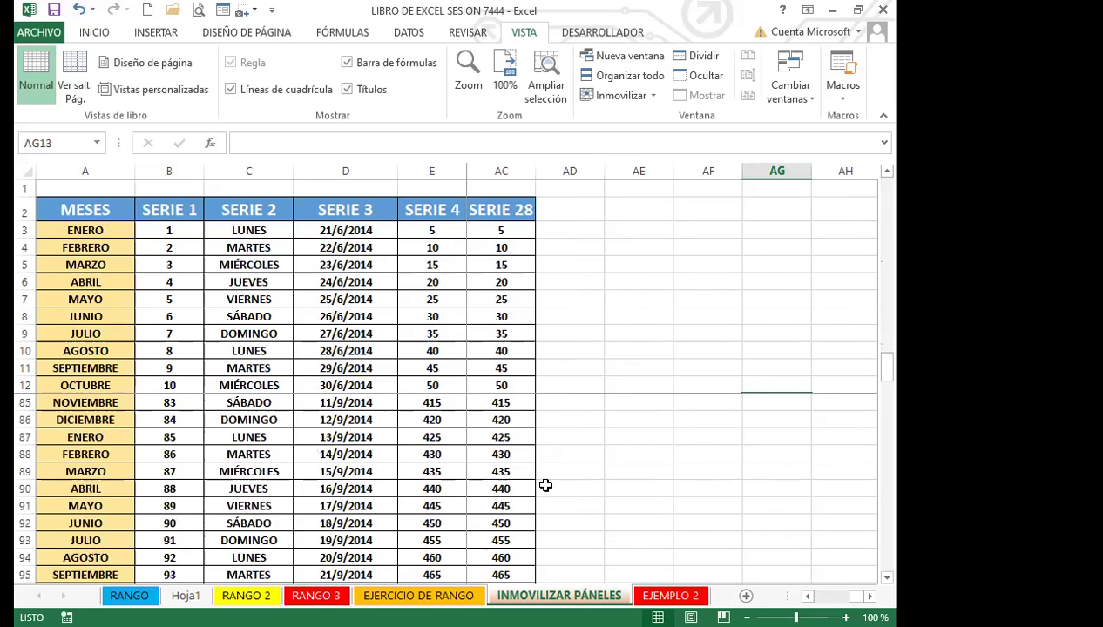
{"action": "scroll", "coordinate": [172, 530], "scroll_direction": "down", "scroll_amount": 11}
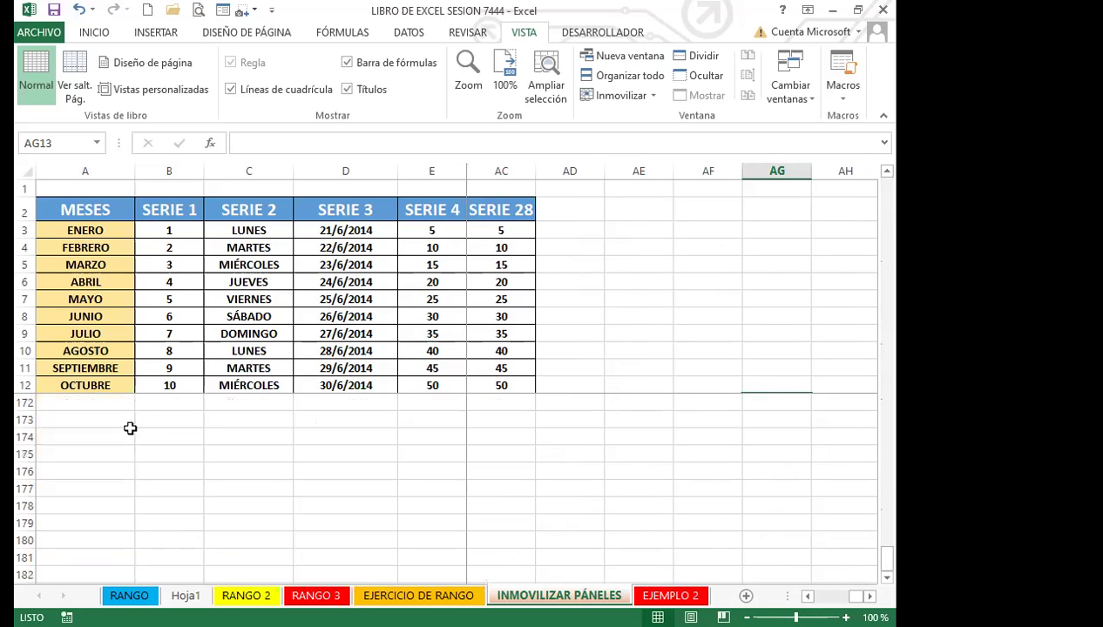
{"action": "scroll", "coordinate": [185, 493], "scroll_direction": "up", "scroll_amount": 9}
{"action": "scroll", "coordinate": [197, 468], "scroll_direction": "down", "scroll_amount": 7}
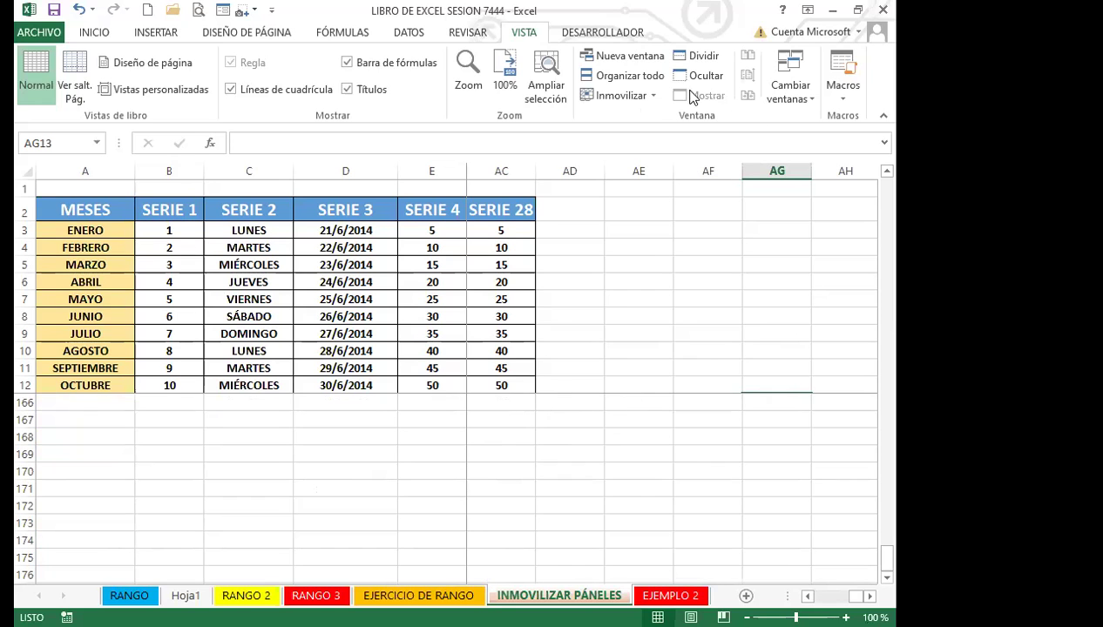
- Unfreeze the panes locked at cell F13 with Movilizar paneles and select cell D14
{"action": "left_click", "coordinate": [619, 97]}
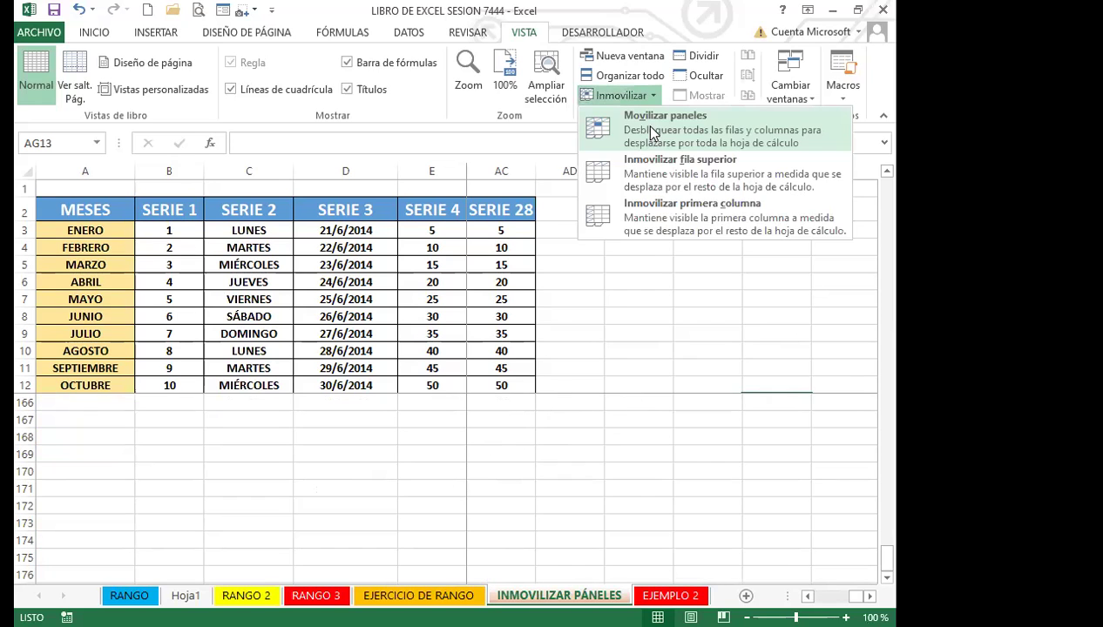
{"action": "left_click", "coordinate": [650, 128]}
{"action": "left_click", "coordinate": [382, 420]}
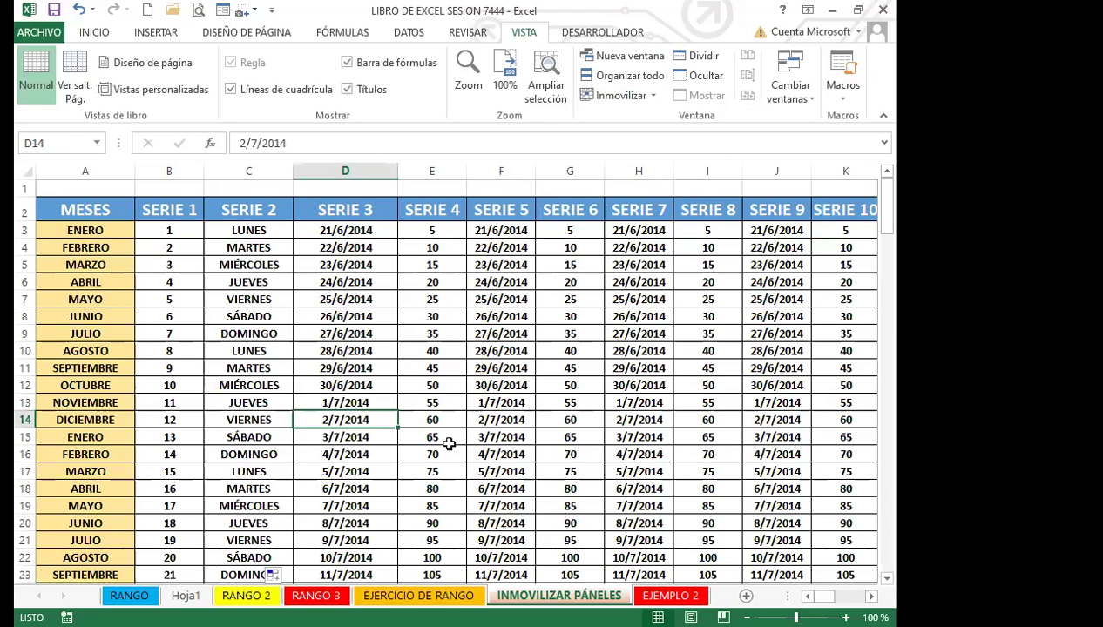
{"action": "left_click", "coordinate": [422, 381]}
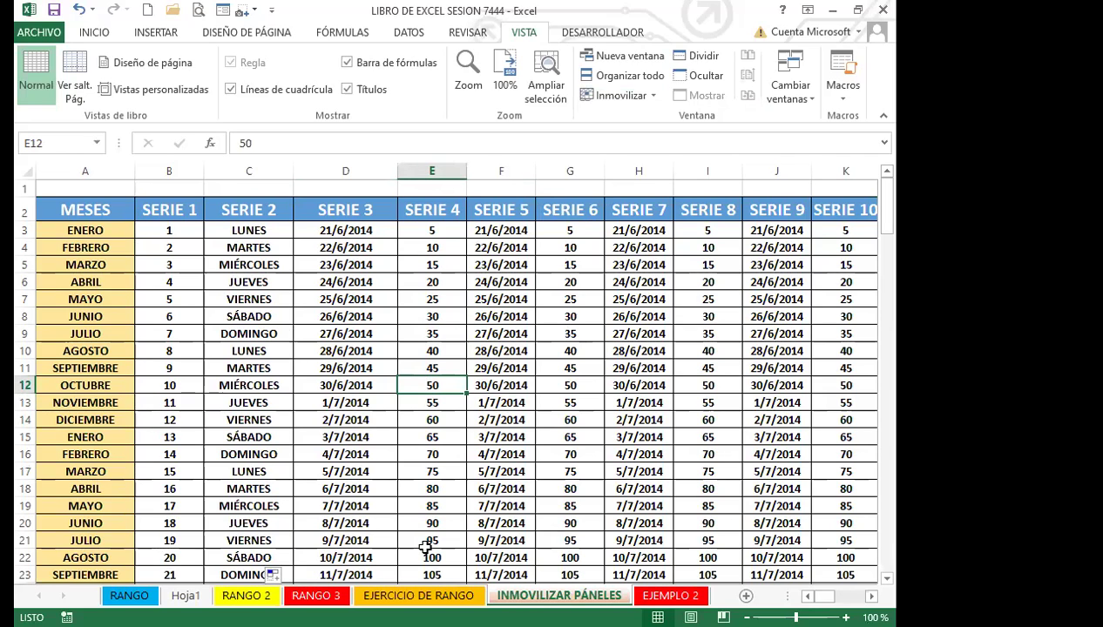
{"action": "left_click", "coordinate": [655, 98]}
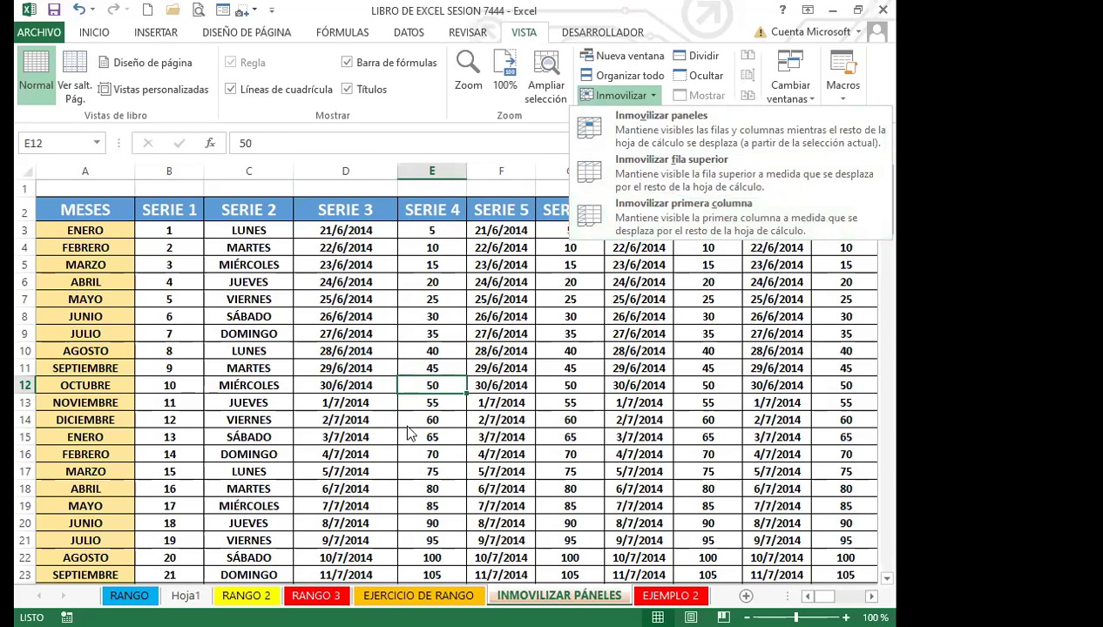
{"action": "left_click", "coordinate": [558, 471]}
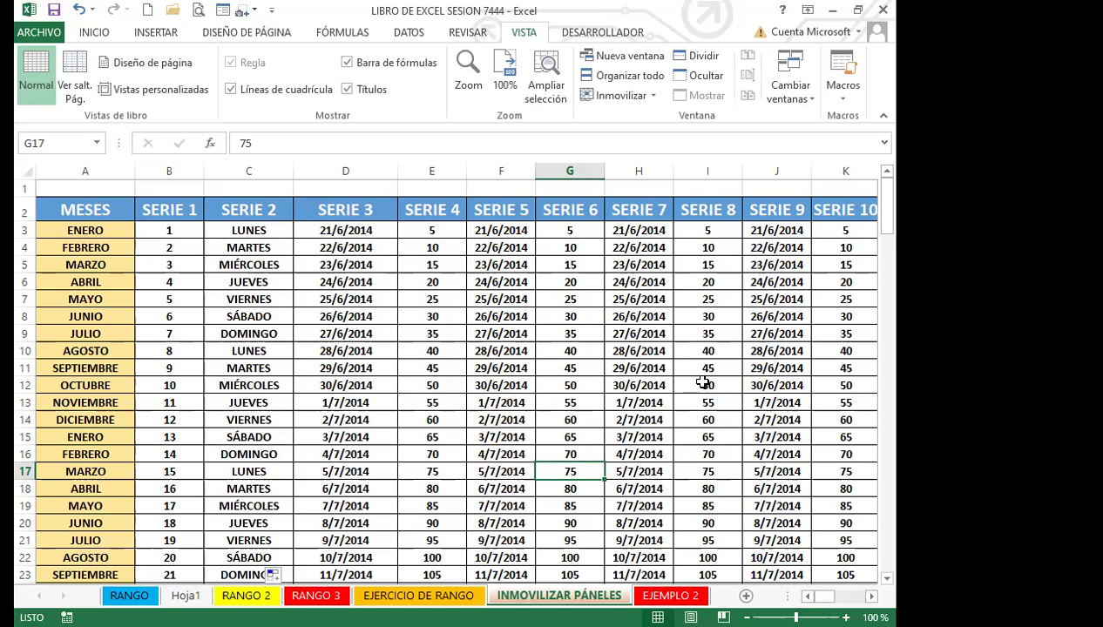
- Freeze the top row with Inmovilizar fila superior and check down past row 161 whether row 1 stays in view
{"action": "left_click", "coordinate": [649, 94]}
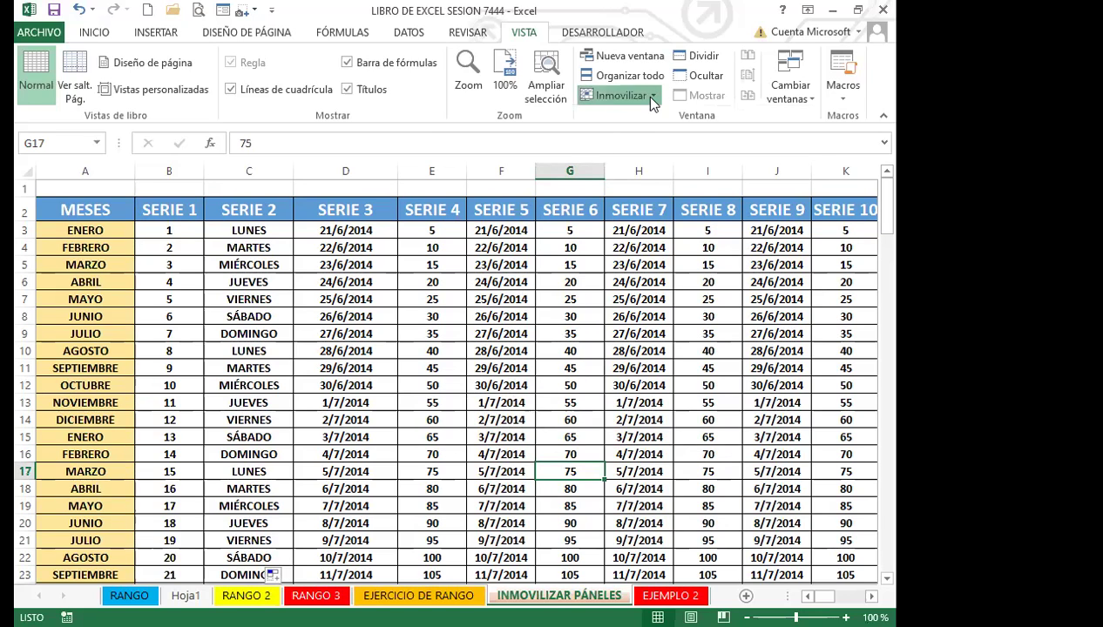
{"action": "left_click", "coordinate": [660, 168]}
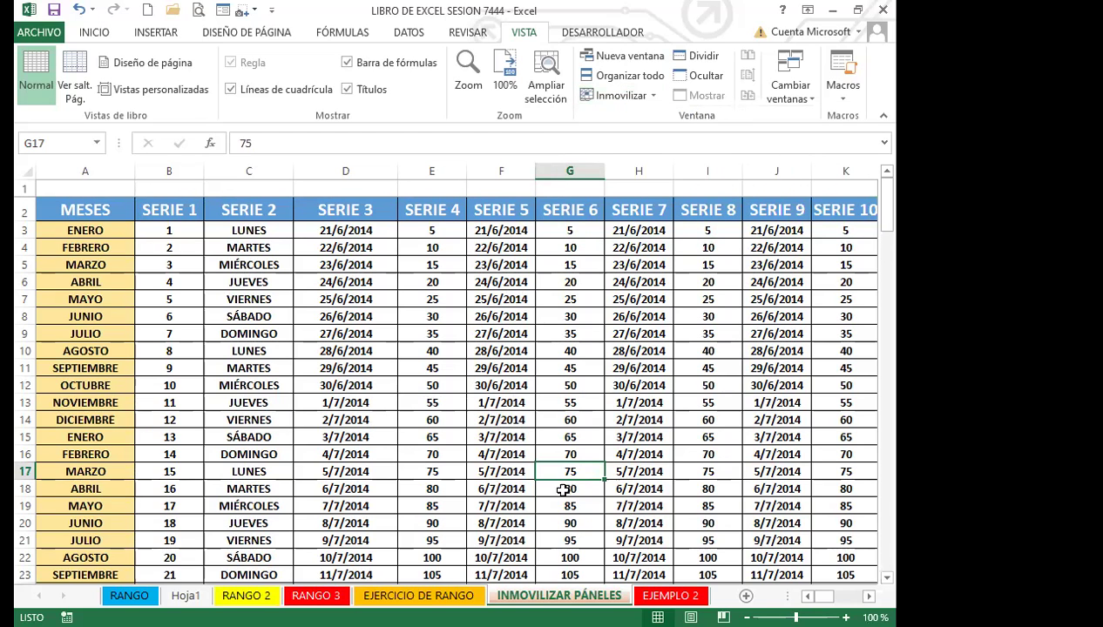
{"action": "scroll", "coordinate": [354, 427], "scroll_direction": "down", "scroll_amount": 13}
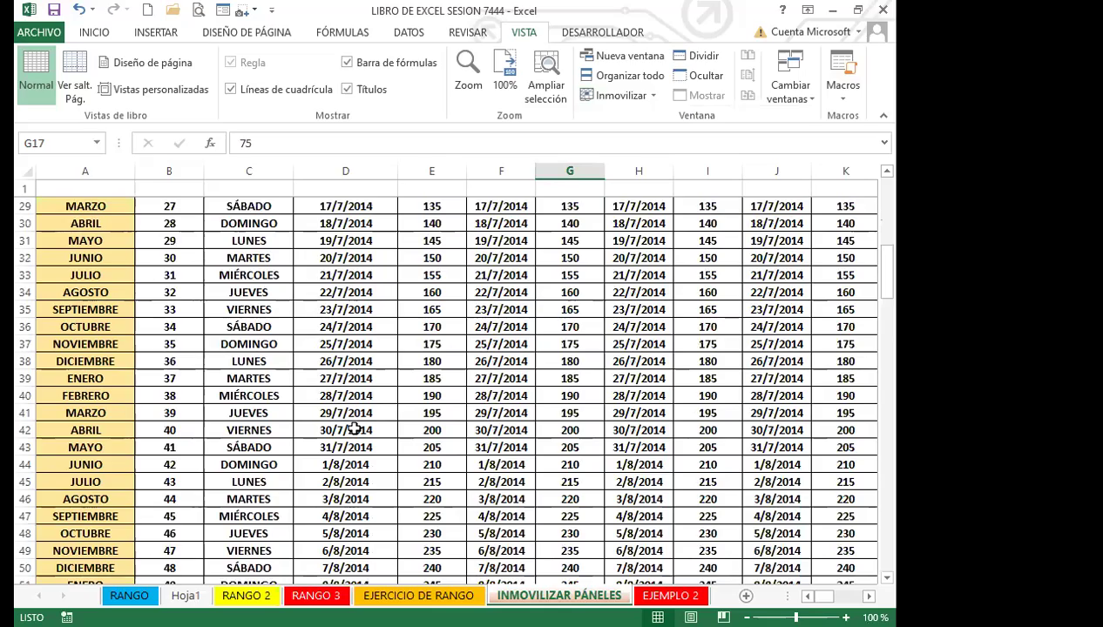
{"action": "scroll", "coordinate": [354, 429], "scroll_direction": "down", "scroll_amount": 20}
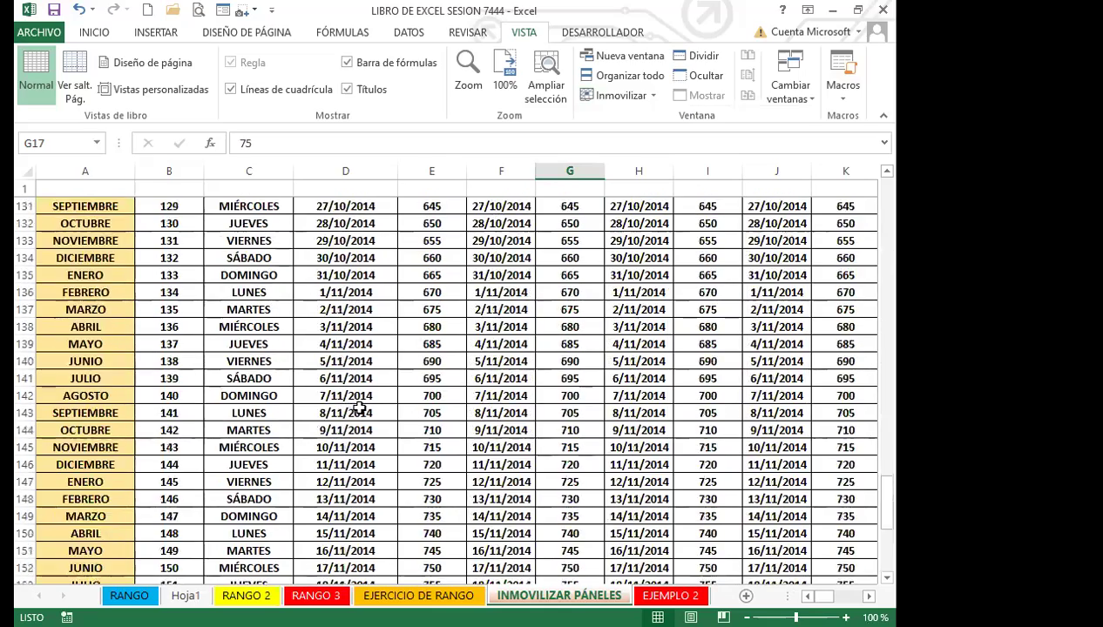
{"action": "scroll", "coordinate": [362, 413], "scroll_direction": "down", "scroll_amount": 8}
{"action": "scroll", "coordinate": [364, 415], "scroll_direction": "up", "scroll_amount": 20}
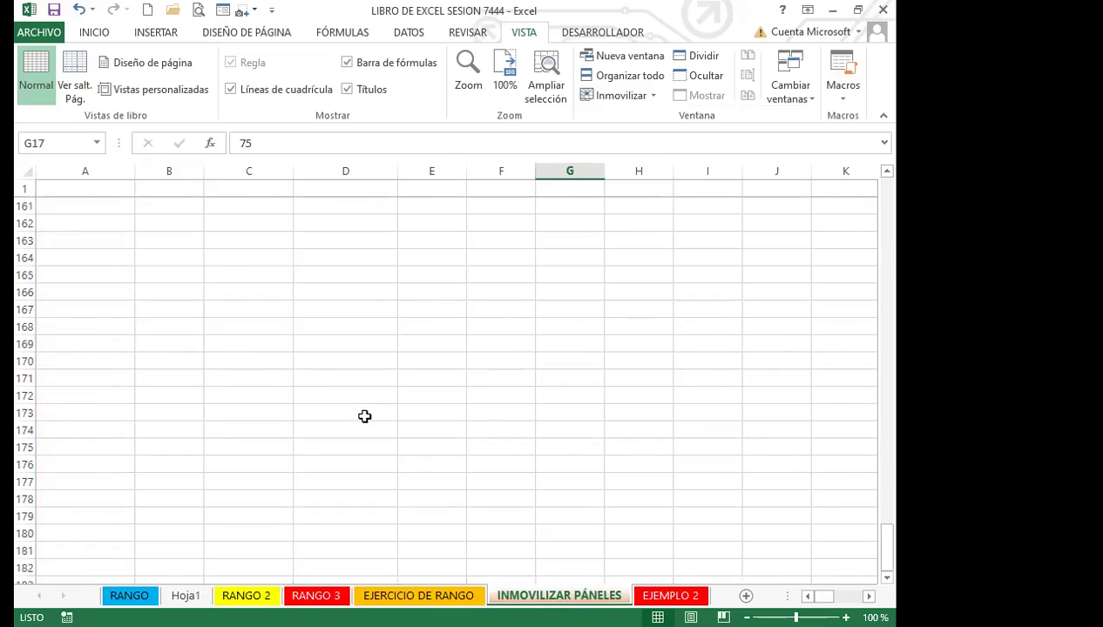
{"action": "scroll", "coordinate": [364, 415], "scroll_direction": "up", "scroll_amount": 18}
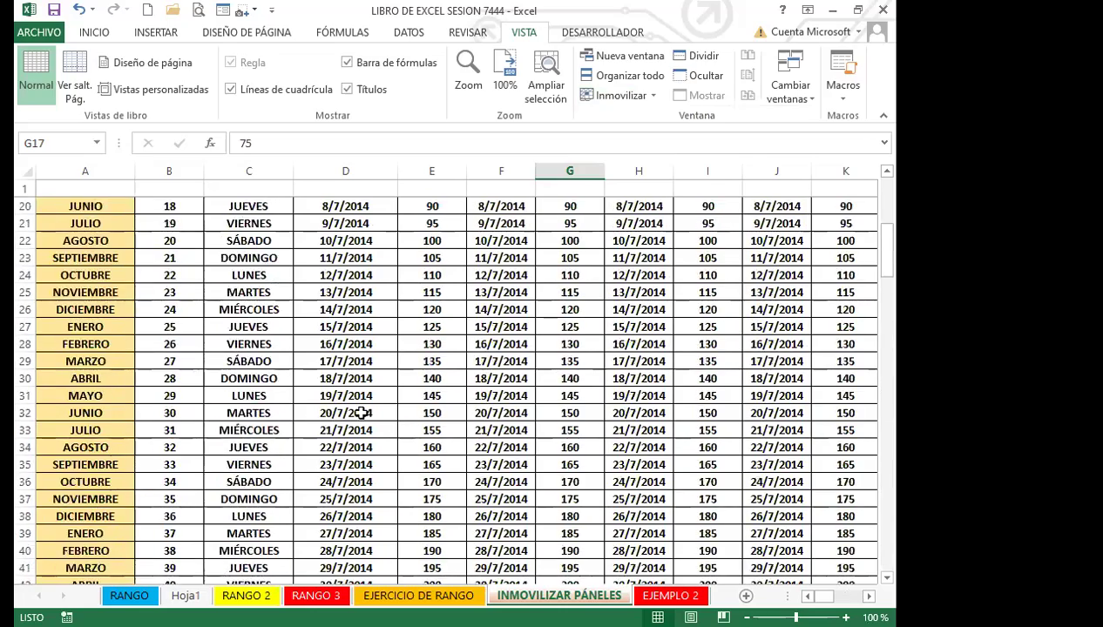
- Release the frozen top row with Movilizar paneles
{"action": "left_click", "coordinate": [280, 332]}
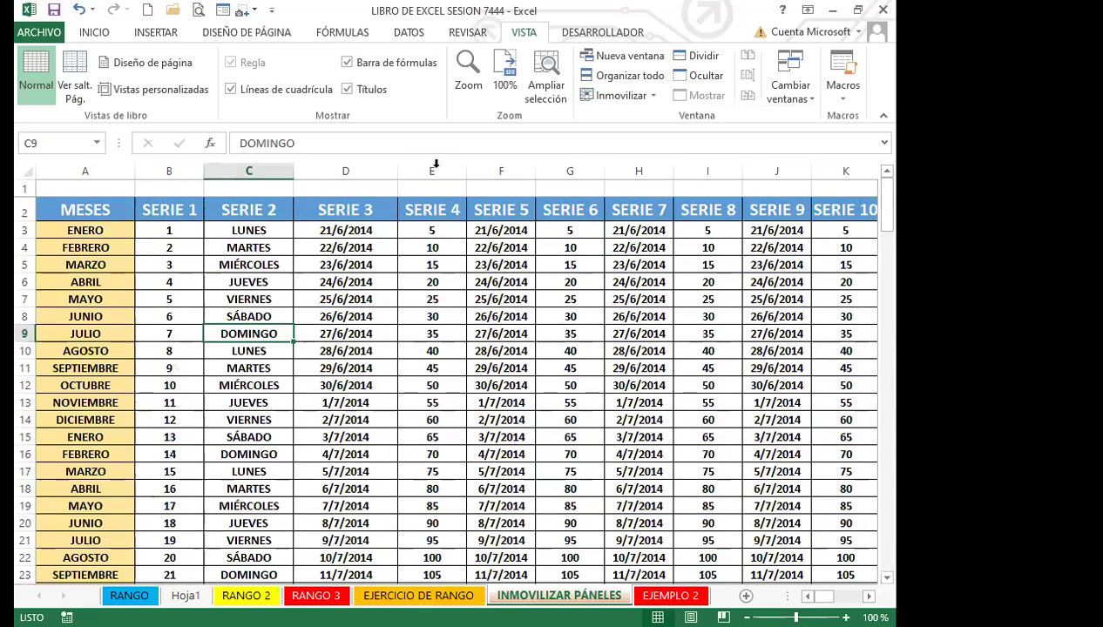
{"action": "left_click", "coordinate": [629, 95]}
{"action": "left_click", "coordinate": [648, 129]}
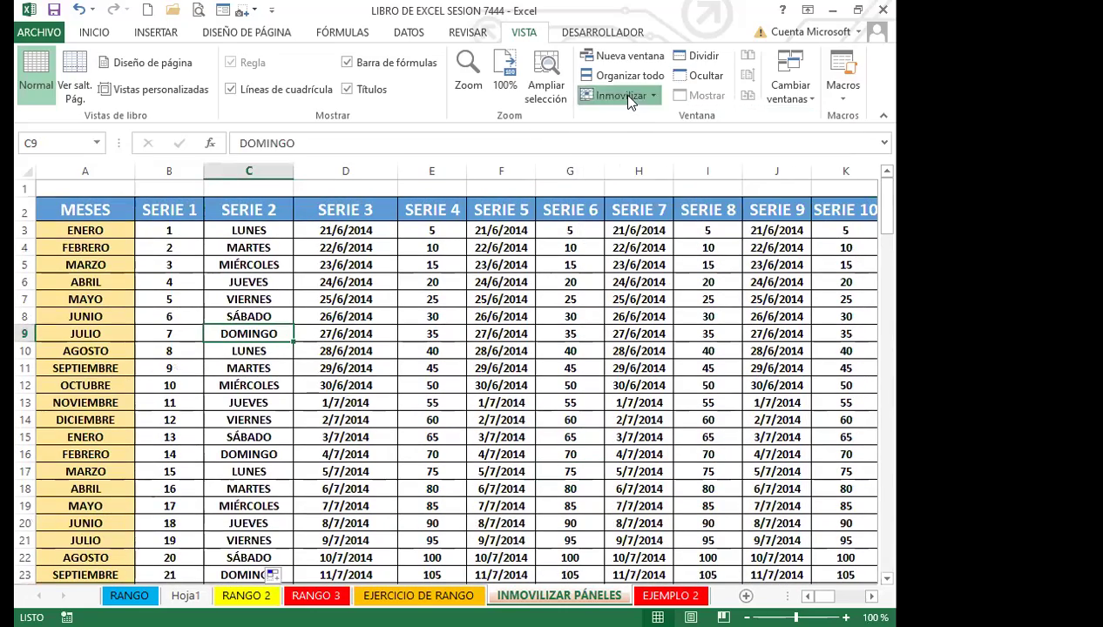
- Select cell I10 and freeze the table's first column with Inmovilizar primera columna
{"action": "left_click", "coordinate": [629, 95]}
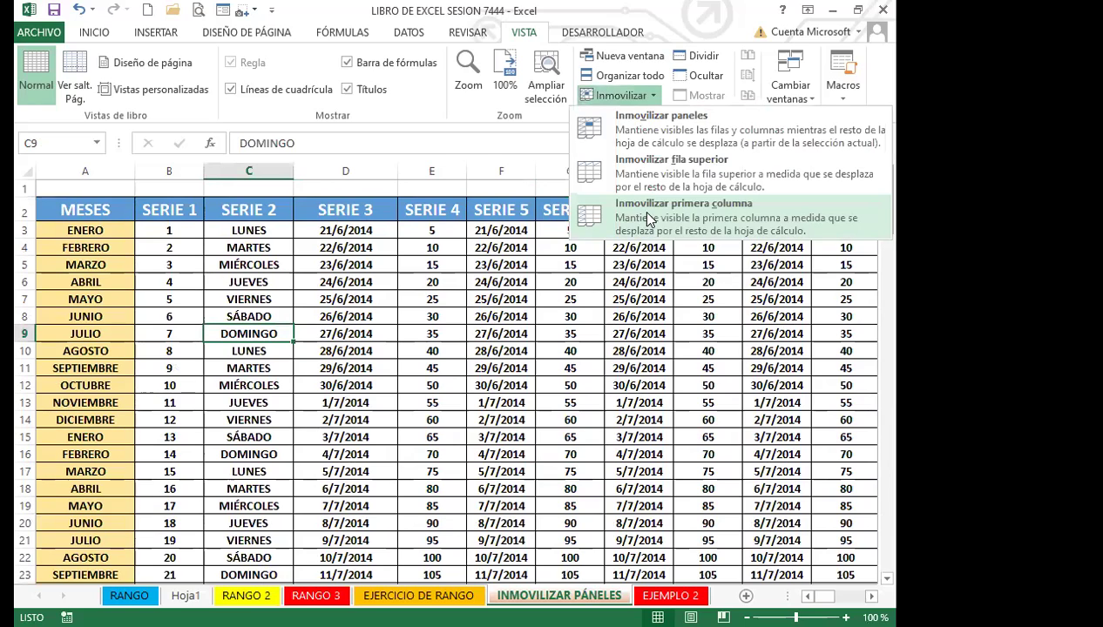
{"action": "left_click", "coordinate": [565, 338]}
{"action": "left_click", "coordinate": [704, 351]}
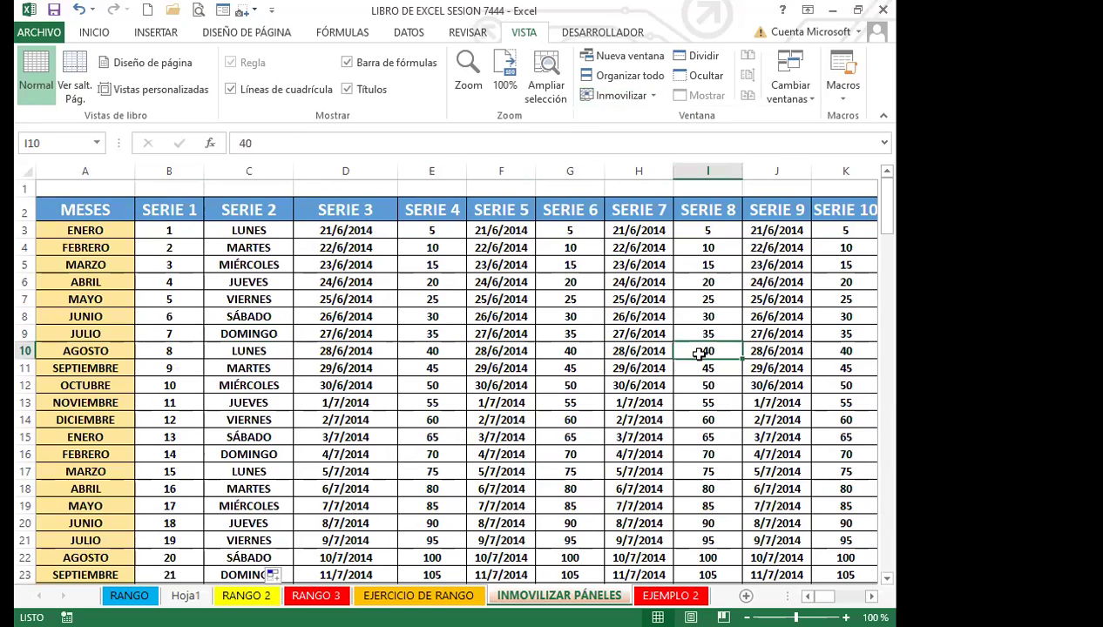
{"action": "left_click", "coordinate": [618, 97]}
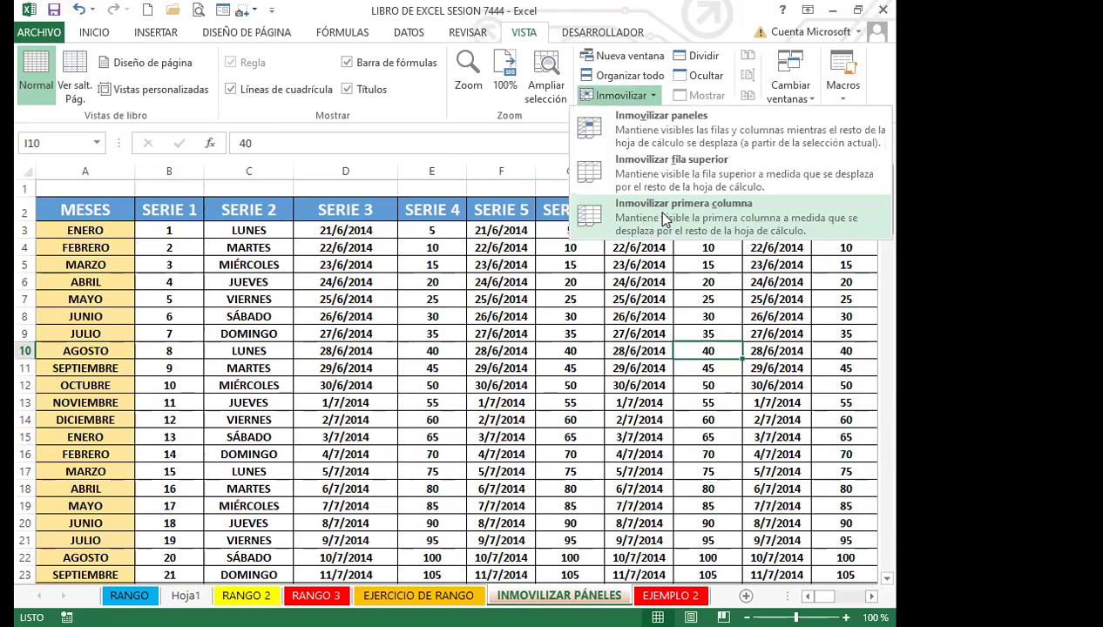
{"action": "left_click", "coordinate": [656, 216]}
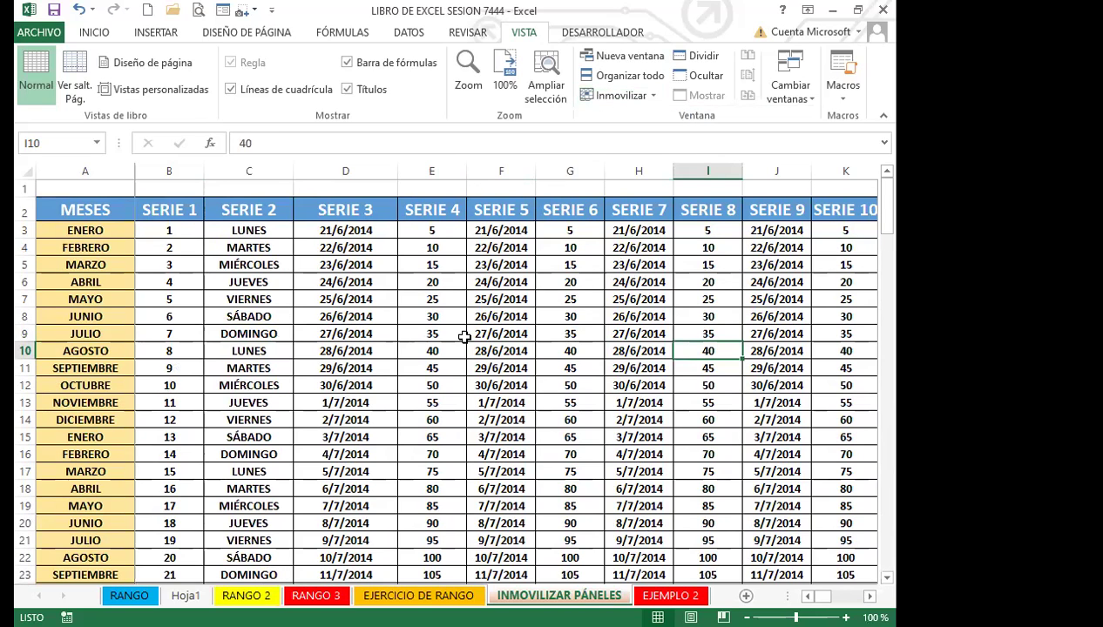
- Move along row 10 out to column AV, checking whether the MESES column stays in view
{"action": "key", "text": "Right"}
{"action": "key", "text": "Right"}
{"action": "key", "text": "Right"}
{"action": "key", "text": "Right"}
{"action": "key", "text": "Right"}
{"action": "key", "text": "Right"}
{"action": "key", "text": "Right"}
{"action": "key", "text": "Right"}
{"action": "key", "text": "Right"}
{"action": "key", "text": "Right"}
{"action": "key", "text": "Right"}
{"action": "key", "text": "Right"}
{"action": "key", "text": "Right"}
{"action": "key", "text": "Right"}
{"action": "key", "text": "Right"}
{"action": "key", "text": "Right"}
{"action": "key", "text": "Right"}
{"action": "key", "text": "Right"}
{"action": "key", "text": "Right"}
{"action": "key", "text": "Right"}
{"action": "key", "text": "Right"}
{"action": "key", "text": "Right"}
{"action": "key", "text": "Right"}
{"action": "key", "text": "Right"}
{"action": "key", "text": "Right"}
{"action": "key", "text": "Right"}
{"action": "key", "text": "Right"}
{"action": "key", "text": "Right"}
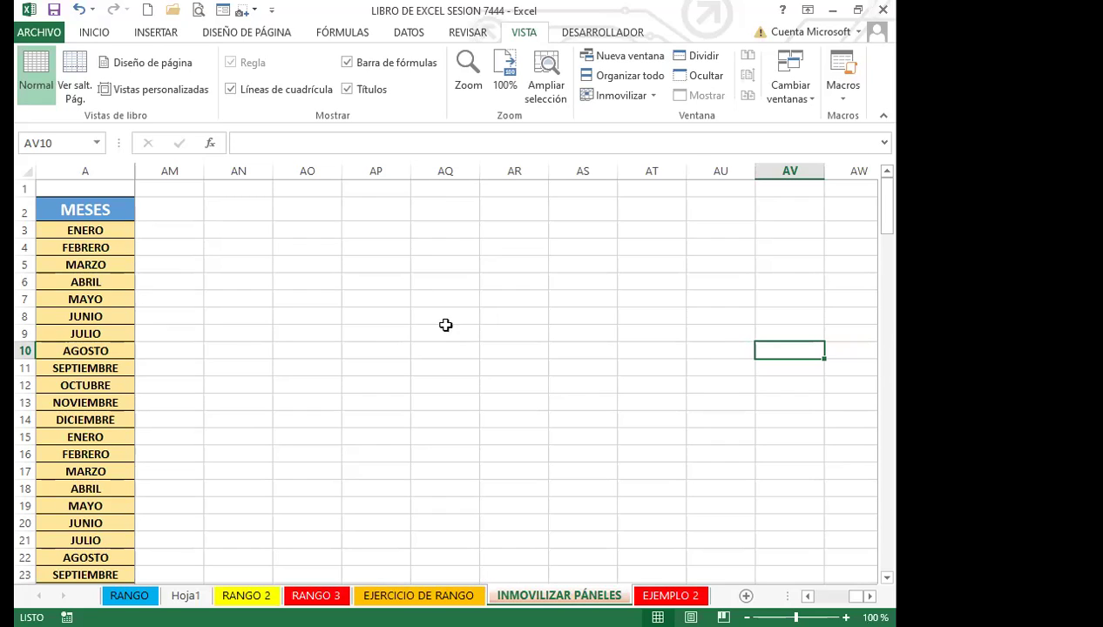
- Look at the freezing options without choosing any and return along row 10 to cell A10
{"action": "left_click", "coordinate": [645, 99]}
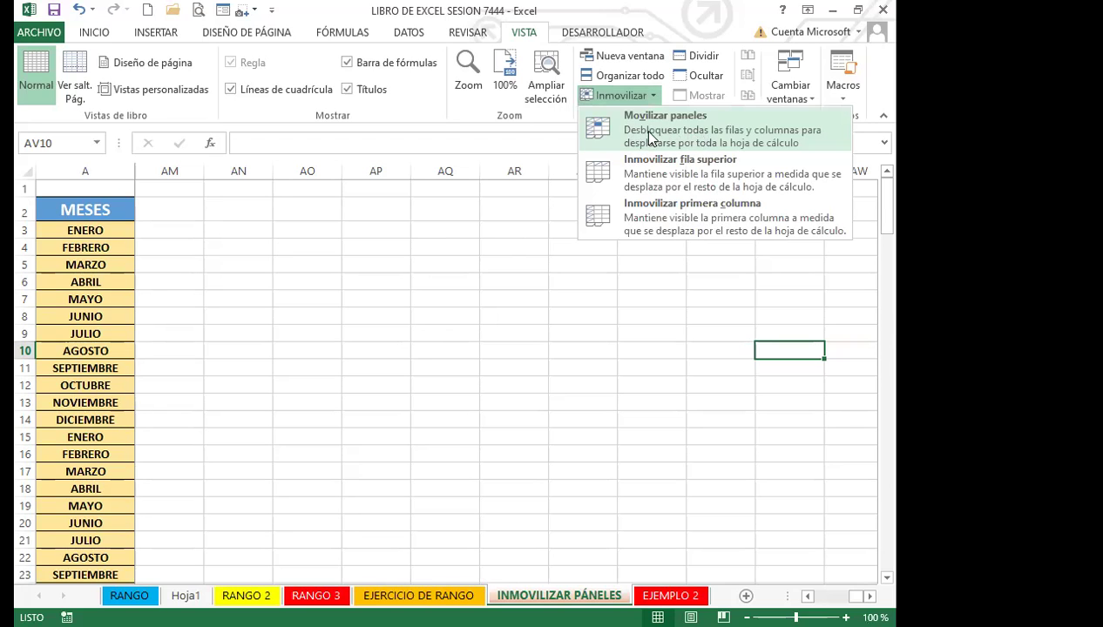
{"action": "left_click", "coordinate": [364, 304]}
{"action": "key", "text": "Left"}
{"action": "key", "text": "Left"}
{"action": "key", "text": "Left"}
{"action": "key", "text": "Left"}
{"action": "key", "text": "Left"}
{"action": "key", "text": "Left"}
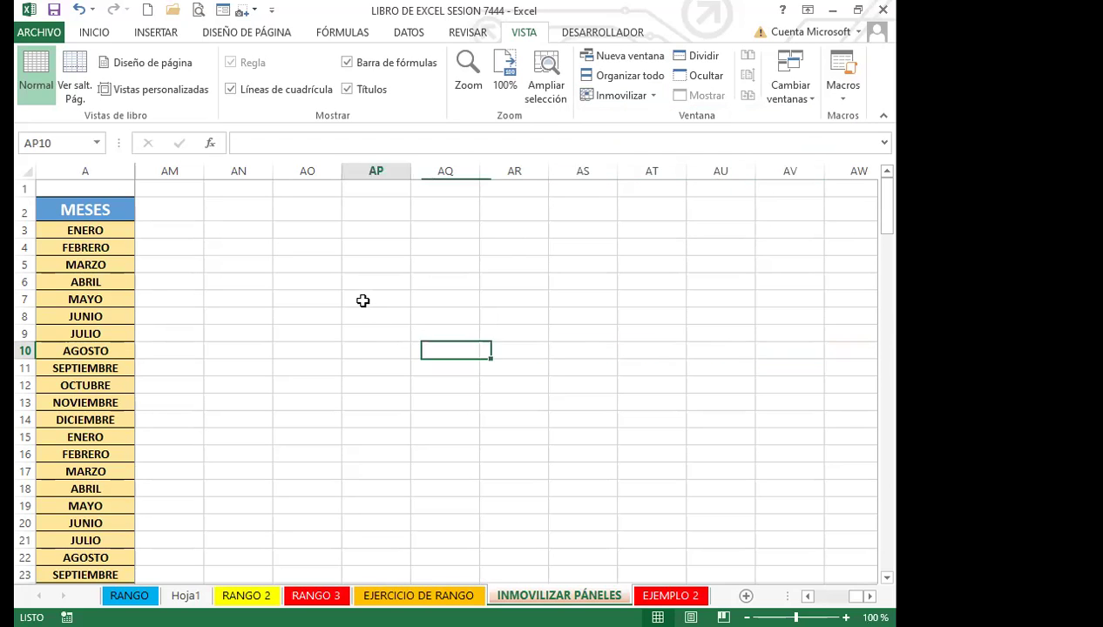
{"action": "key", "text": "Left"}
{"action": "key", "text": "Left"}
{"action": "key", "text": "Left"}
{"action": "key", "text": "Left"}
{"action": "key", "text": "Left"}
{"action": "key", "text": "Left"}
{"action": "key", "text": "Left"}
{"action": "key", "text": "Left"}
{"action": "key", "text": "Left"}
{"action": "key", "text": "Left"}
{"action": "key", "text": "Left"}
{"action": "key", "text": "Left"}
{"action": "key", "text": "Left"}
{"action": "key", "text": "Left"}
{"action": "key", "text": "Left"}
{"action": "key", "text": "Left"}
{"action": "key", "text": "Left"}
{"action": "key", "text": "Left"}
{"action": "key", "text": "Left"}
{"action": "key", "text": "Left"}
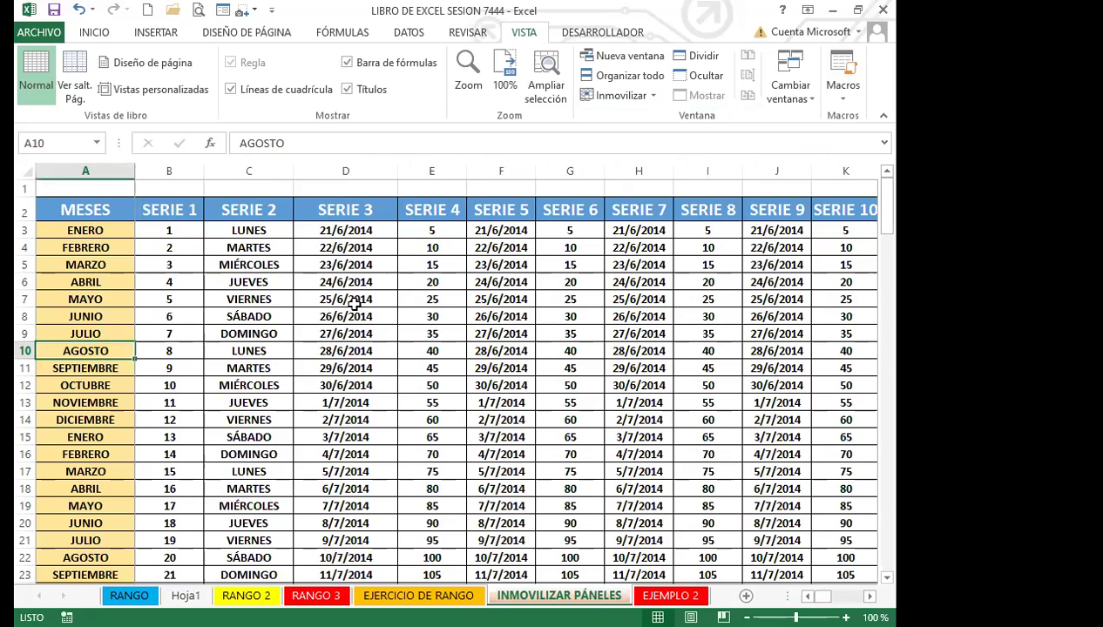
- Examine the table down past row 159 and back to row 1, checking whether the SERIE headers stay in view with only column A frozen
{"action": "left_click", "coordinate": [250, 364]}
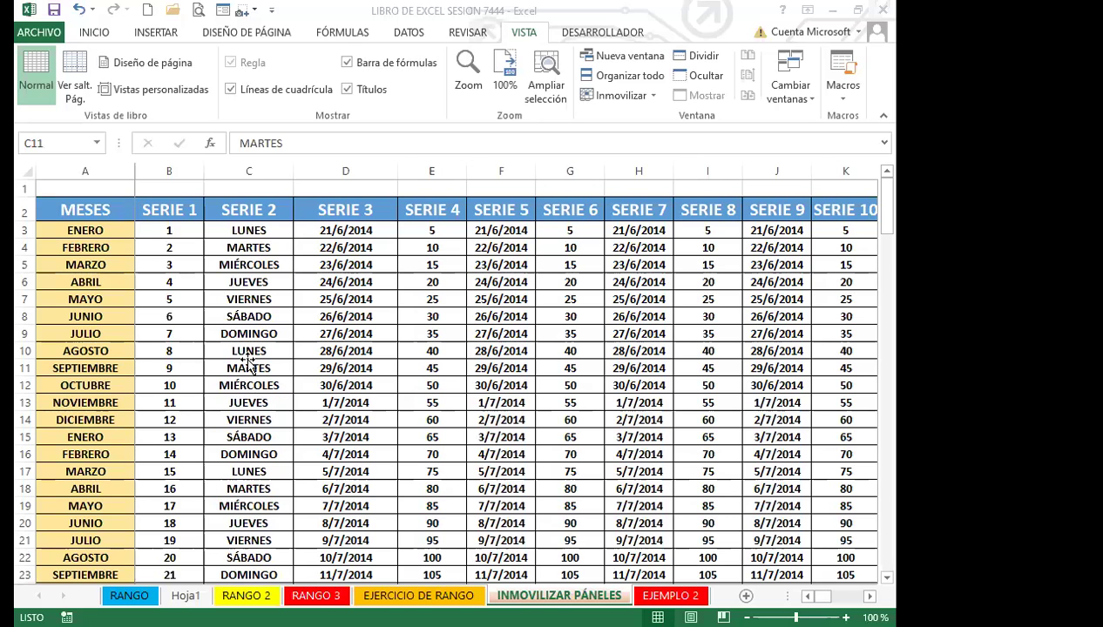
{"action": "left_click", "coordinate": [248, 365]}
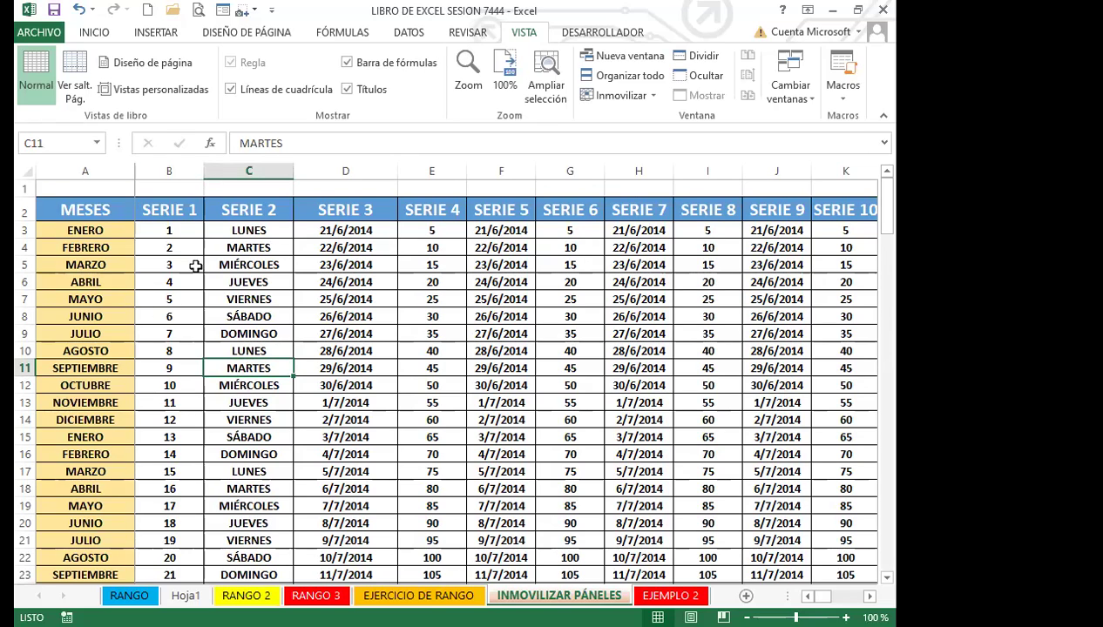
{"action": "left_click", "coordinate": [228, 301]}
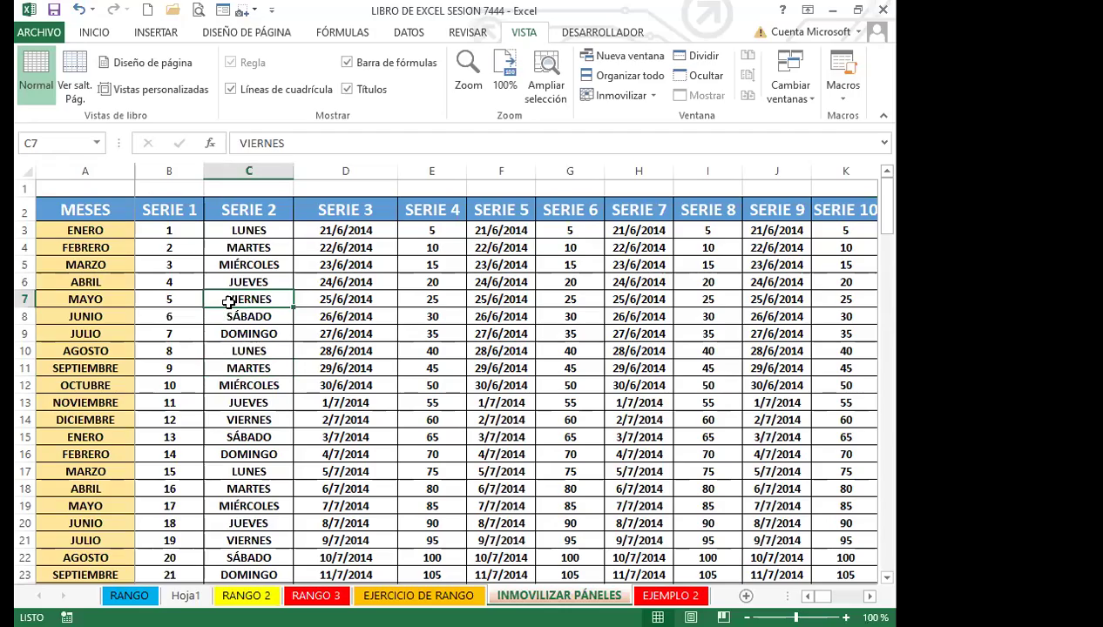
{"action": "scroll", "coordinate": [227, 300], "scroll_direction": "down", "scroll_amount": 20}
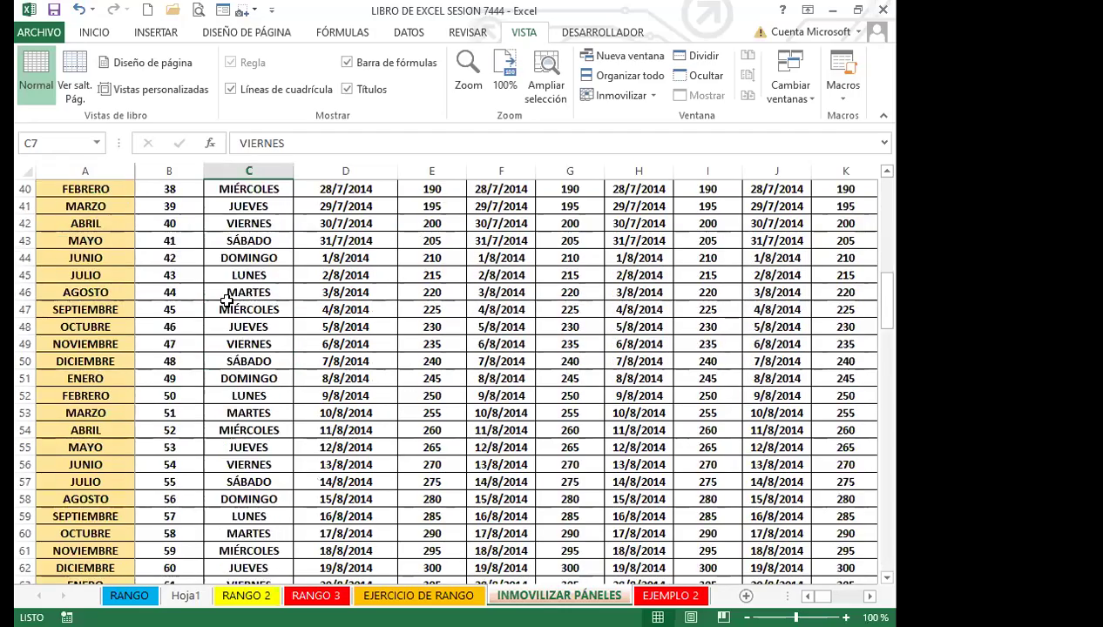
{"action": "scroll", "coordinate": [229, 314], "scroll_direction": "down", "scroll_amount": 20}
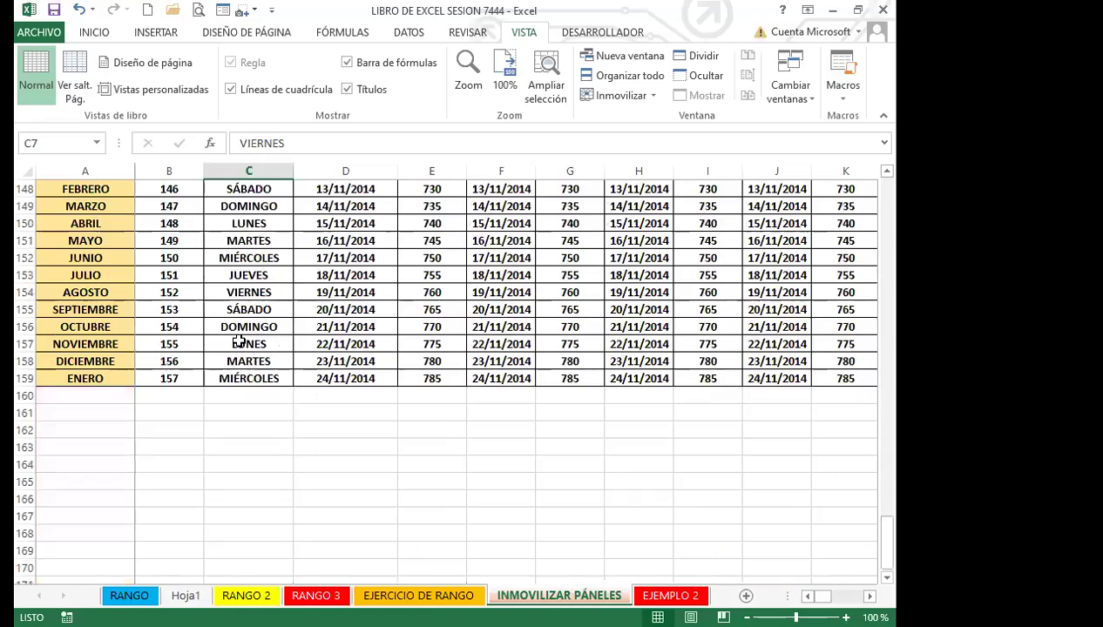
{"action": "scroll", "coordinate": [237, 349], "scroll_direction": "up", "scroll_amount": 4}
{"action": "scroll", "coordinate": [241, 354], "scroll_direction": "up", "scroll_amount": 20}
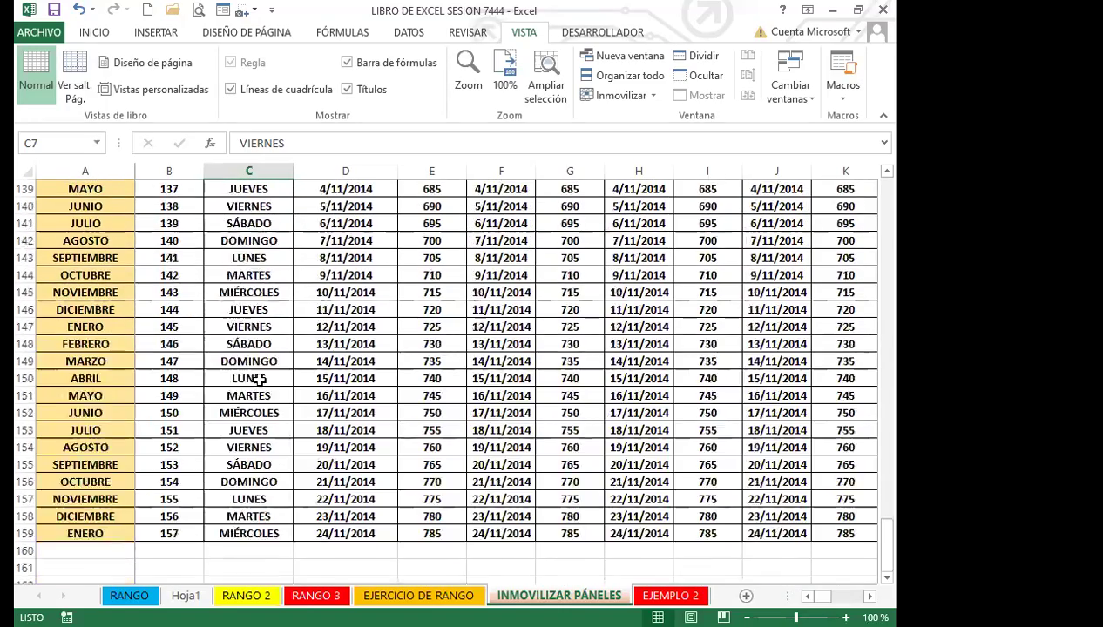
{"action": "scroll", "coordinate": [246, 358], "scroll_direction": "up", "scroll_amount": 20}
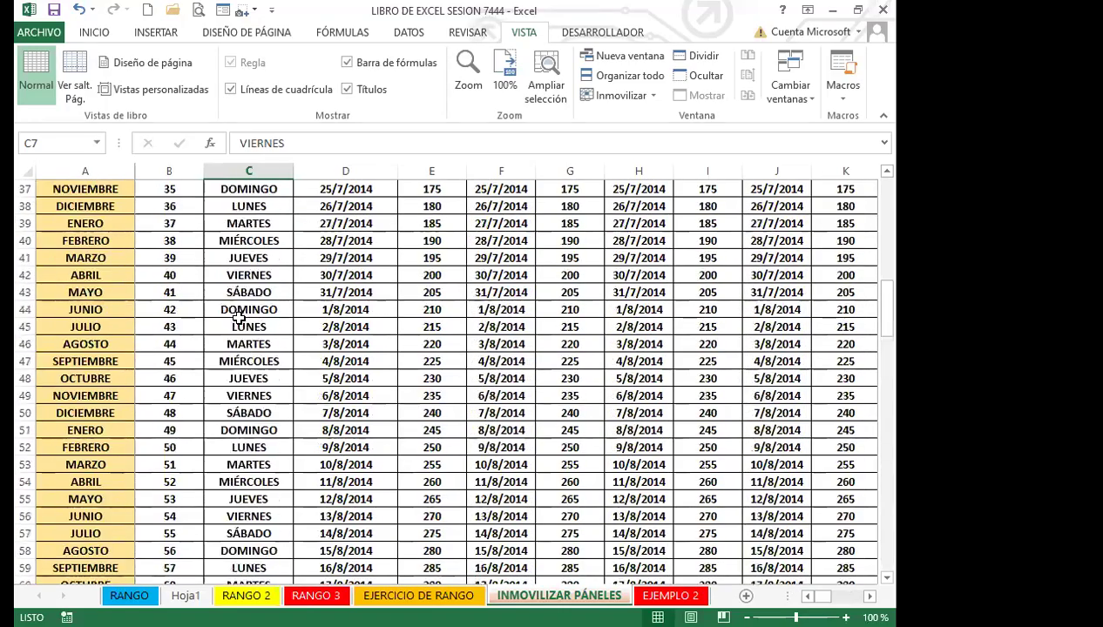
{"action": "left_click", "coordinate": [218, 217]}
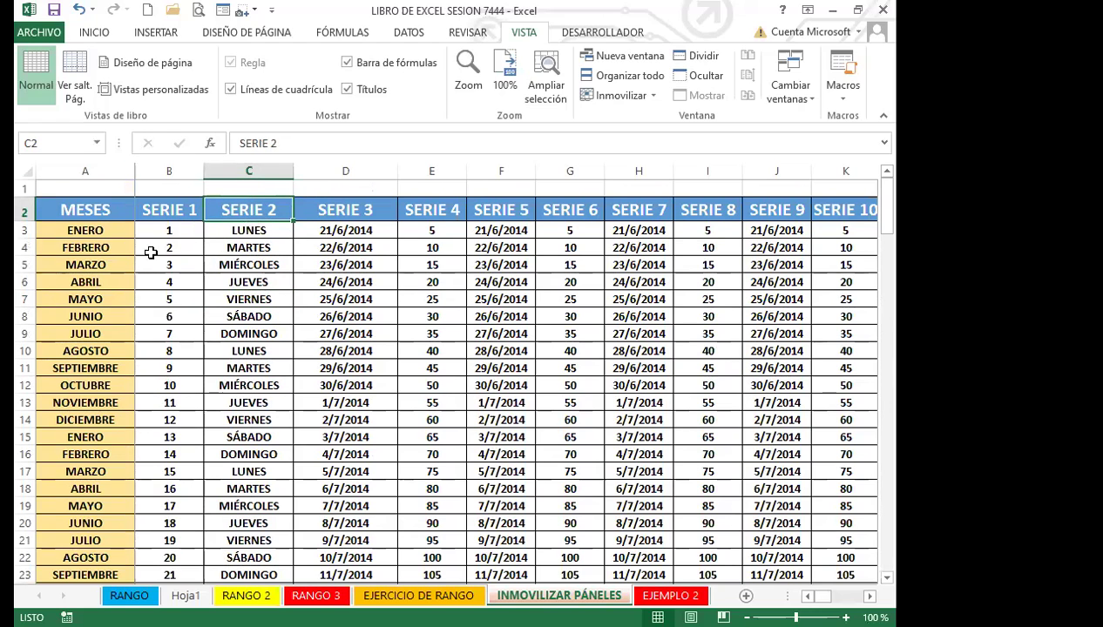
{"action": "scroll", "coordinate": [255, 330], "scroll_direction": "down", "scroll_amount": 20}
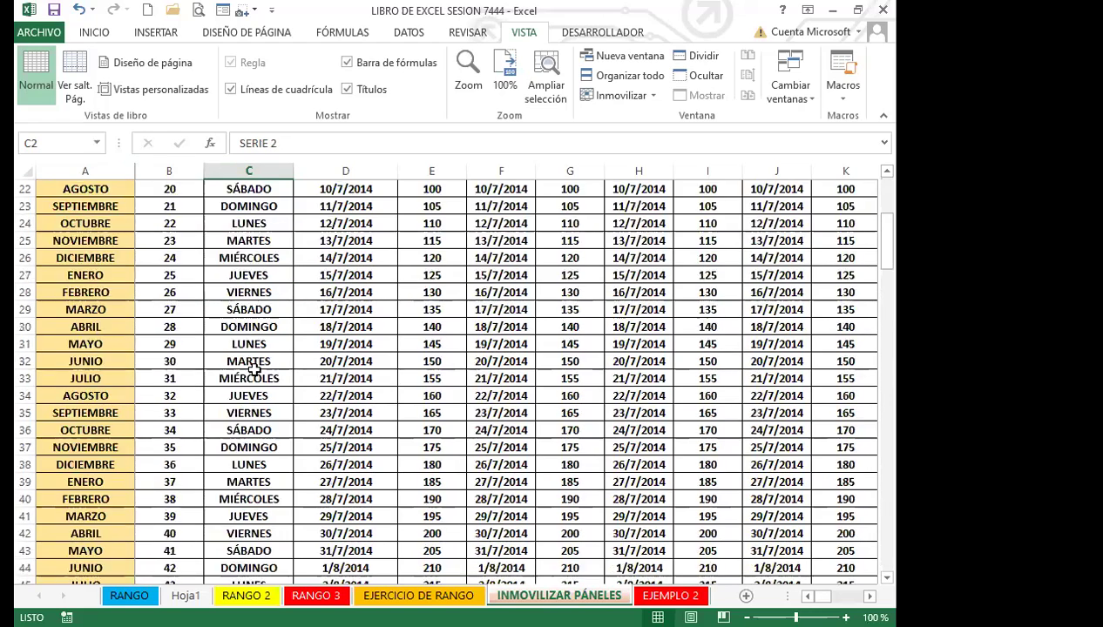
{"action": "scroll", "coordinate": [262, 430], "scroll_direction": "down", "scroll_amount": 7}
{"action": "scroll", "coordinate": [261, 418], "scroll_direction": "up", "scroll_amount": 20}
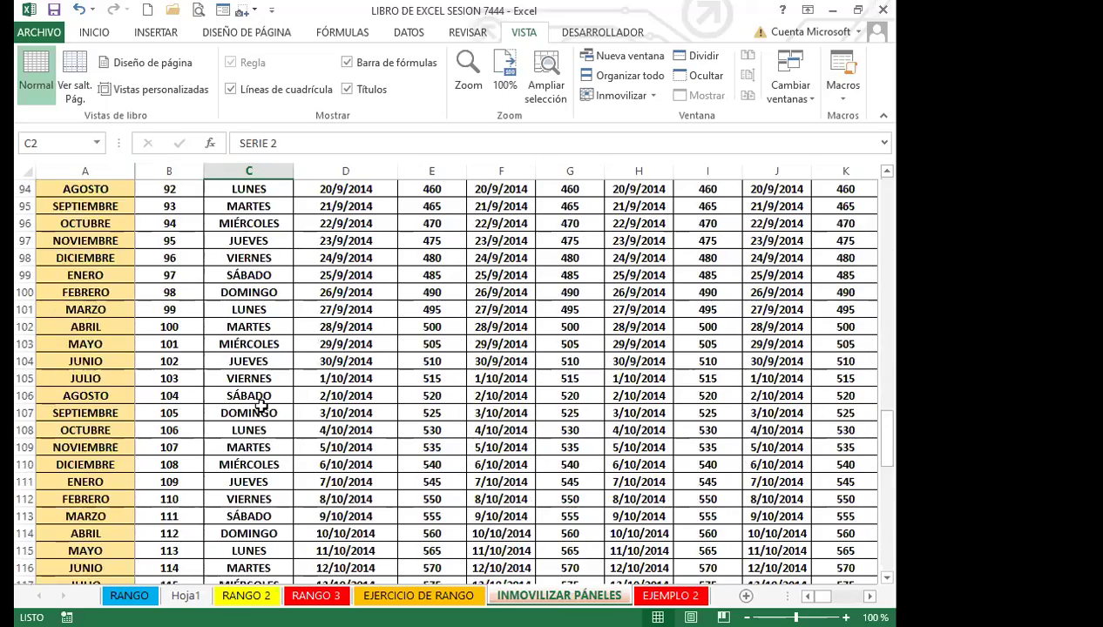
{"action": "scroll", "coordinate": [269, 384], "scroll_direction": "up", "scroll_amount": 3}
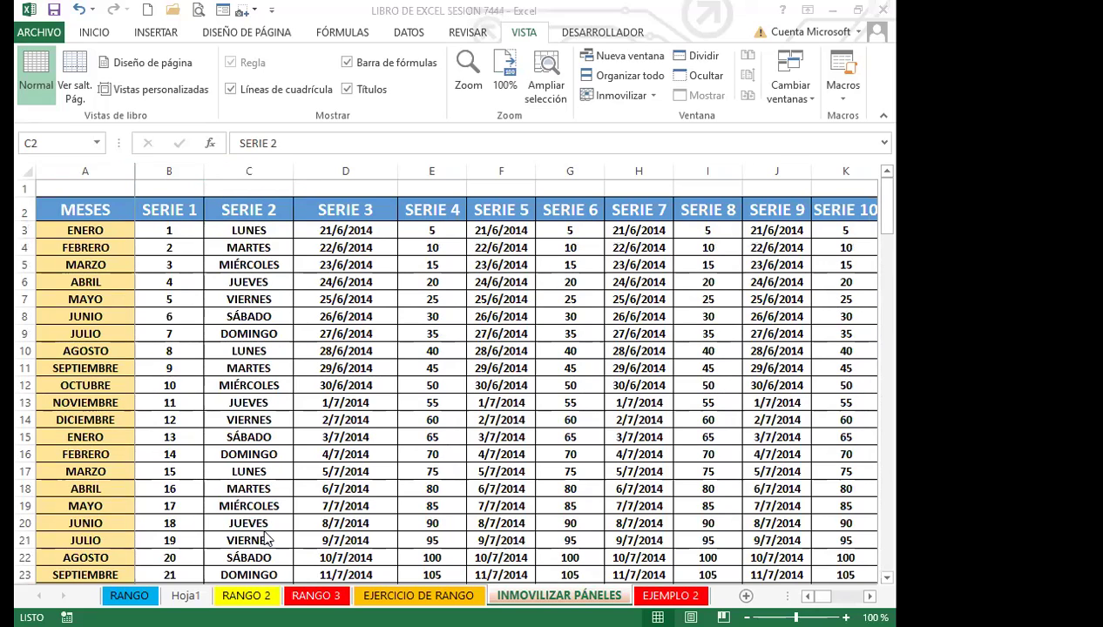
- Examine the table from cell C12 down to its final rows and select cell E156
{"action": "left_click", "coordinate": [257, 381]}
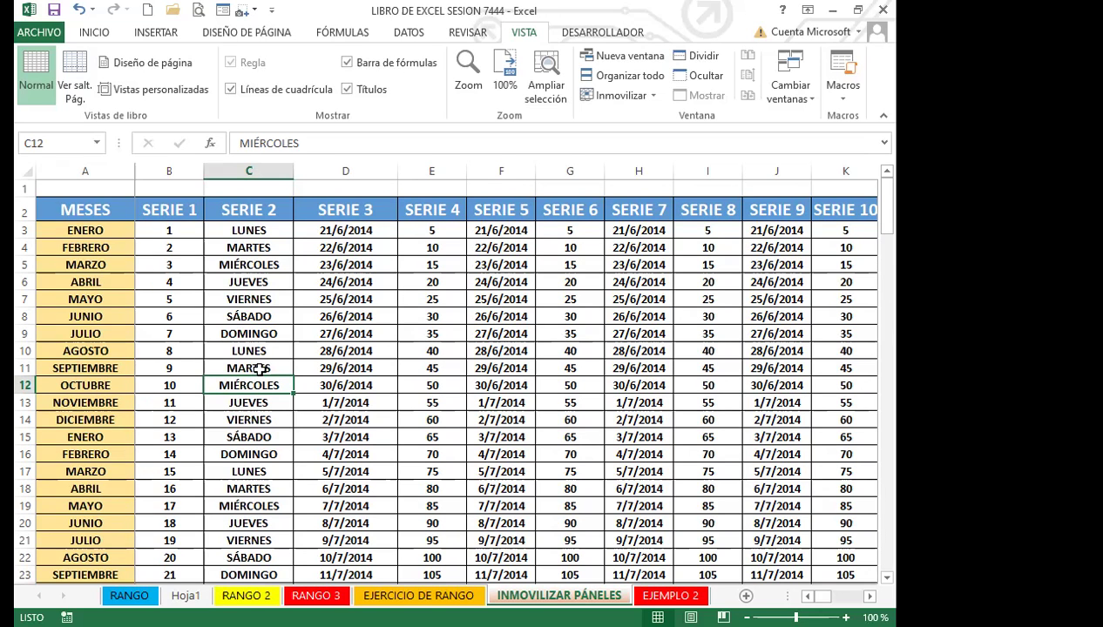
{"action": "scroll", "coordinate": [259, 369], "scroll_direction": "down", "scroll_amount": 20}
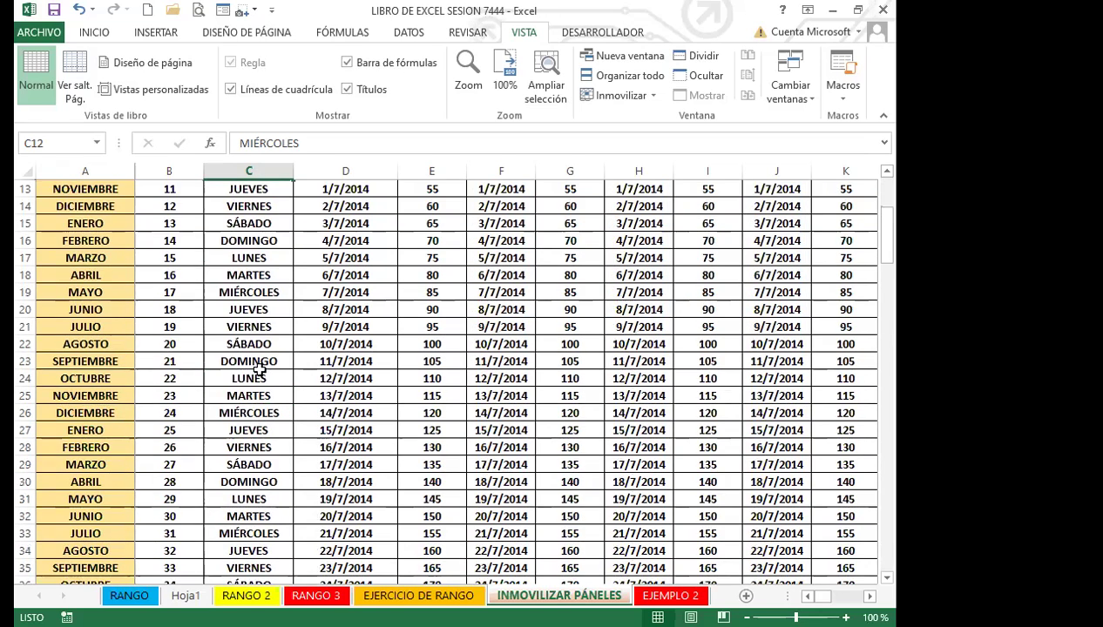
{"action": "scroll", "coordinate": [260, 369], "scroll_direction": "down", "scroll_amount": 20}
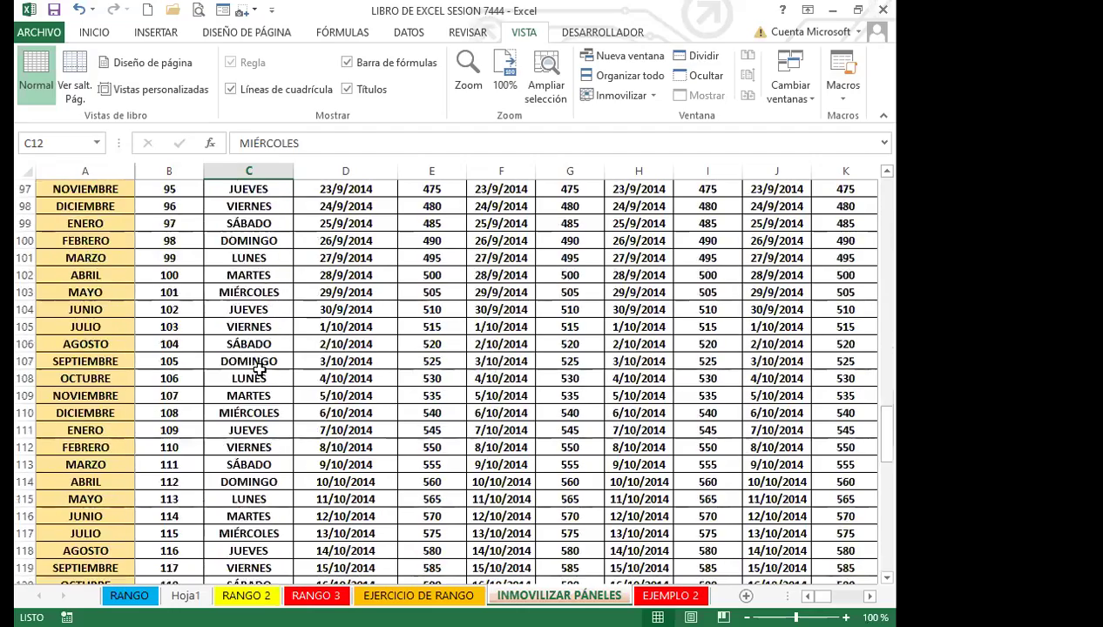
{"action": "left_click", "coordinate": [303, 376]}
{"action": "scroll", "coordinate": [270, 357], "scroll_direction": "up", "scroll_amount": 5}
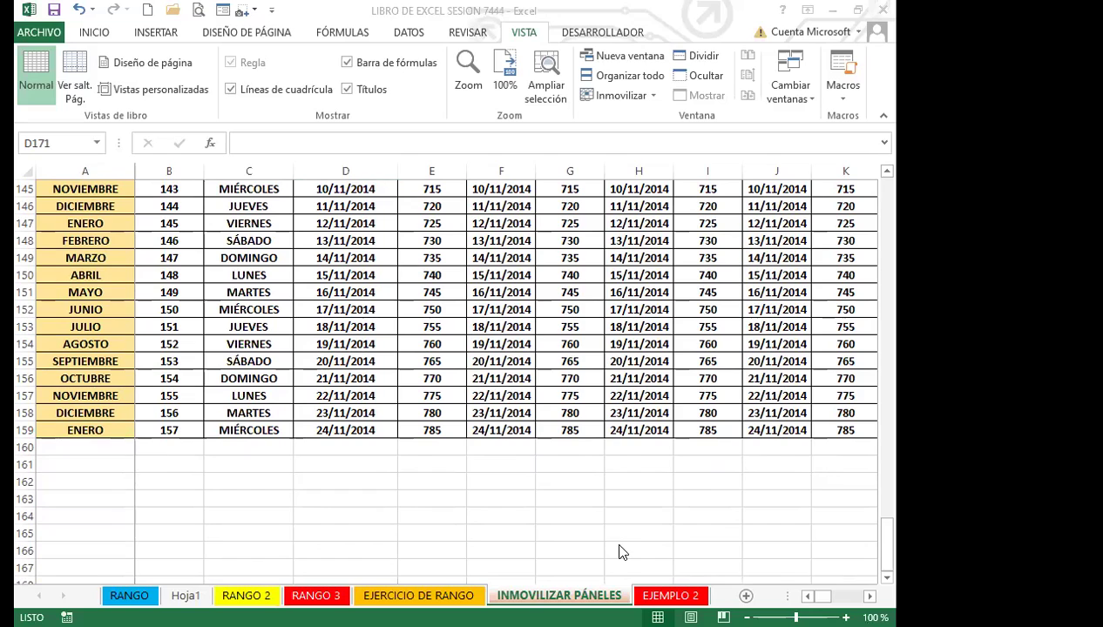
{"action": "left_click", "coordinate": [438, 358]}
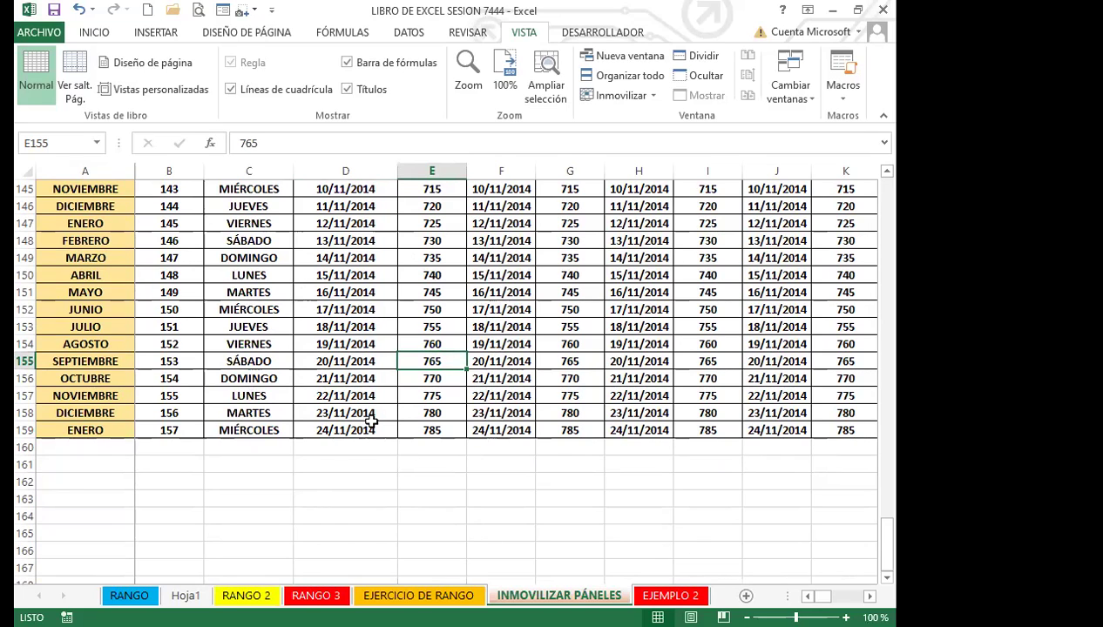
{"action": "left_click", "coordinate": [423, 382]}
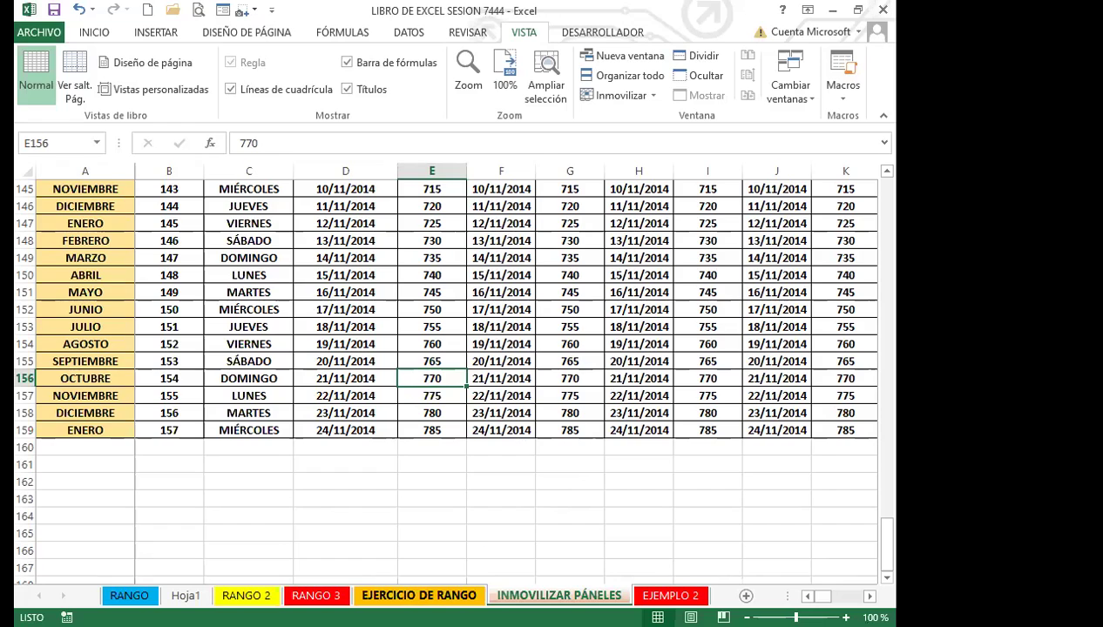
- View the EJERCICIO DE RANGO sheet and the RANGO 3 sheet, ending on cell D12 of RANGO 3
{"action": "left_click", "coordinate": [419, 595]}
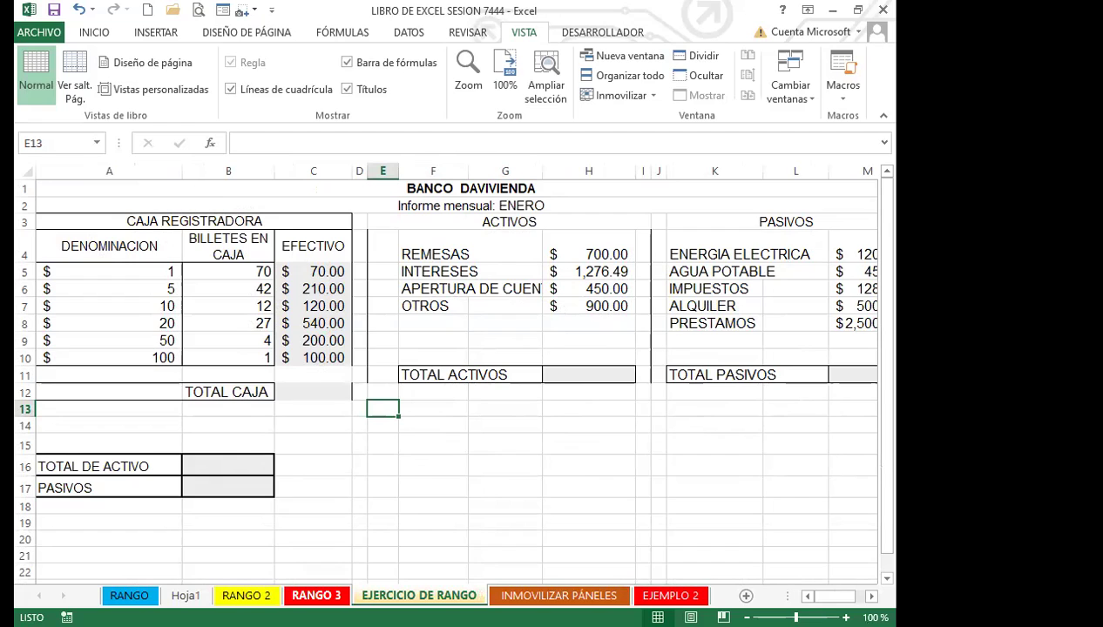
{"action": "left_click", "coordinate": [316, 595]}
{"action": "left_click", "coordinate": [429, 392]}
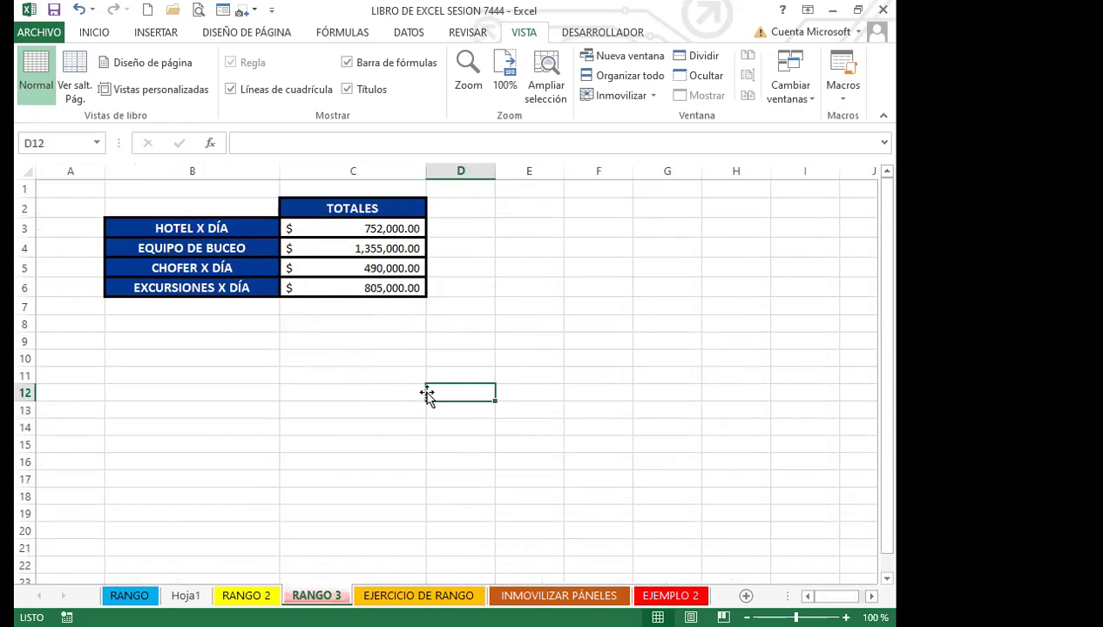